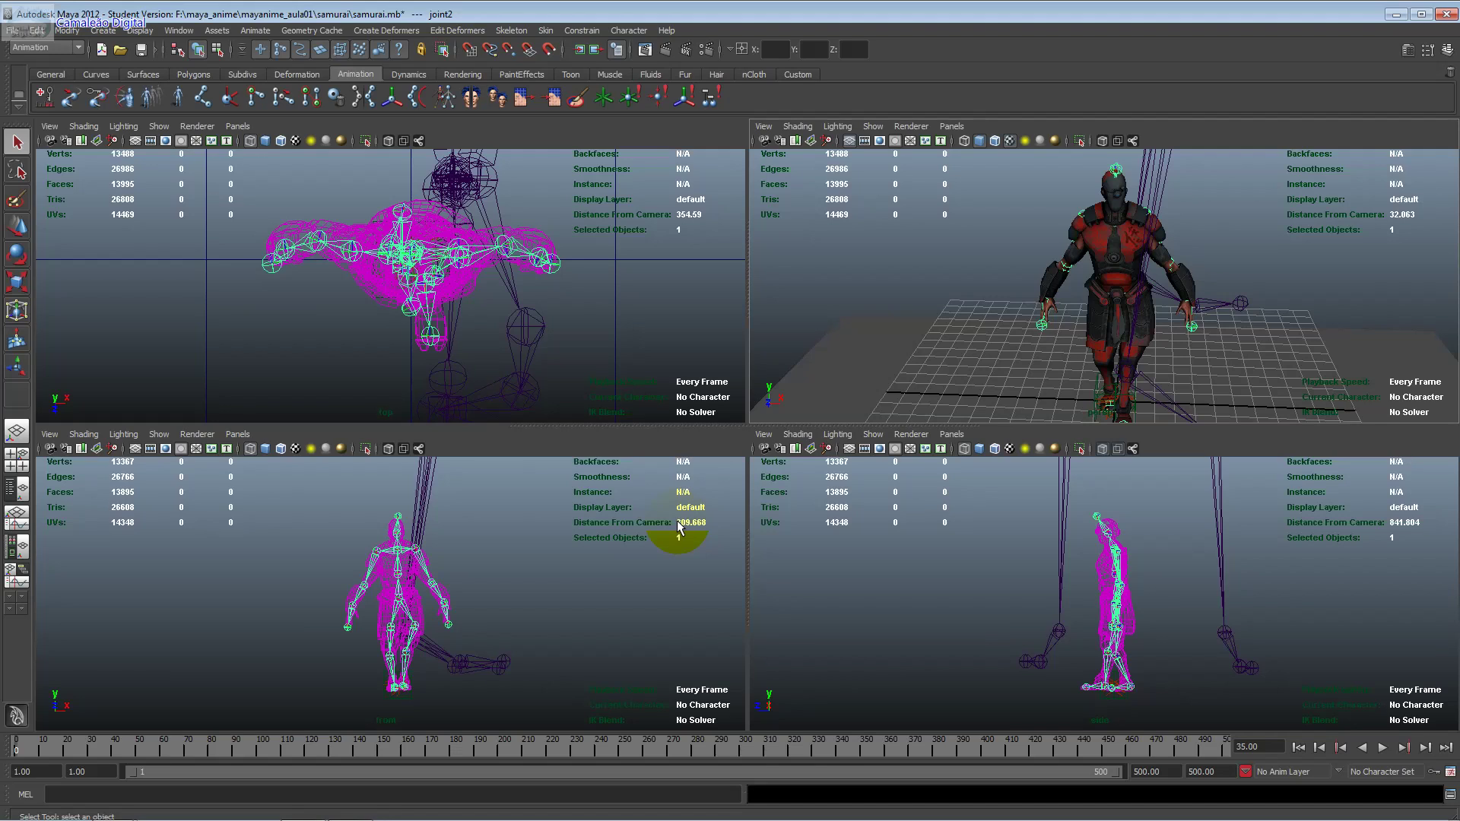
Step: Scrub the walk to frame 33 and select the BVH1 RightKnee, Chest and Hips joints
click(55, 751)
drag(54, 751, 96, 755)
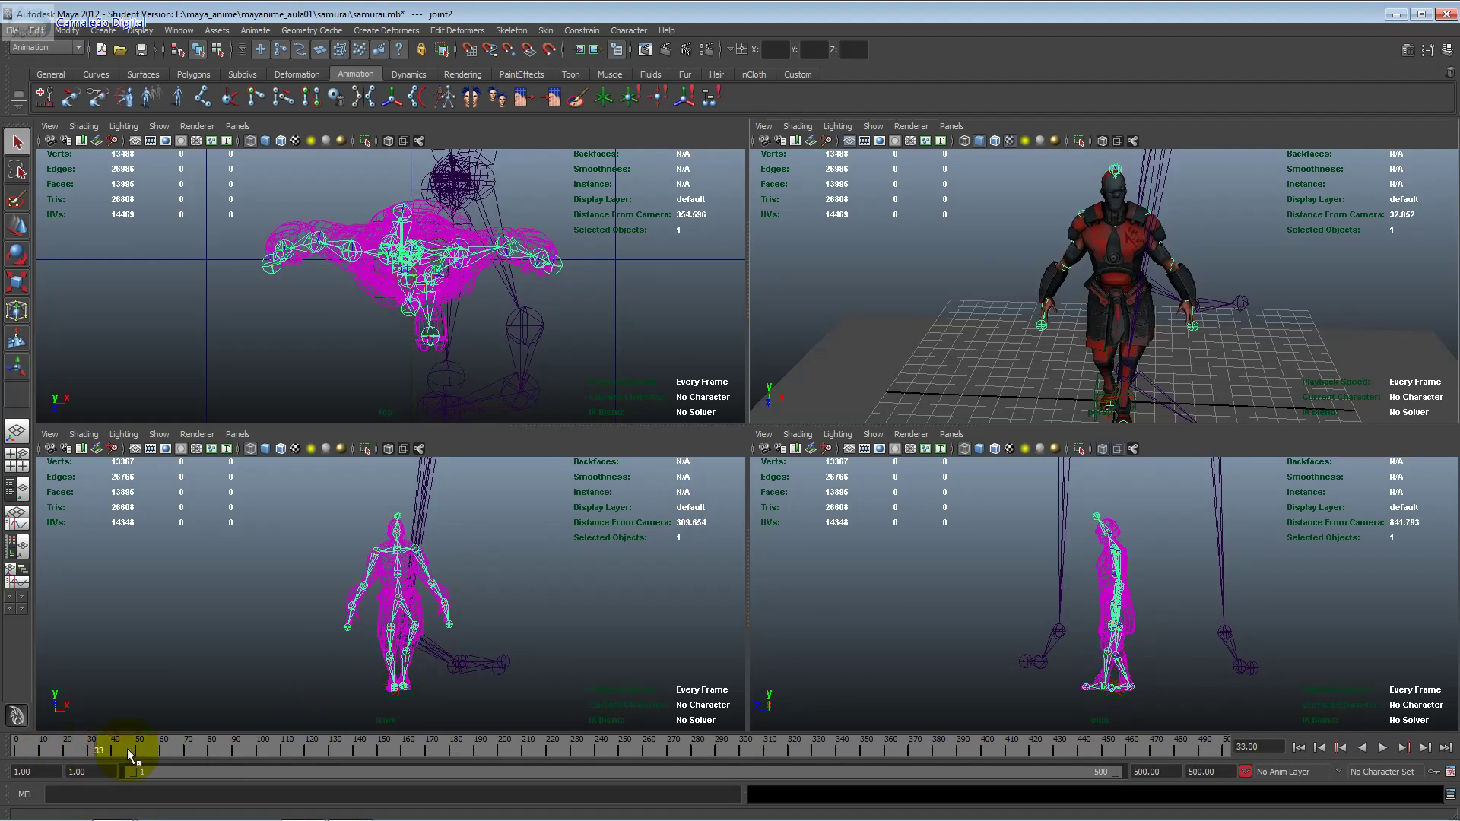
click(1064, 618)
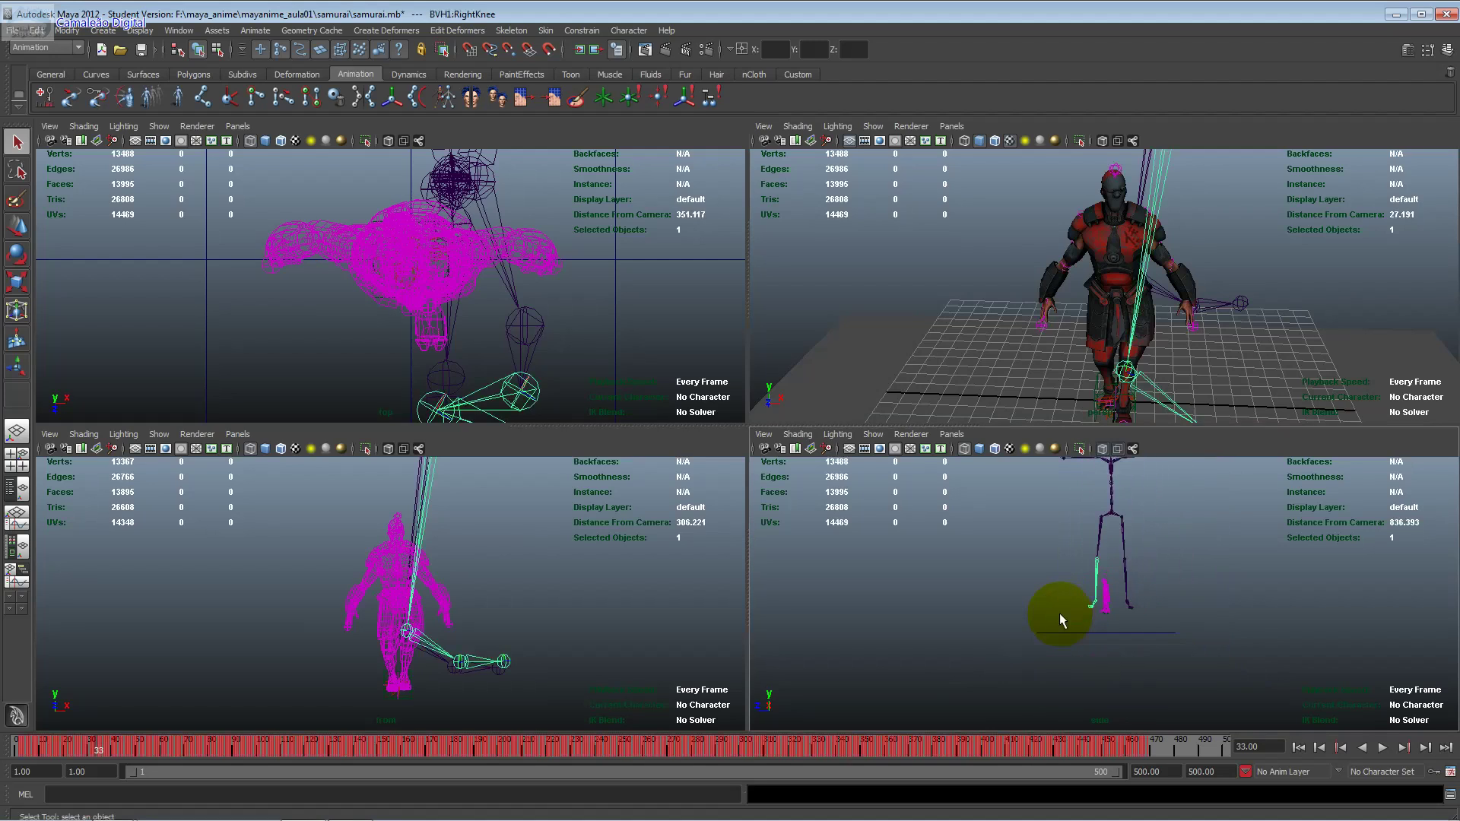
click(1110, 517)
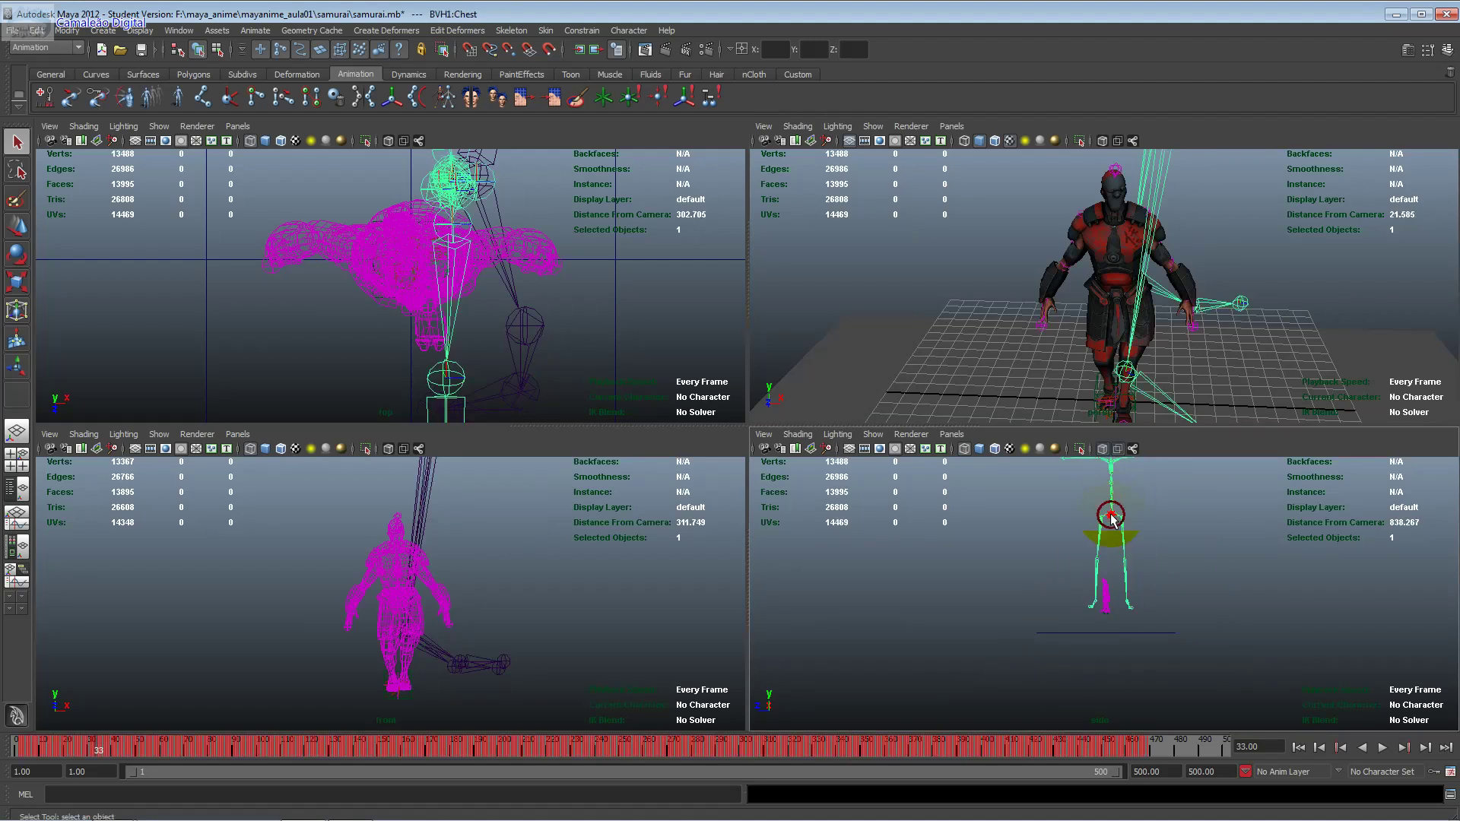
click(1112, 521)
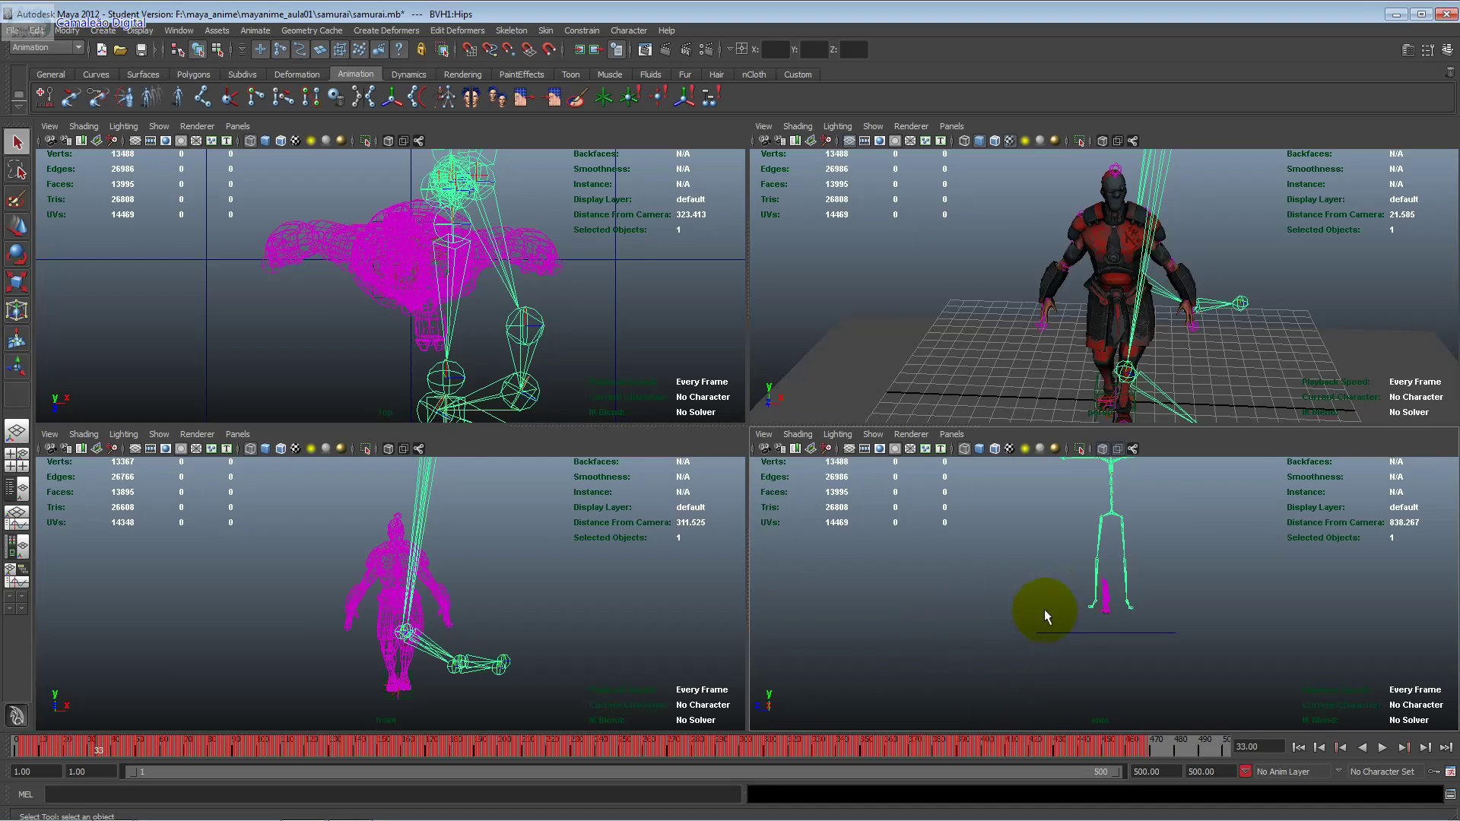
Step: Zoom the side view onto the samurai and select its root joint2
click(351, 645)
mouse_move(1011, 531)
alt+right_down()
mouse_move(1183, 625)
mouse_move(1148, 638)
alt+right_up()
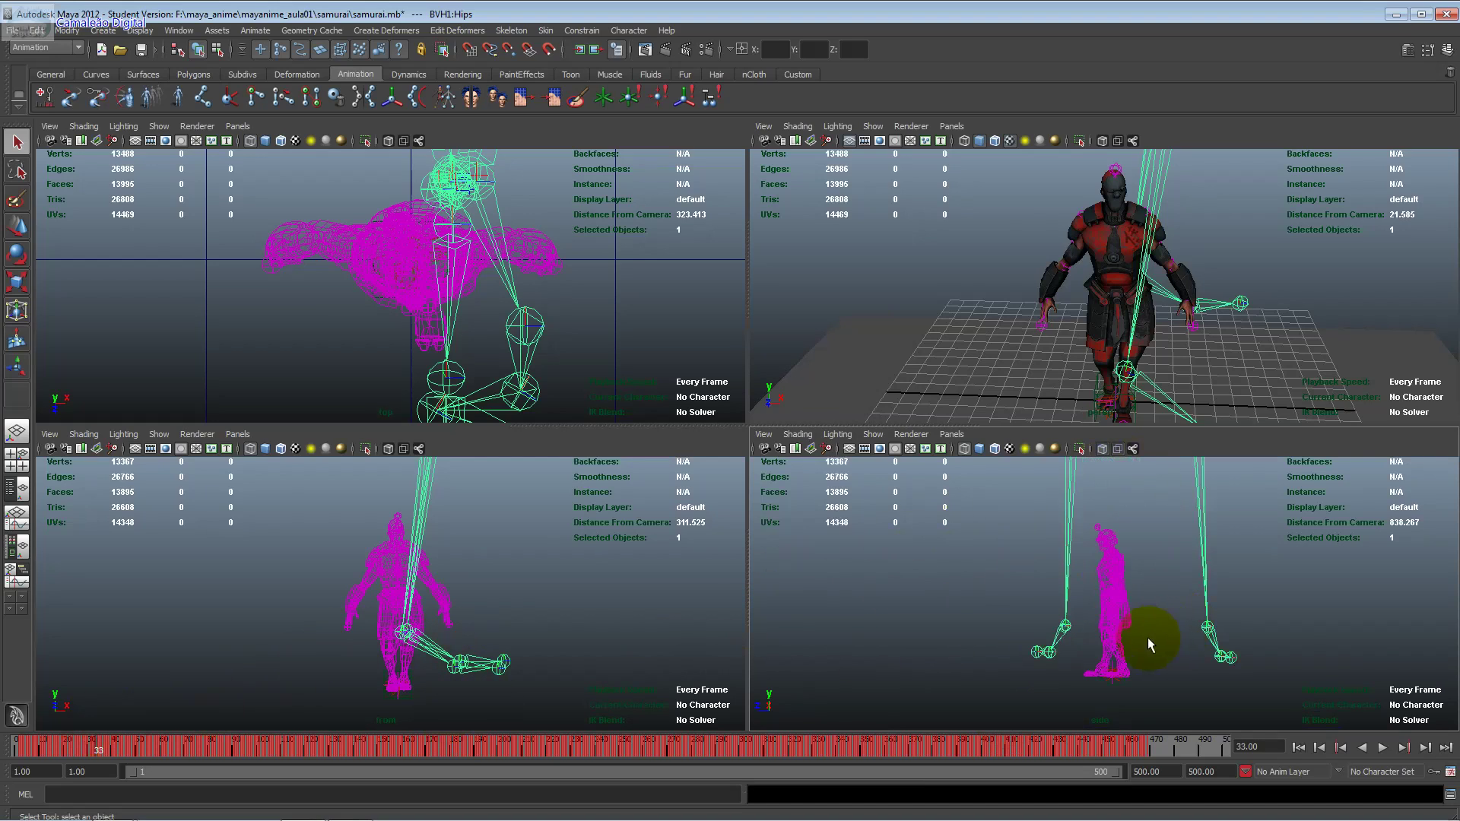
click(1107, 606)
click(1115, 584)
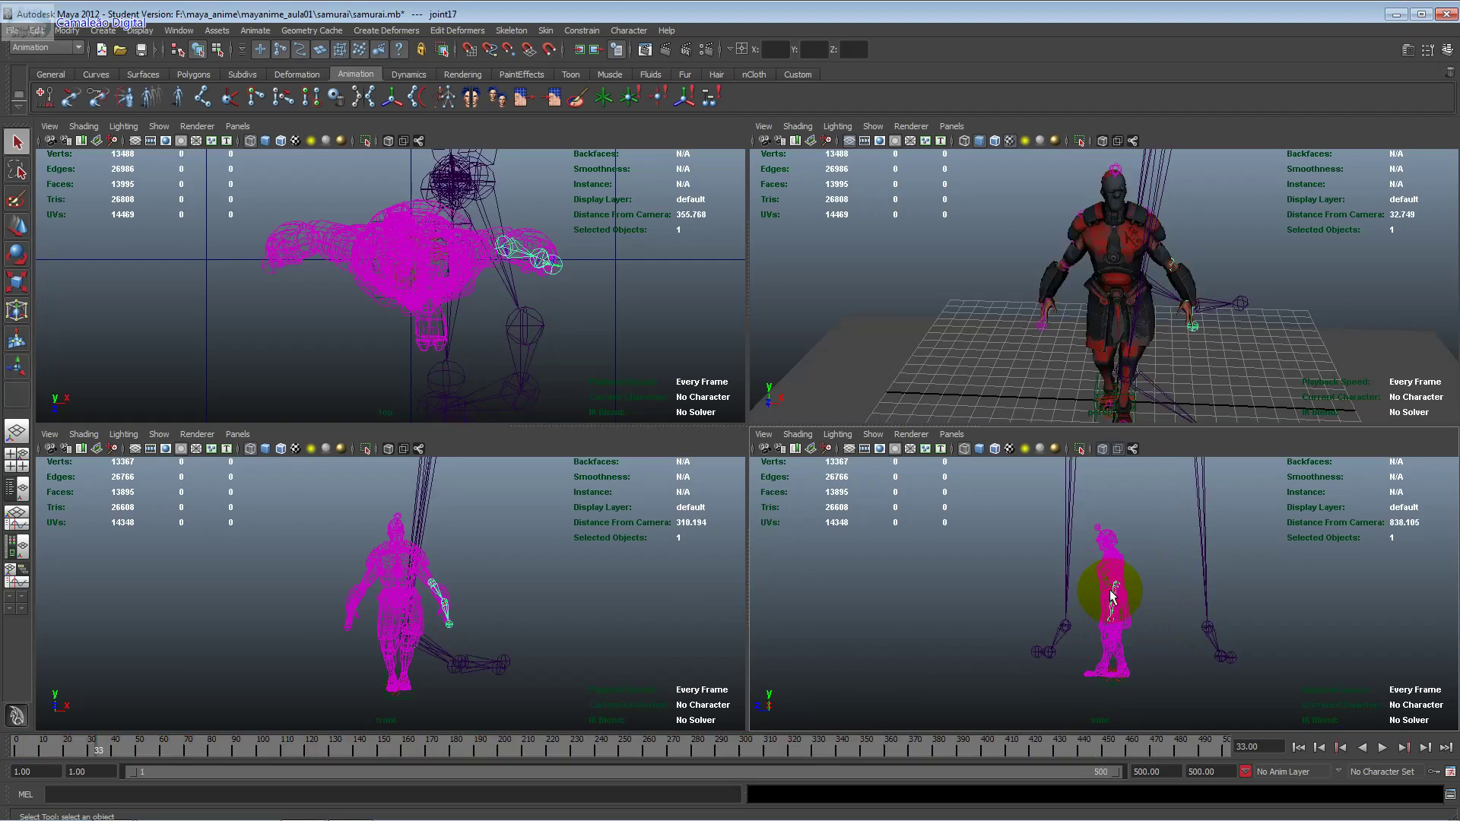
click(393, 623)
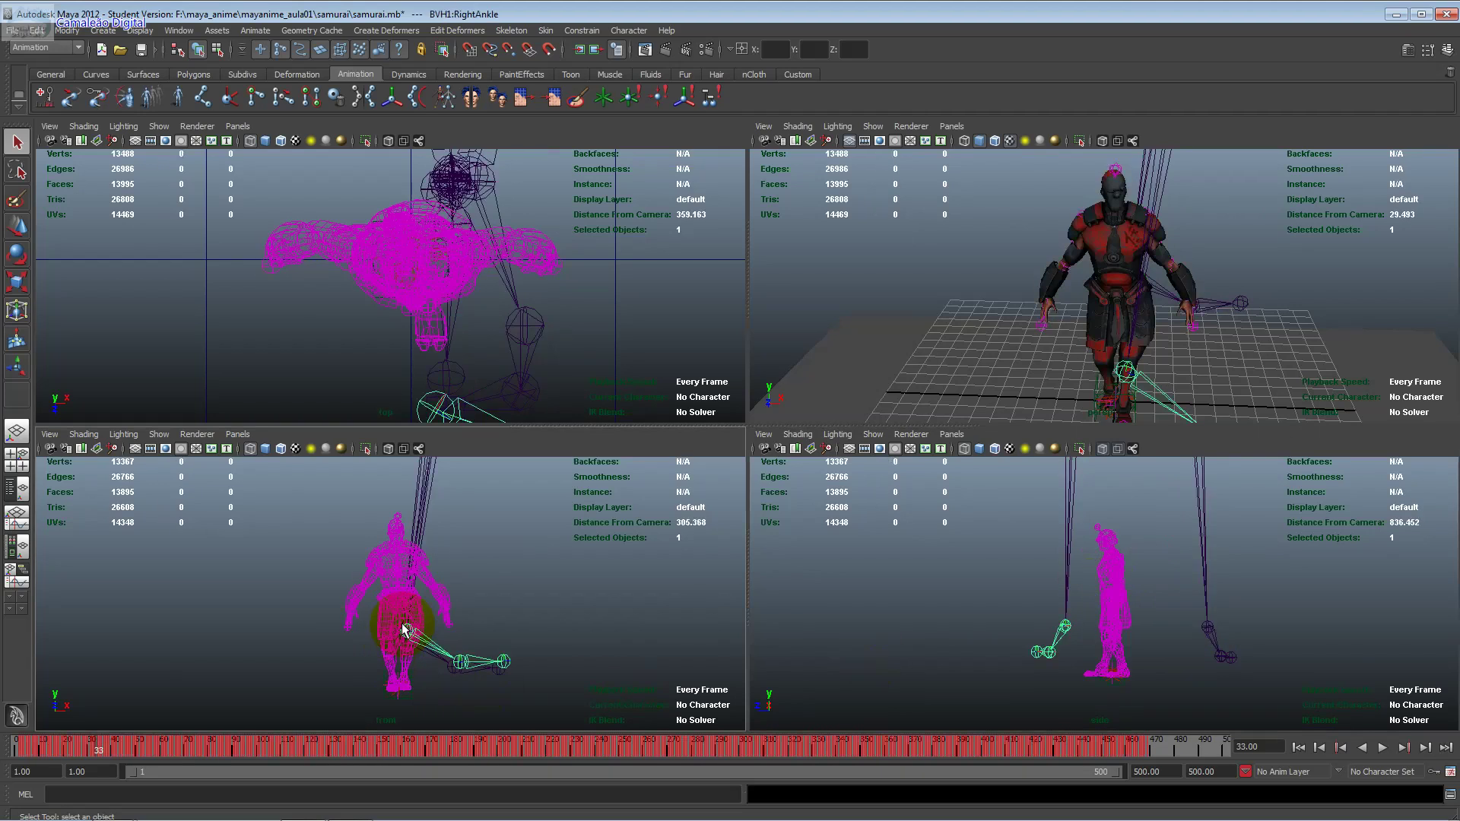
alt+right_drag(947, 573, 978, 547)
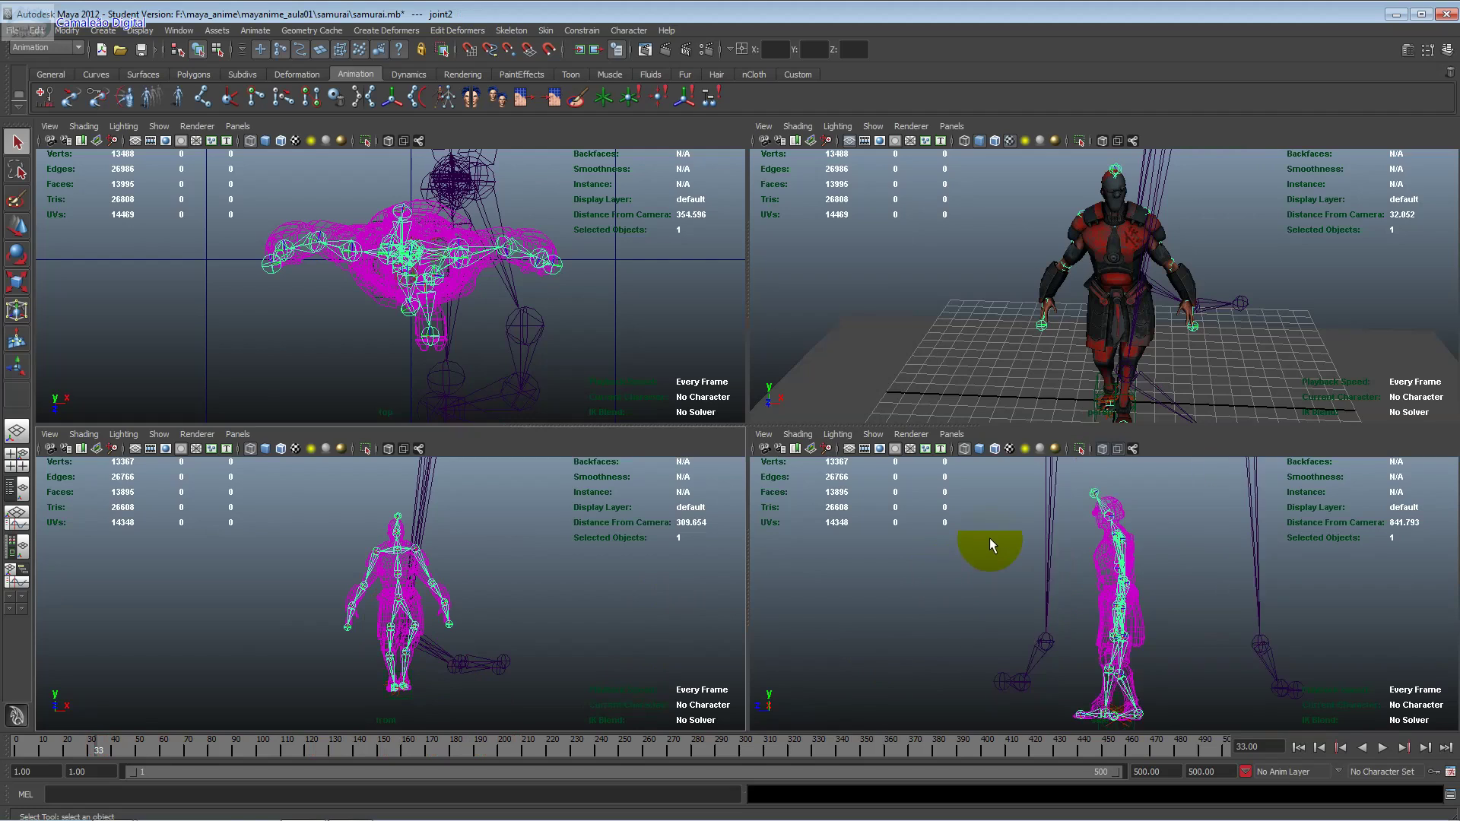
Step: Review the samurai's animation across frames 58–90, return to frame 23, and open the Skeleton menu
drag(98, 749, 159, 751)
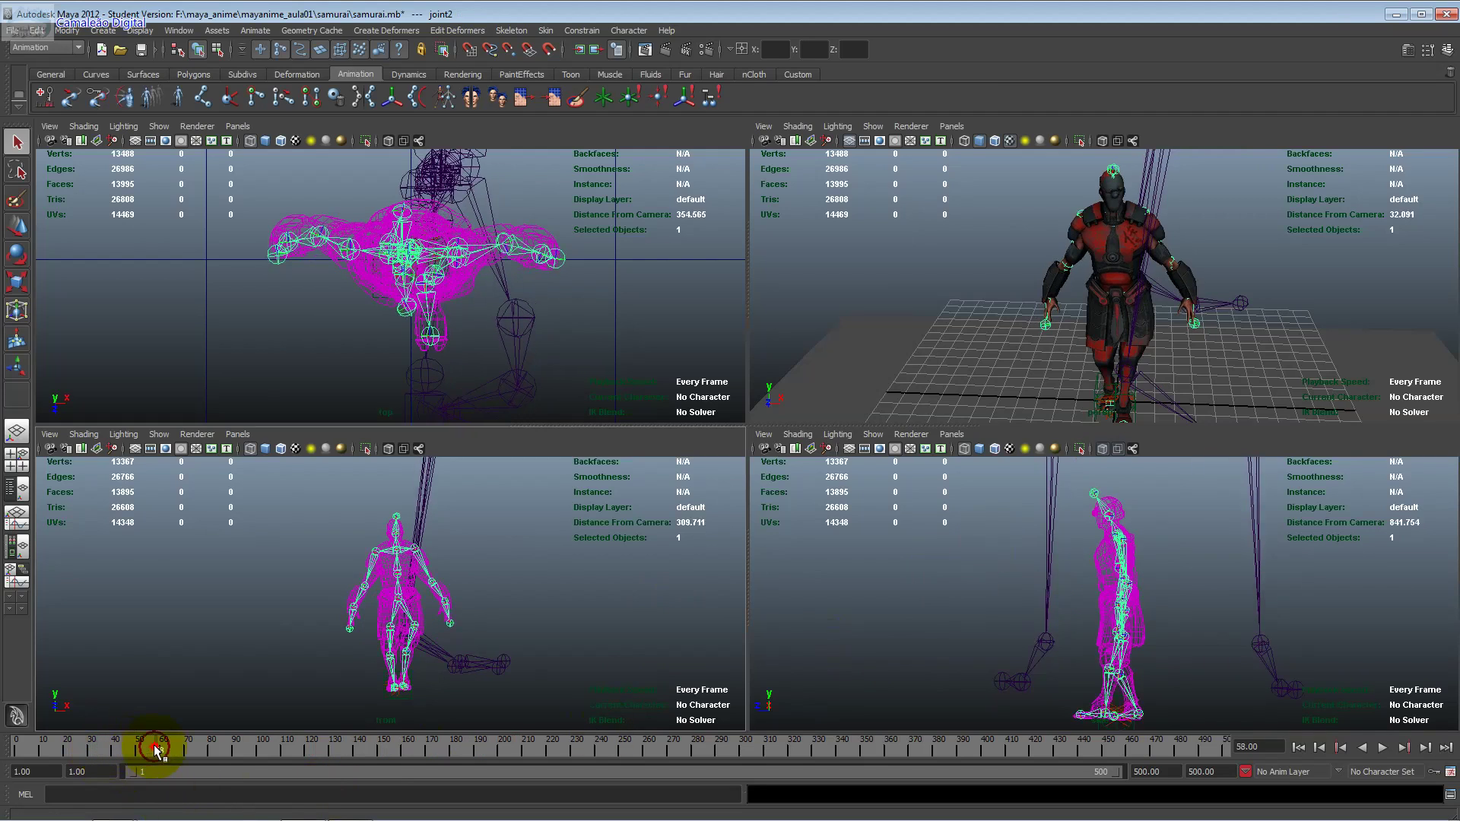
click(203, 751)
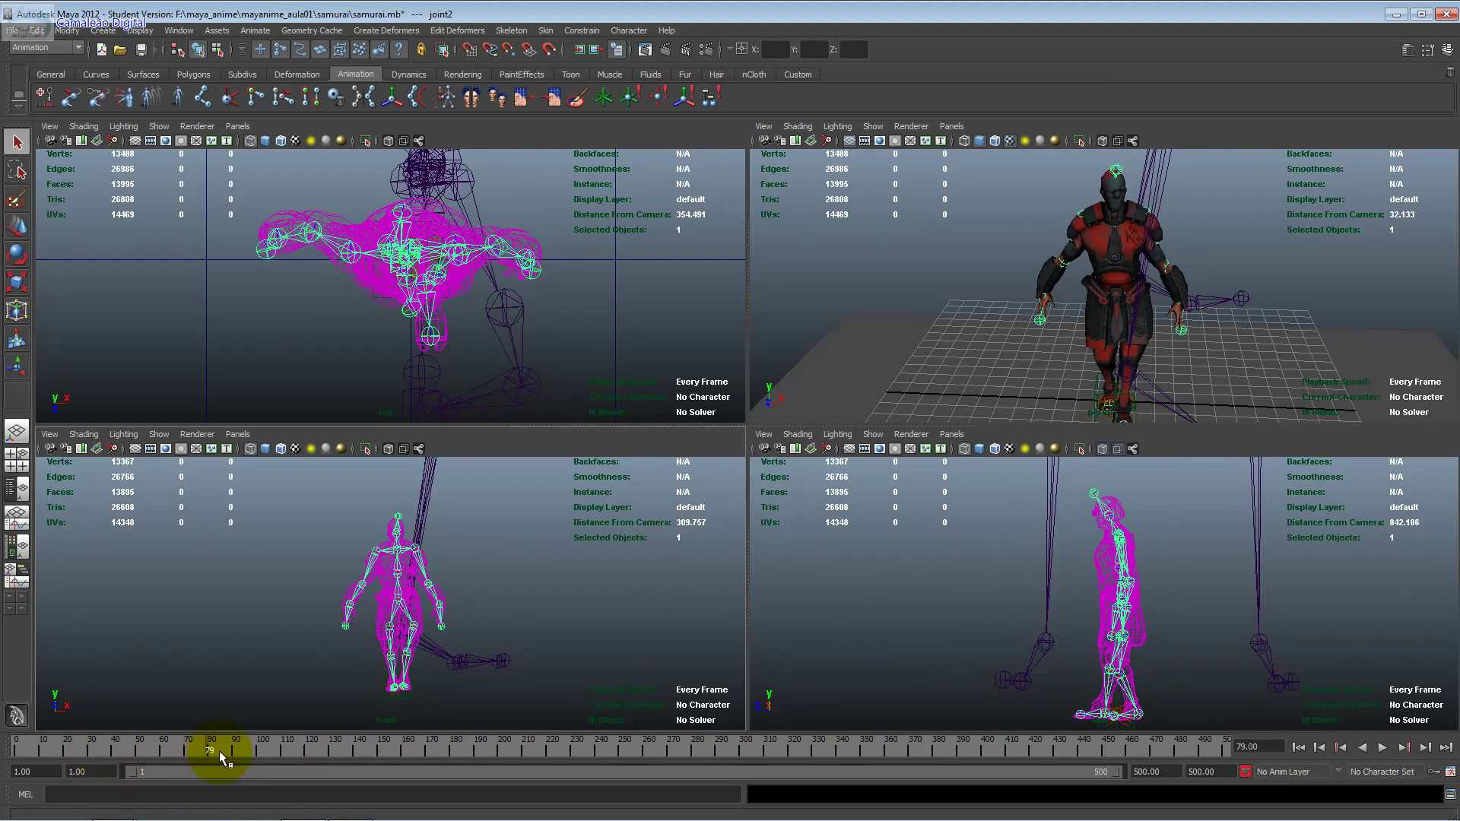
click(233, 749)
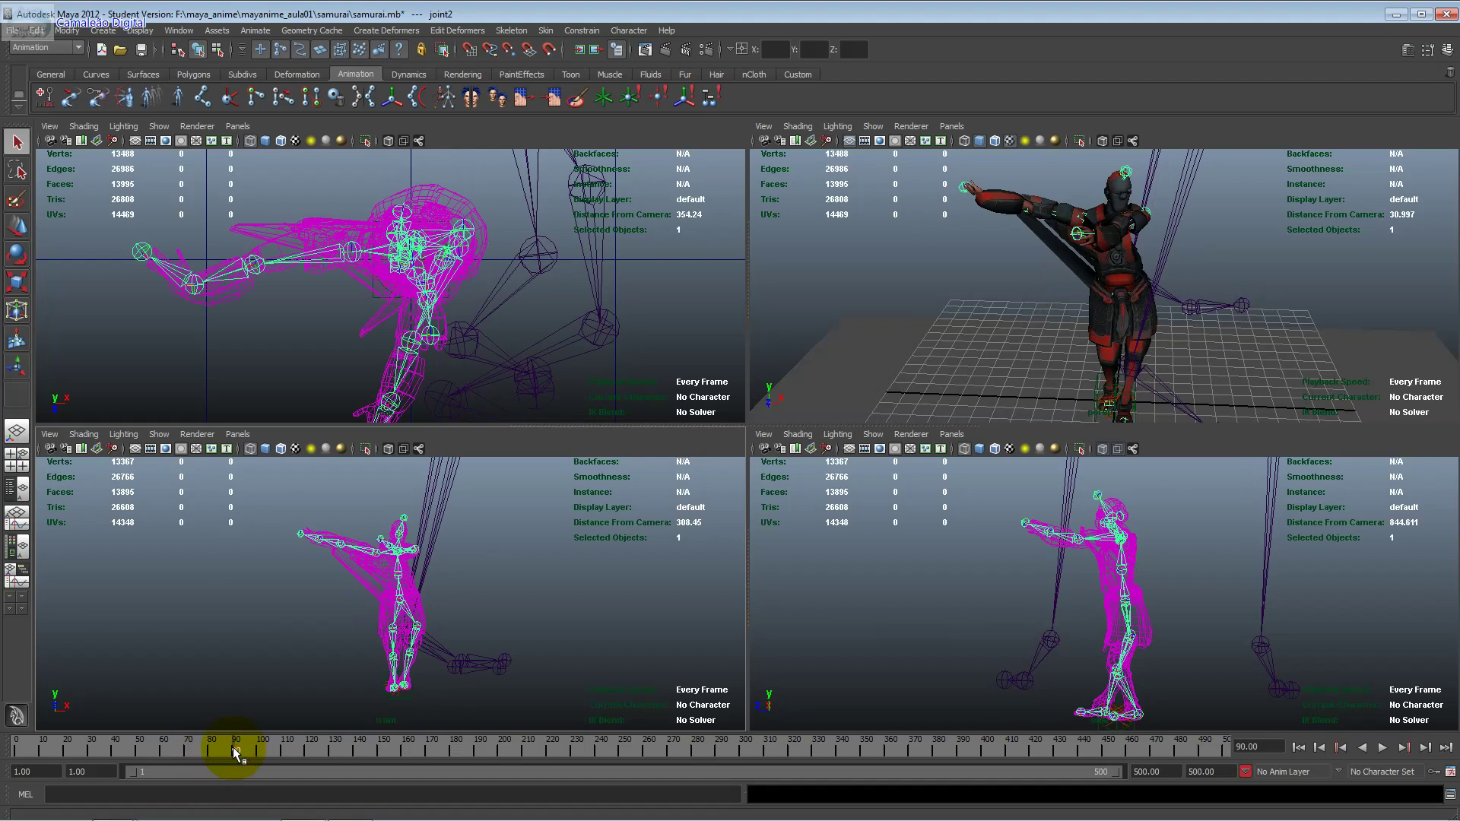
drag(236, 751, 205, 751)
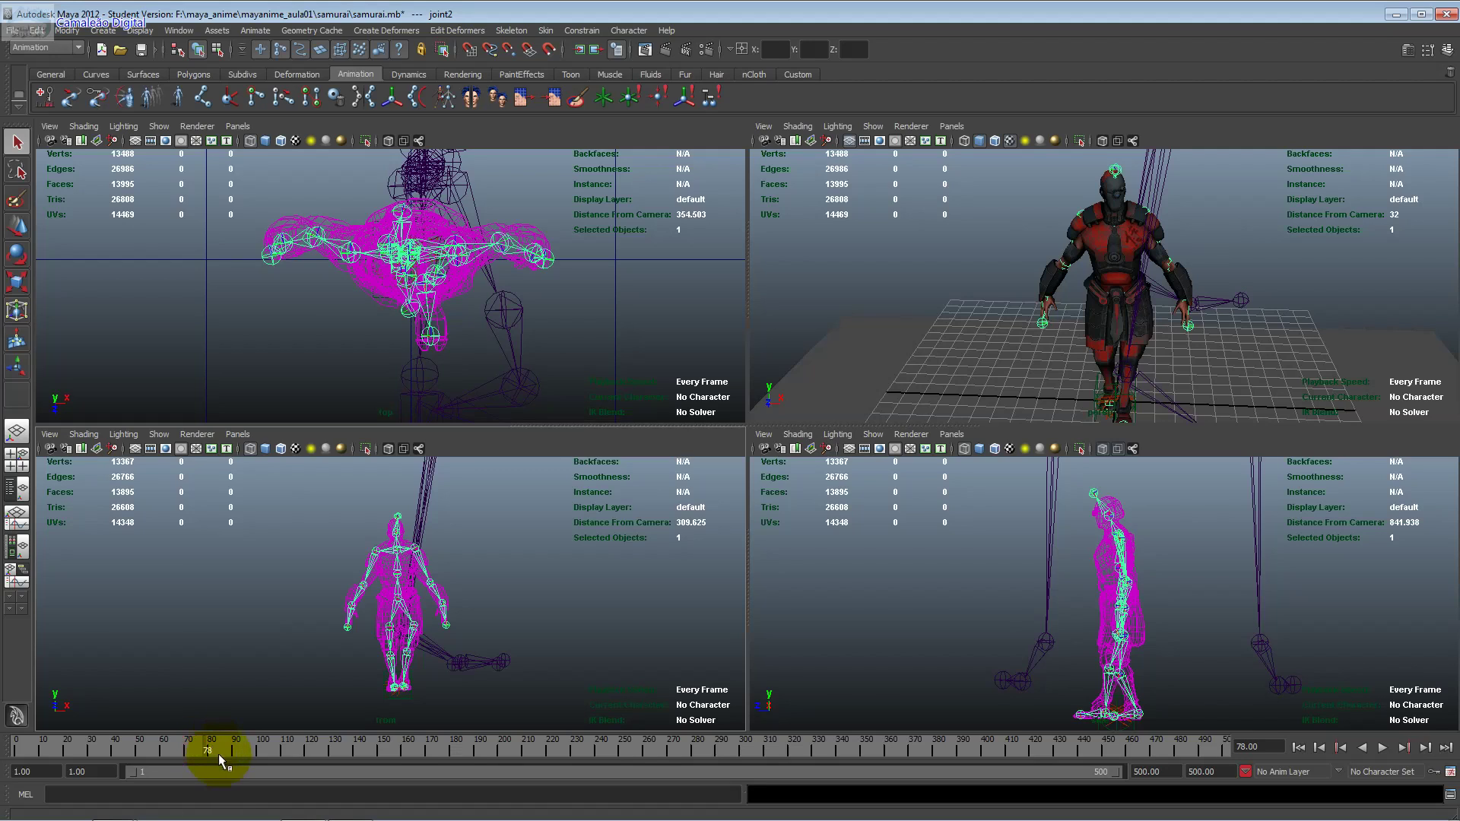
mouse_move(218, 757)
mouse_down()
mouse_move(147, 752)
mouse_move(865, 753)
mouse_up()
click(174, 753)
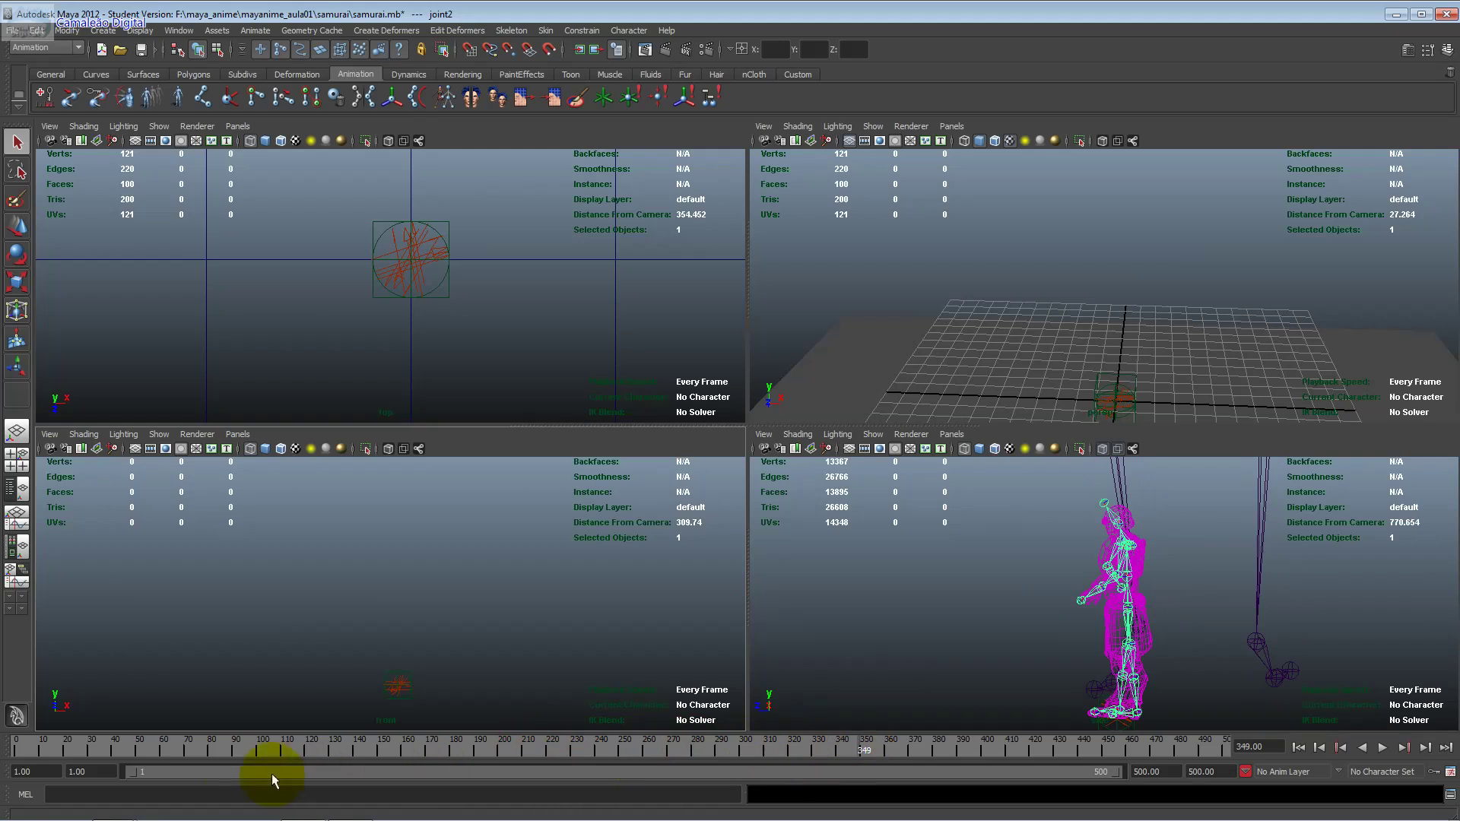
drag(182, 761, 75, 752)
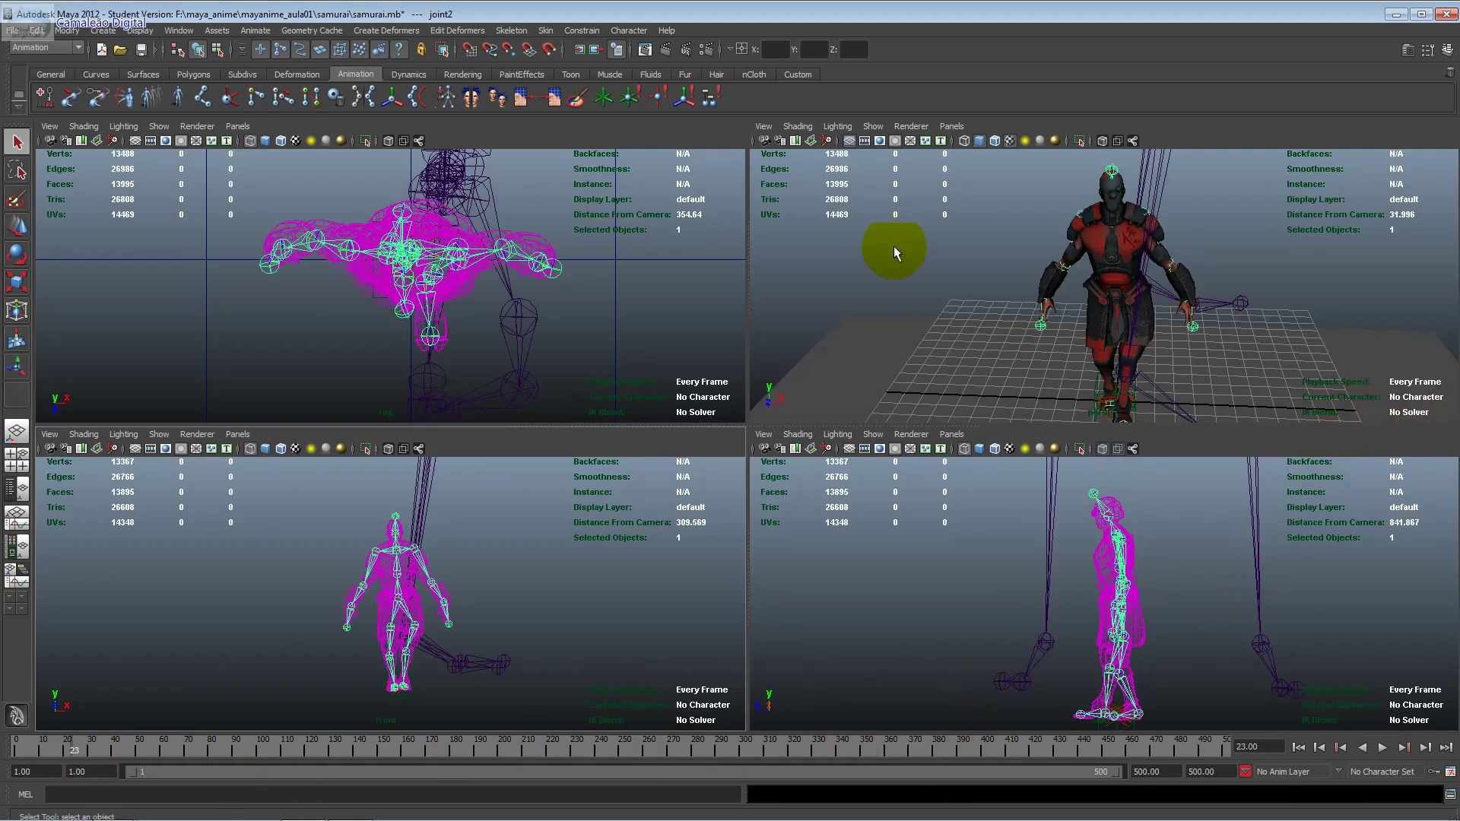
click(575, 30)
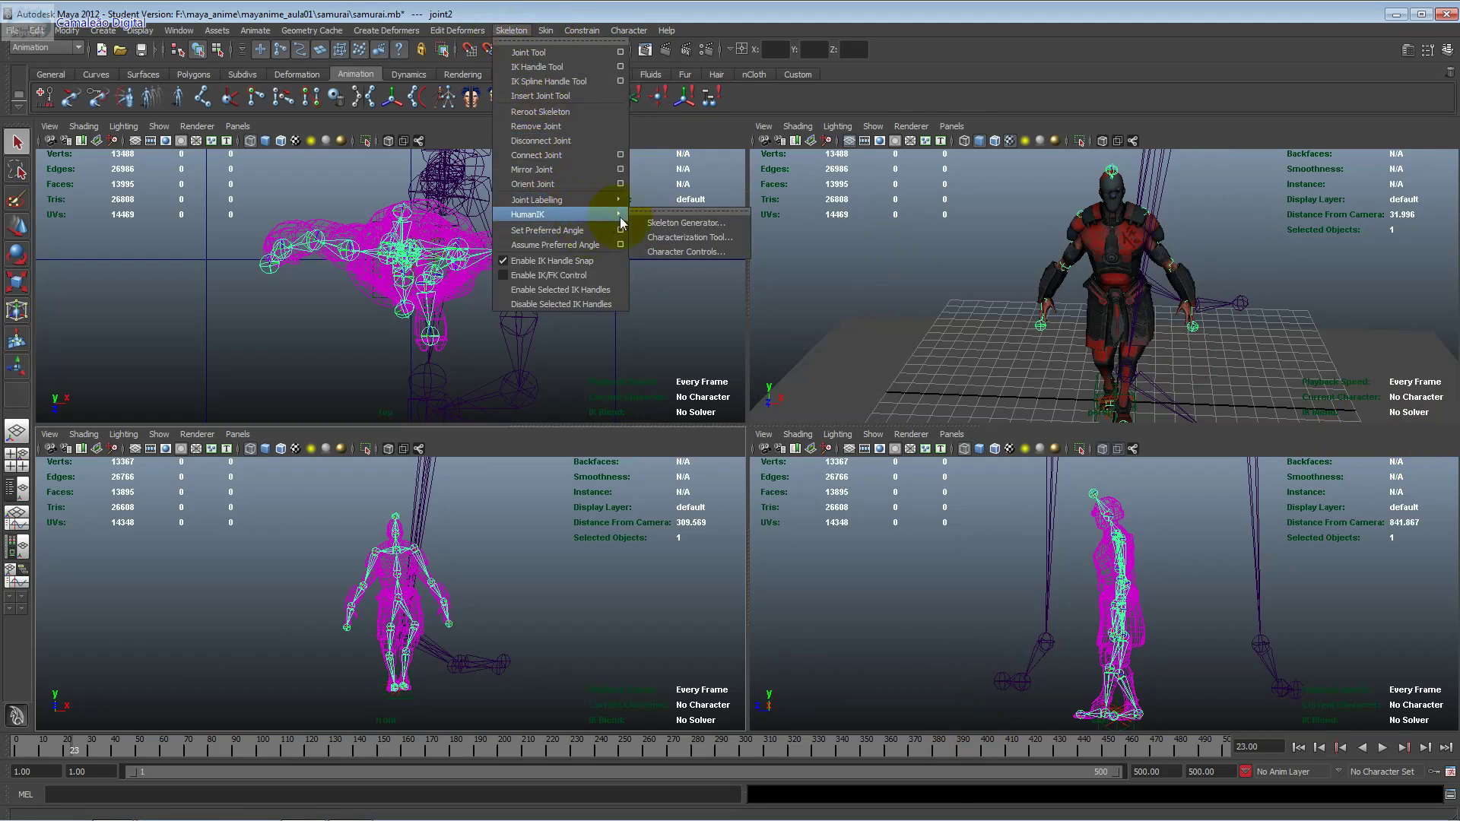
mouse_move(536, 215)
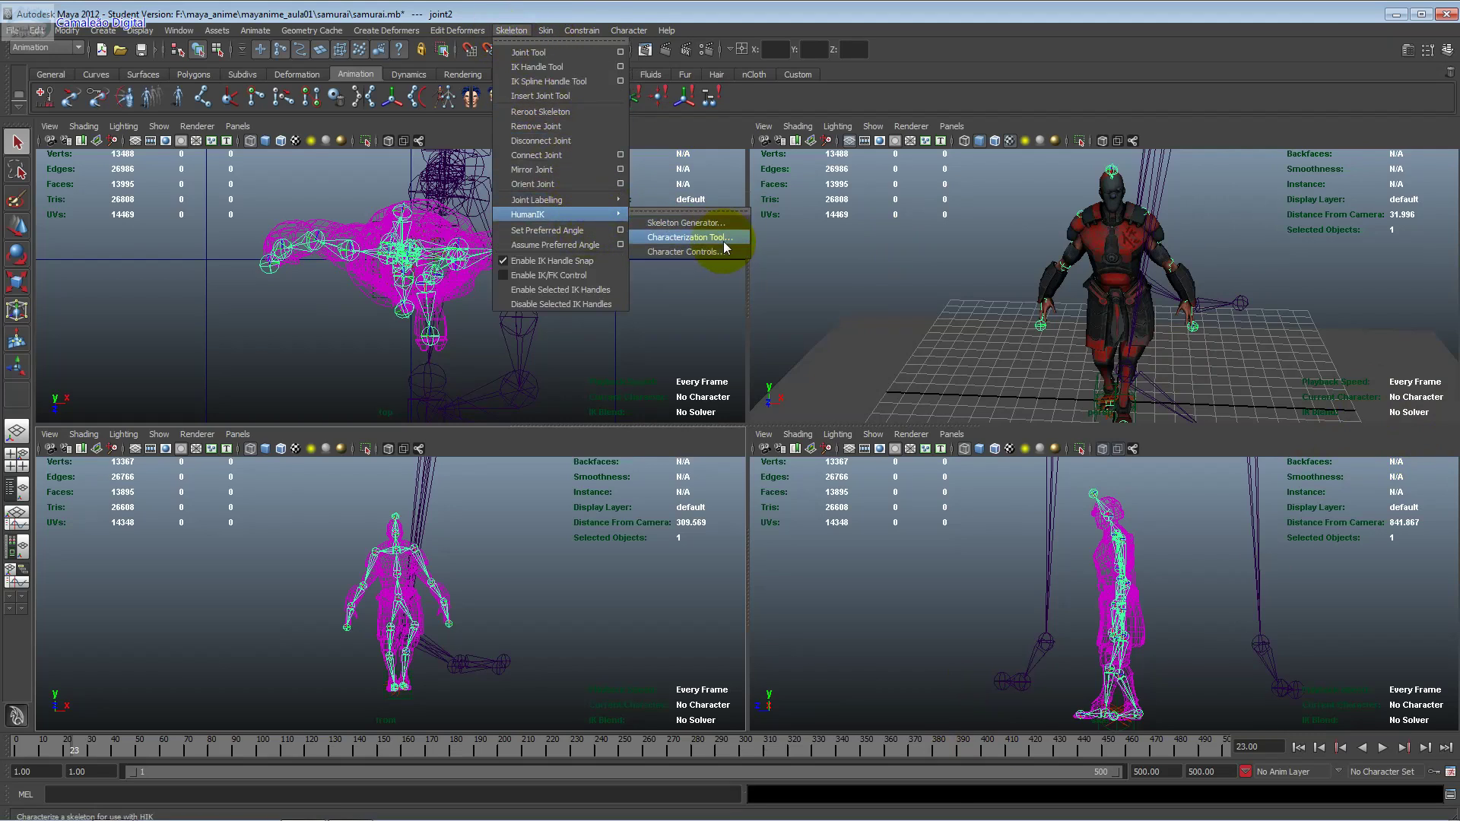
Step: Open the HumanIK Characterization Tool, scrub the animation, and select the mocap right hip bone
click(723, 240)
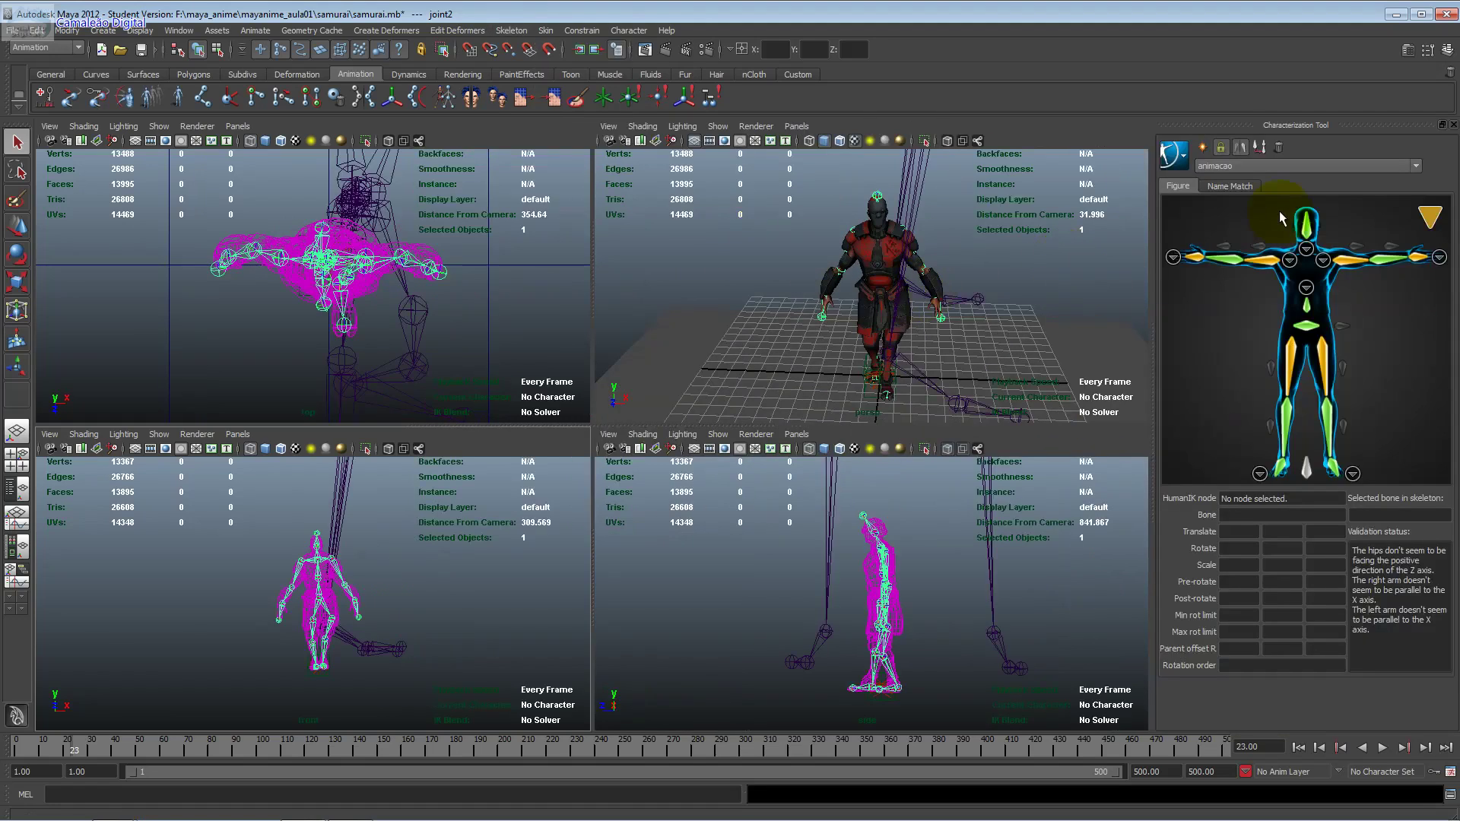
click(1221, 148)
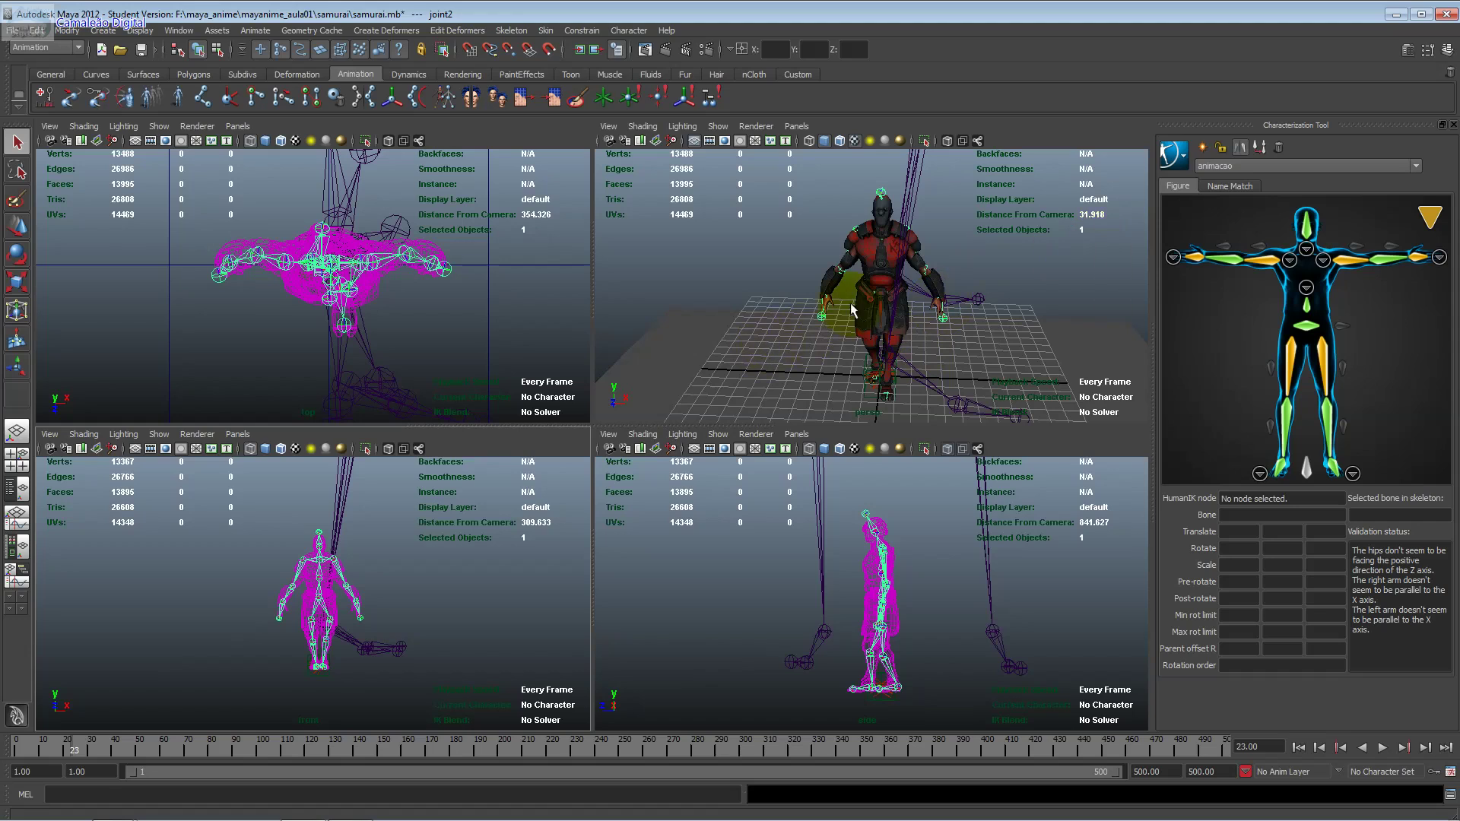
drag(261, 744, 139, 745)
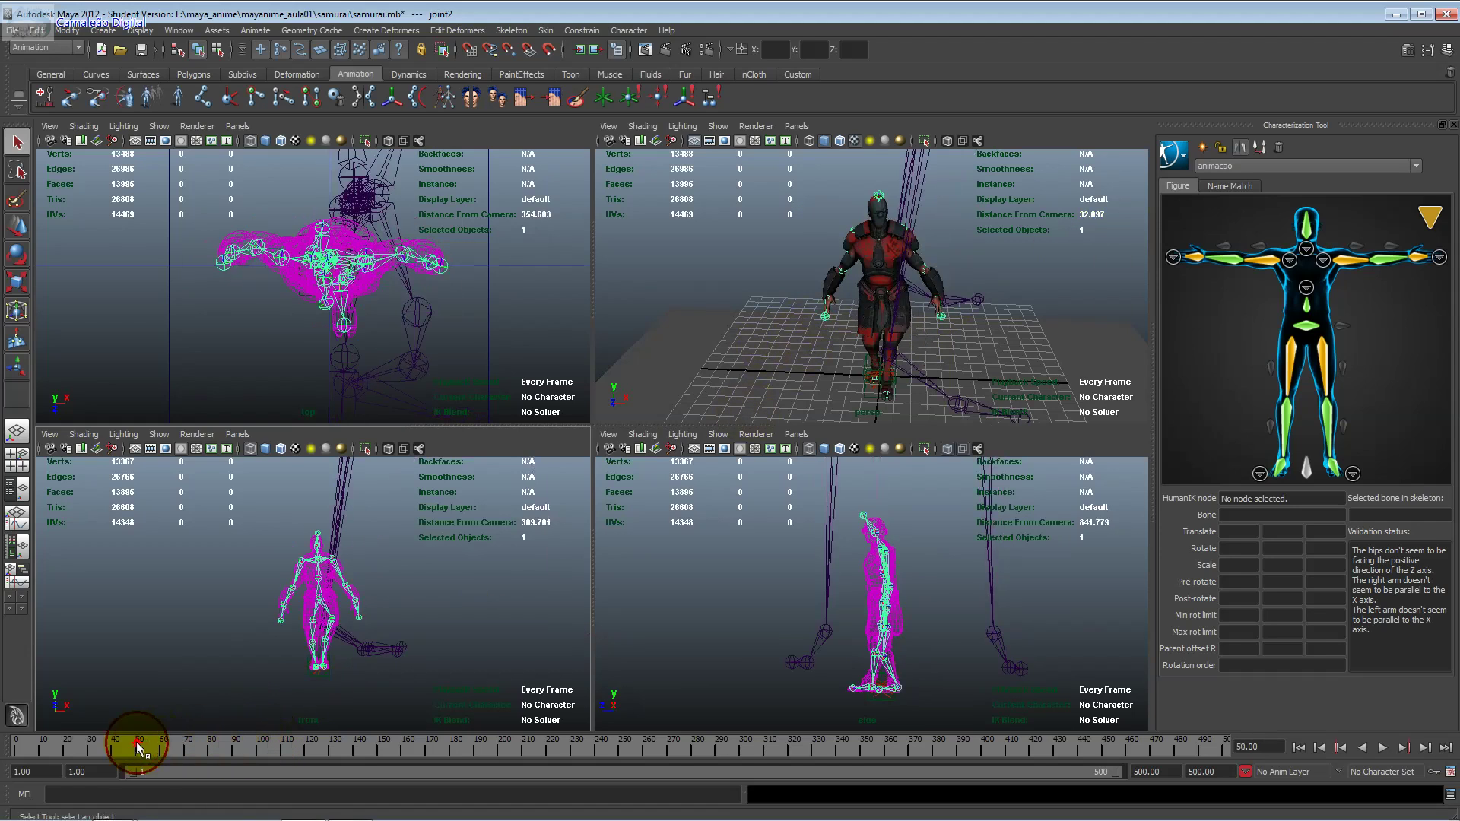
click(1292, 359)
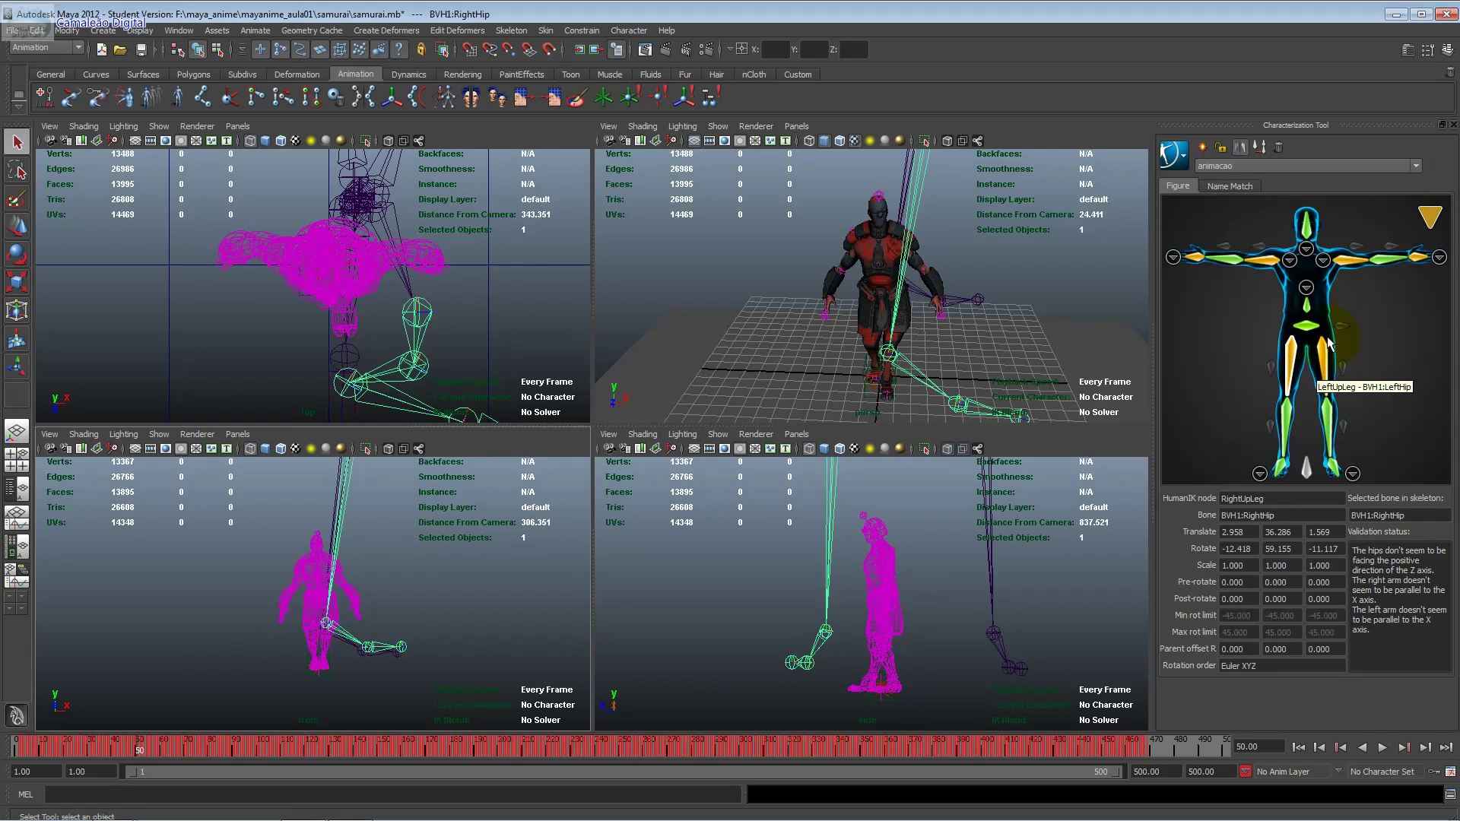
Step: Clear the LeftUpLeg, RightArm and LeftArm bone mappings in the animacao definition
click(1327, 348)
right_click(1327, 350)
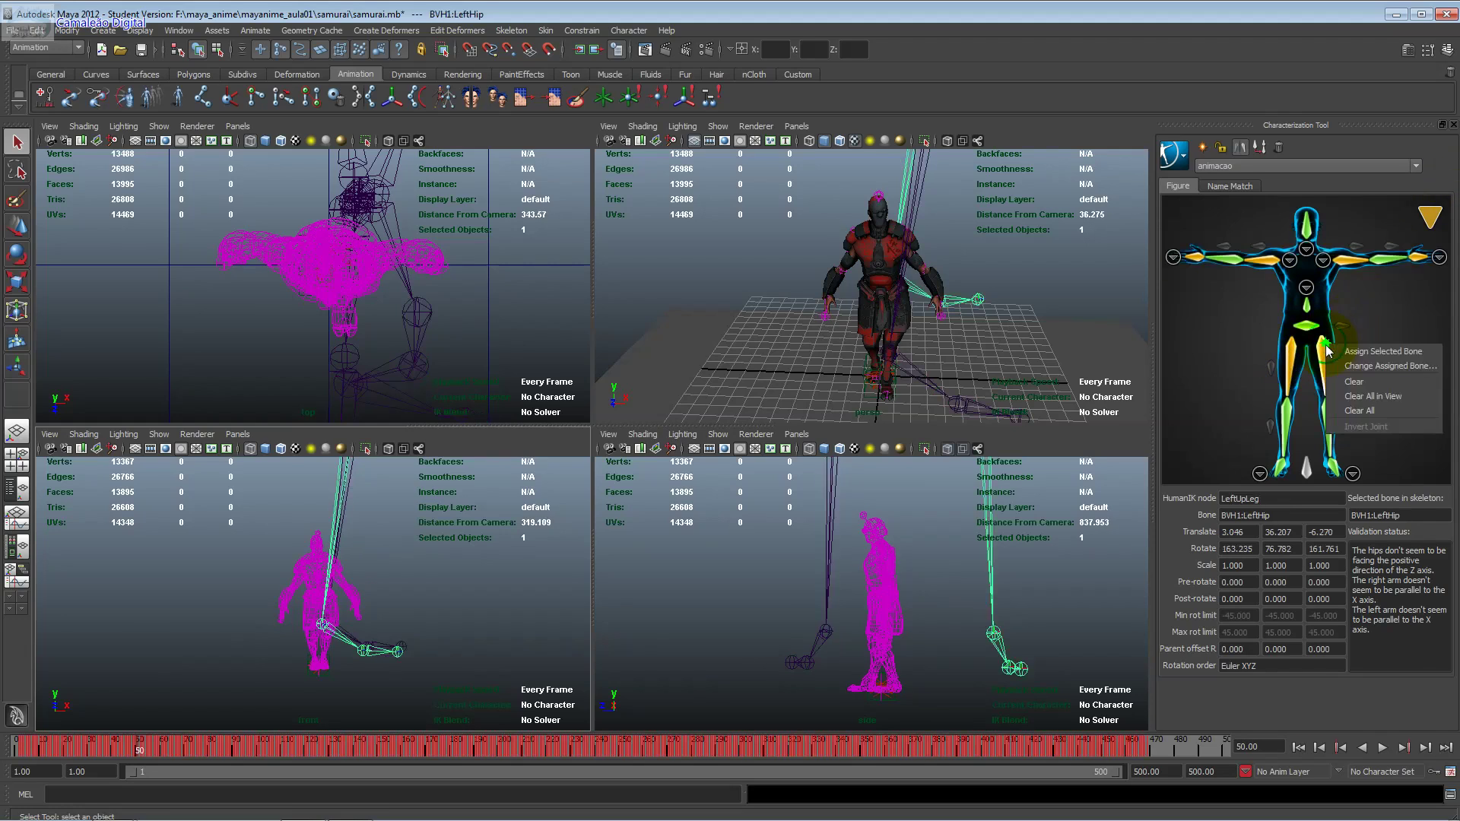
click(1352, 382)
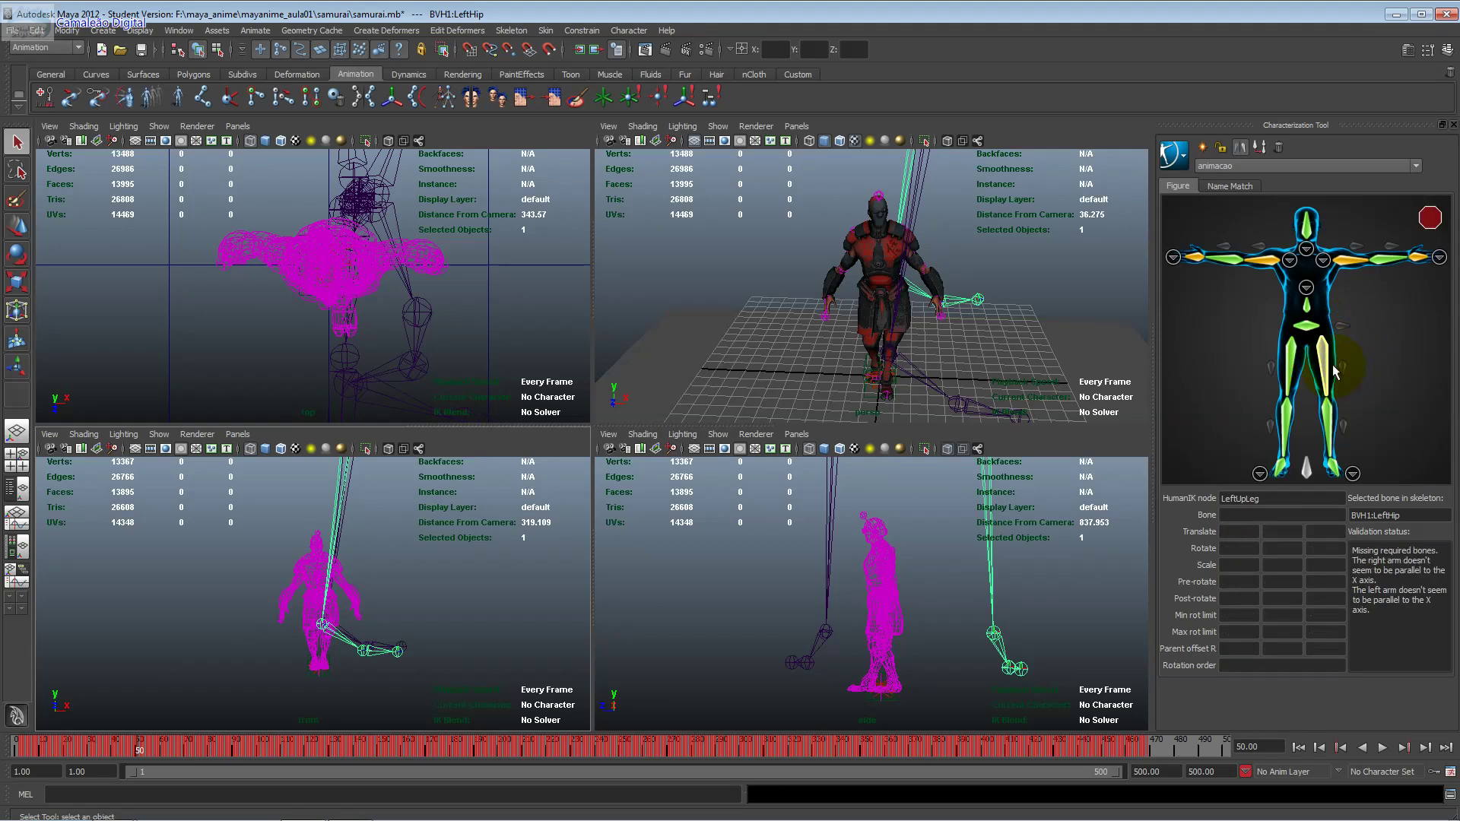
click(1264, 266)
right_click(1264, 266)
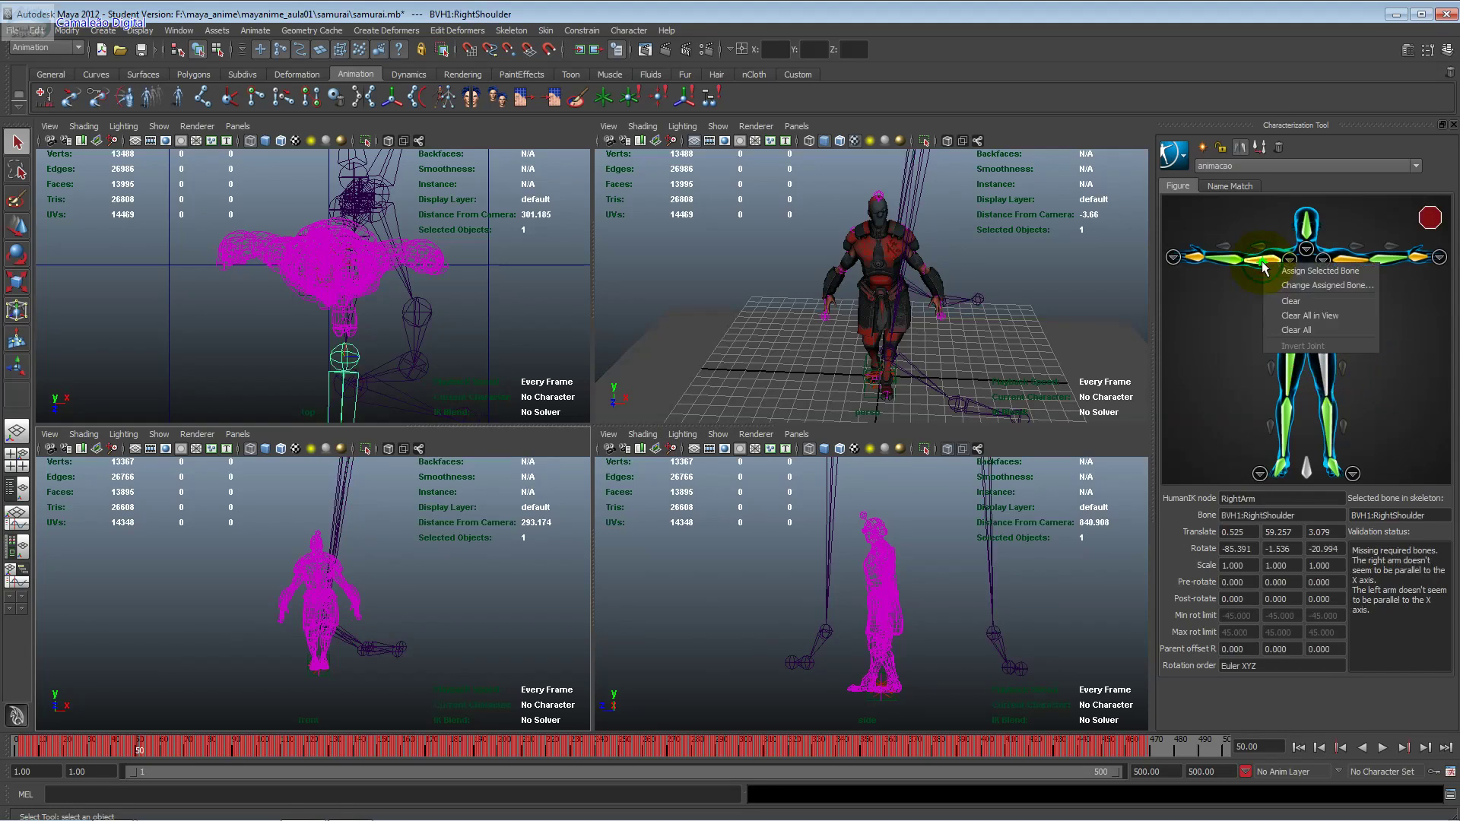
click(1286, 298)
right_click(1332, 264)
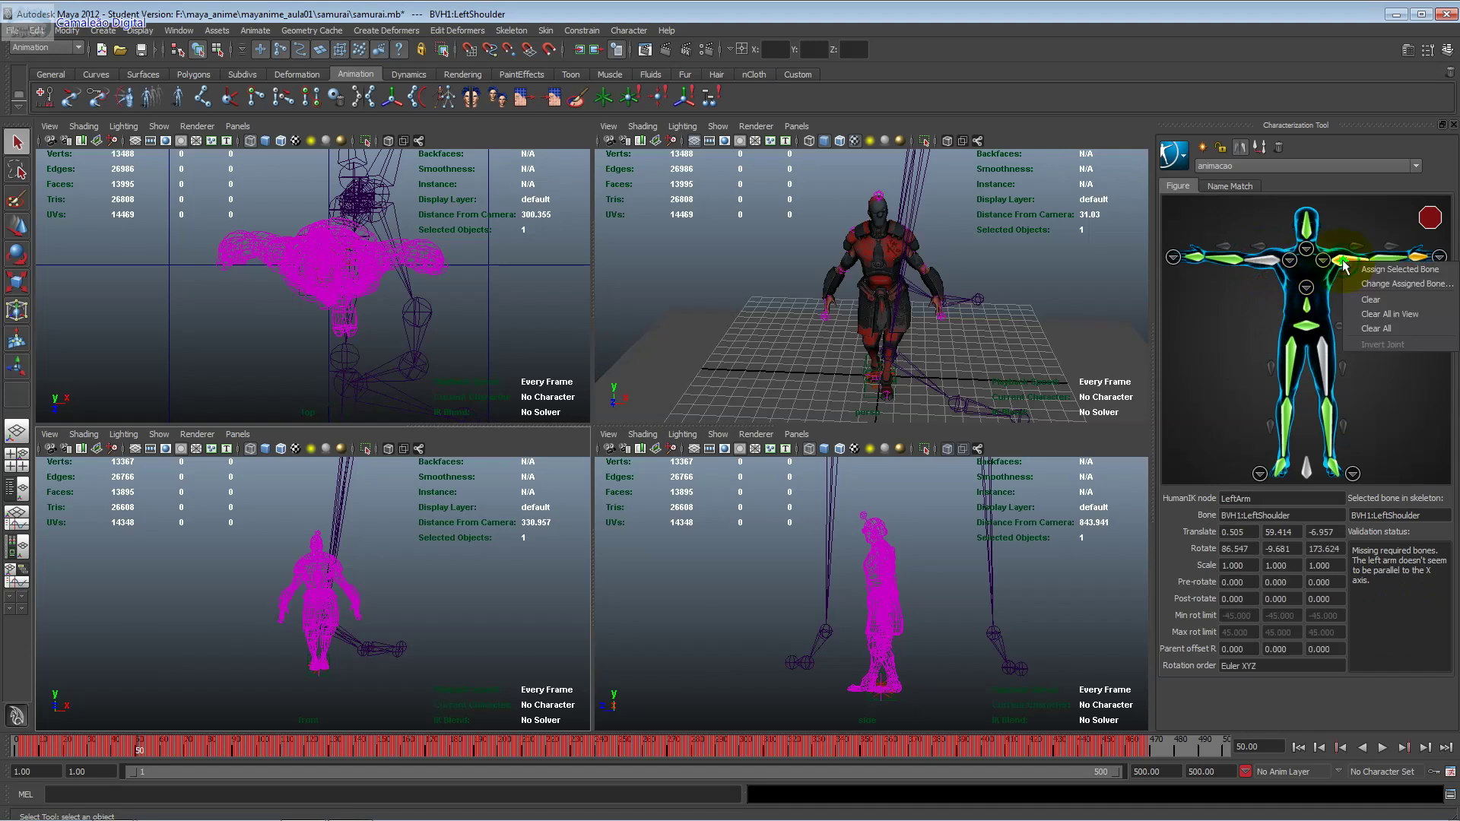
click(1357, 298)
drag(426, 747, 86, 751)
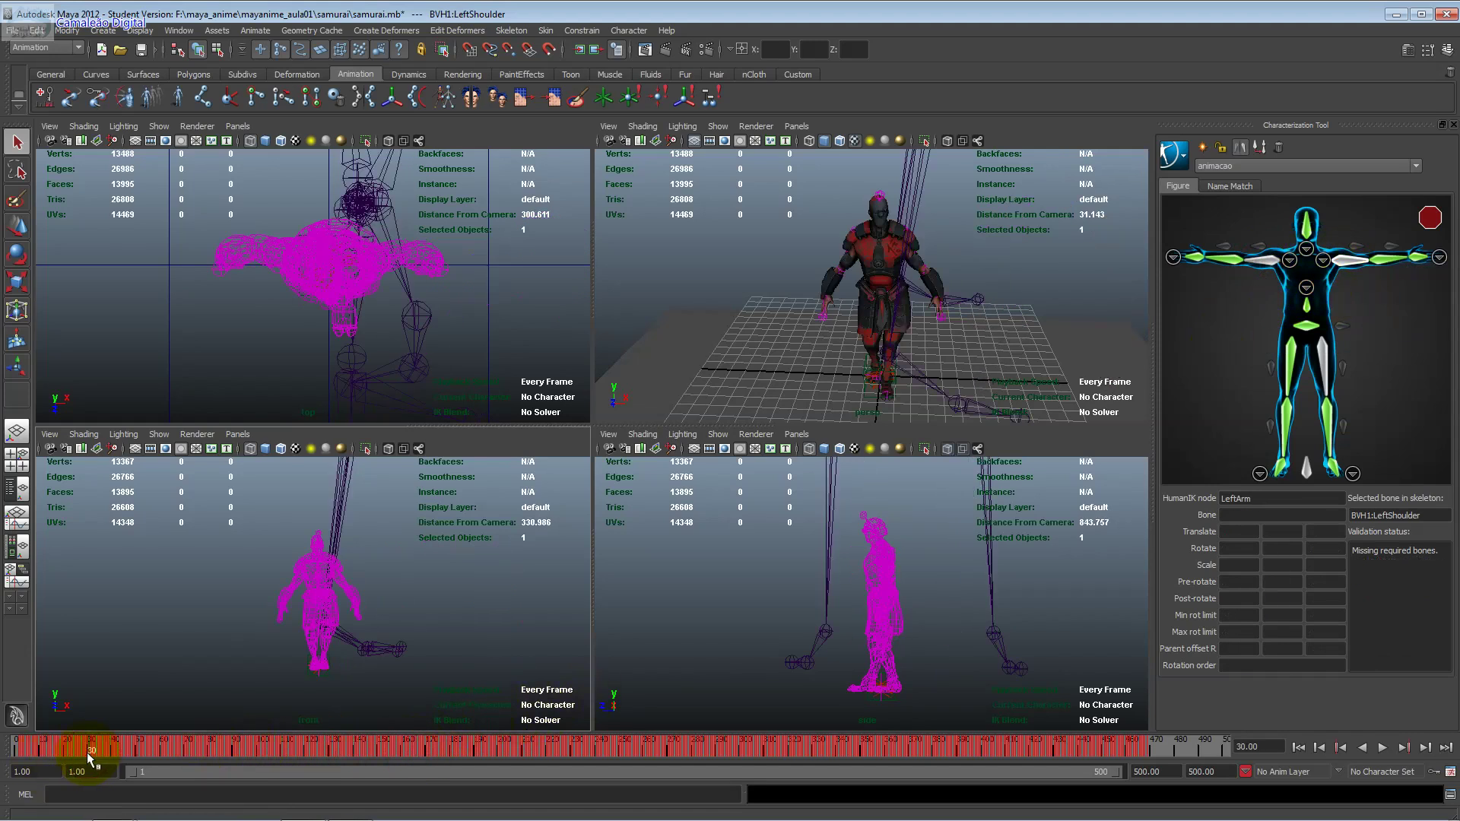
click(1326, 354)
click(1240, 167)
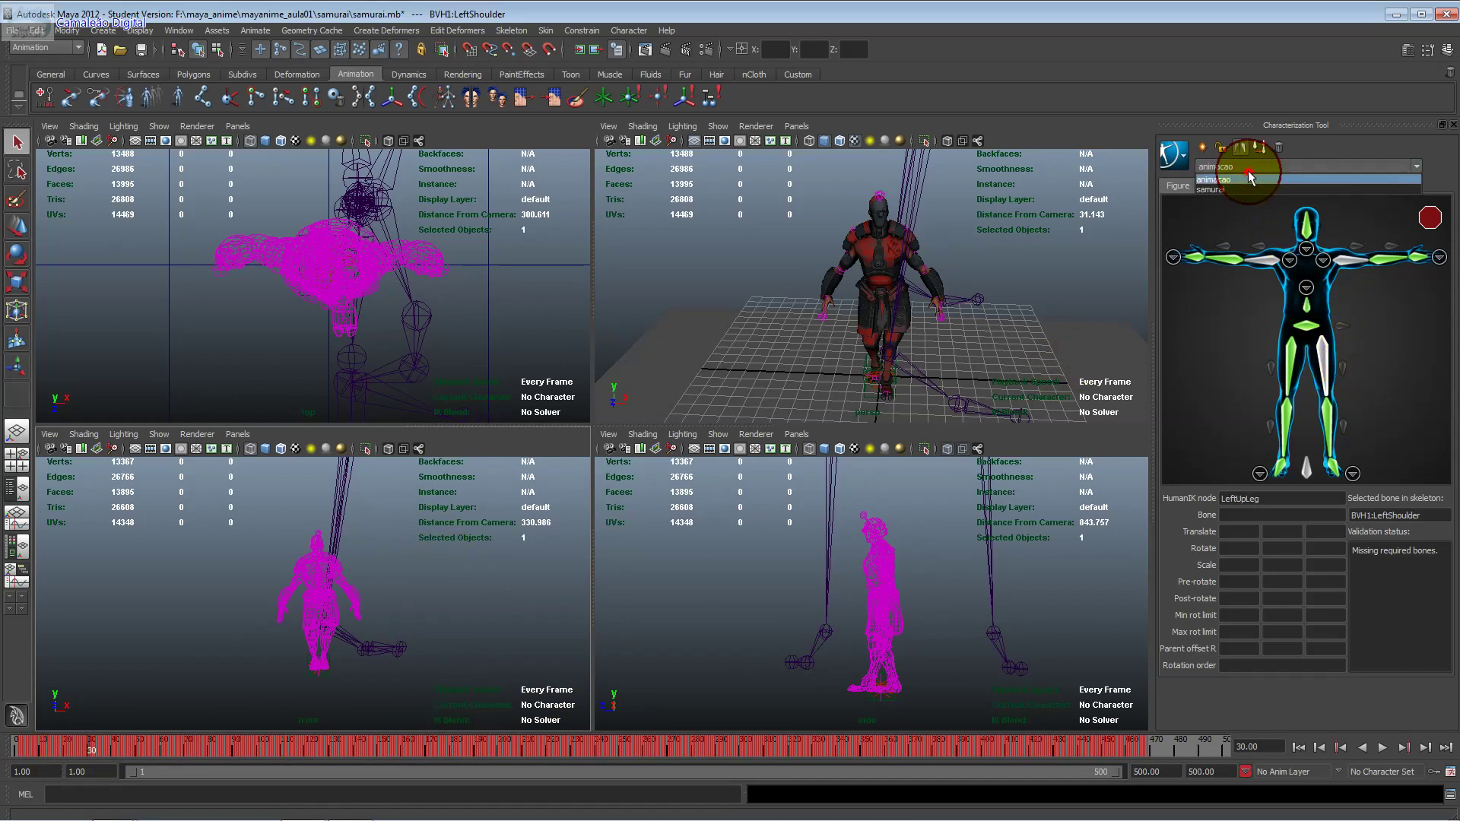
Step: Switch to the samurai character definition, unlock it, and confirm deleting its control rig
click(1250, 190)
click(1220, 147)
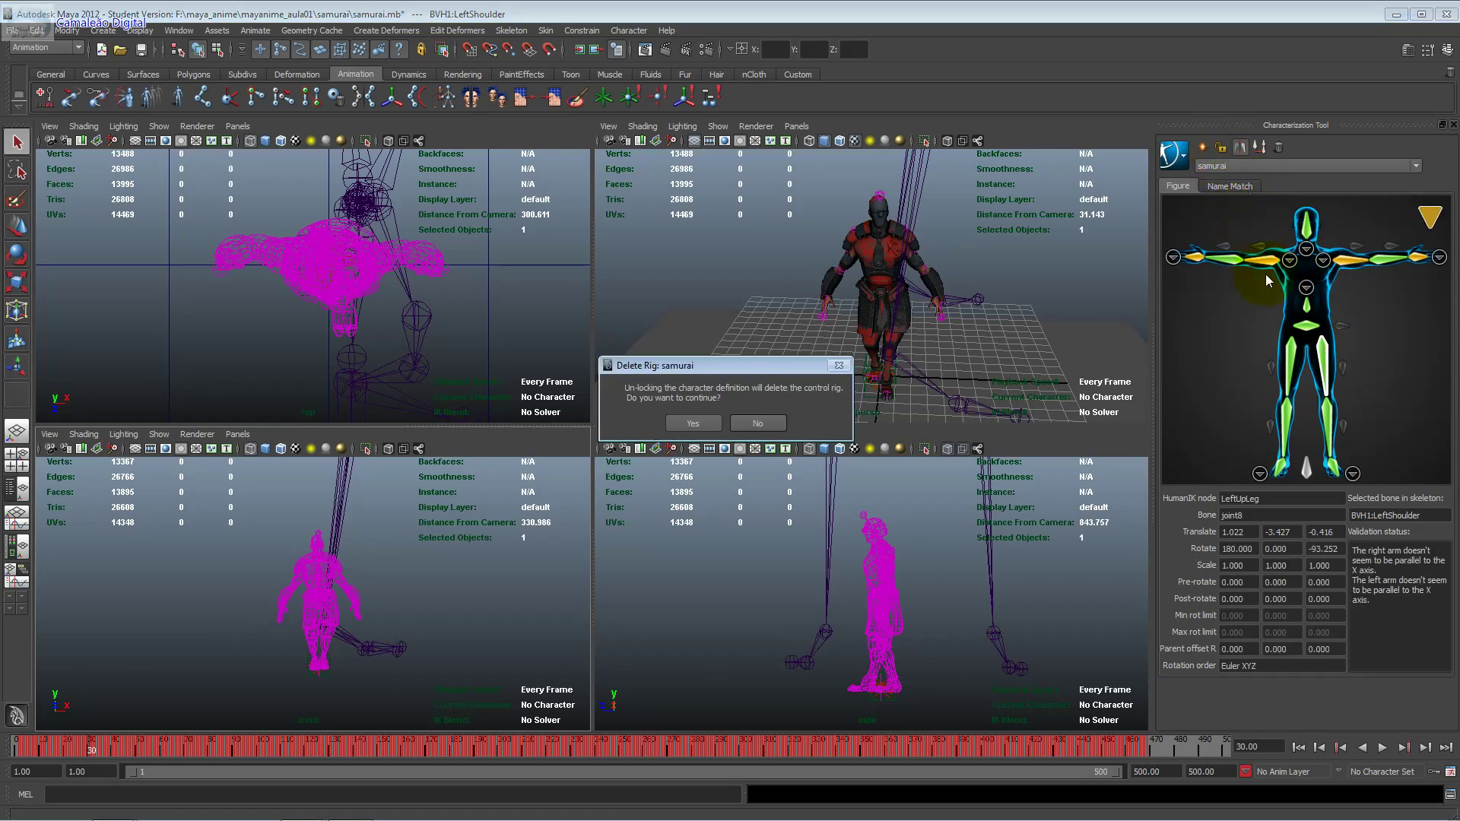
click(693, 426)
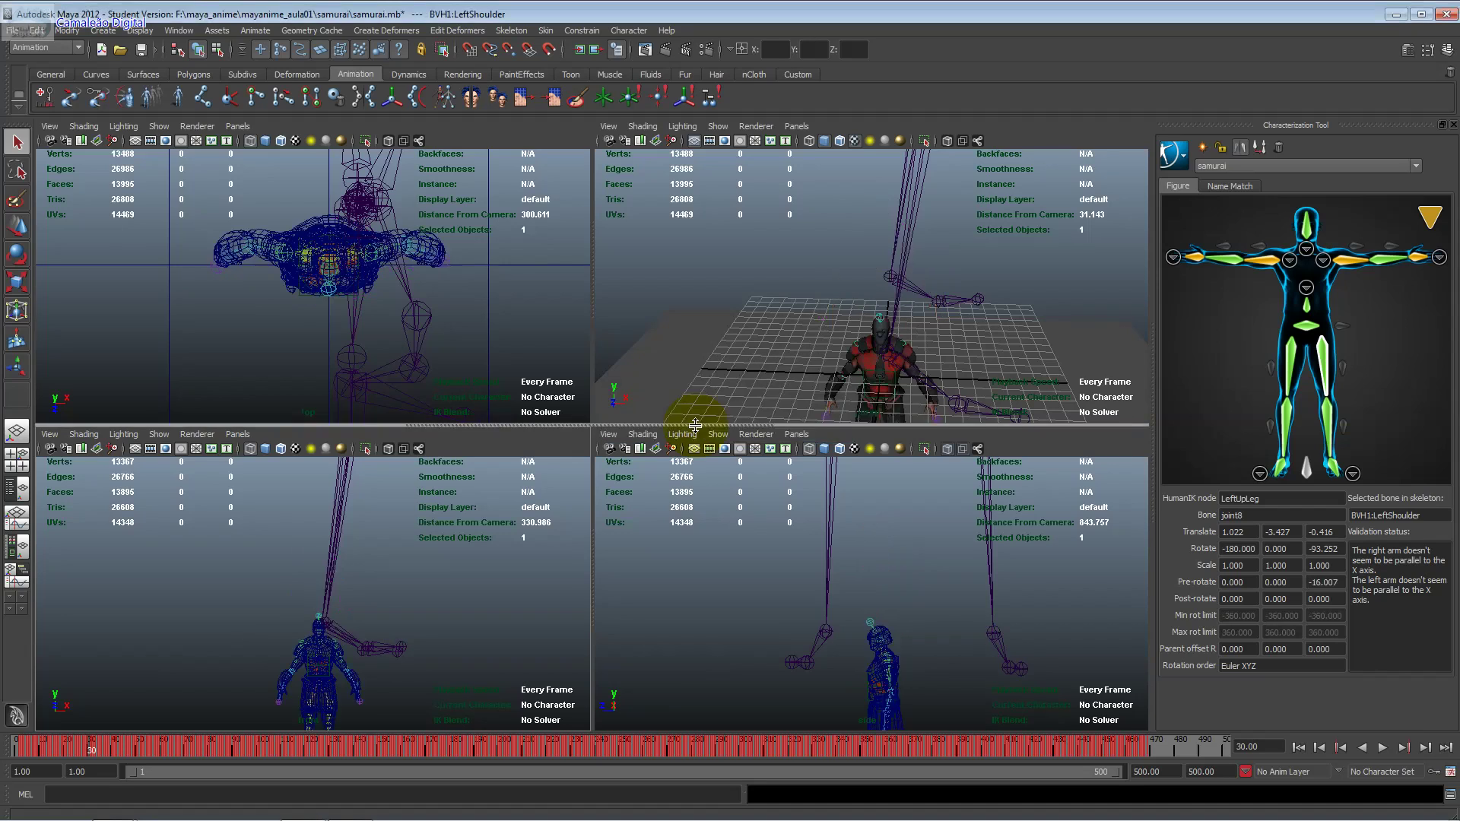
scroll(903, 368, down, 3)
scroll(903, 368, down, 2)
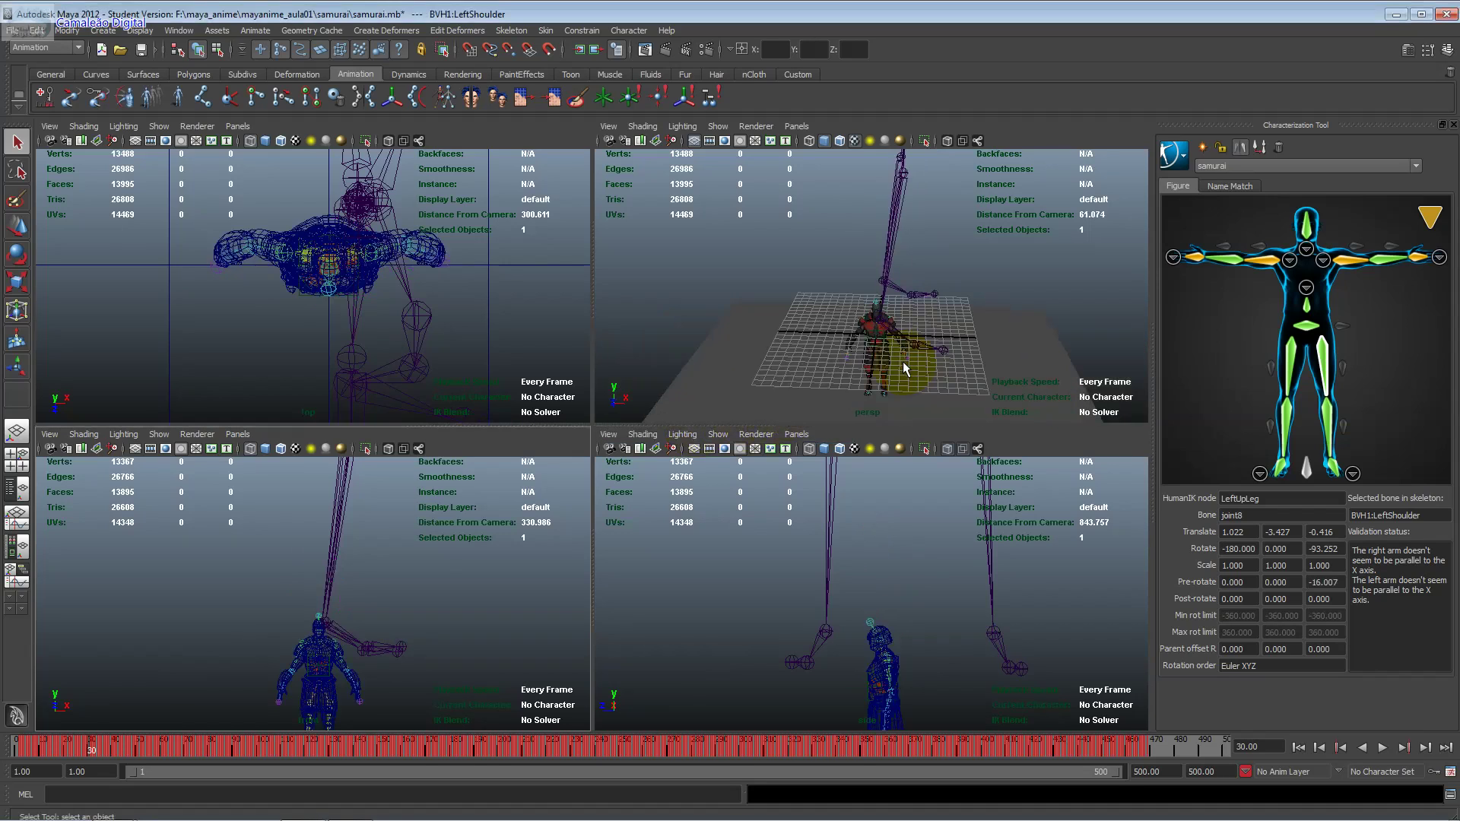
Step: Frame the samurai in the front view and select the root of its skeleton
click(318, 637)
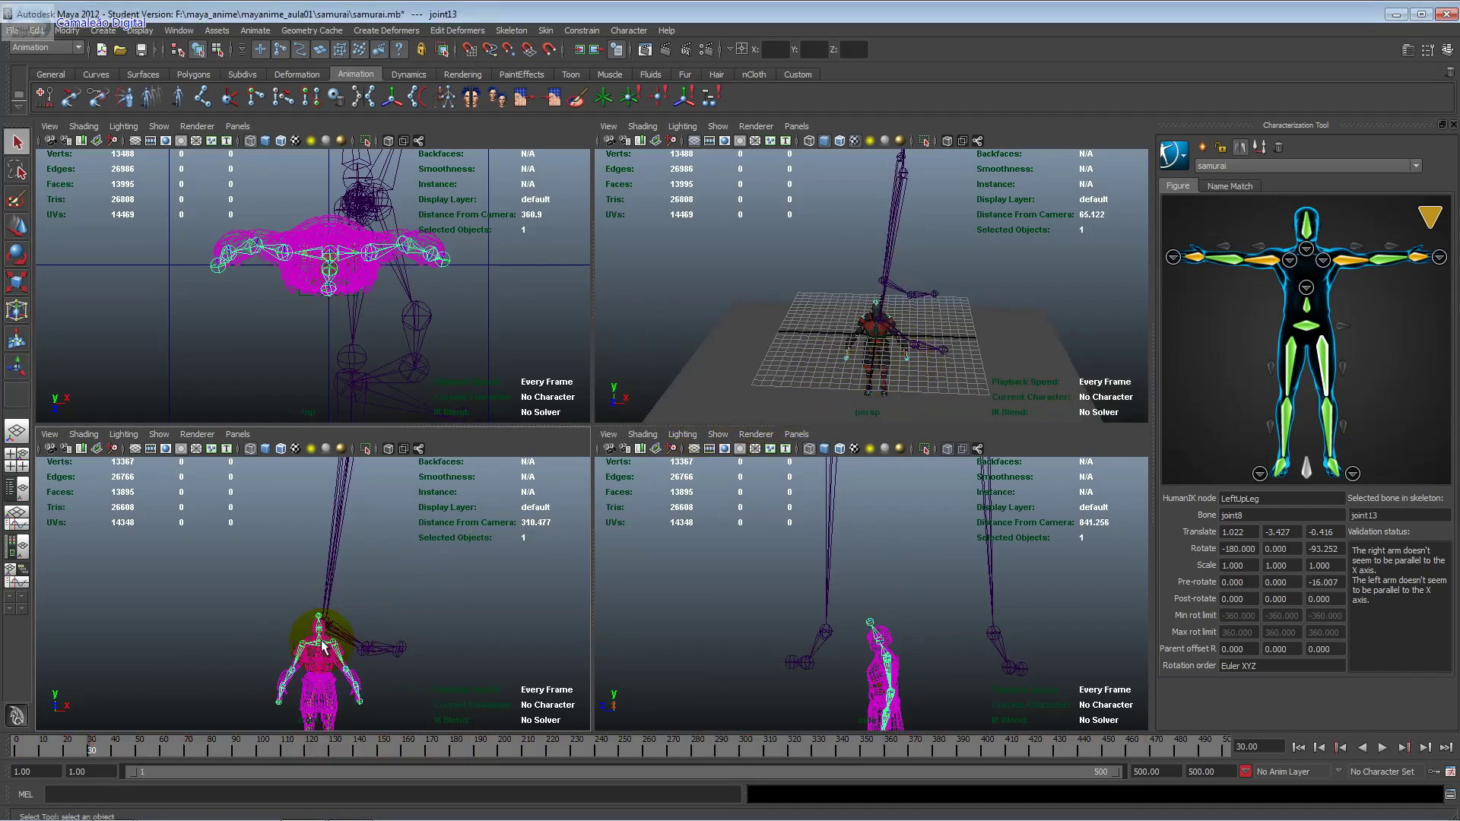
click(328, 660)
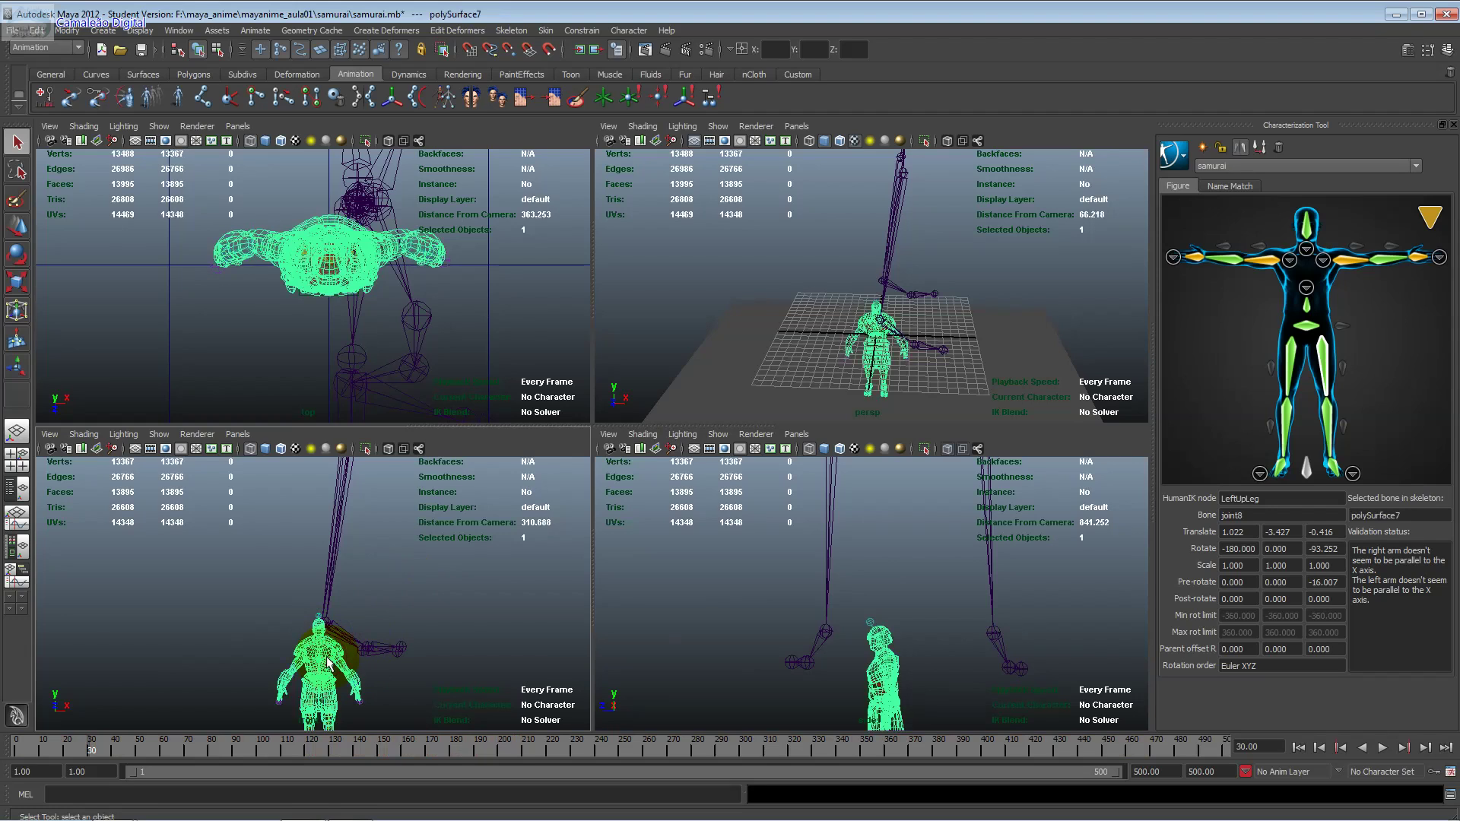
key(f)
click(293, 633)
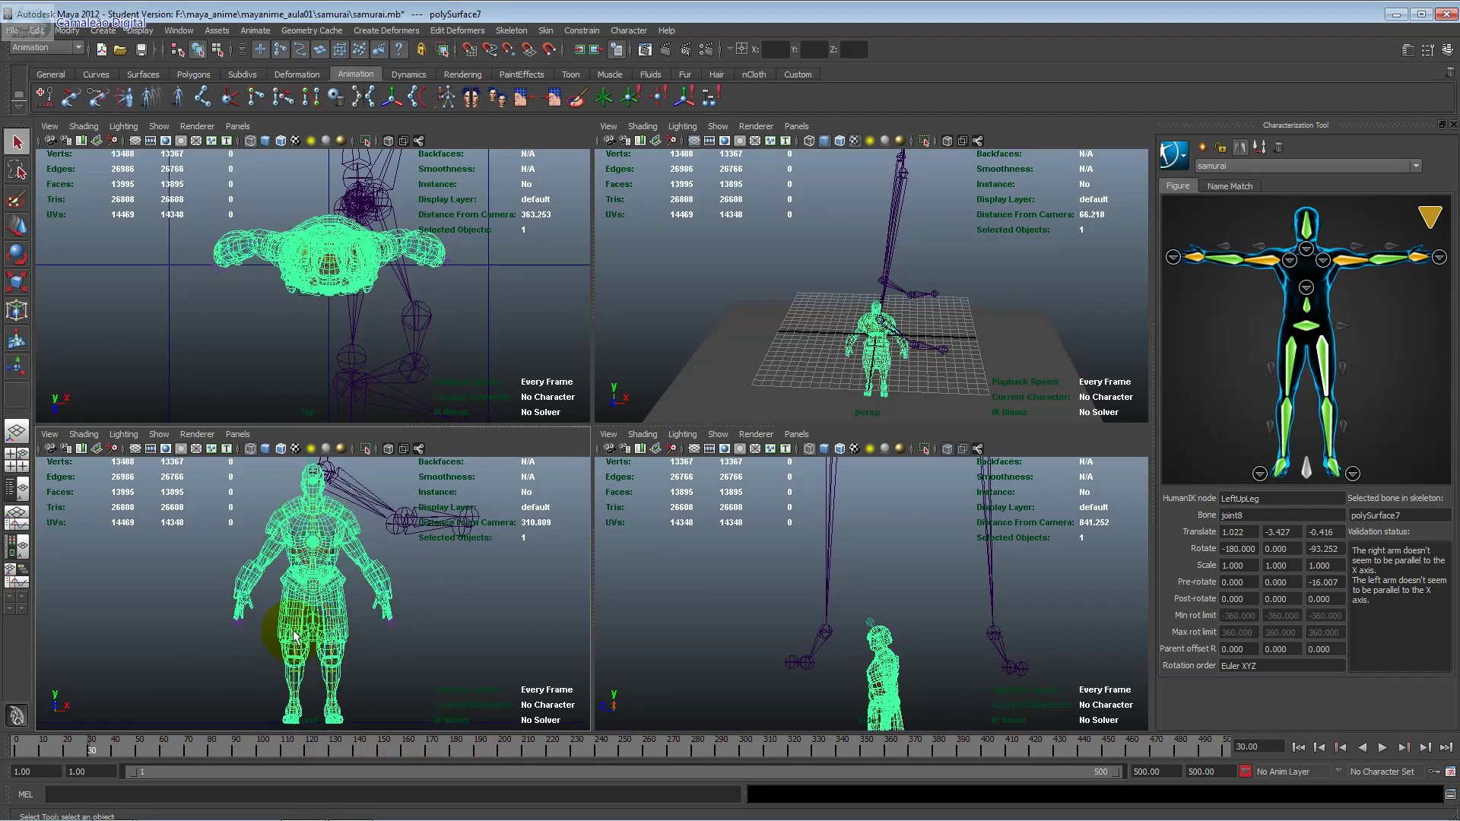
click(316, 559)
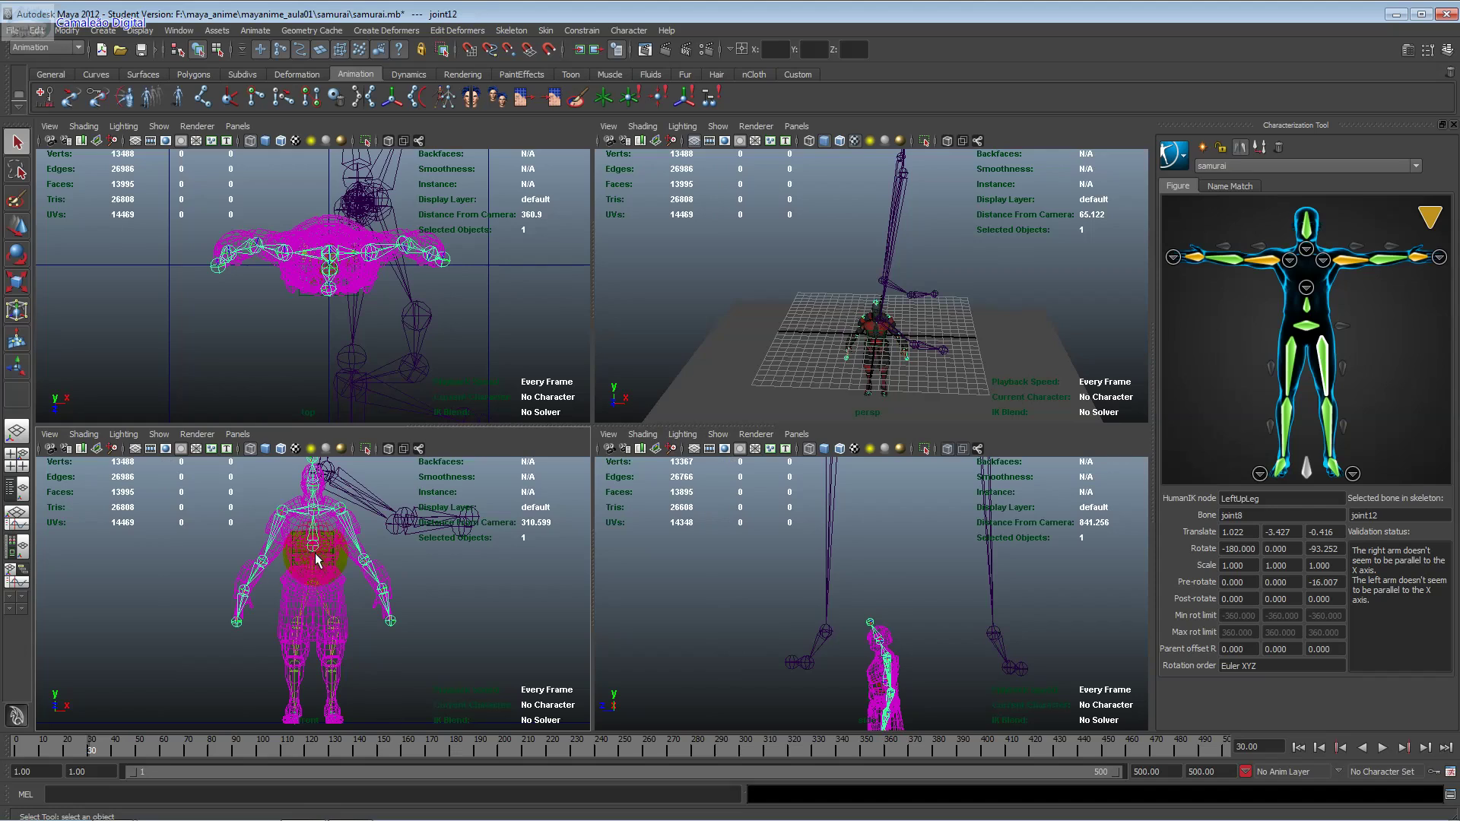
click(316, 559)
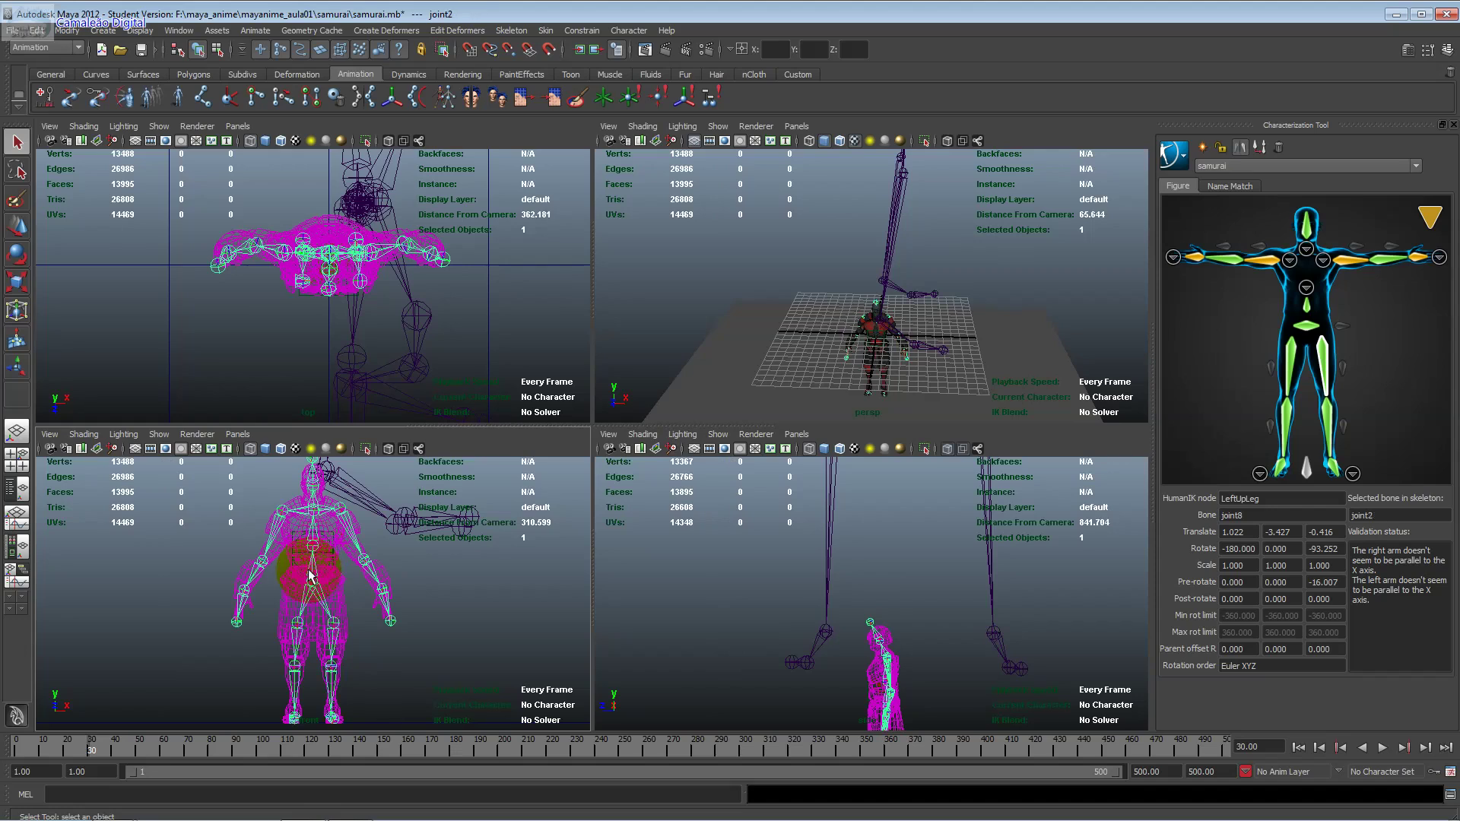
Step: Clear the RightArm and LeftArm bone assignments in the samurai characterization
click(1260, 267)
right_click(1262, 265)
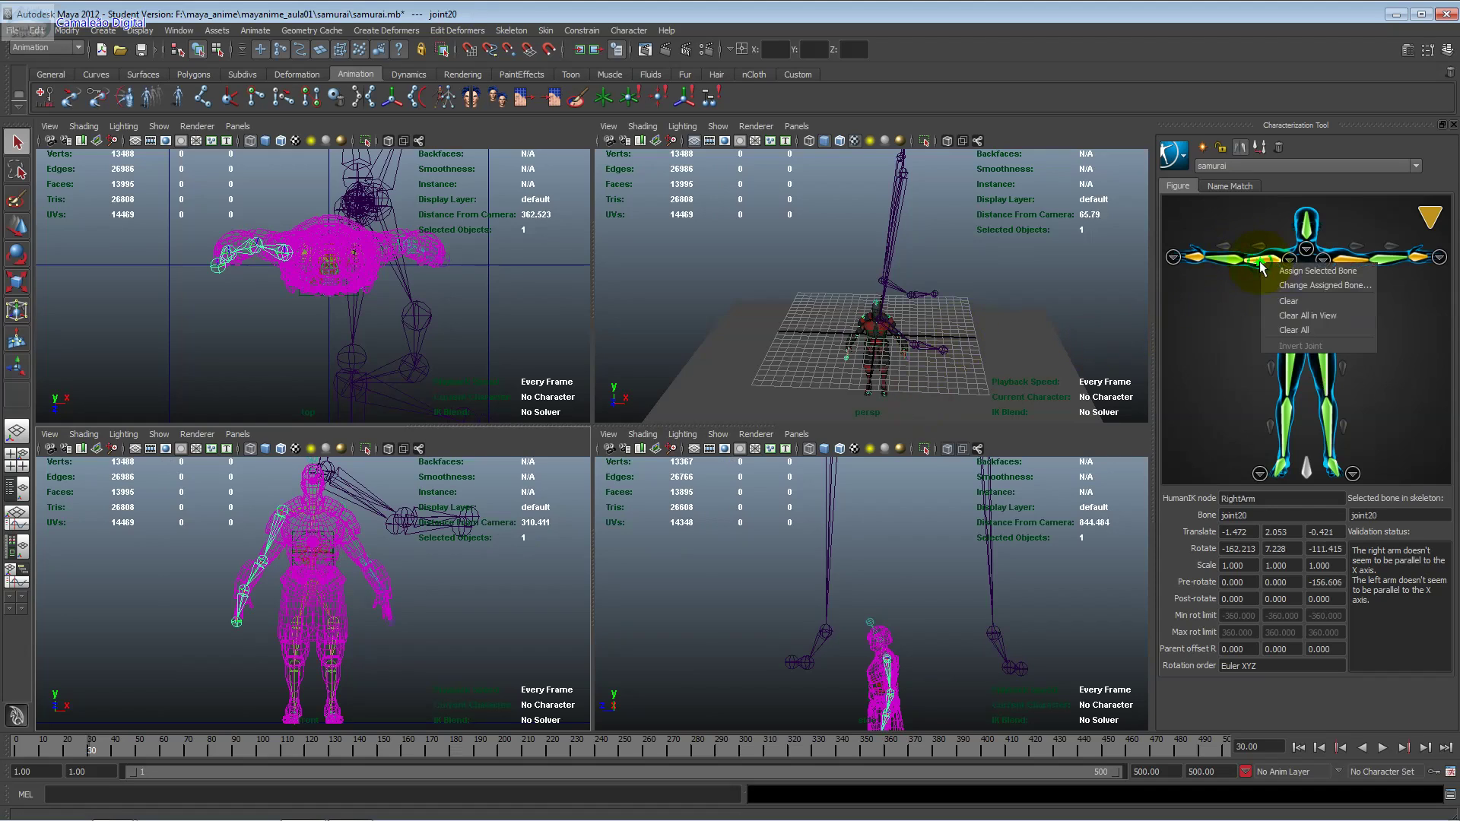
click(1311, 301)
right_click(1345, 258)
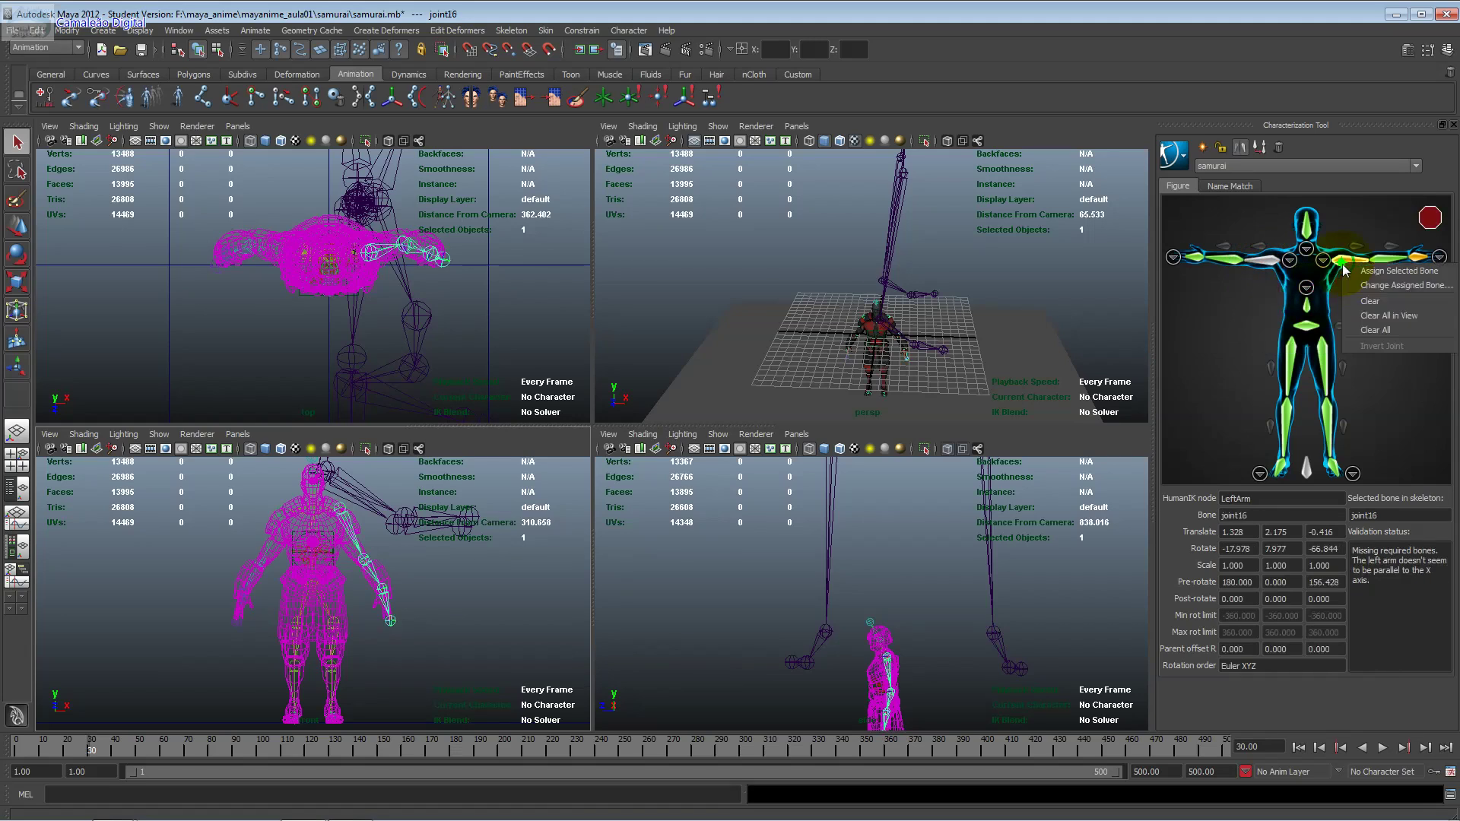
click(1369, 300)
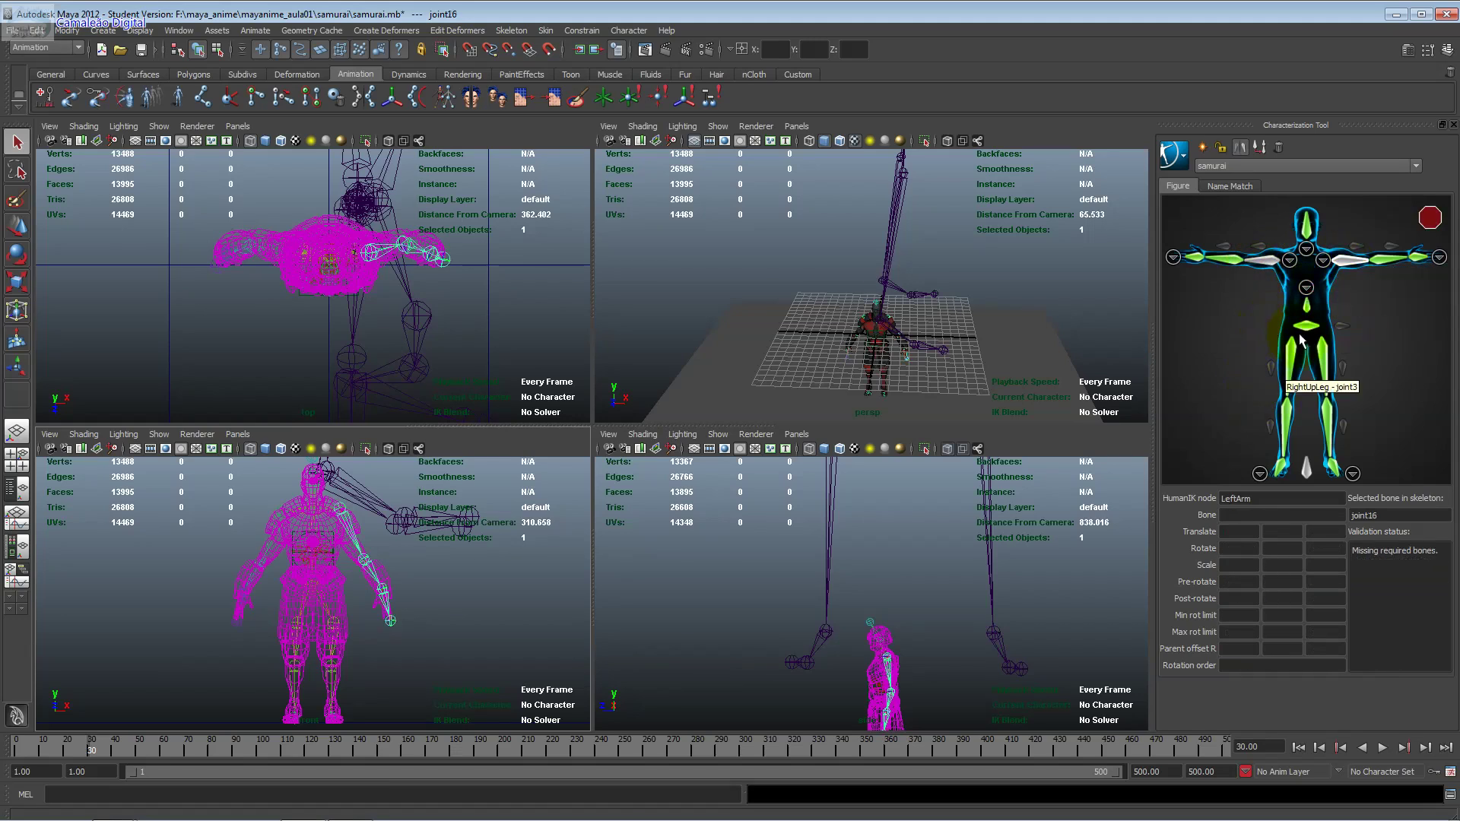
Step: Browse the feet view's LeftToeBase and LeftFootPinky slots, then return to the full body
click(1258, 473)
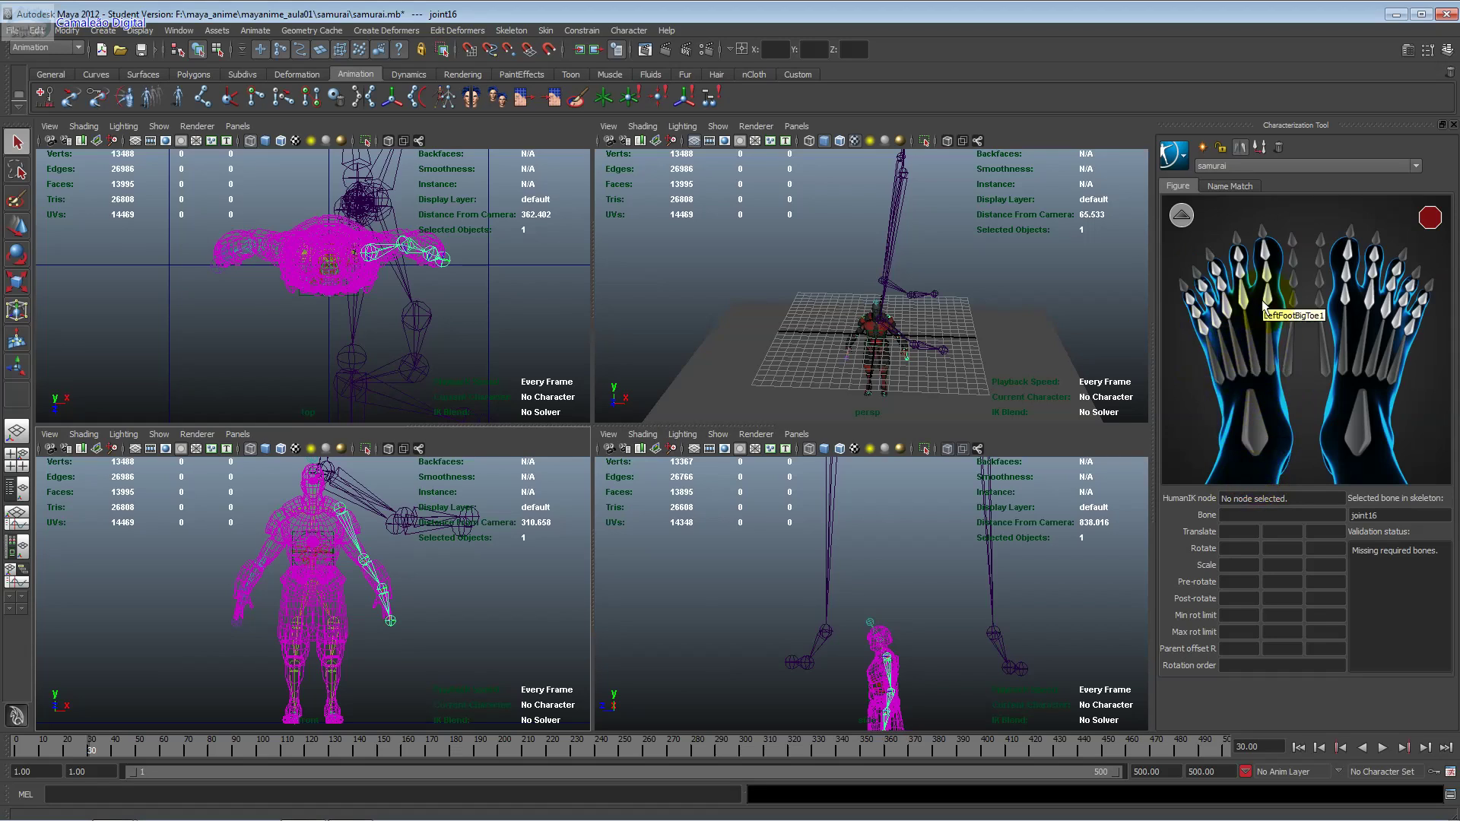
click(1260, 415)
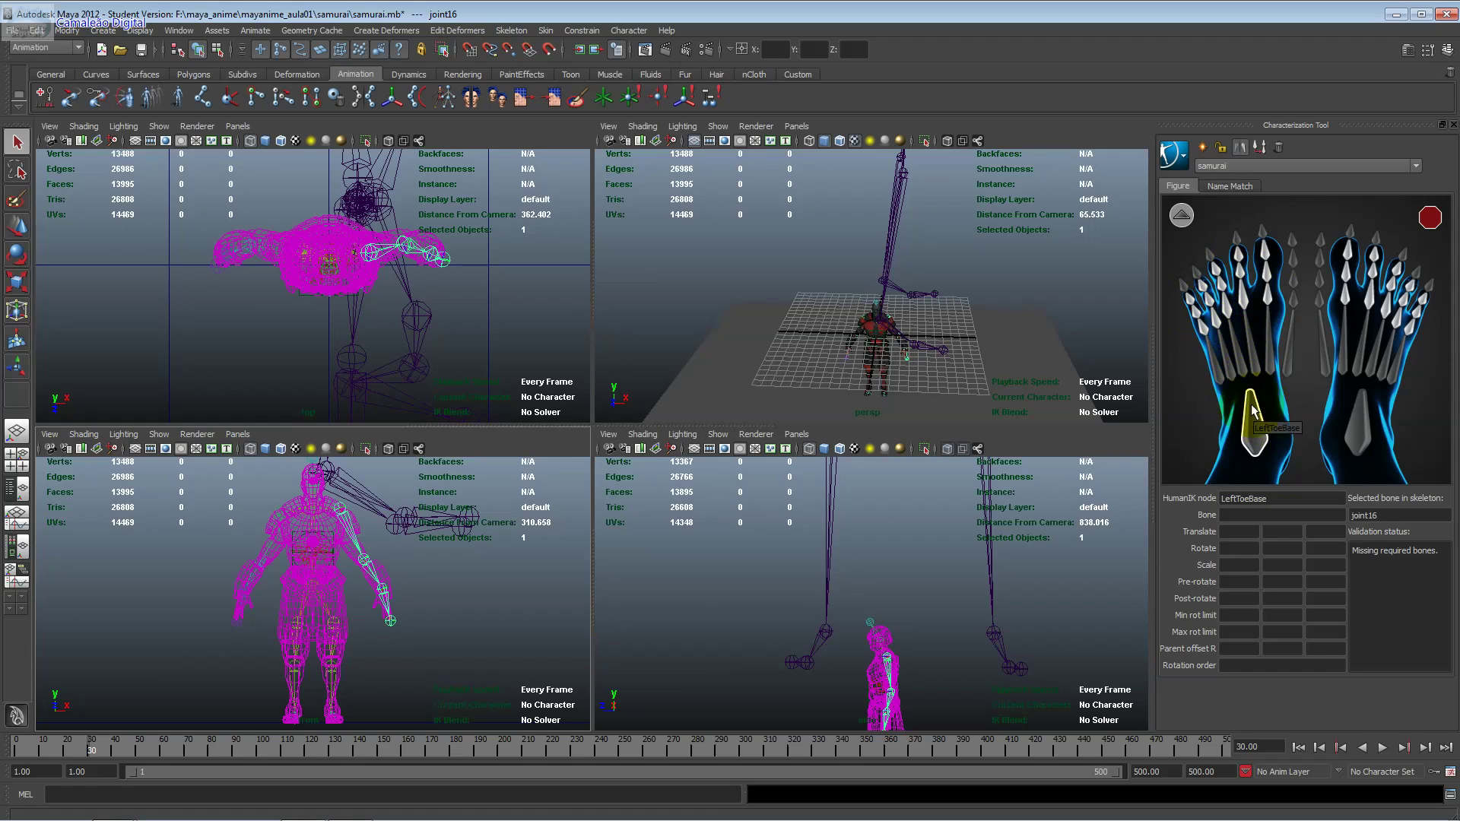
click(1204, 325)
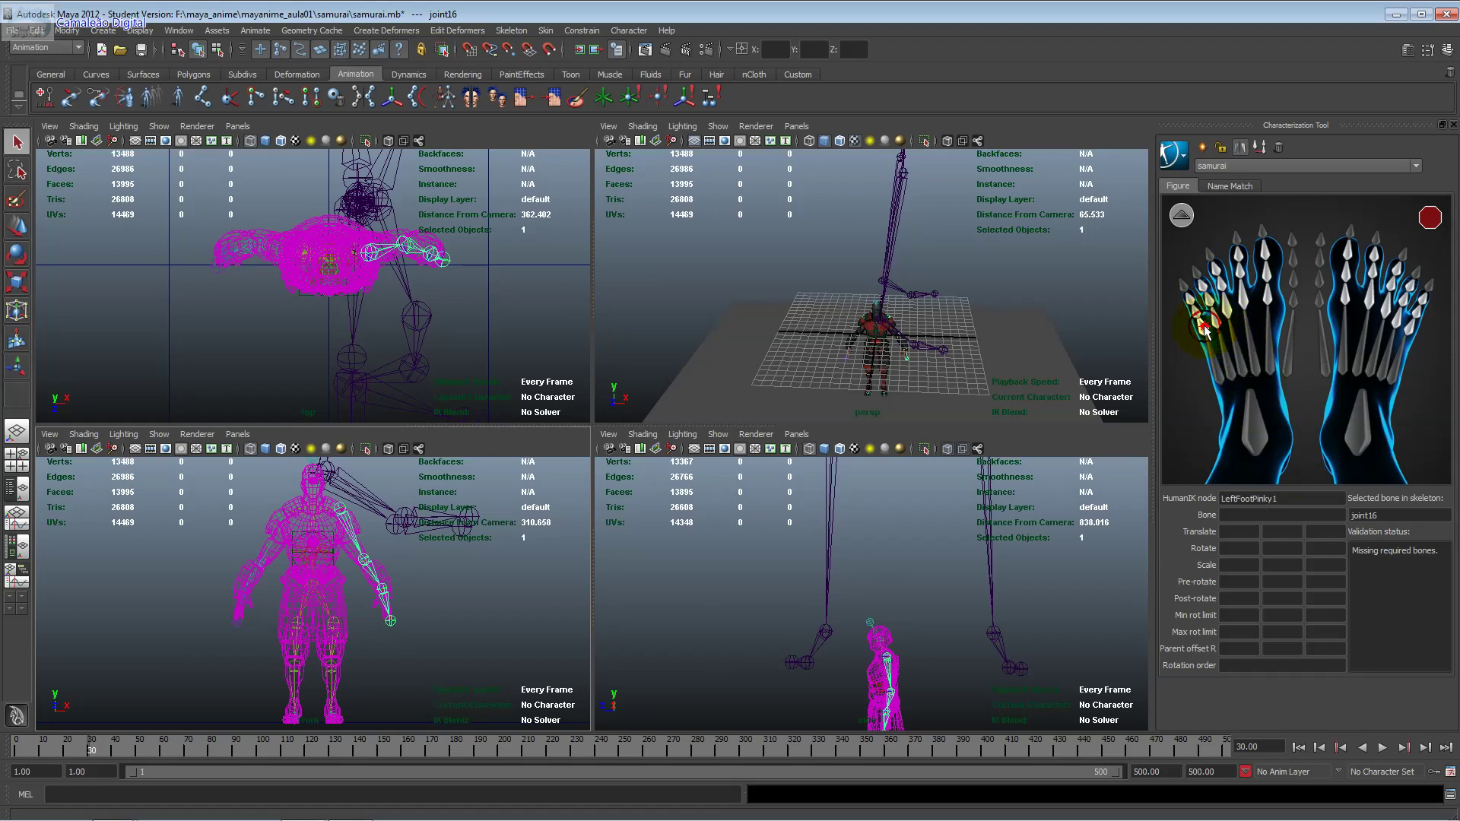
click(1183, 286)
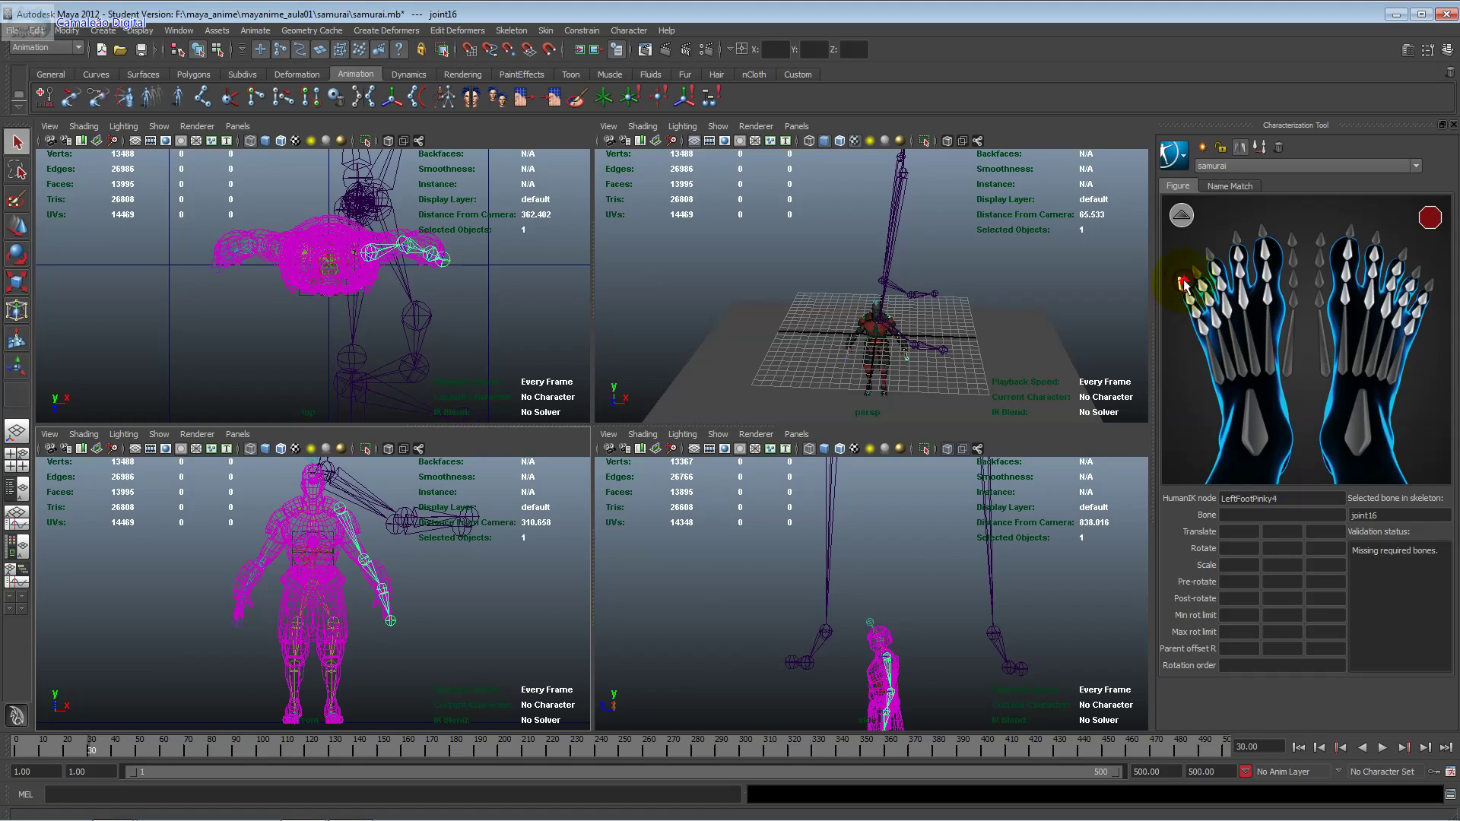
click(1183, 207)
Step: Browse the hands view's index and extra-finger slots, then return to the full body
click(1437, 257)
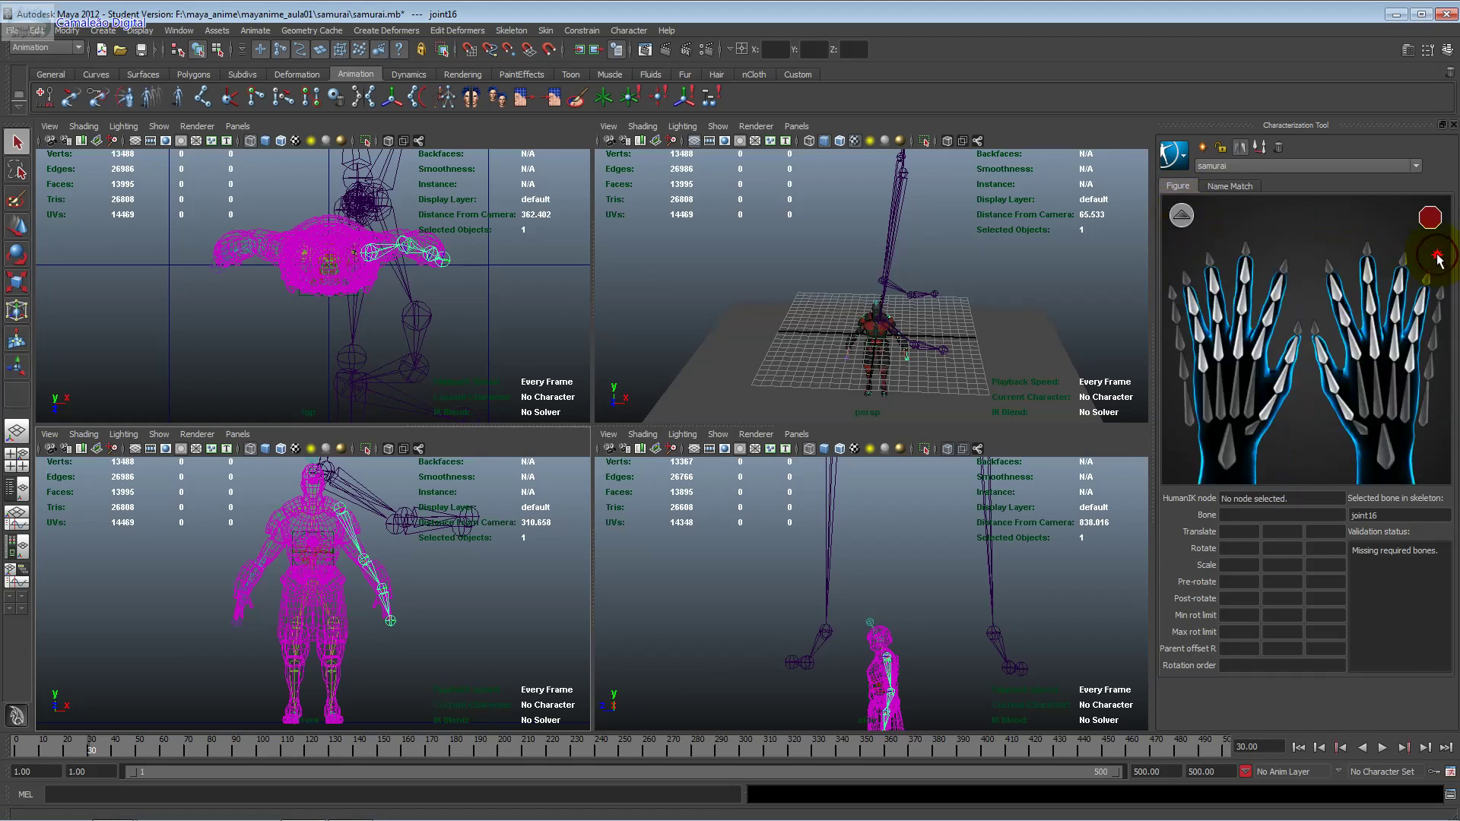
click(1276, 298)
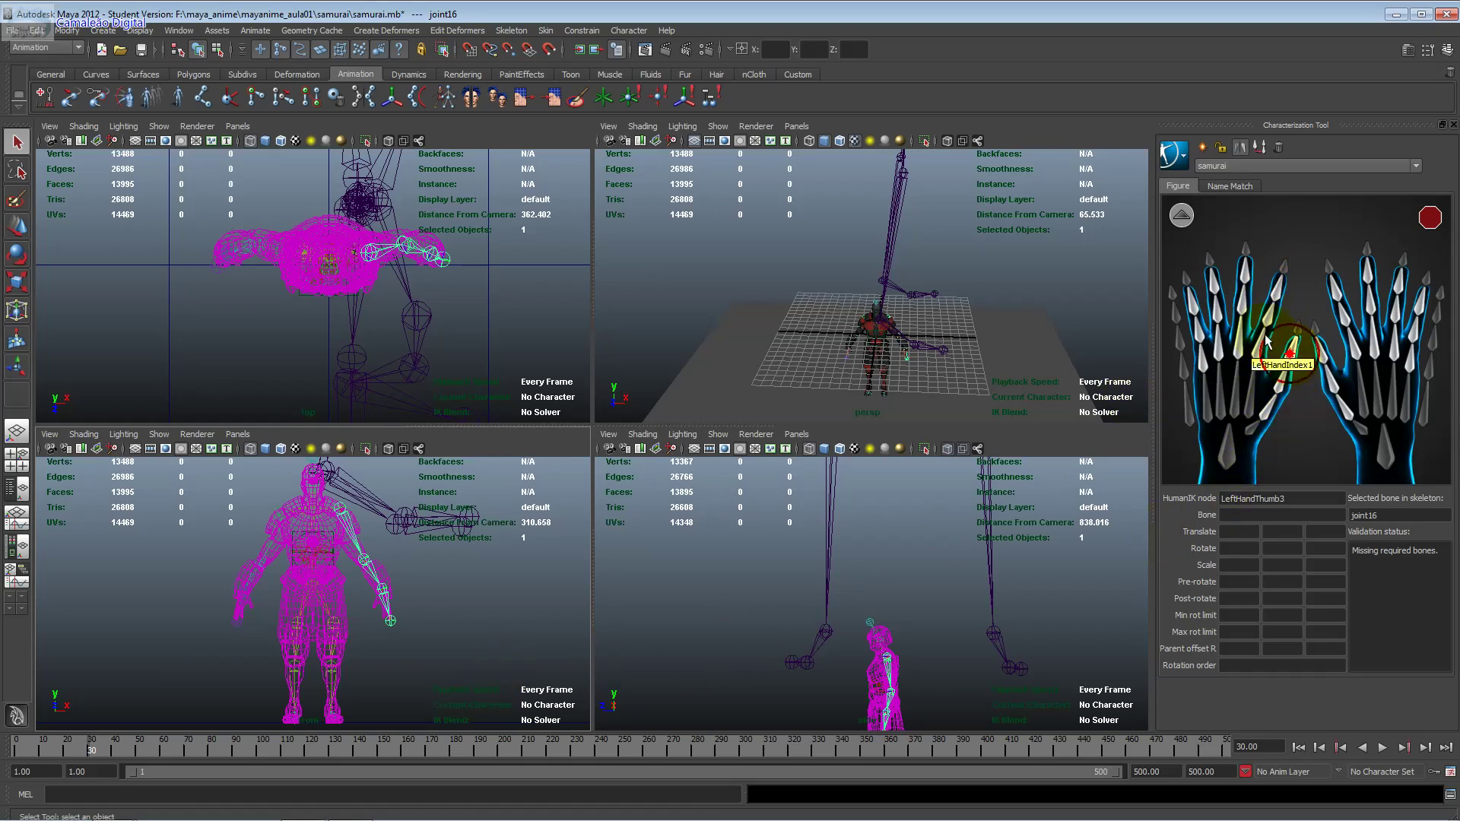
click(1275, 315)
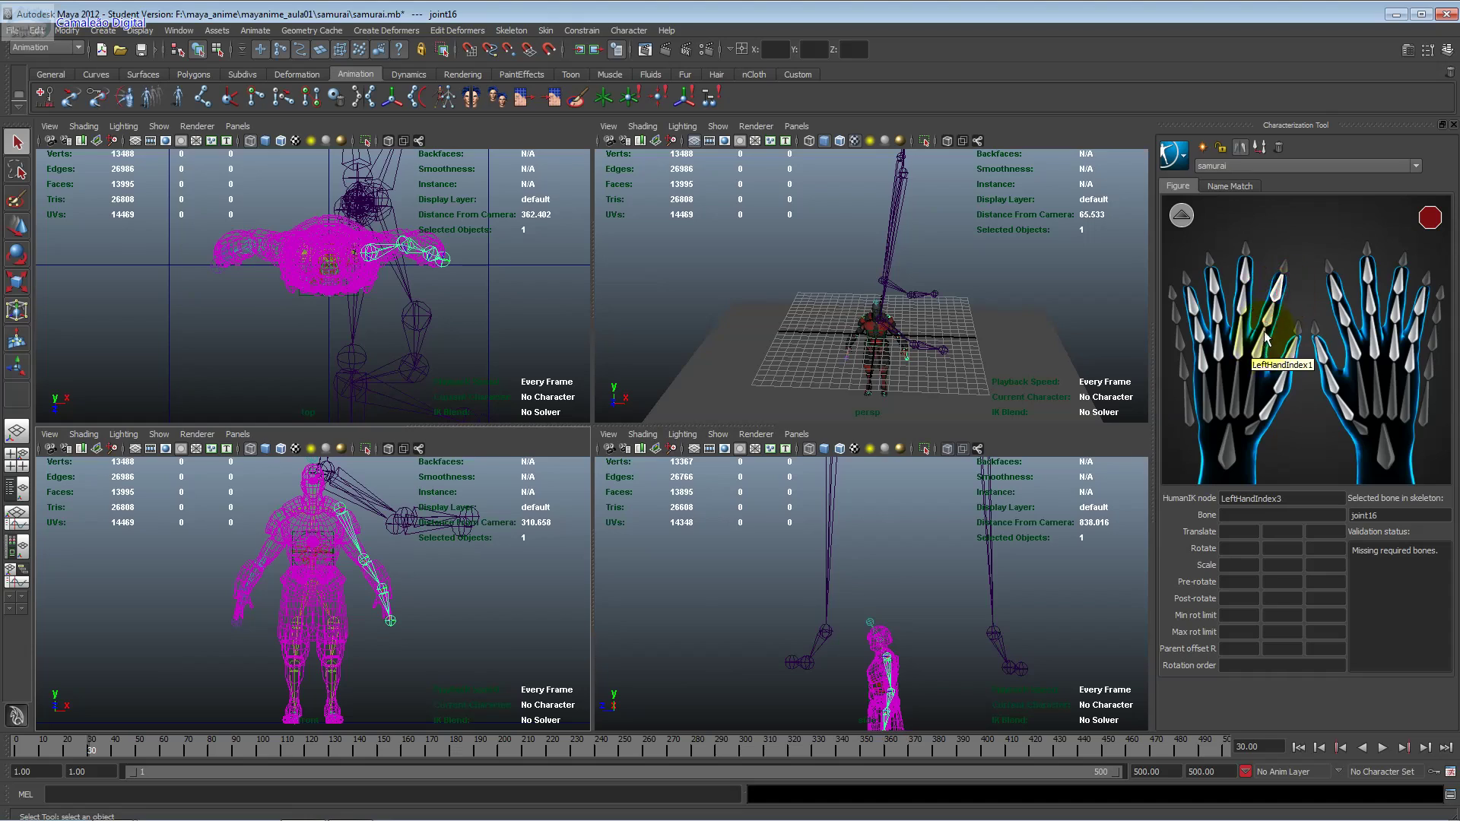
click(1173, 293)
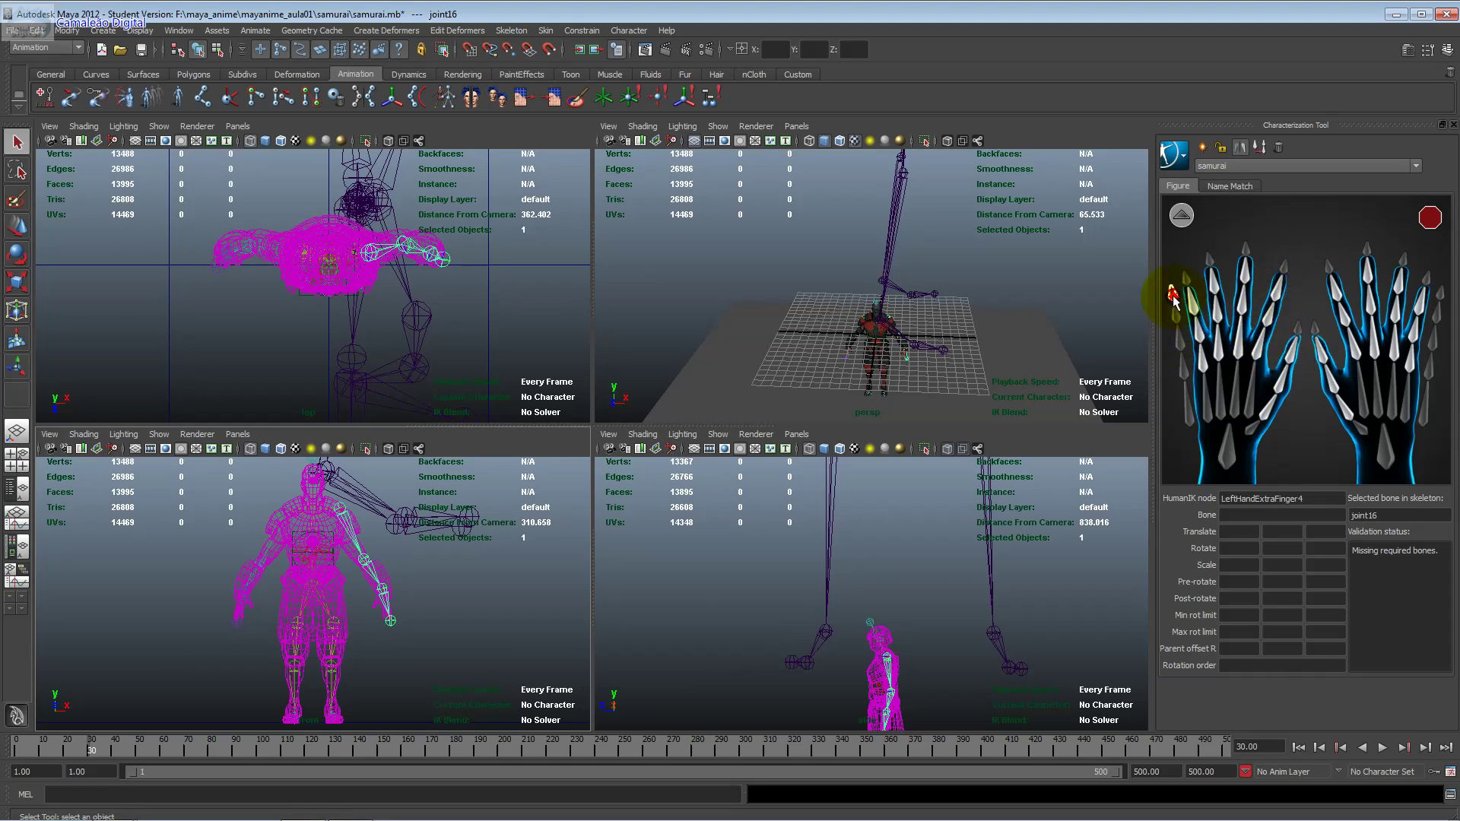
click(1179, 333)
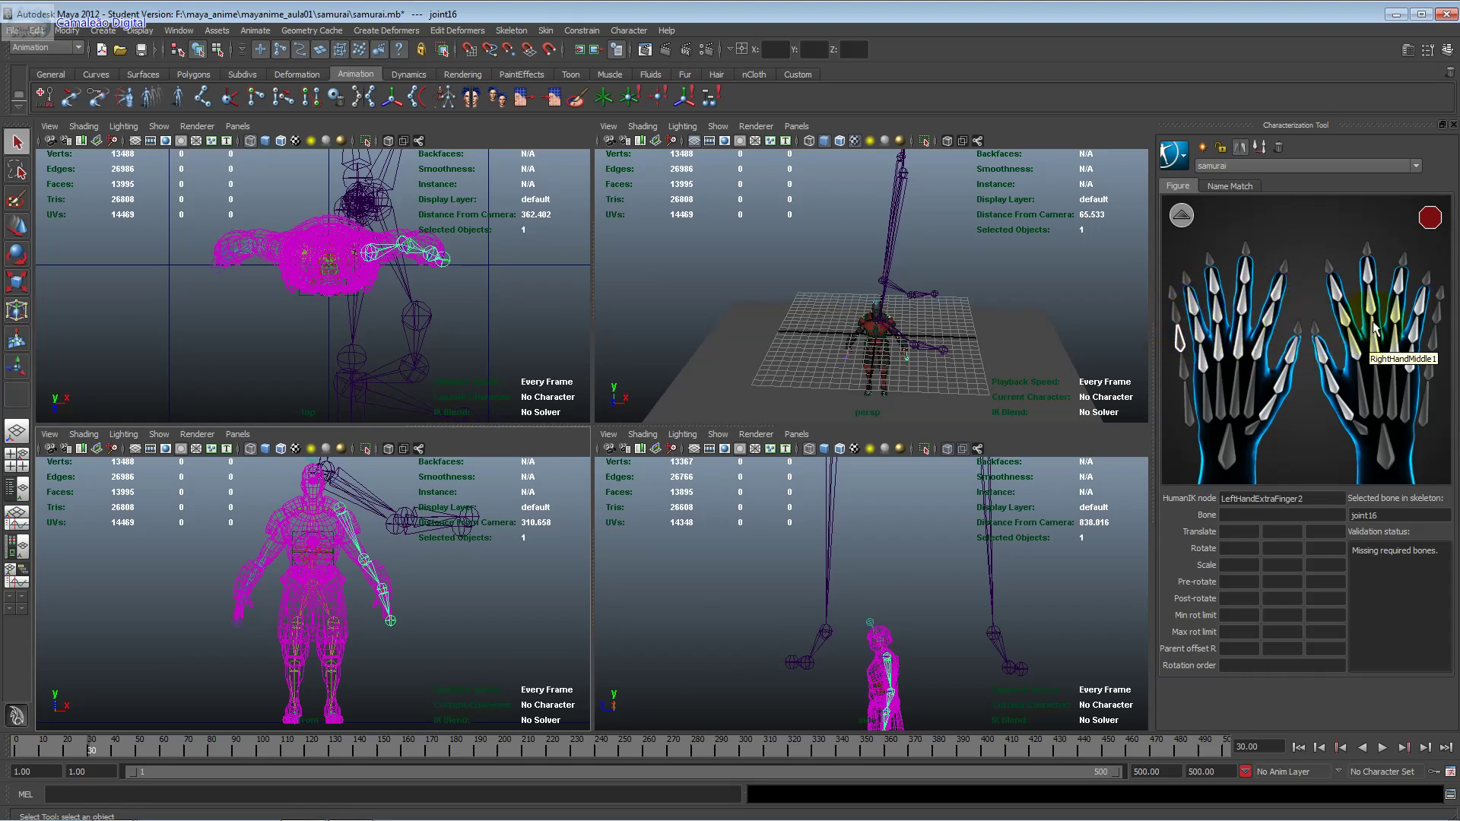
click(1429, 367)
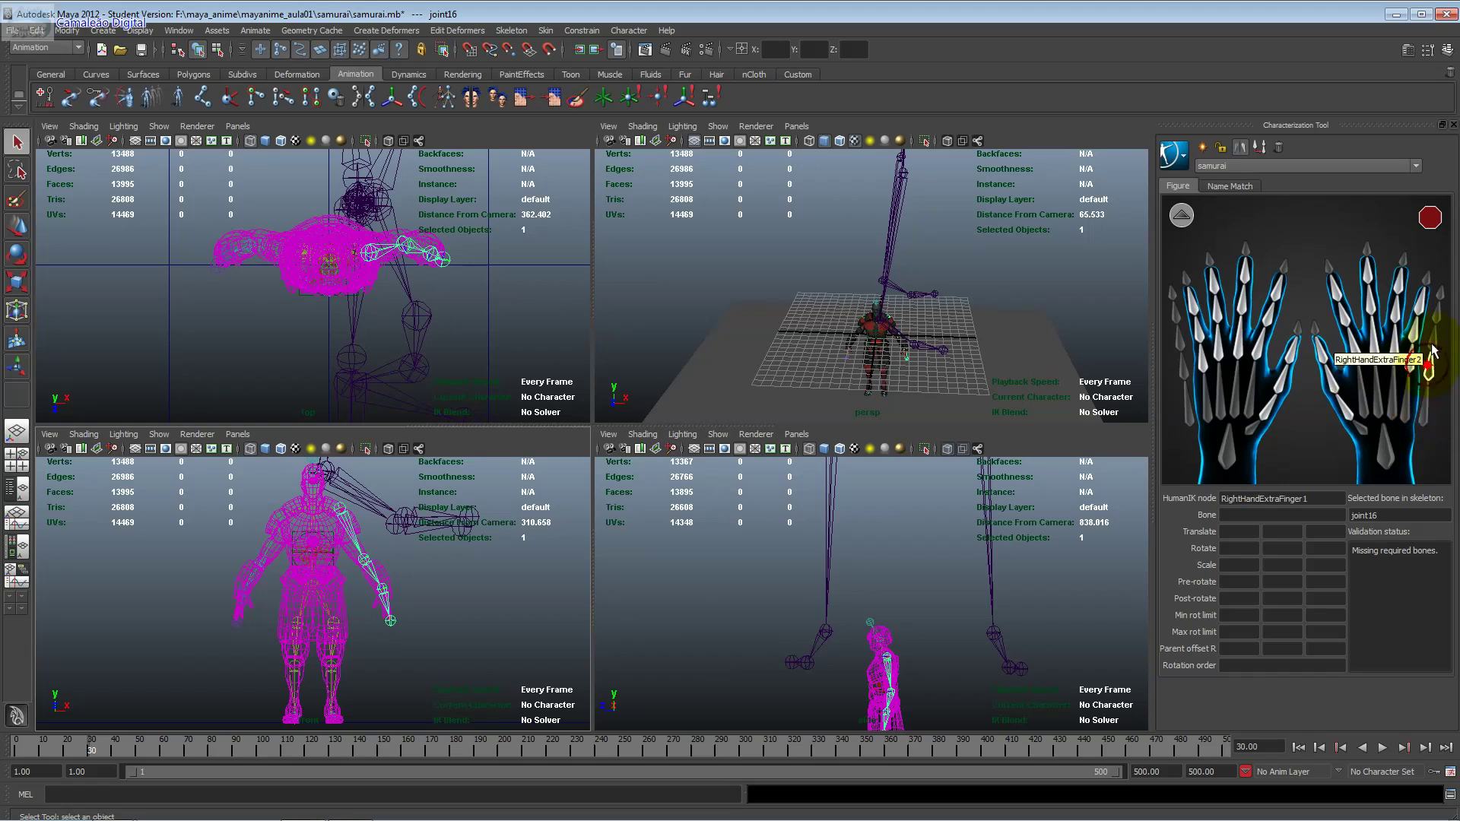
click(1439, 293)
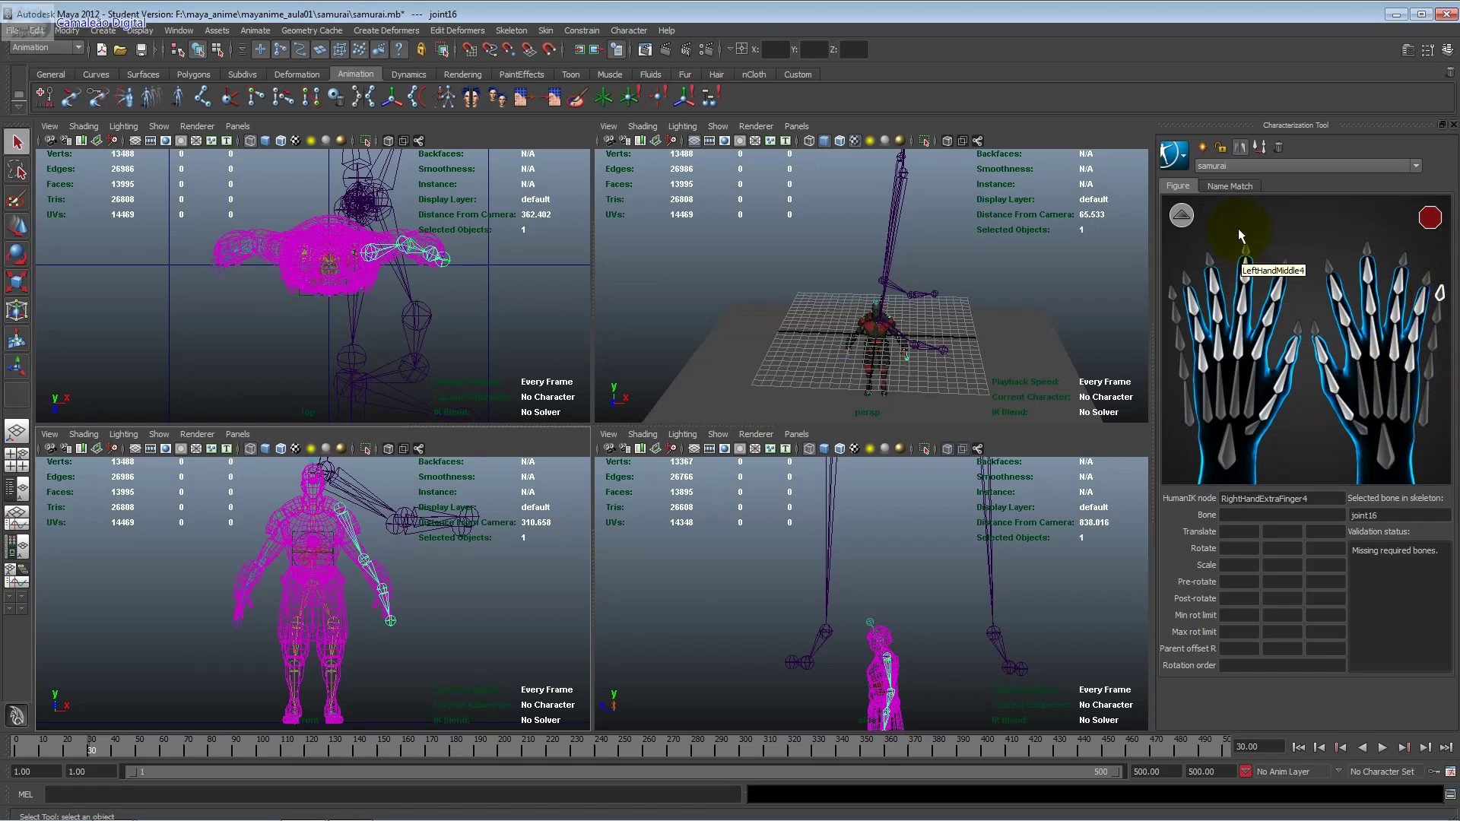
click(1181, 215)
Step: Select joint13 and try assigning it to LeftArm, dismissing the already-assigned warning
click(1343, 329)
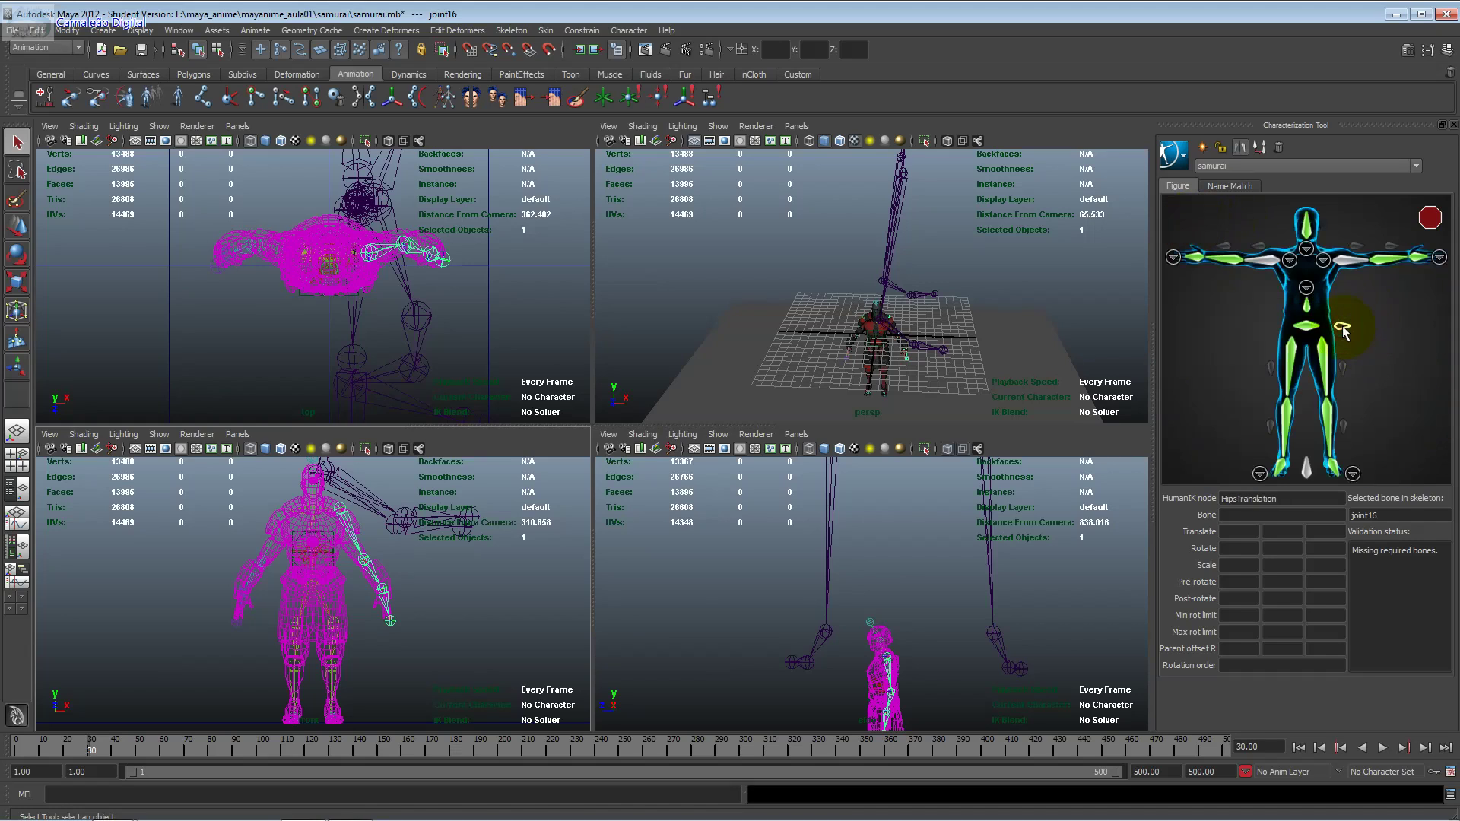
click(316, 584)
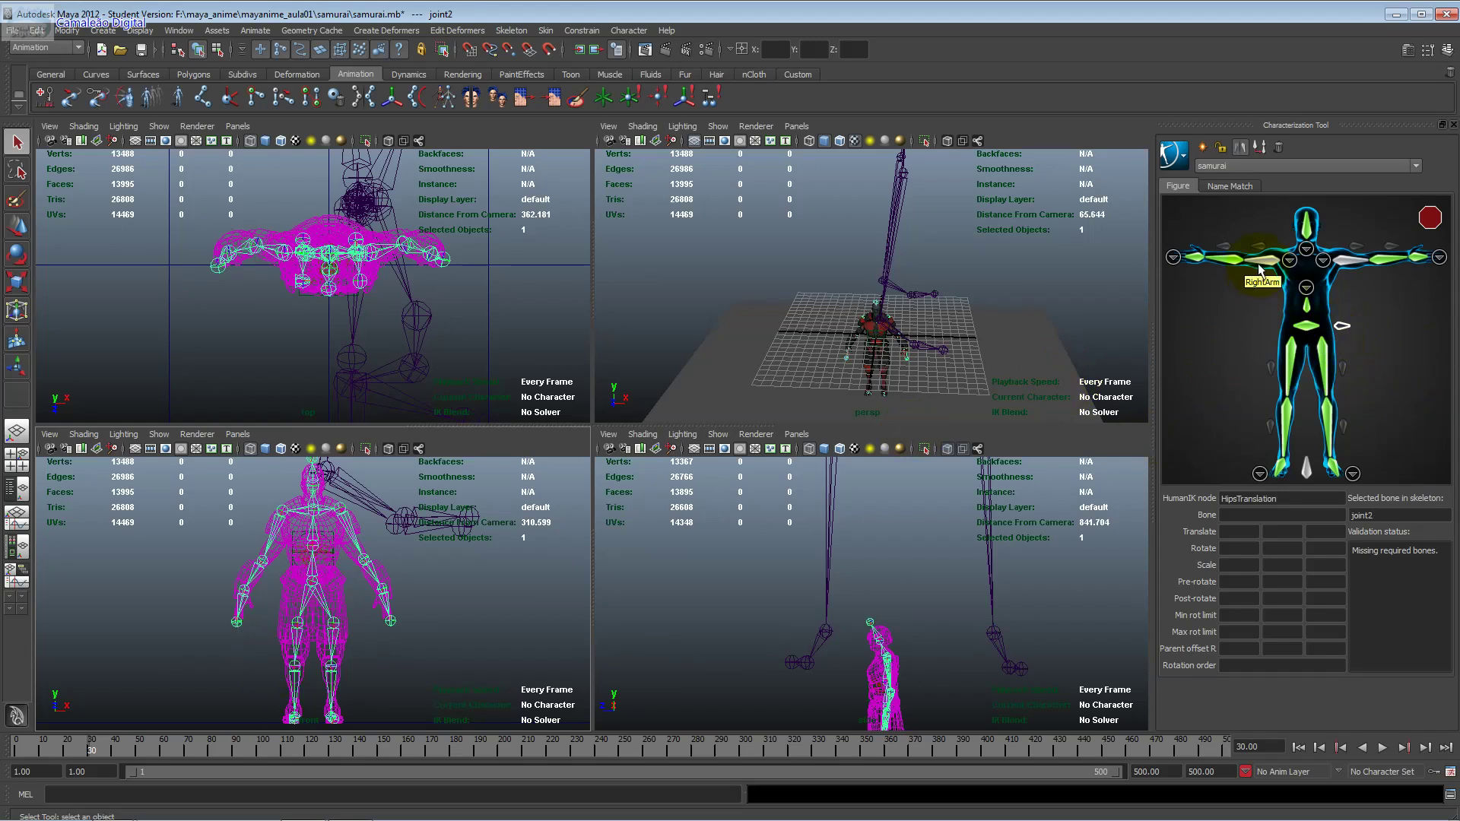
click(344, 506)
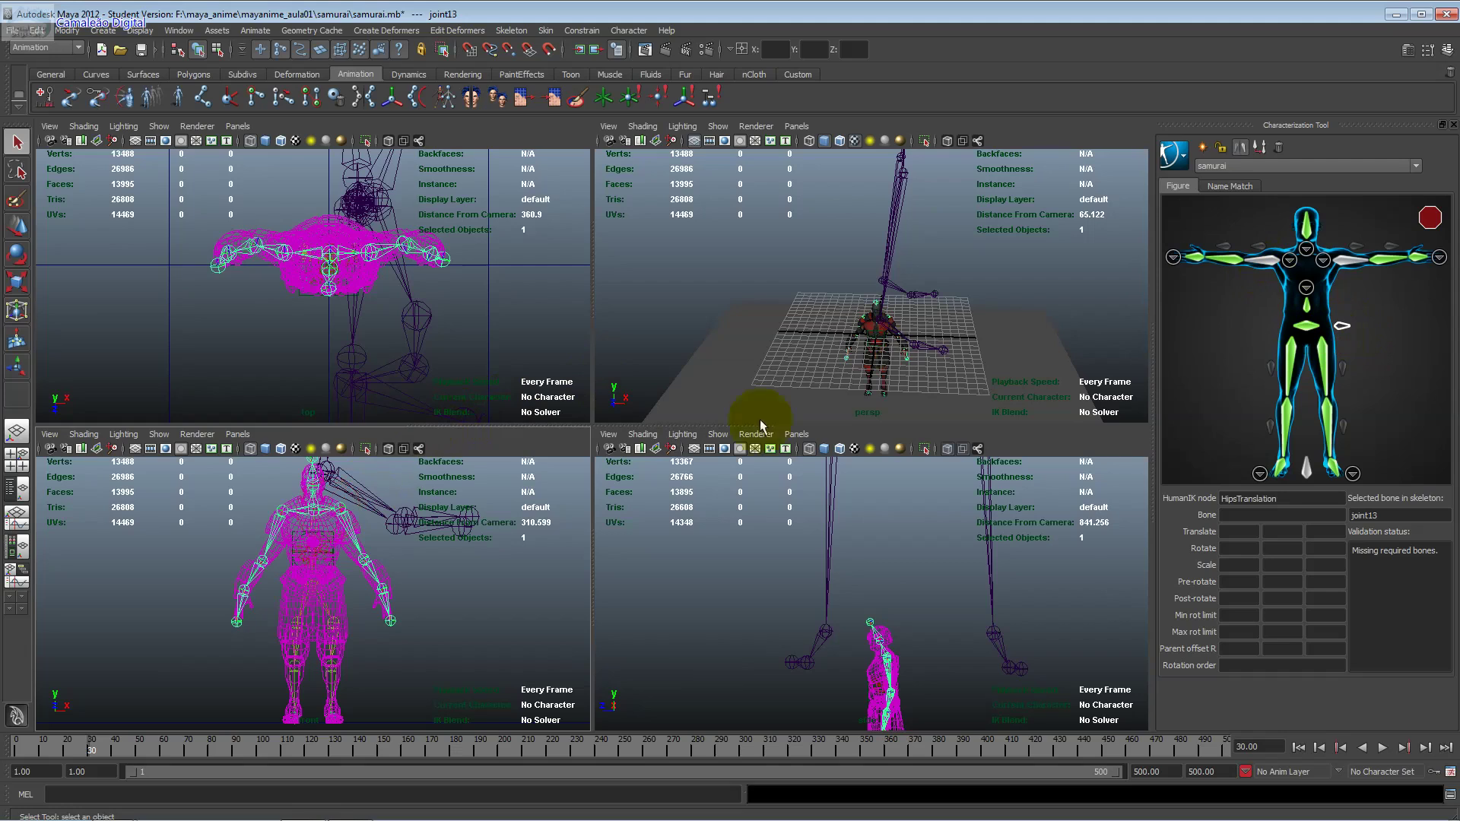
click(1336, 262)
click(1338, 270)
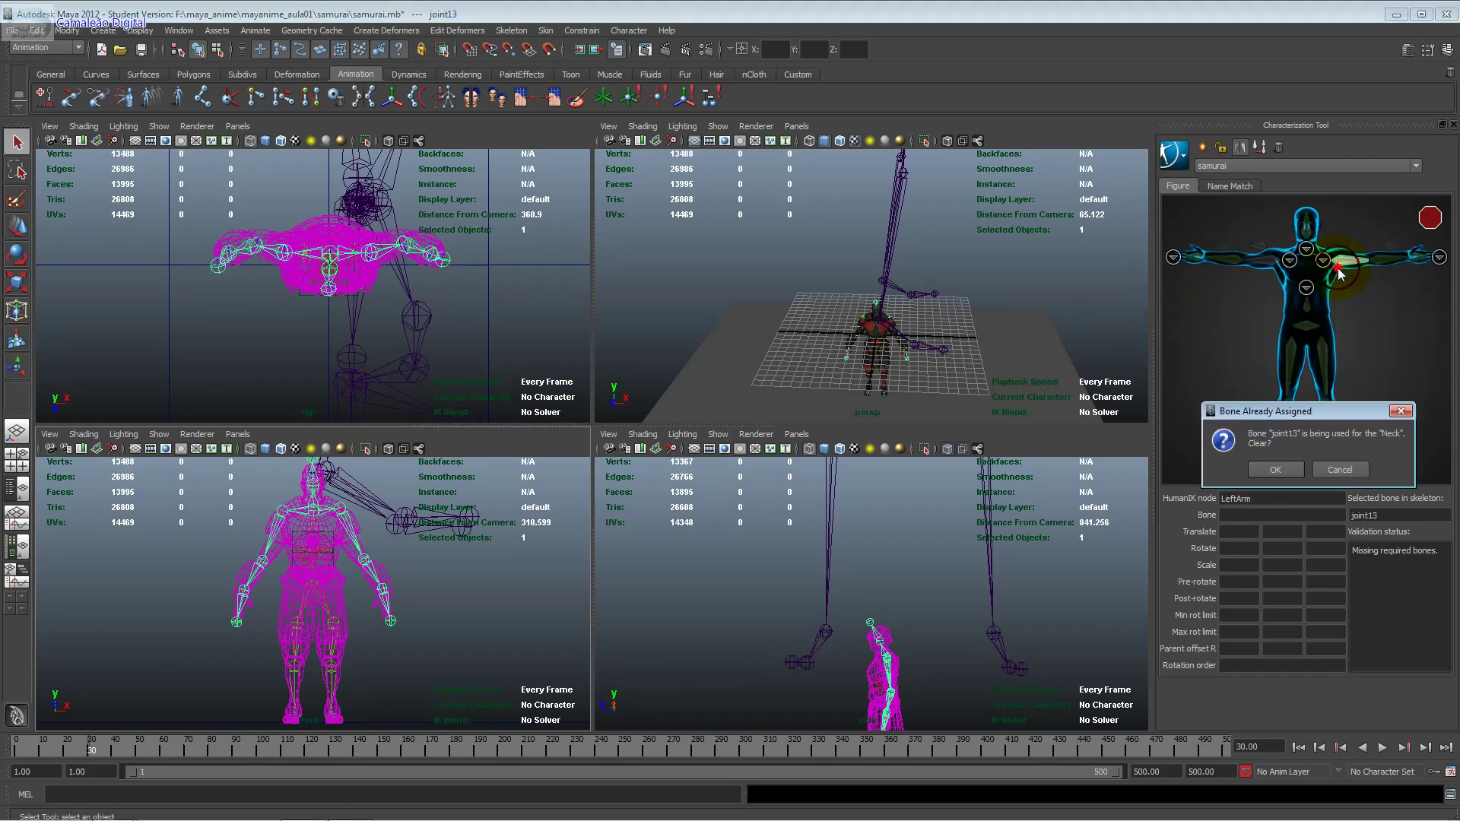
click(1338, 470)
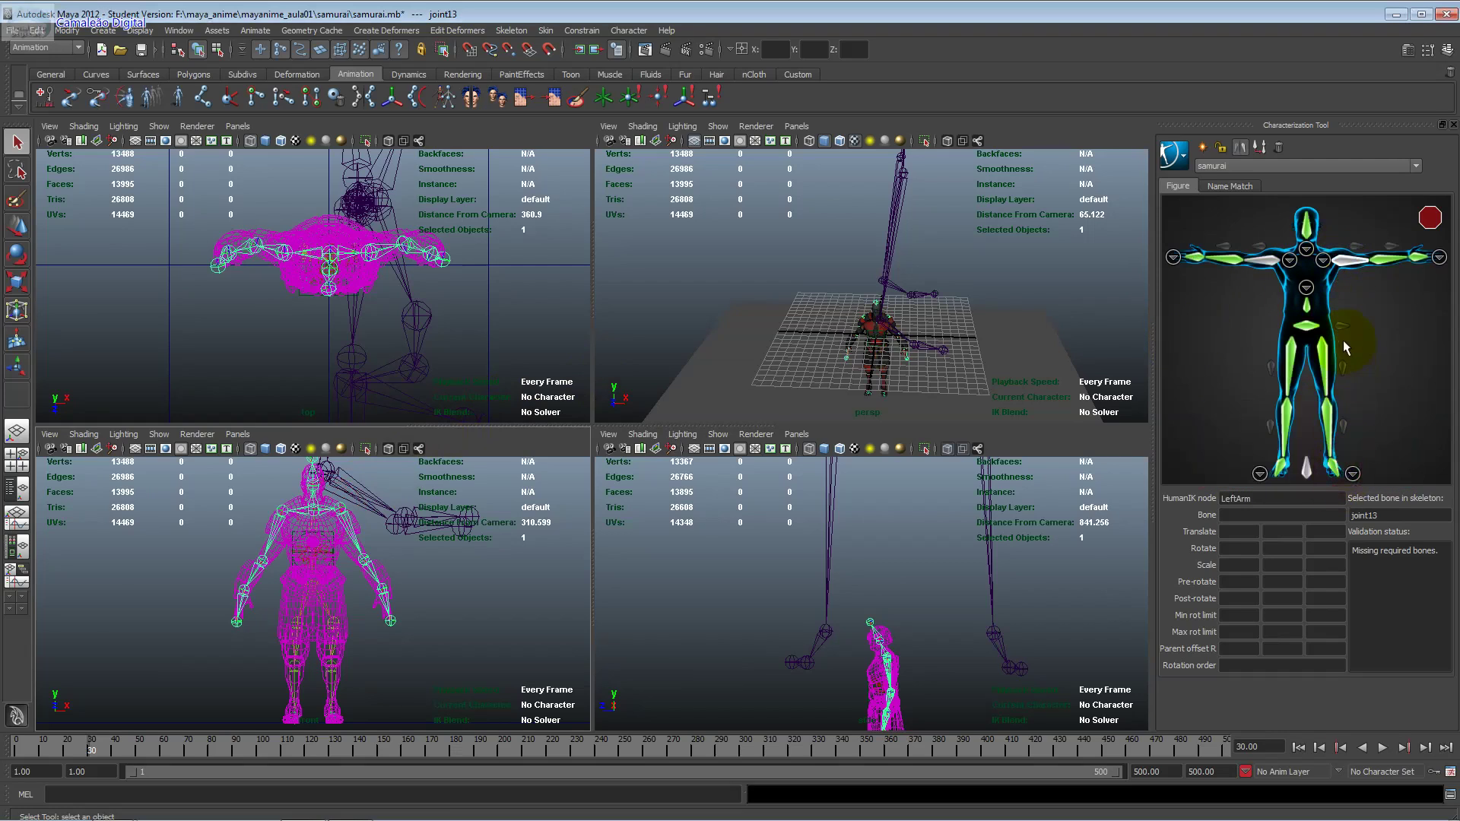
Step: Map joint13 to LeftShoulder, then reassign it to RightShoulder, confirming each prompt
click(1324, 261)
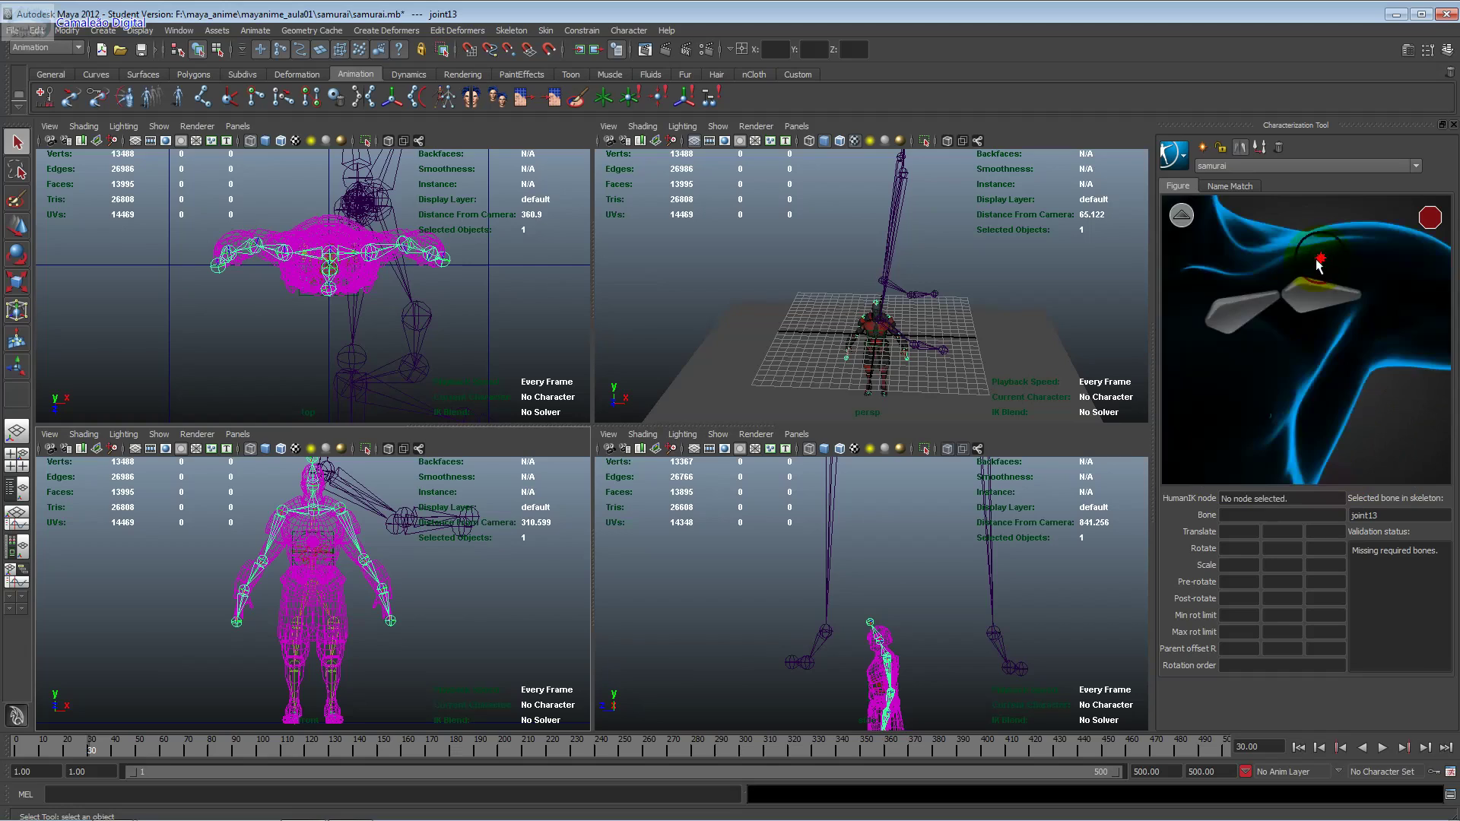
click(1233, 298)
click(1265, 470)
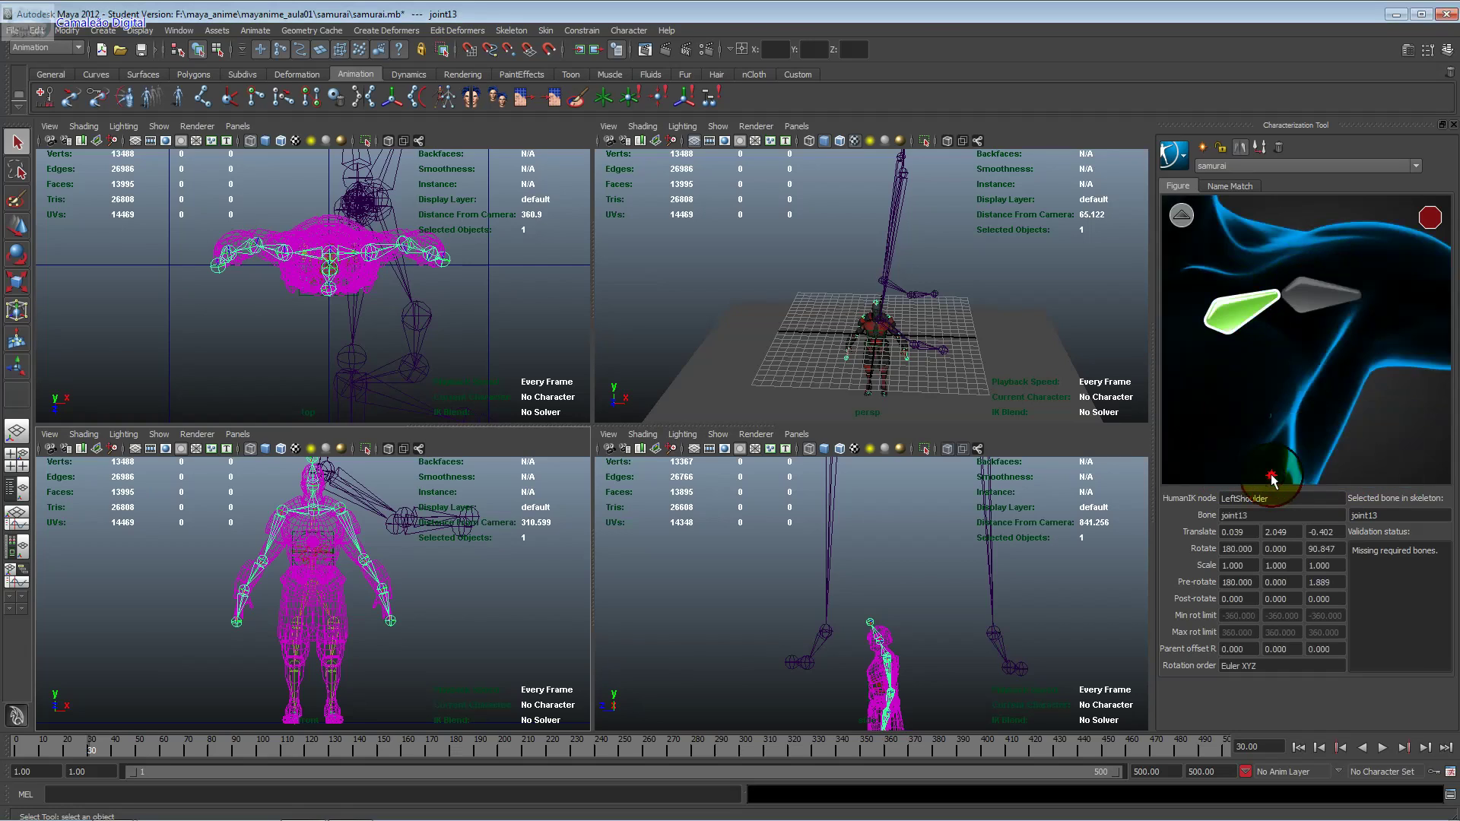
click(1189, 225)
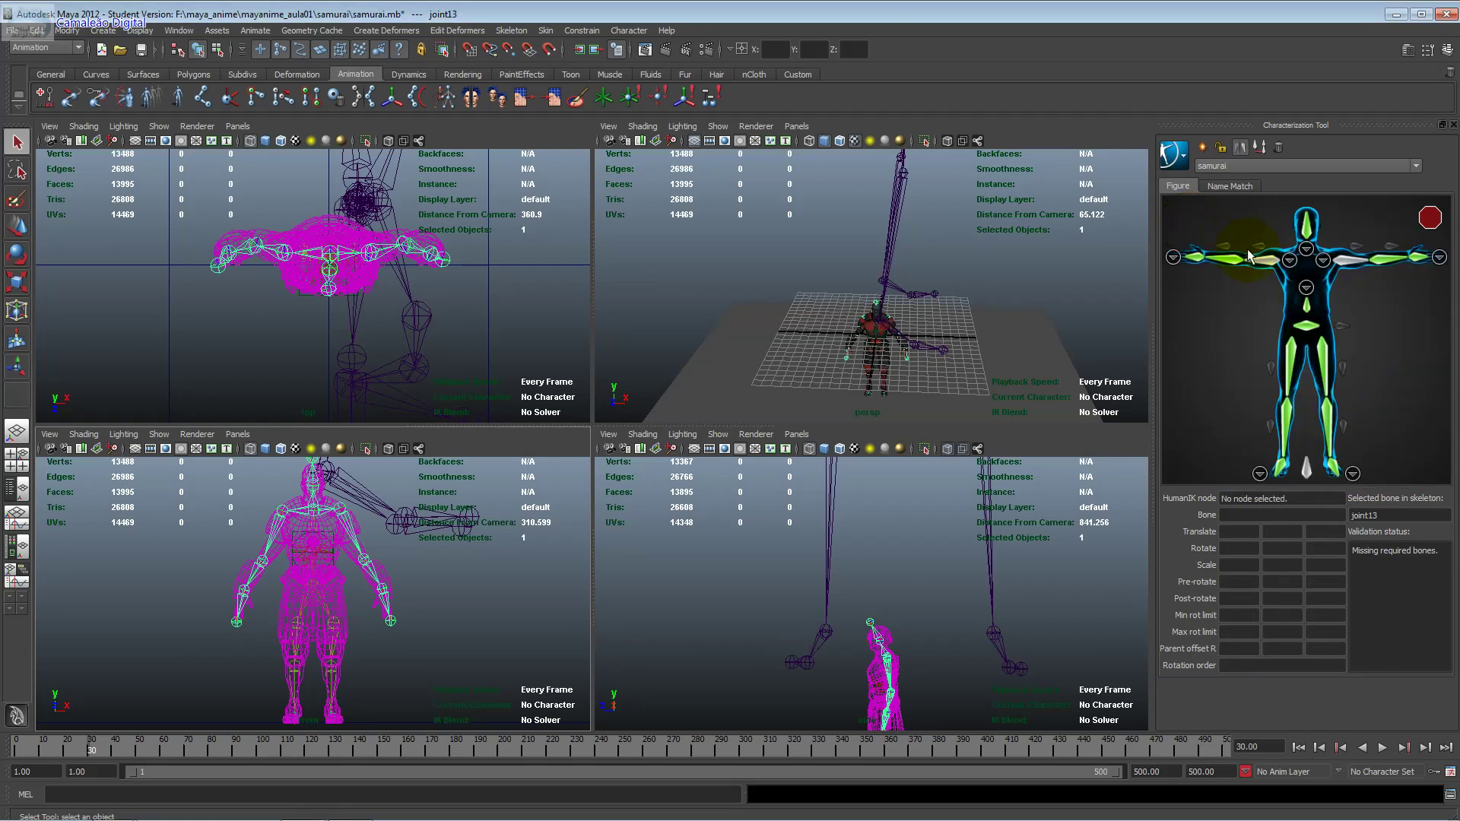
click(1289, 260)
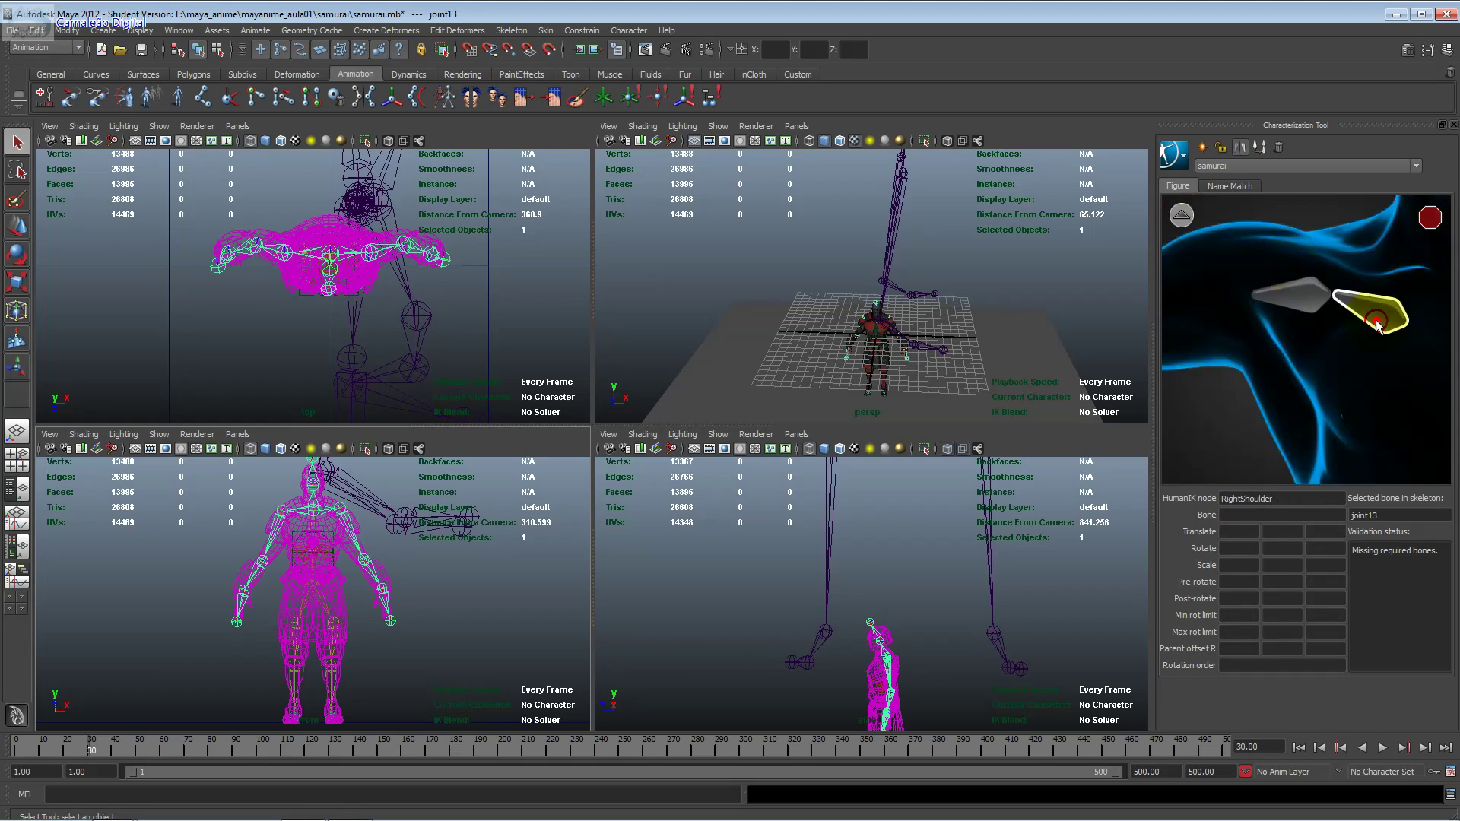
right_click(1346, 308)
click(1376, 327)
click(1287, 467)
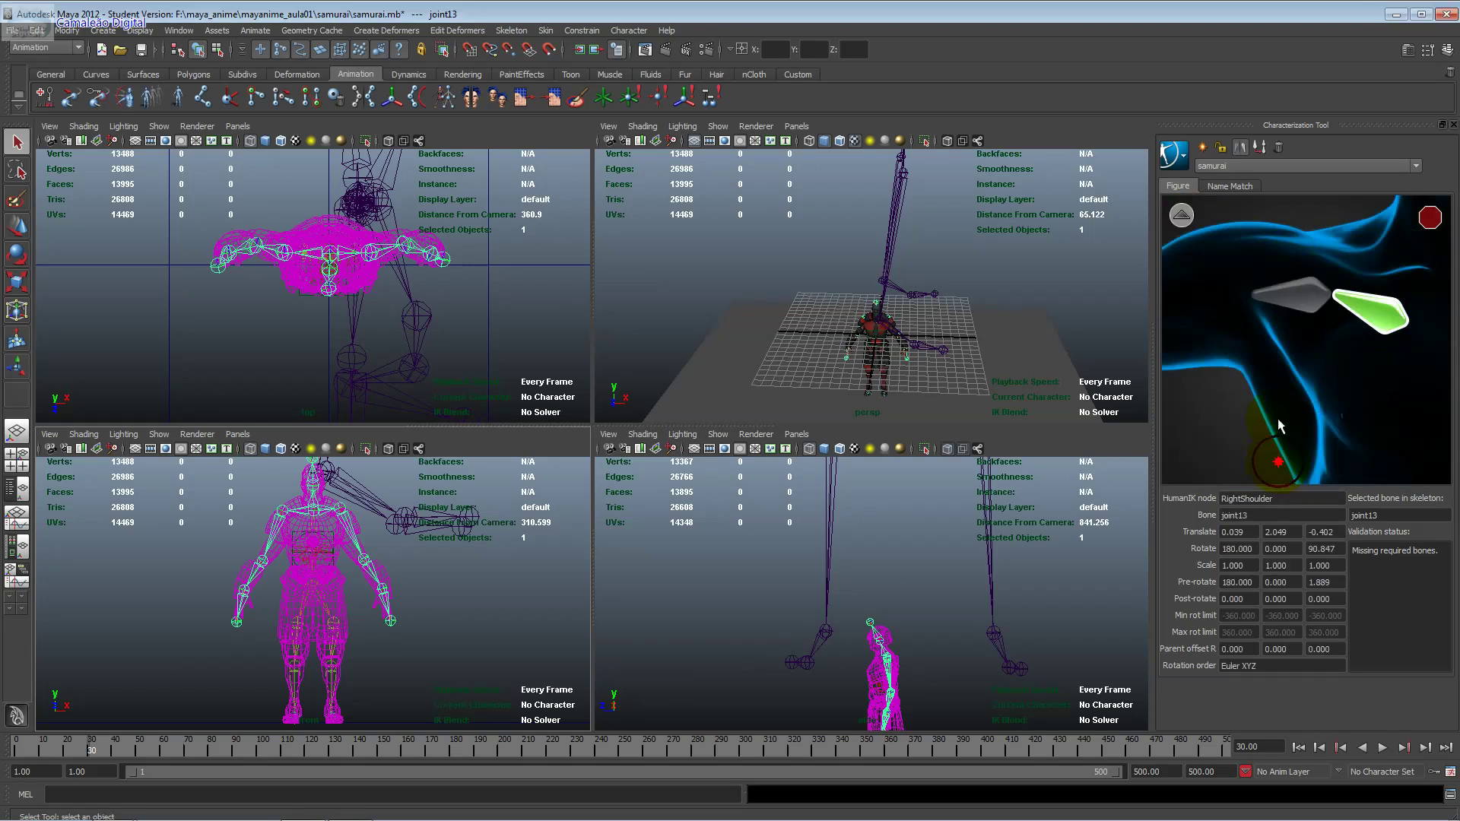
click(1181, 216)
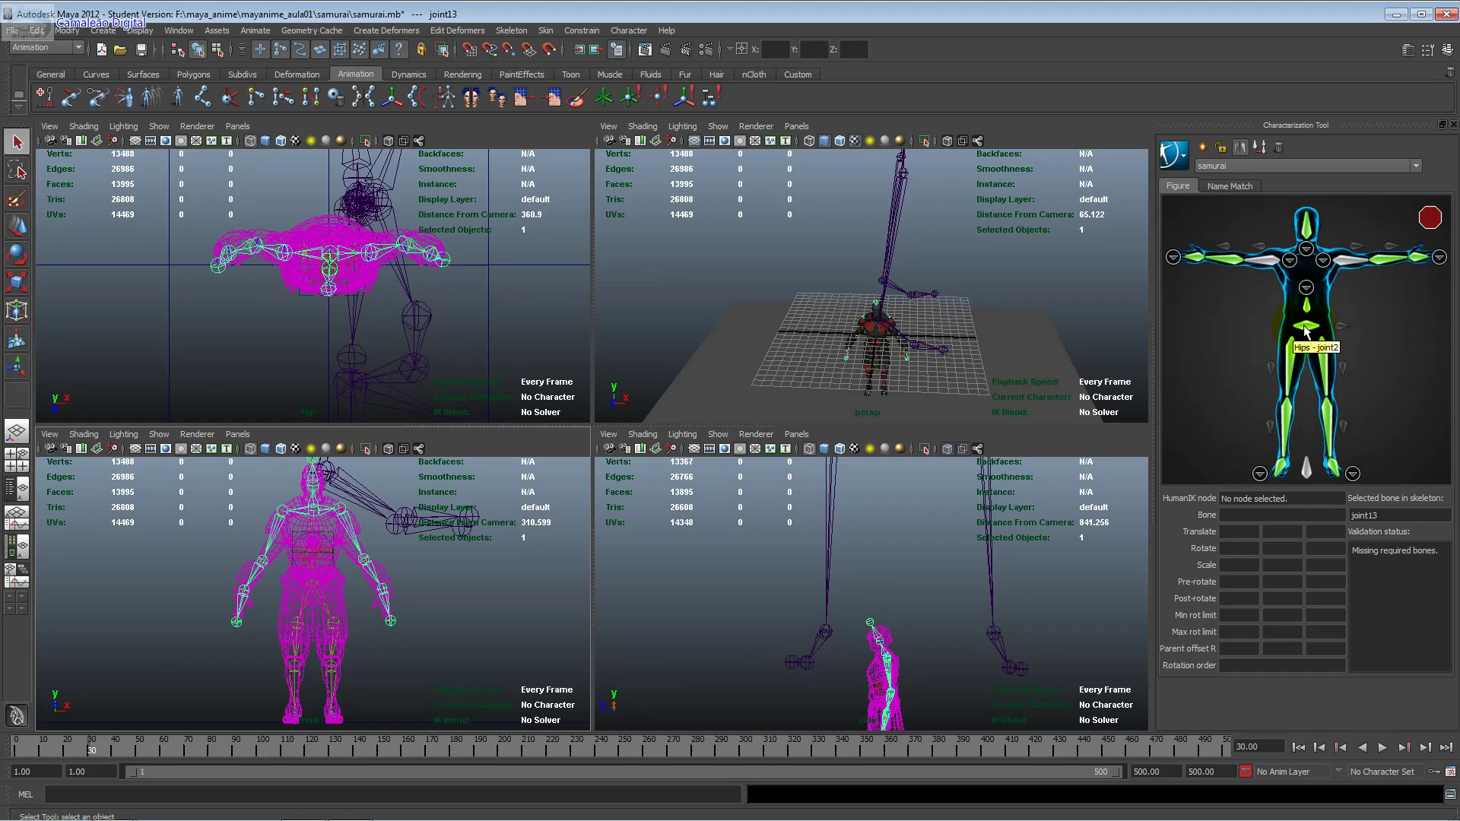
Step: Assign joint12 to the Spine1 slot, confirm the move, then reselect the samurai
click(1307, 287)
click(1308, 430)
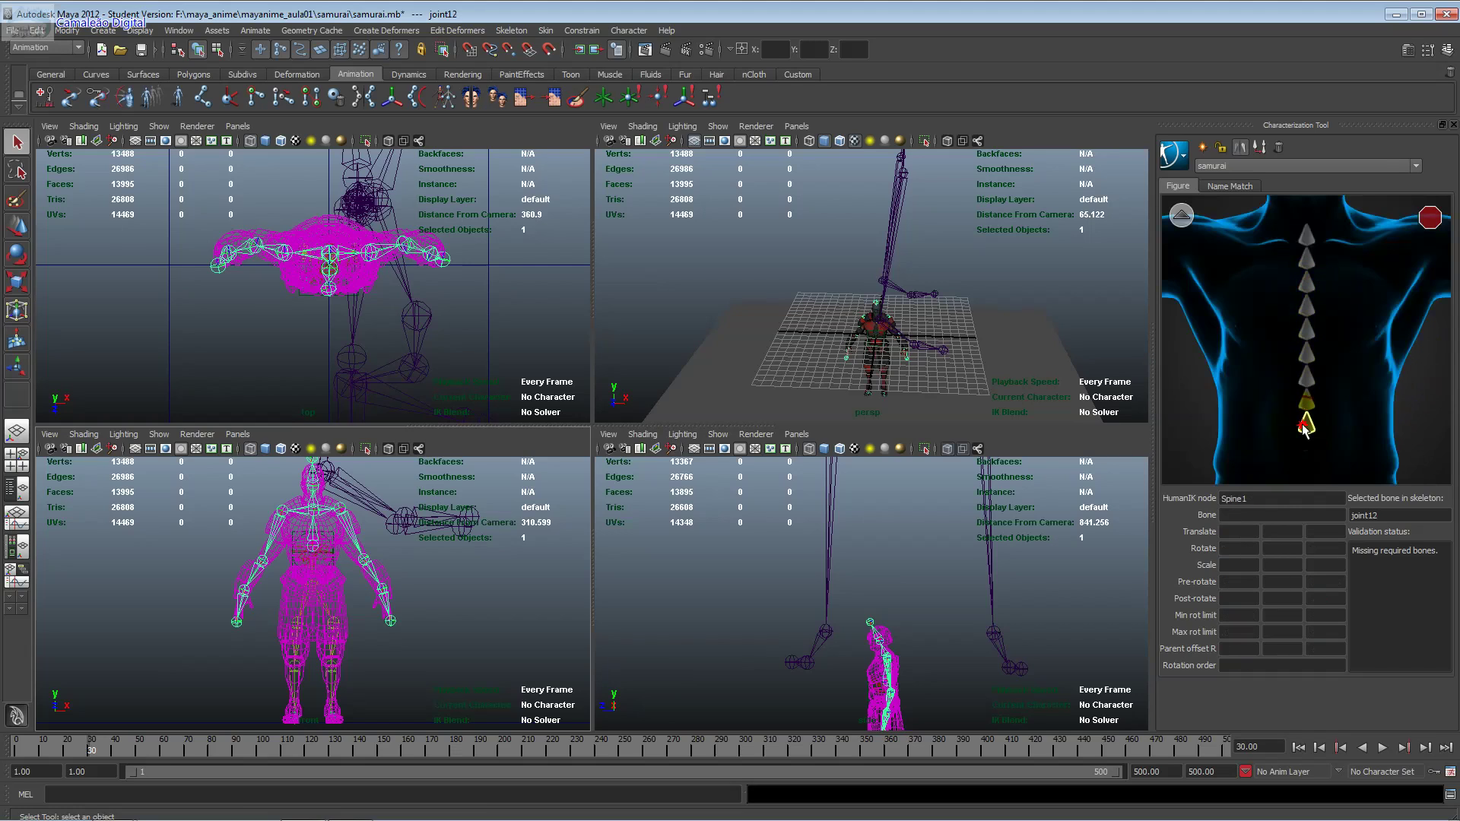
right_click(1308, 431)
click(1321, 432)
click(1281, 469)
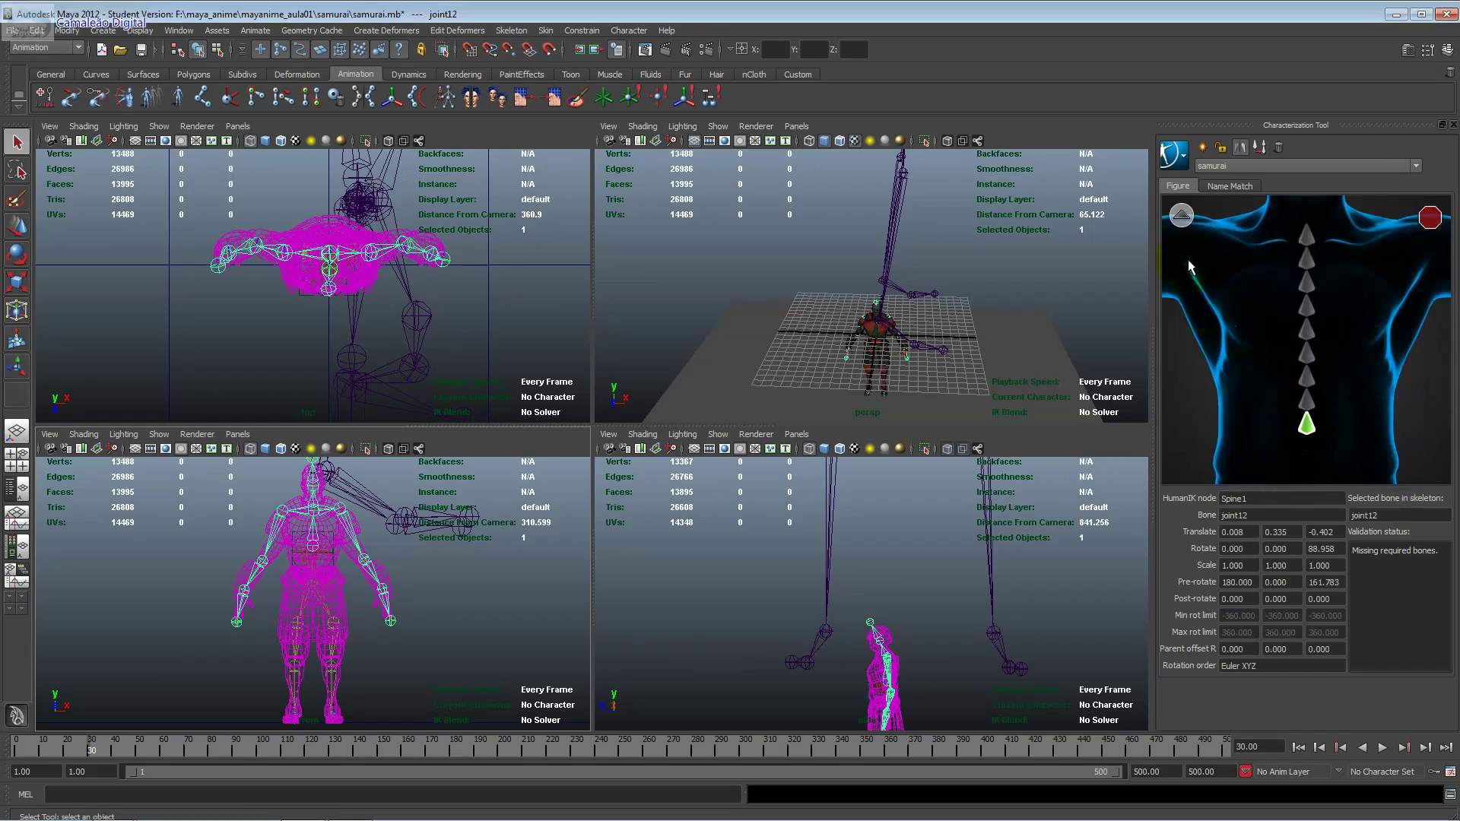
click(1181, 215)
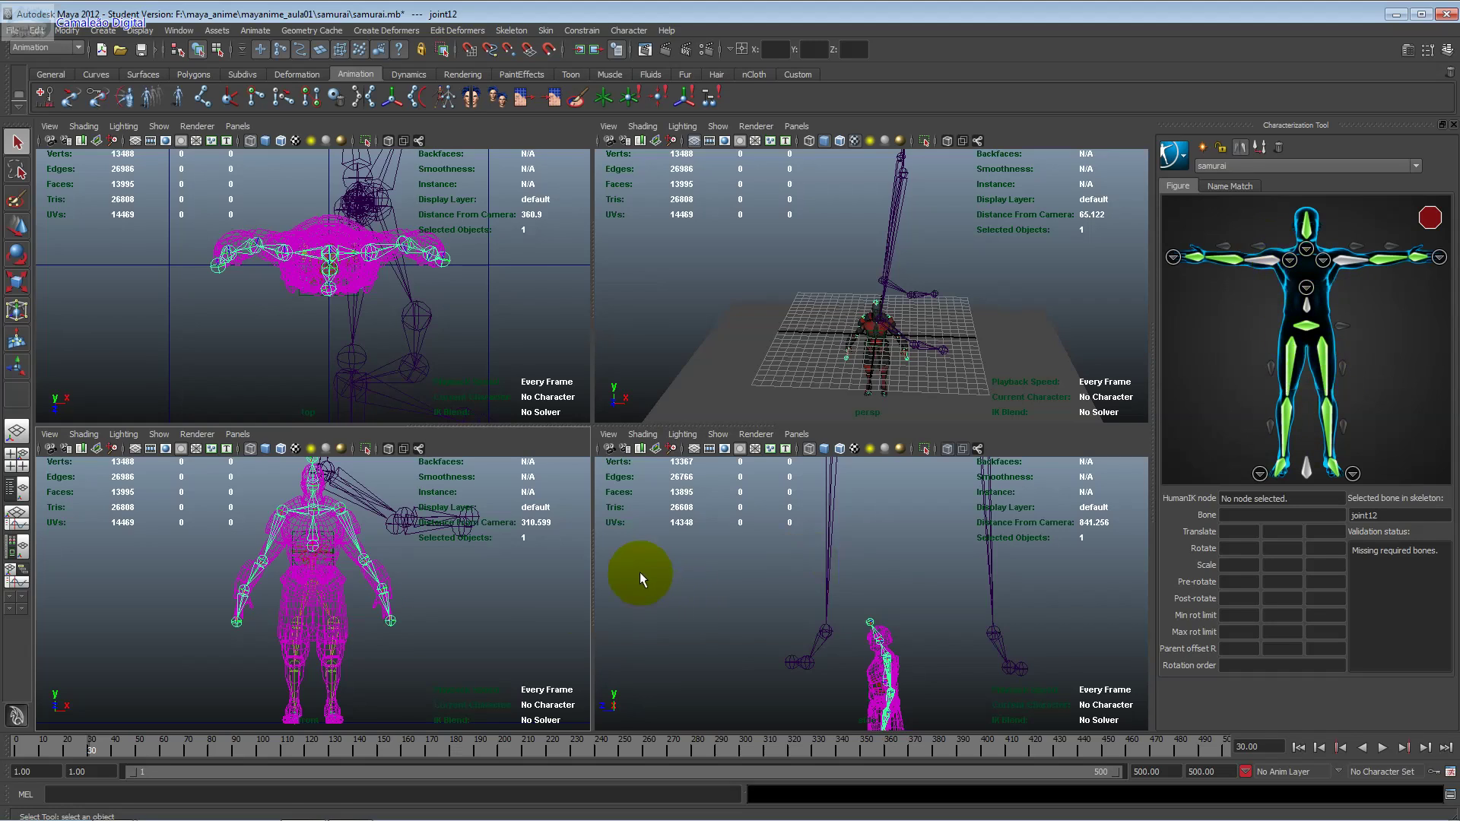
click(323, 609)
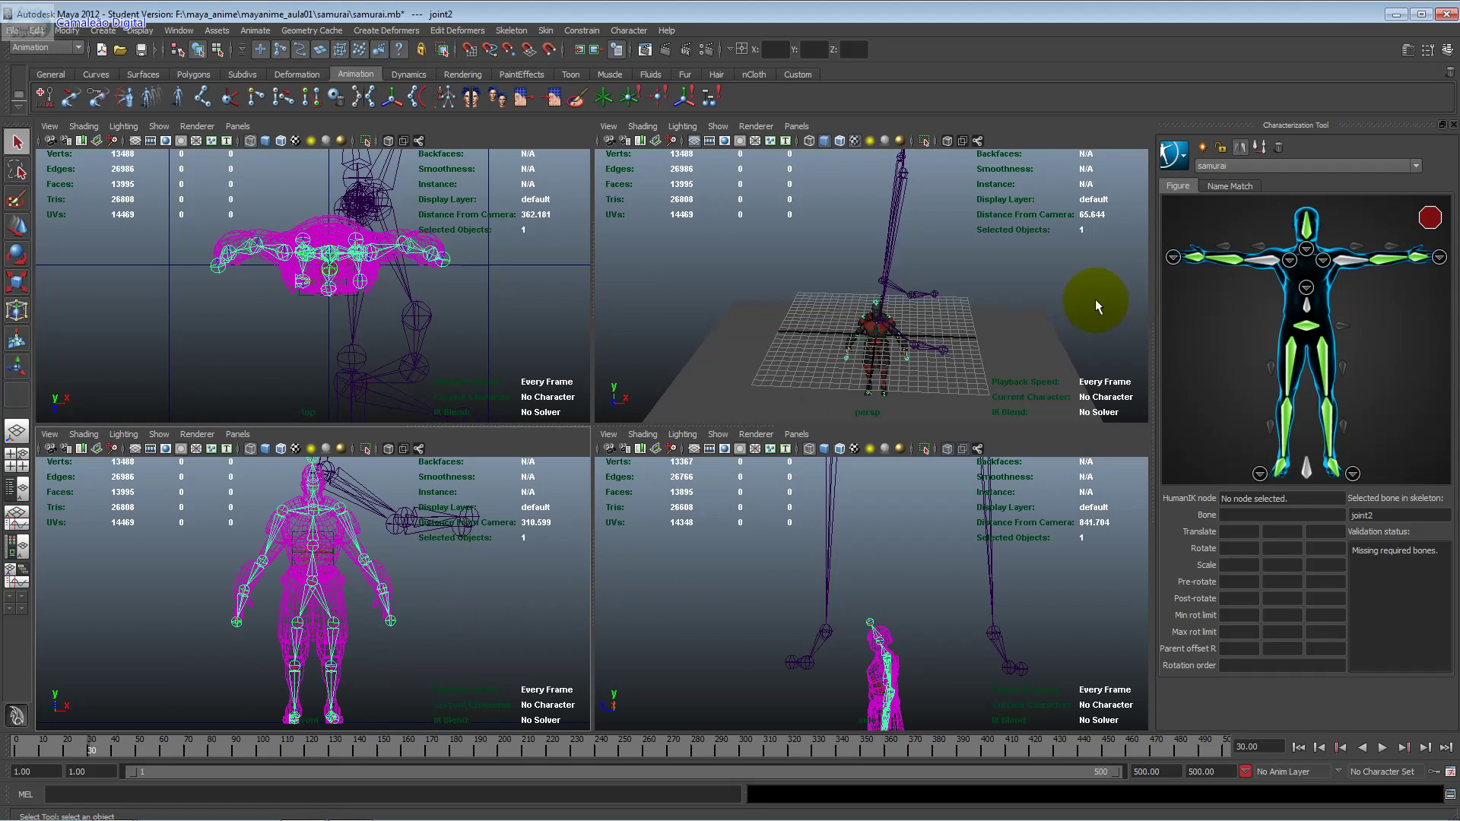
click(1188, 154)
mouse_move(1227, 162)
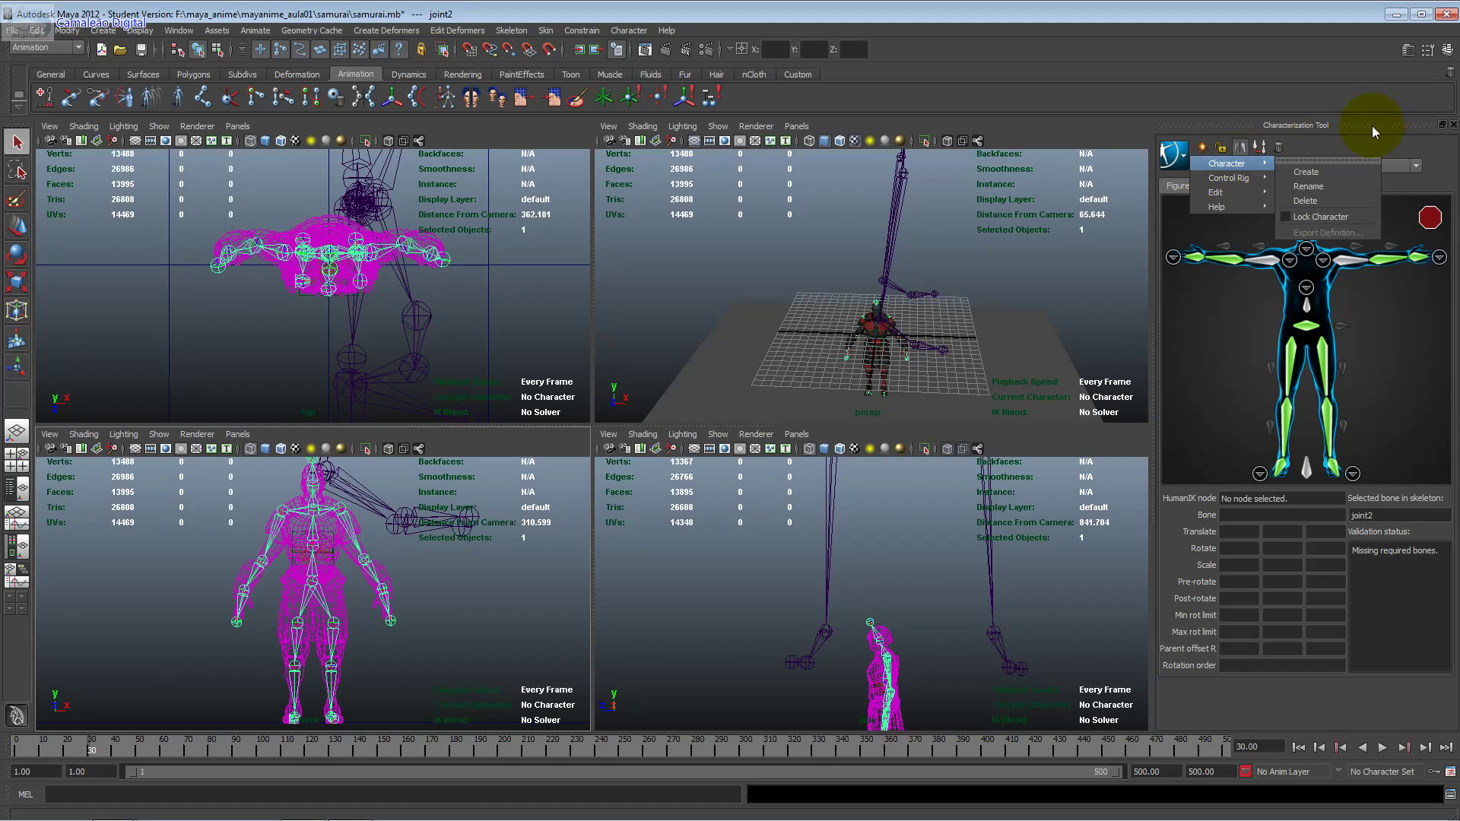
Step: Clear all bone assignments from the samurai character definition
click(1305, 171)
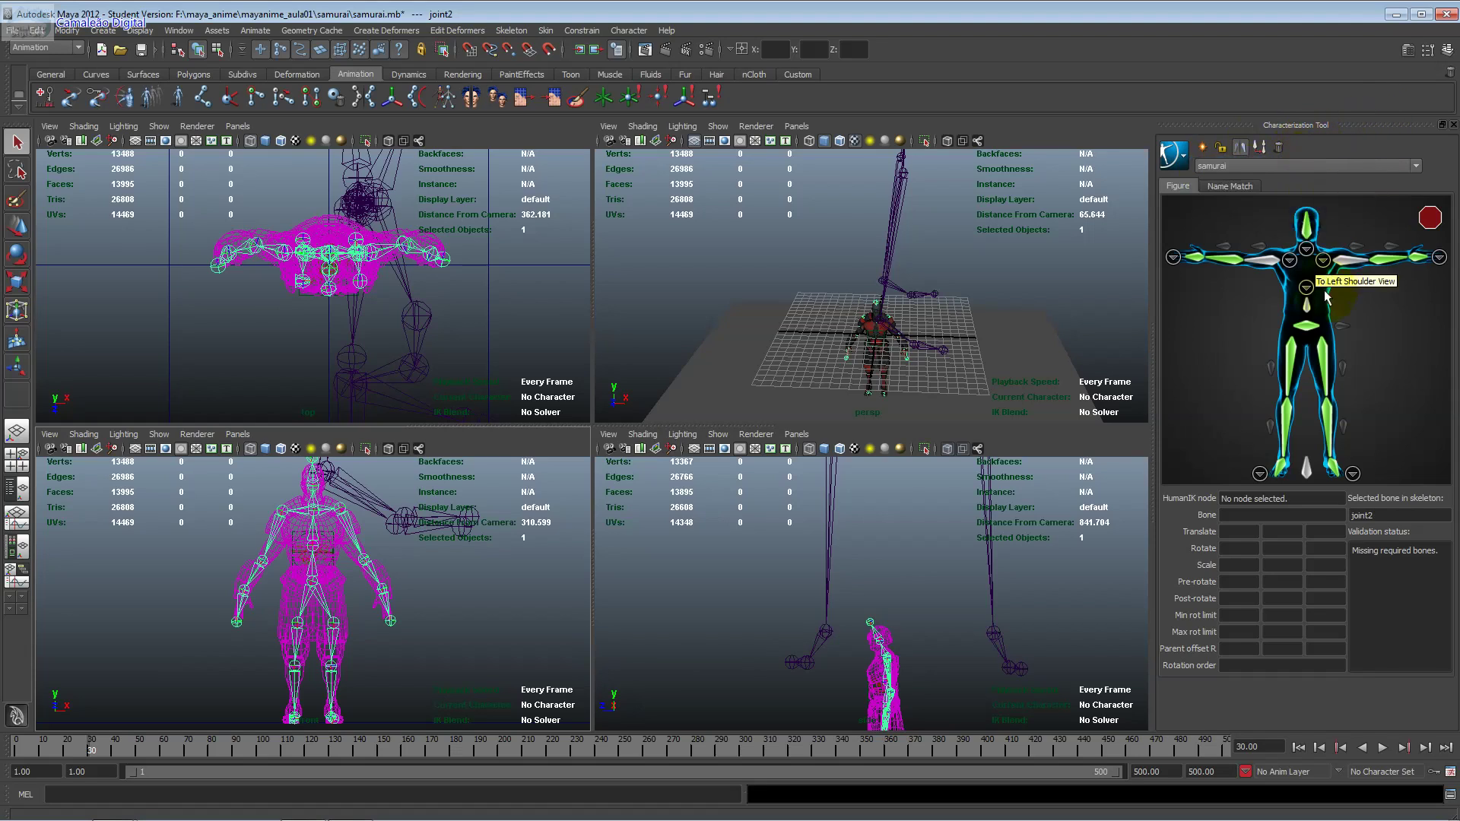
click(1284, 263)
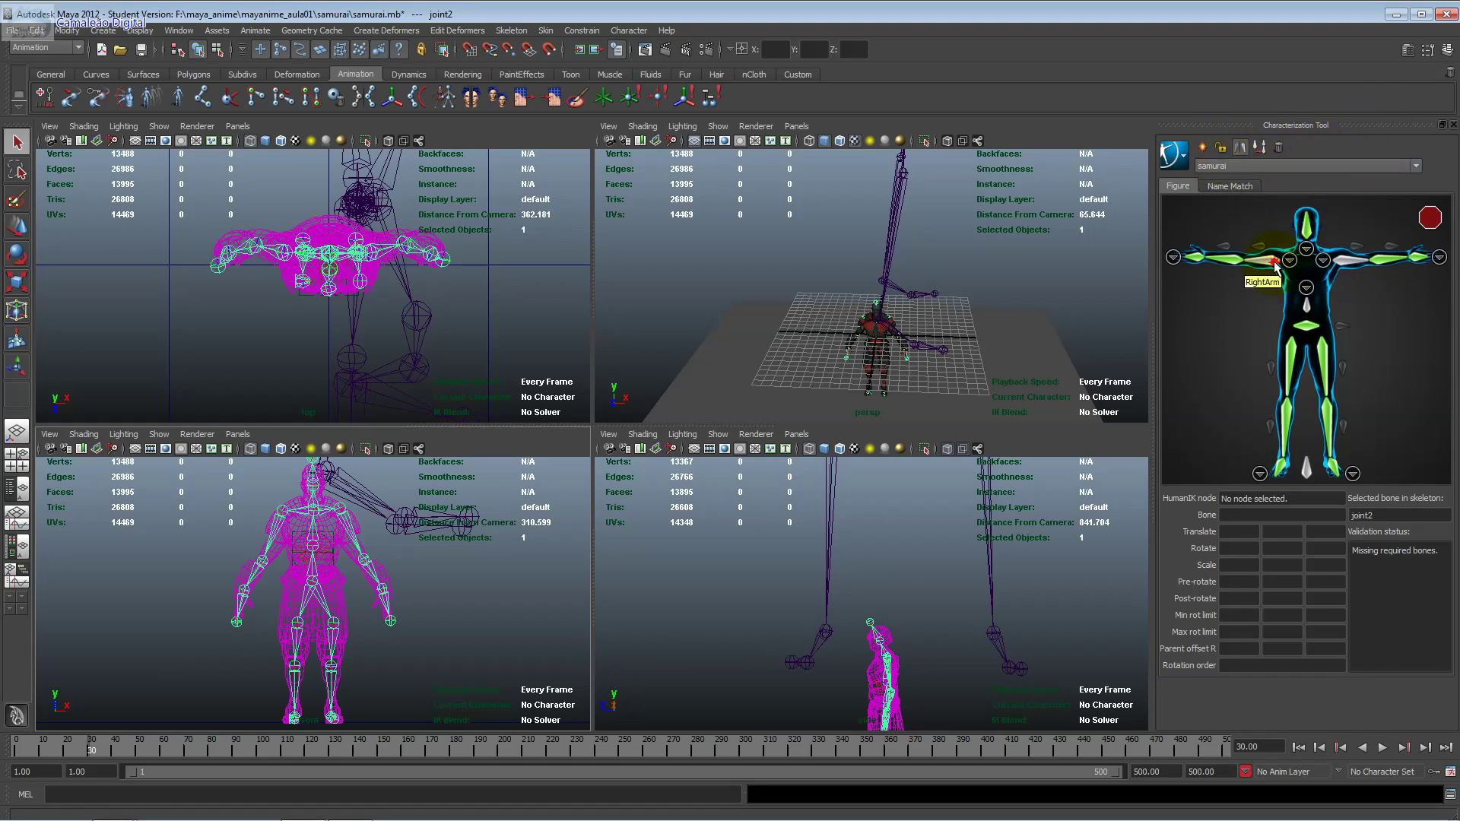
right_click(1326, 327)
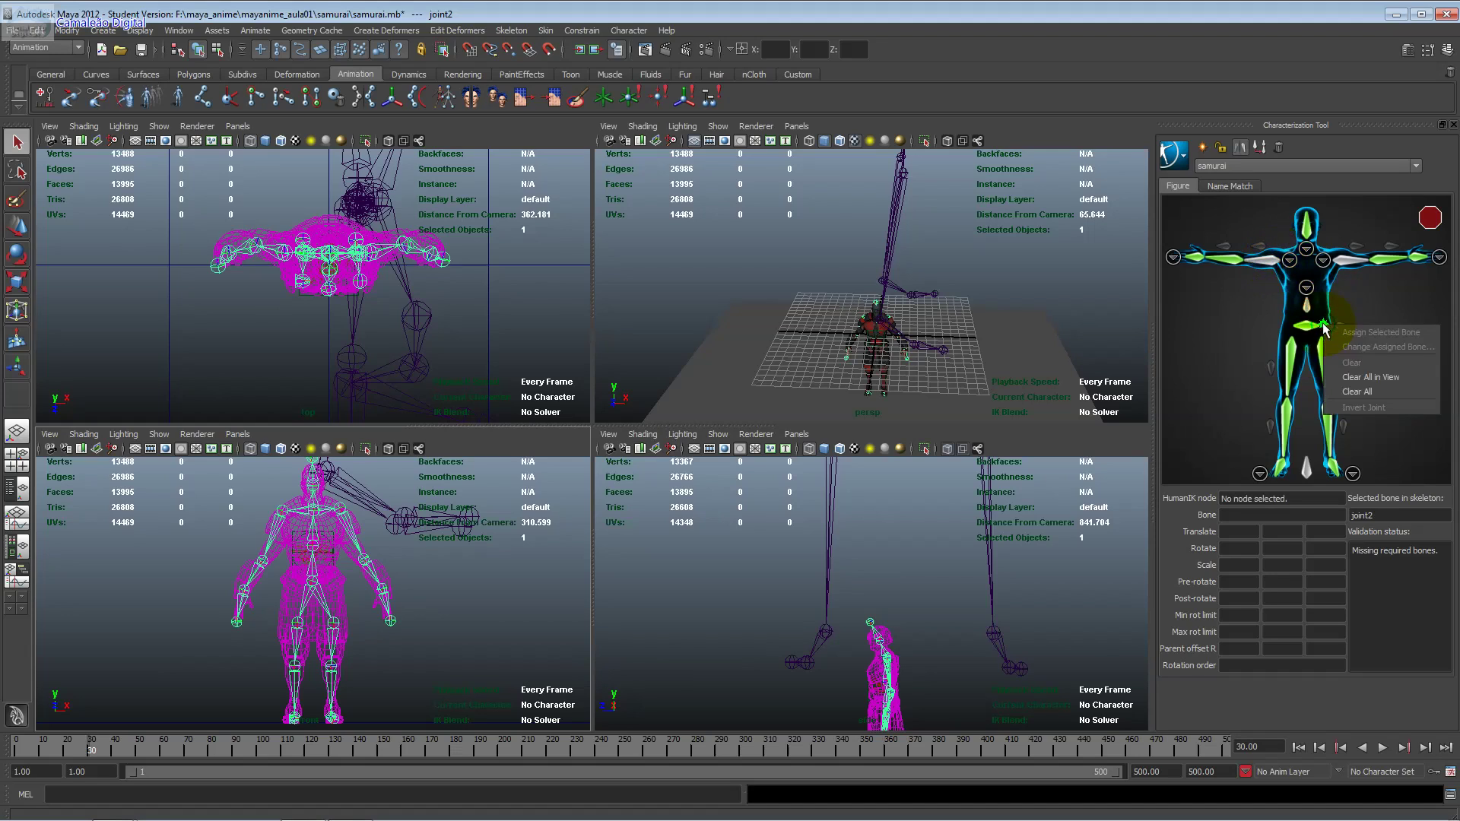
click(1375, 377)
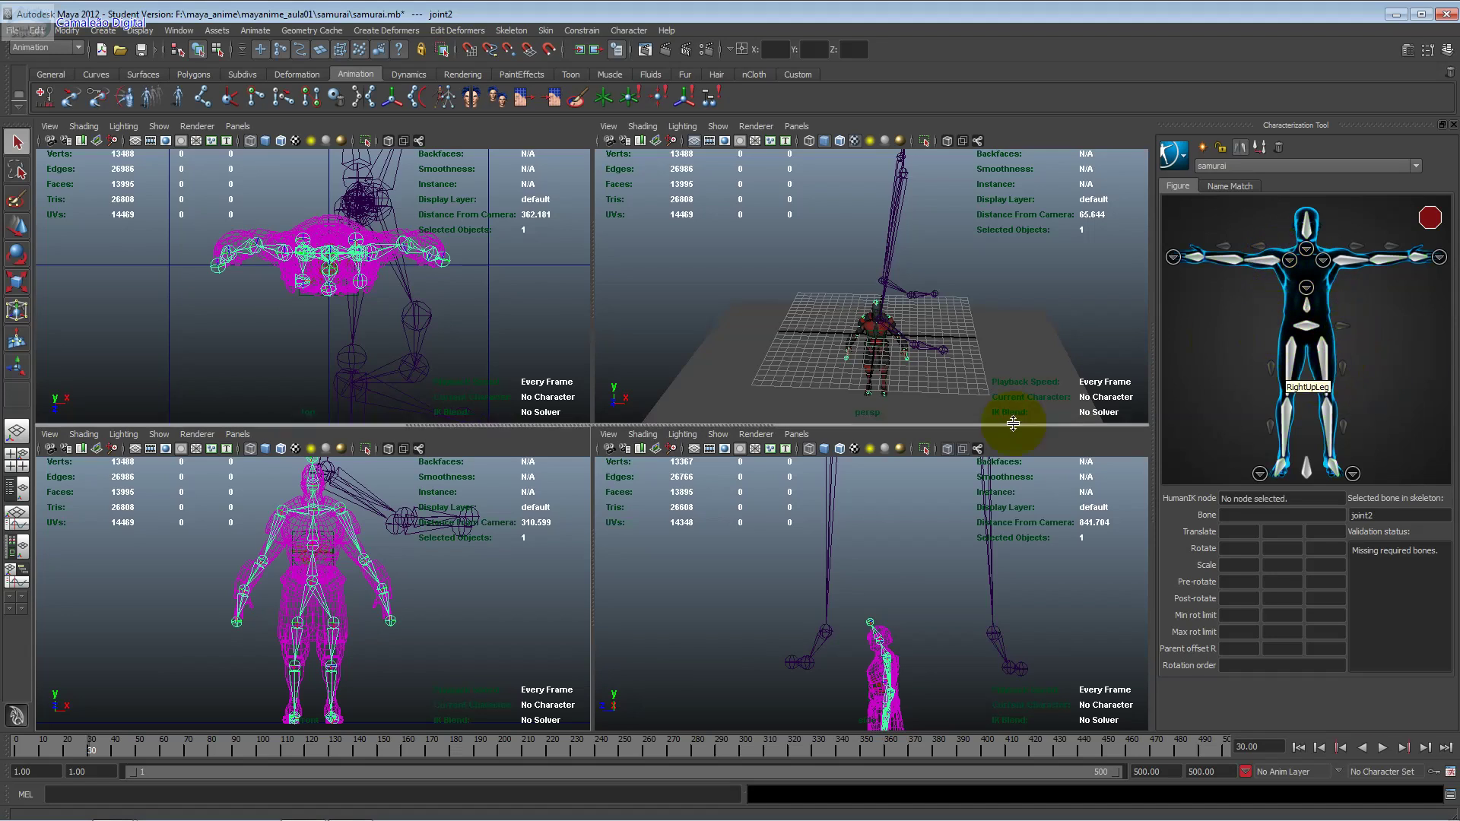
Step: Assign joint2 to the Hips slot and check its name and rotation values
click(1300, 332)
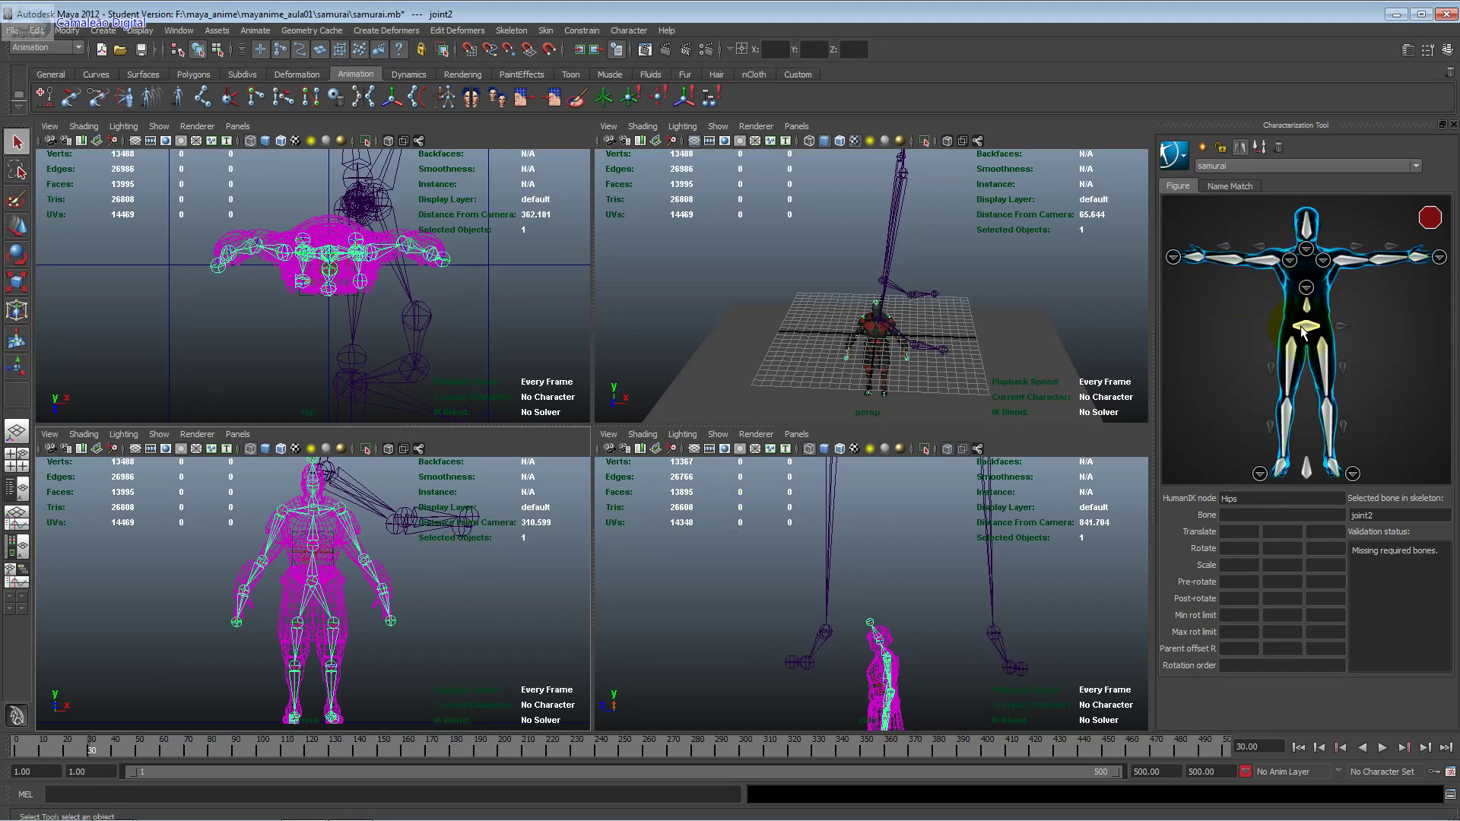
right_click(1302, 331)
click(1336, 341)
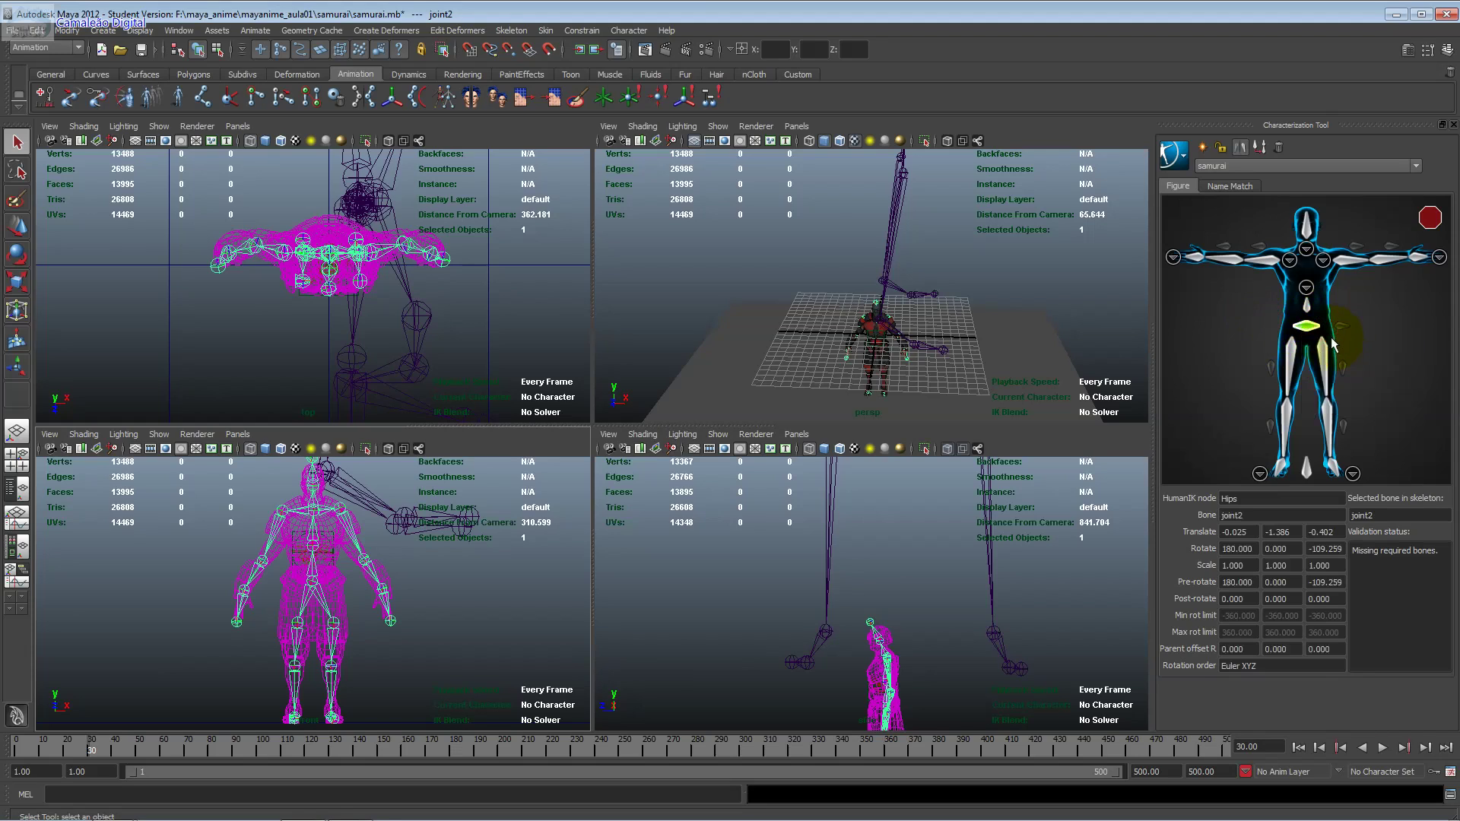
click(1236, 549)
click(1379, 515)
click(1238, 498)
click(1436, 516)
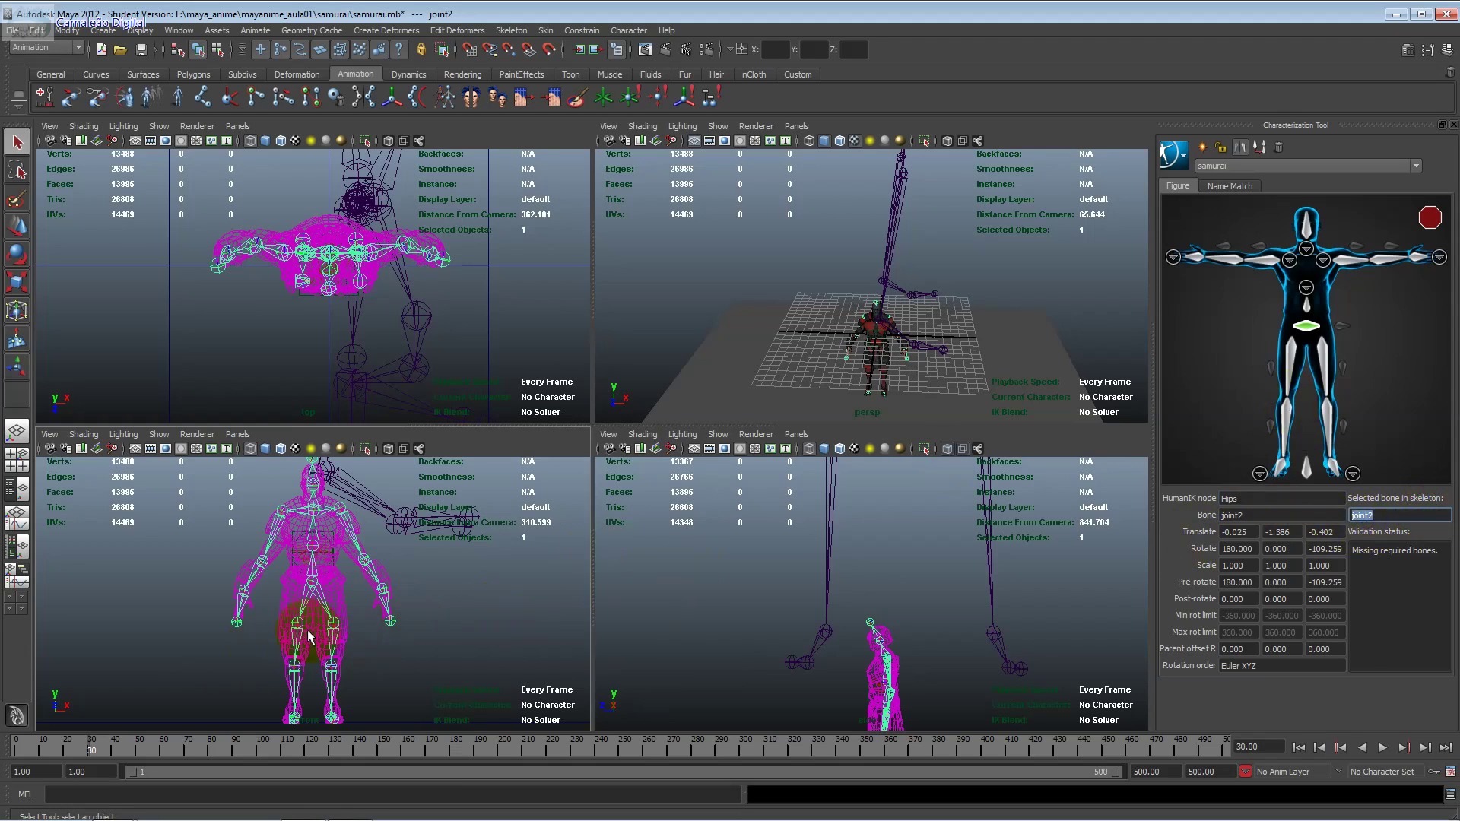
Step: Select joint12 and assign it to the Spine slot
click(318, 606)
click(317, 602)
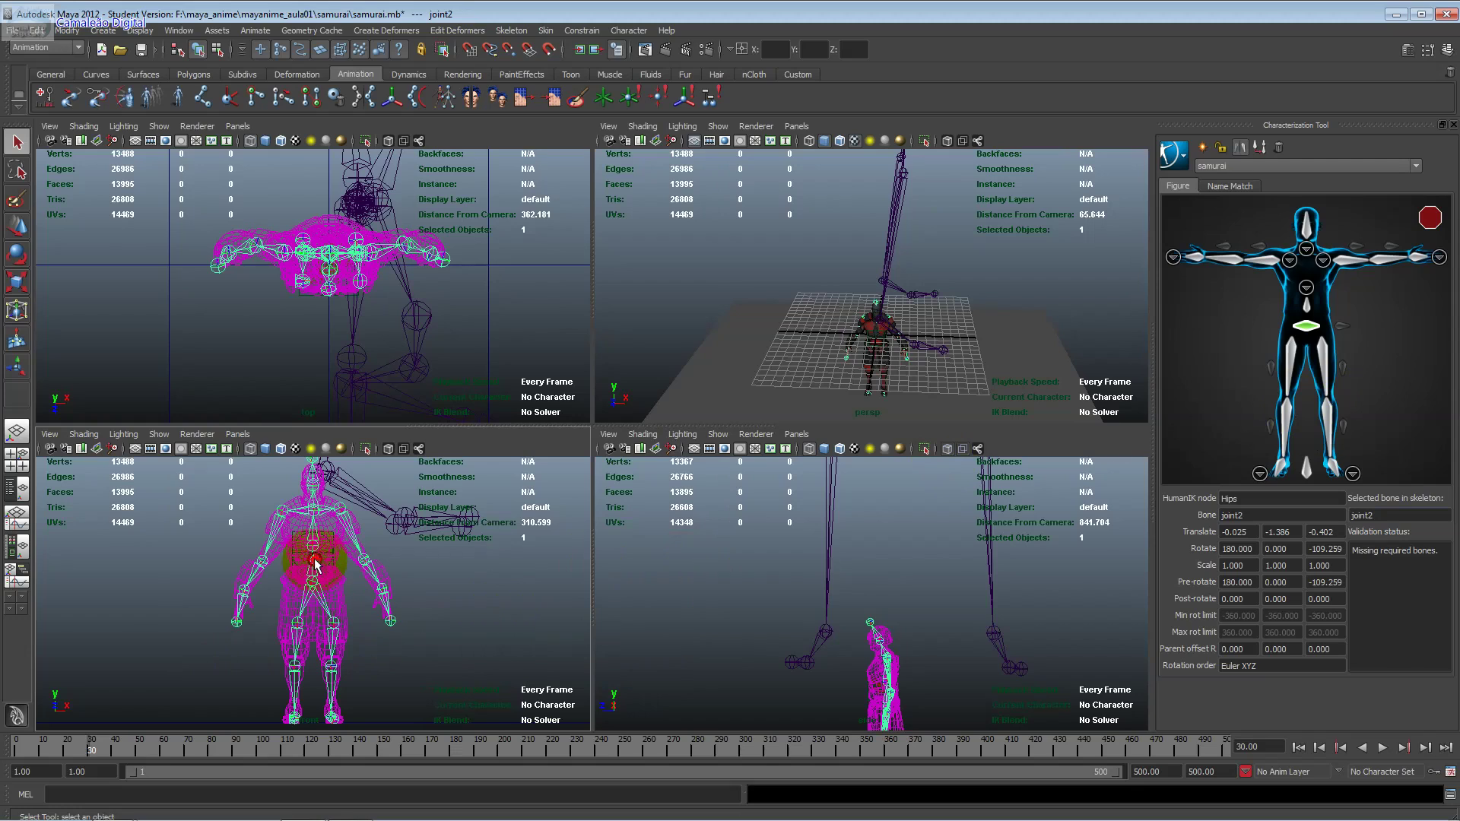
click(1308, 310)
right_click(1317, 314)
click(1318, 314)
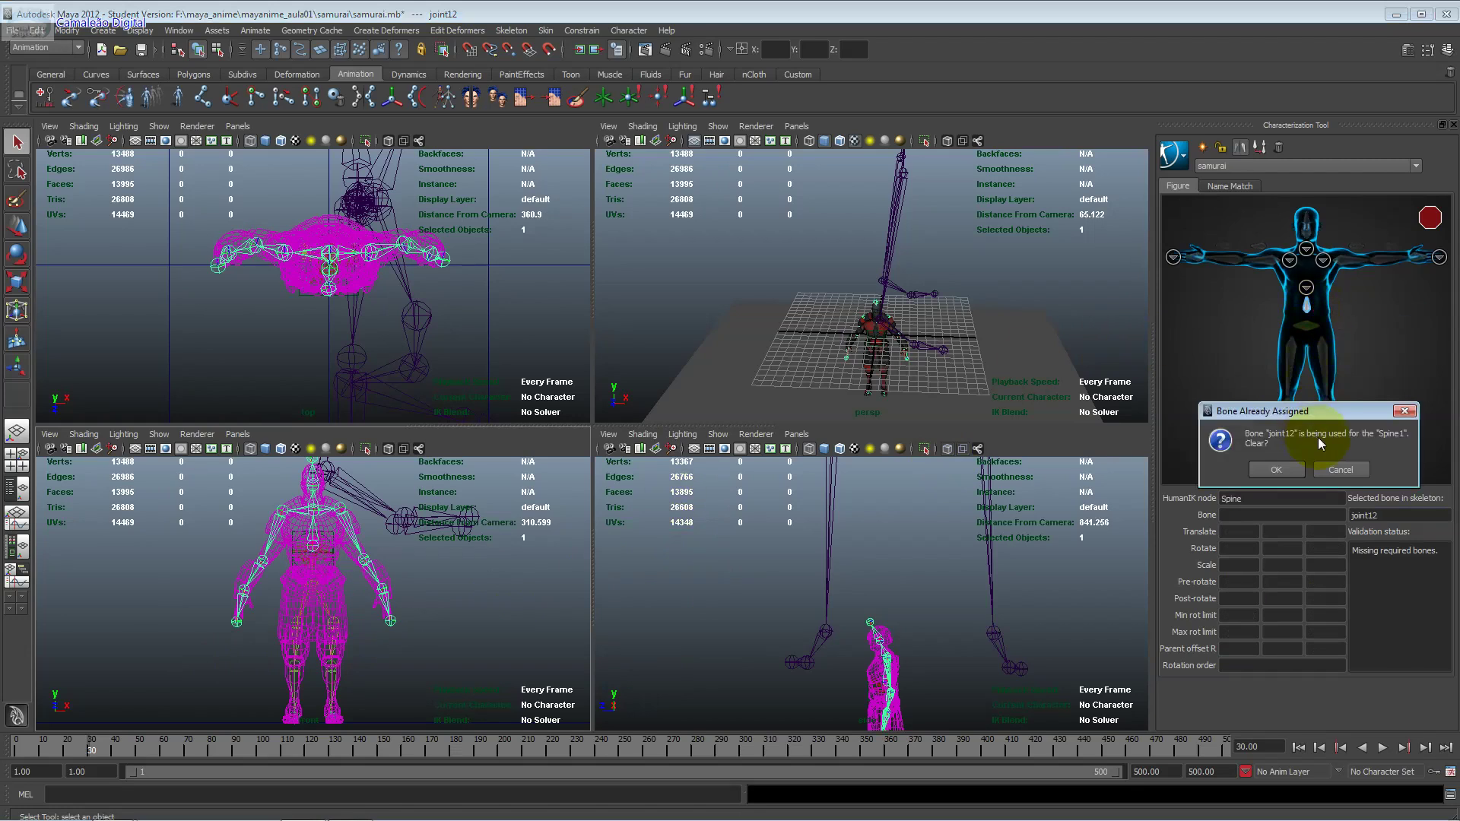
Step: Clear the Spine1 bone assignment and map joint12 to the Spine slot
click(1341, 469)
click(1307, 289)
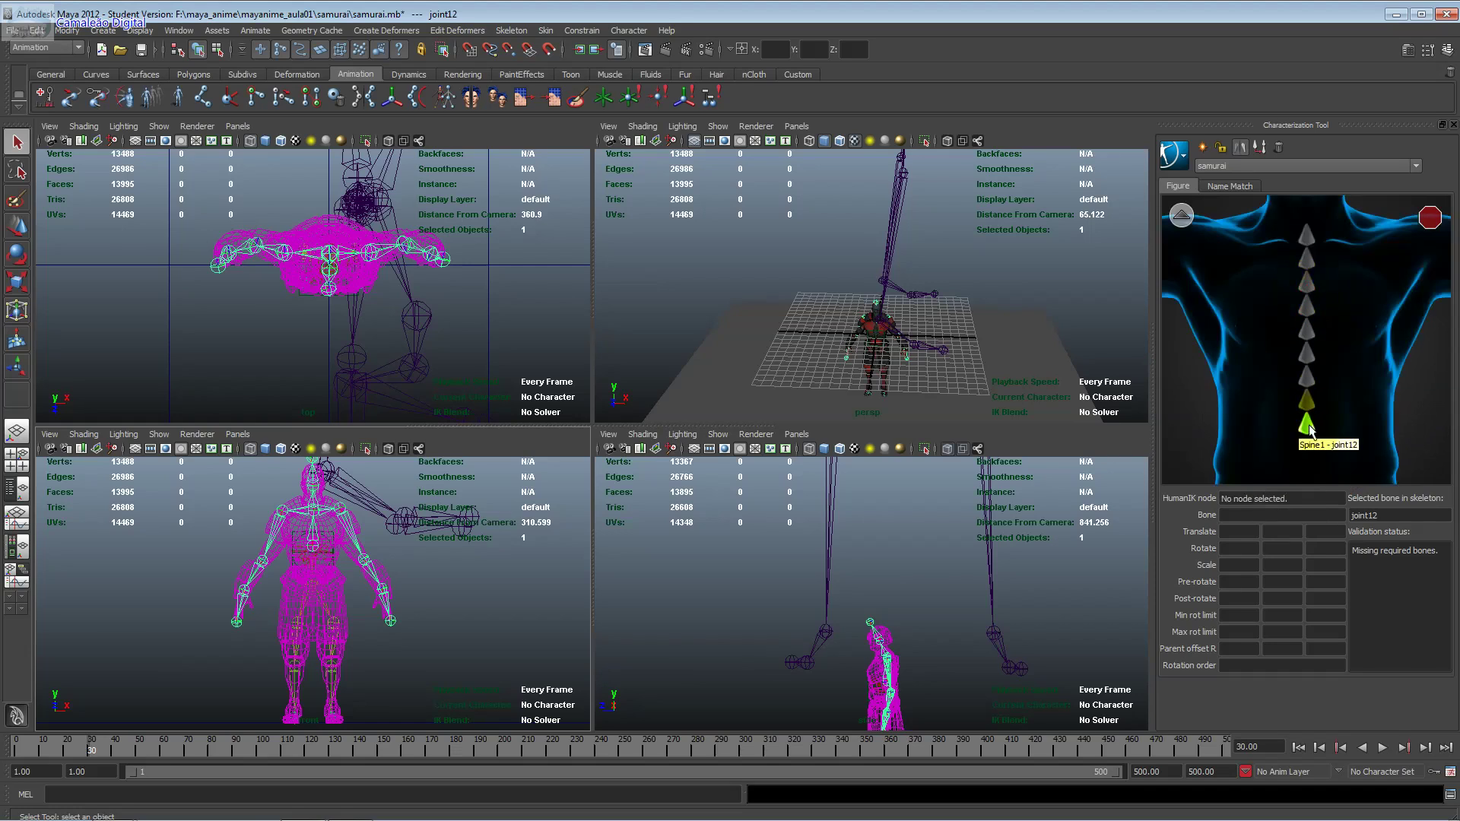
click(1181, 215)
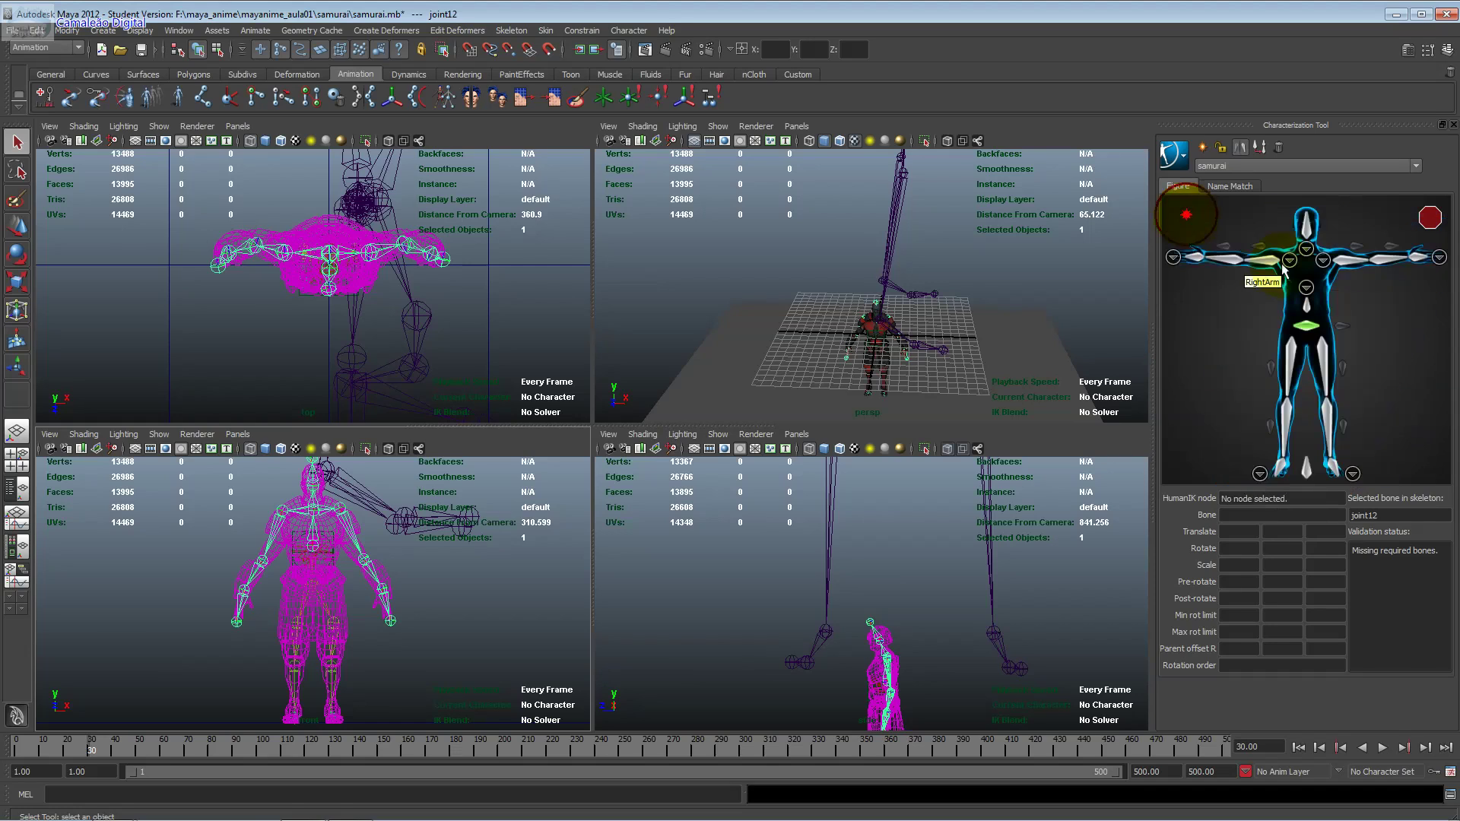
click(1307, 289)
click(1306, 422)
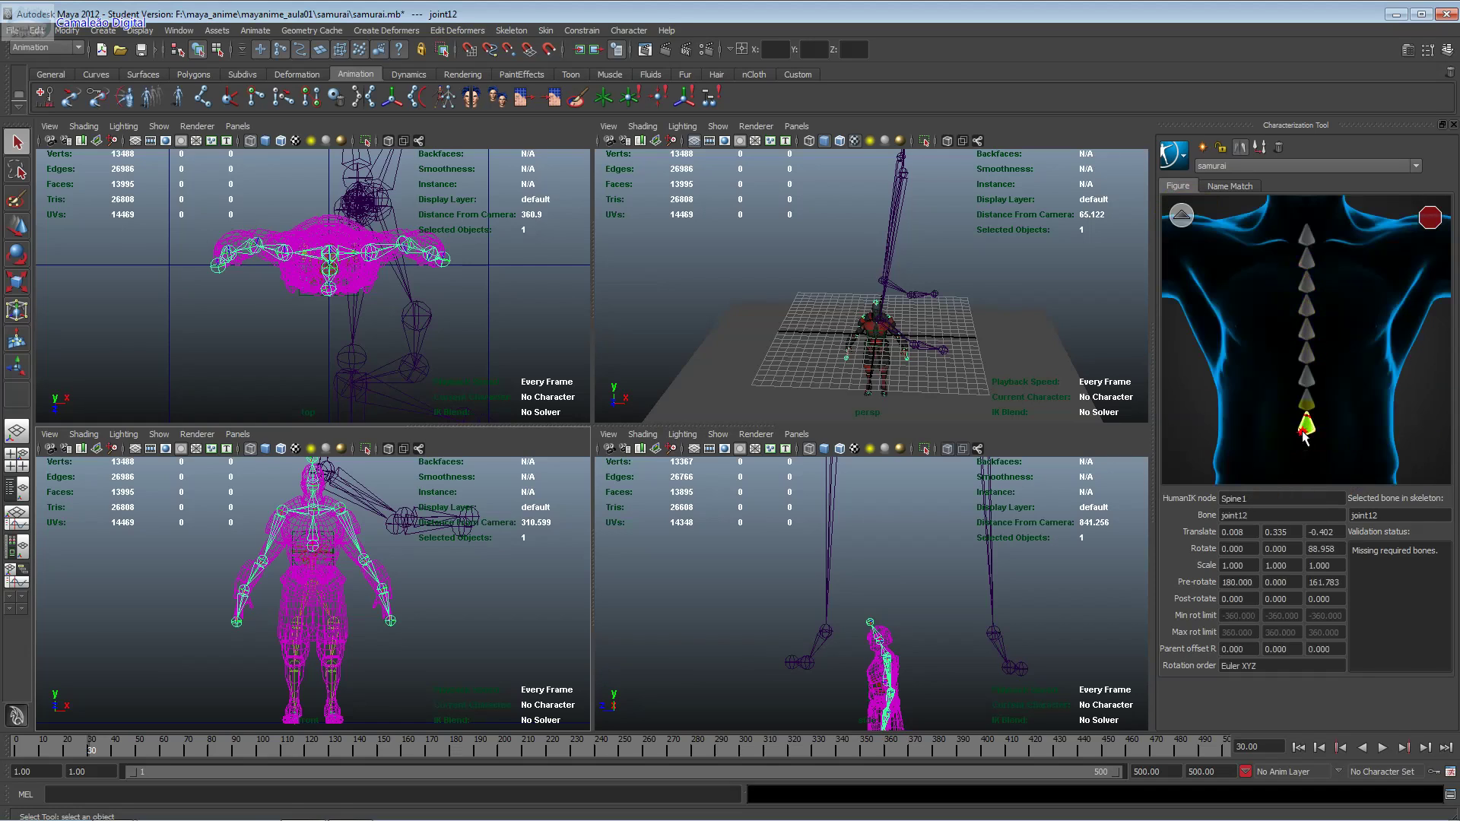
right_click(1305, 429)
click(1313, 445)
click(1181, 215)
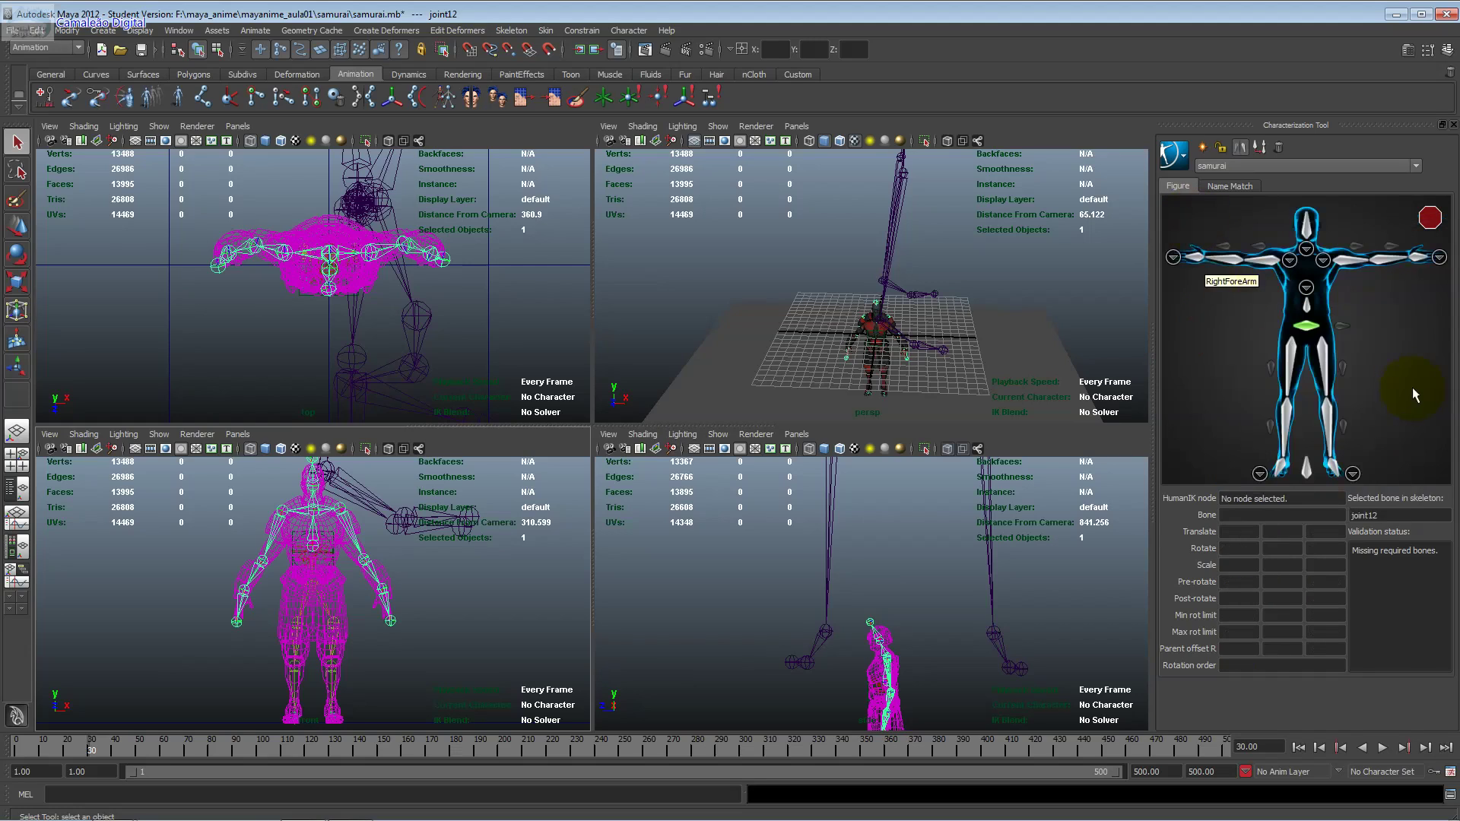
right_click(1311, 307)
click(1339, 318)
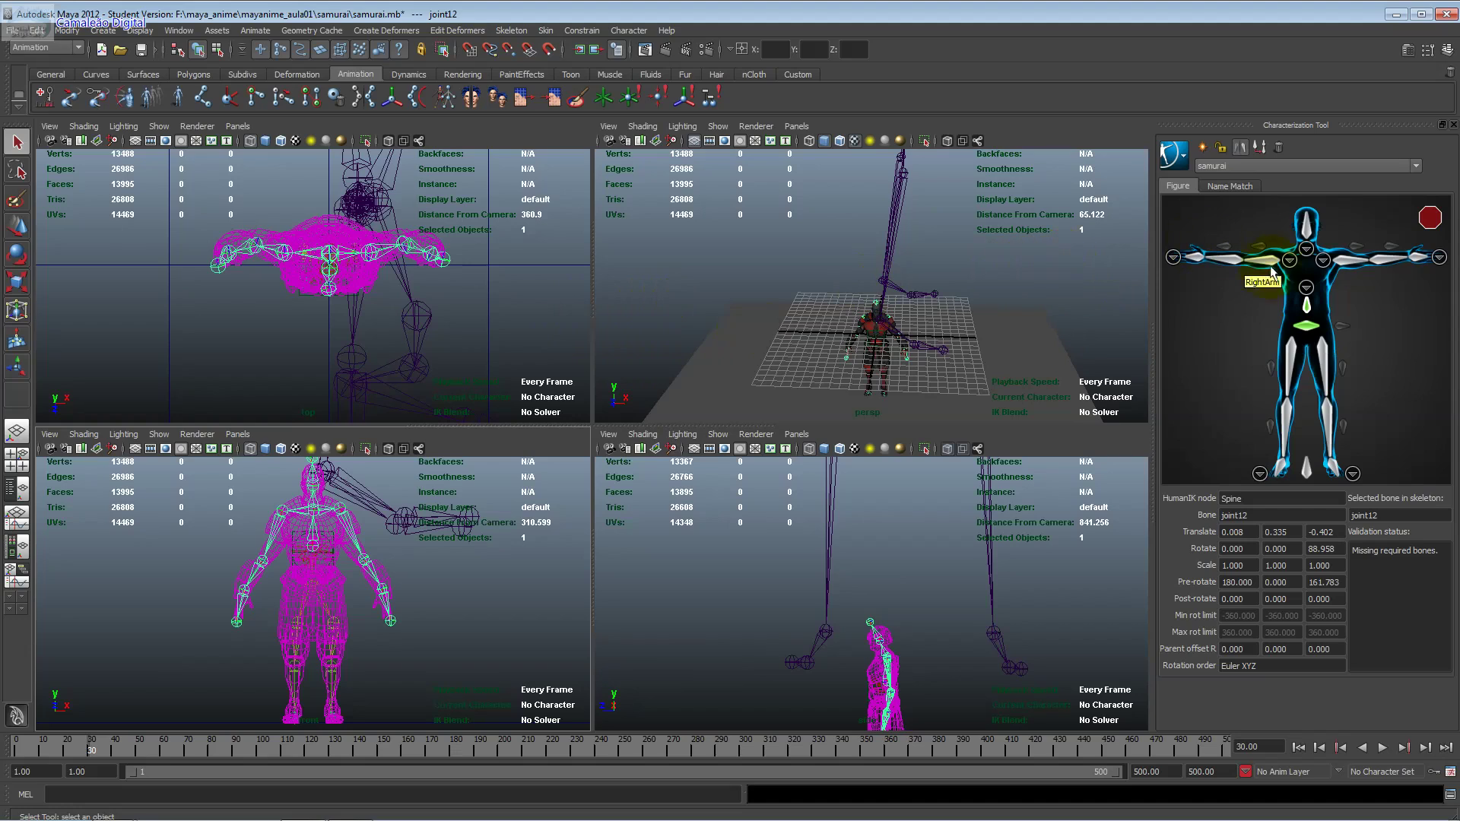
Step: Map joint18 to the LeftHand slot
click(1278, 283)
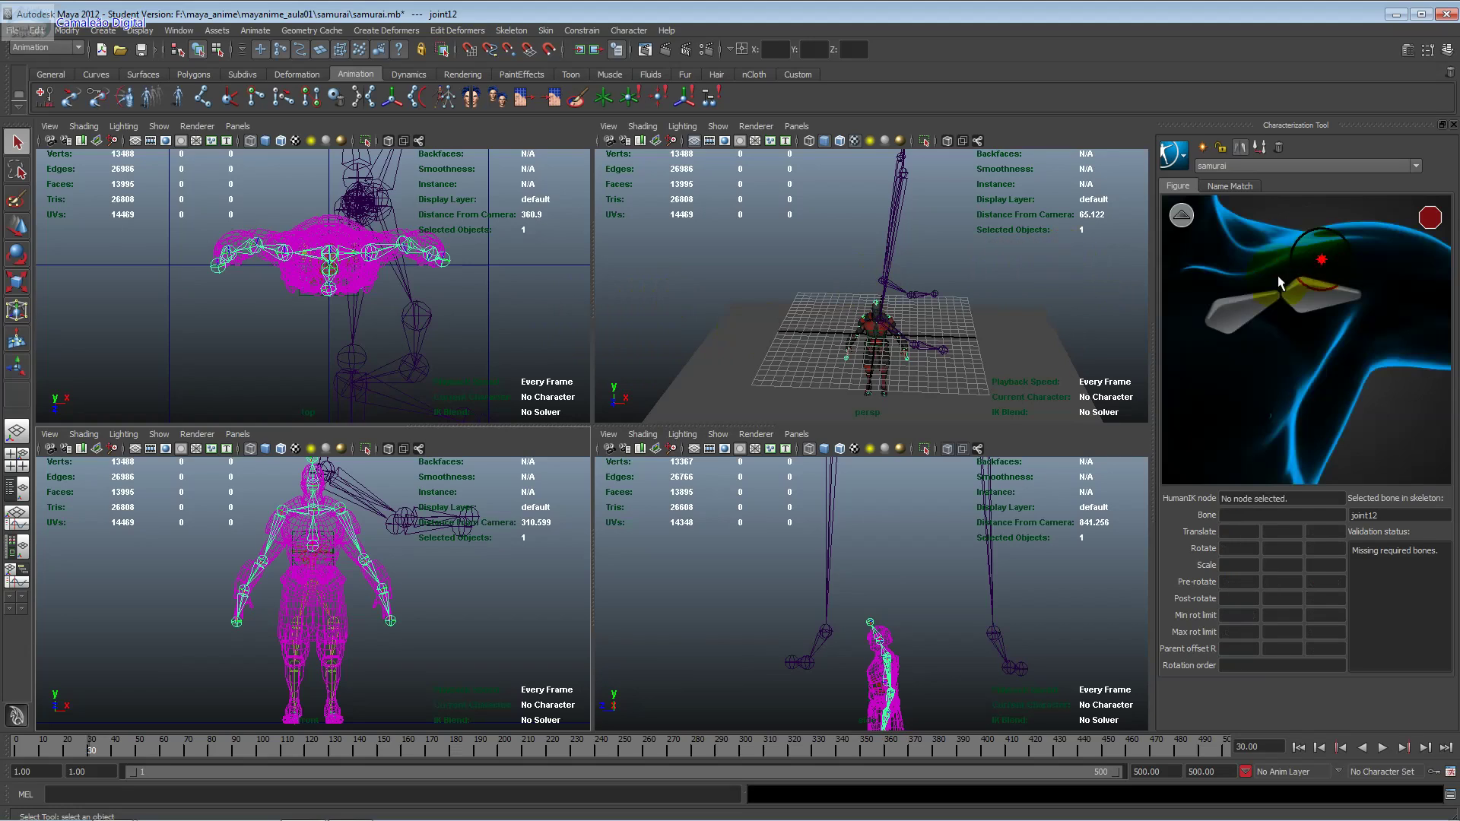
click(331, 513)
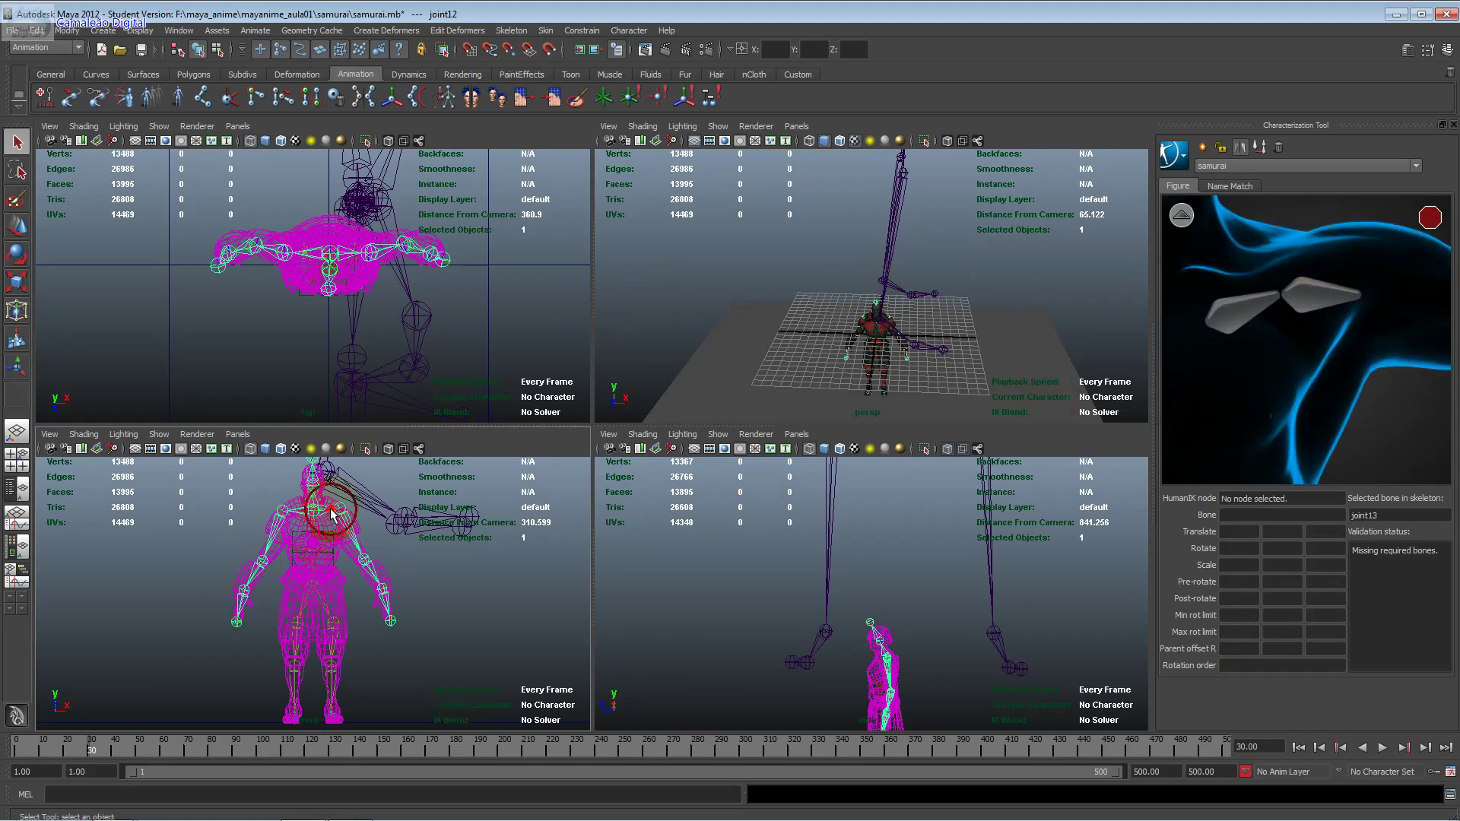
click(1181, 215)
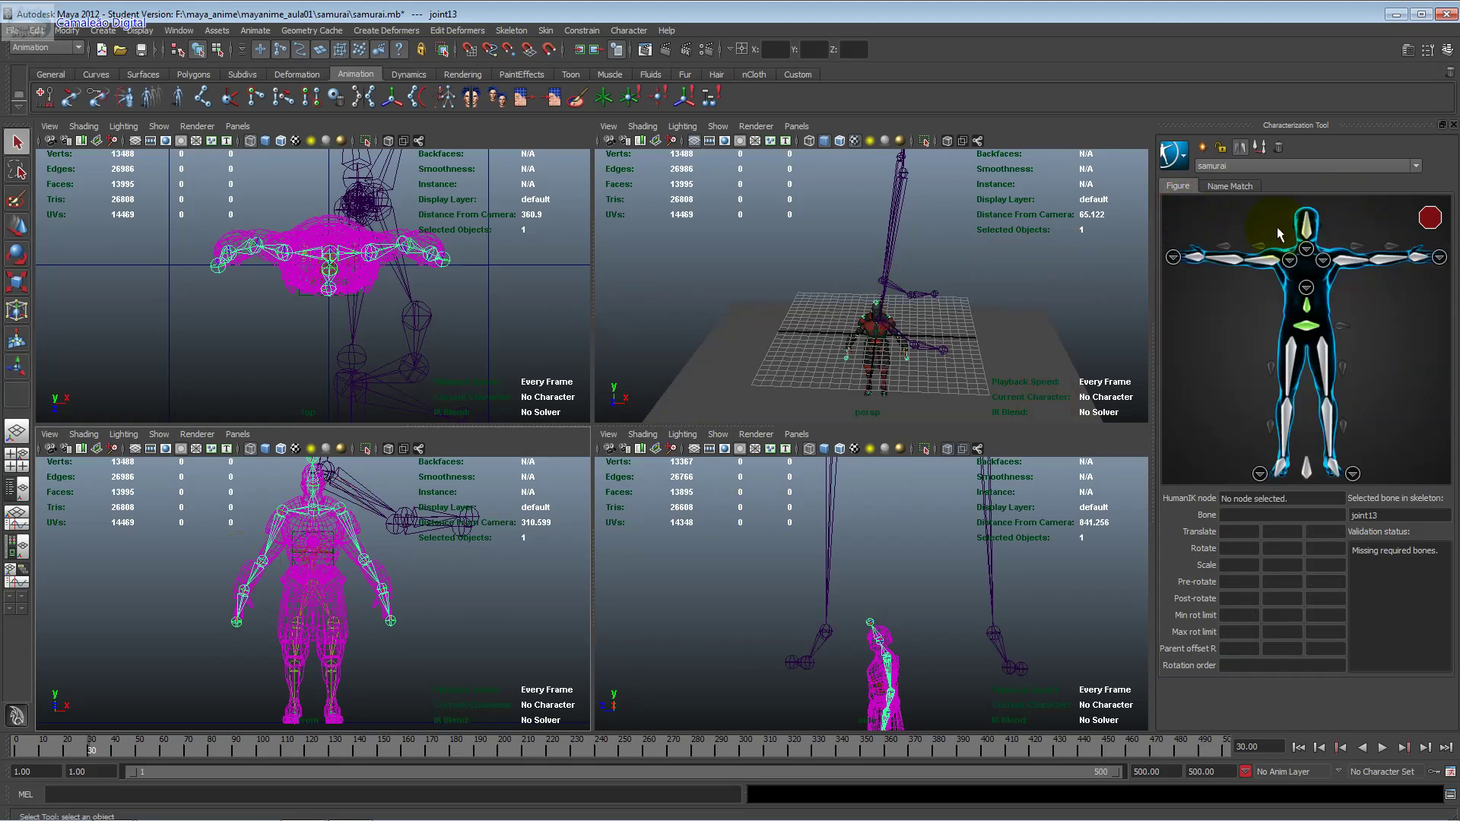
click(332, 717)
click(391, 597)
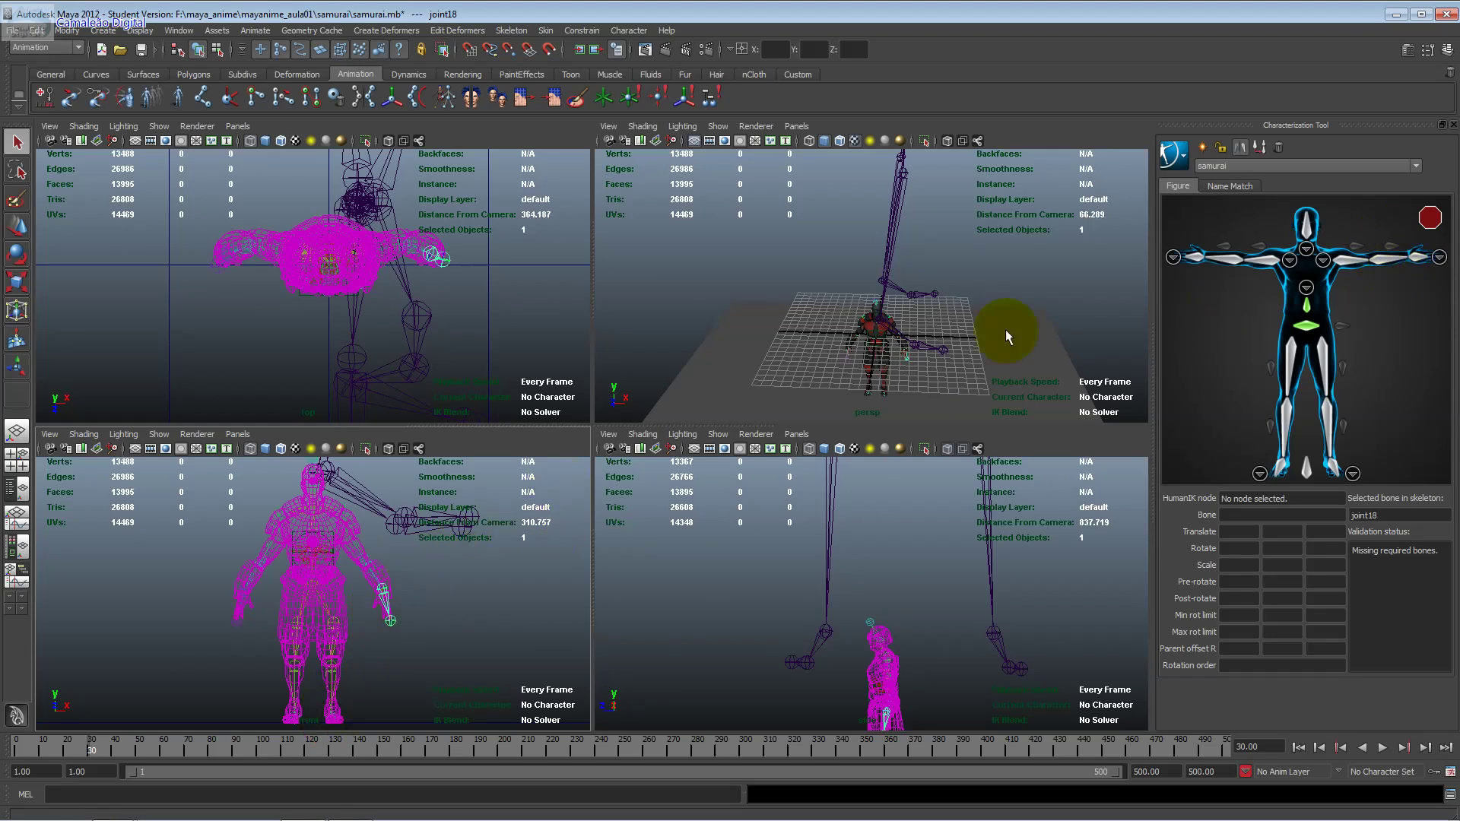
right_click(1416, 255)
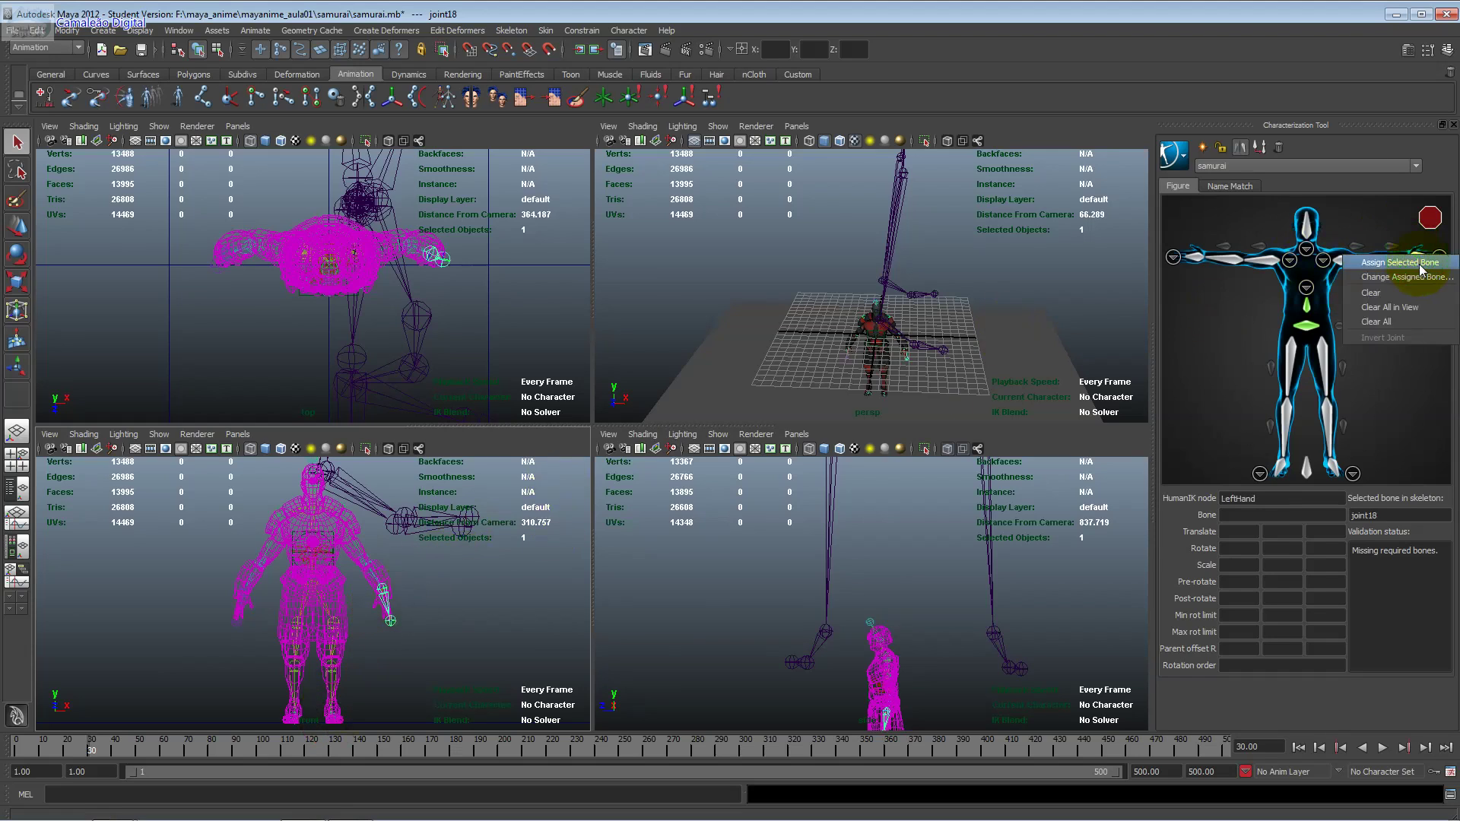
click(1415, 267)
click(384, 628)
Step: Map joint17 to LeftForeArm and joint16 to LeftArm
click(367, 566)
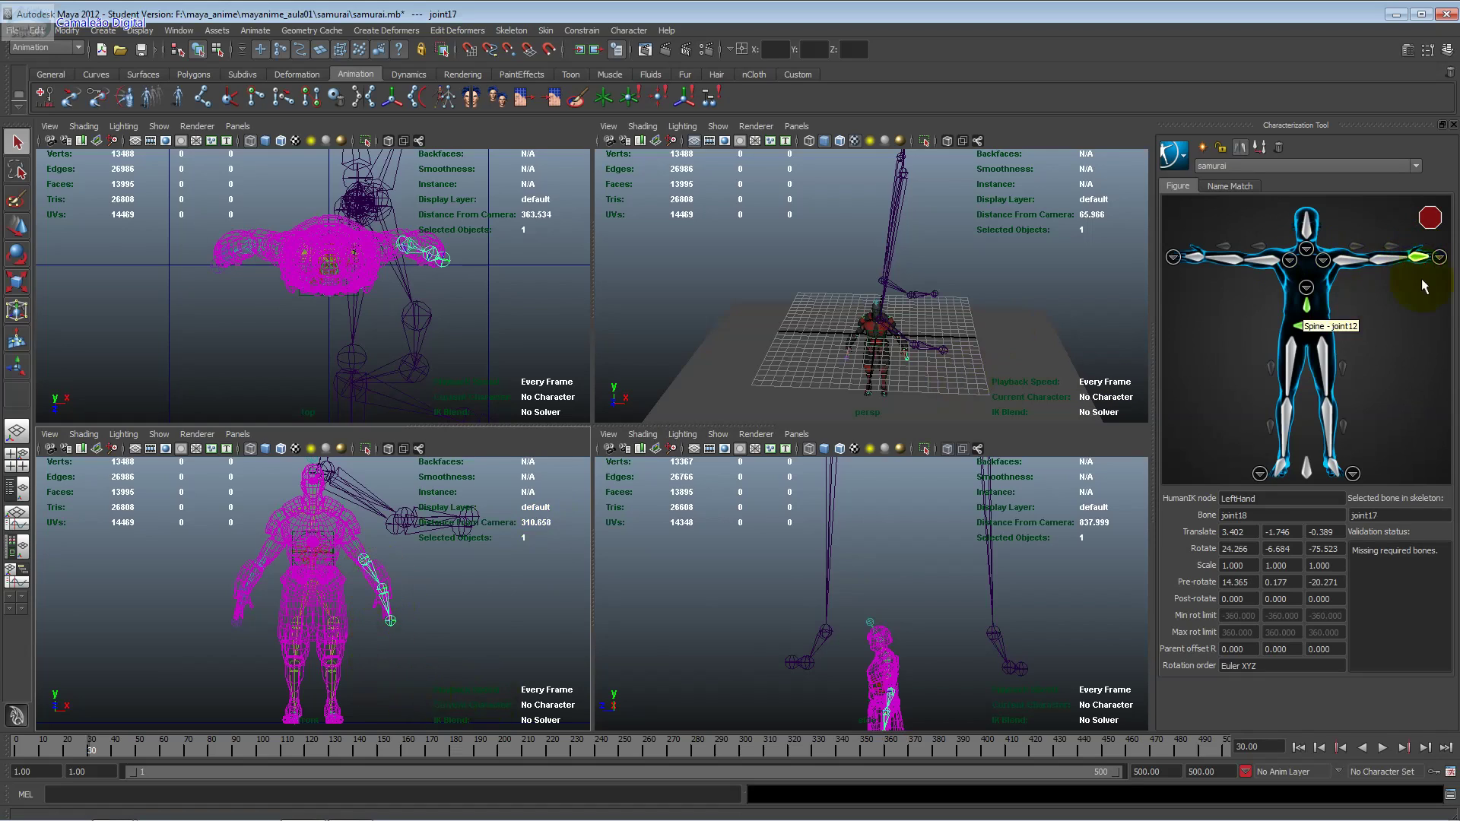
right_click(1378, 262)
click(1386, 272)
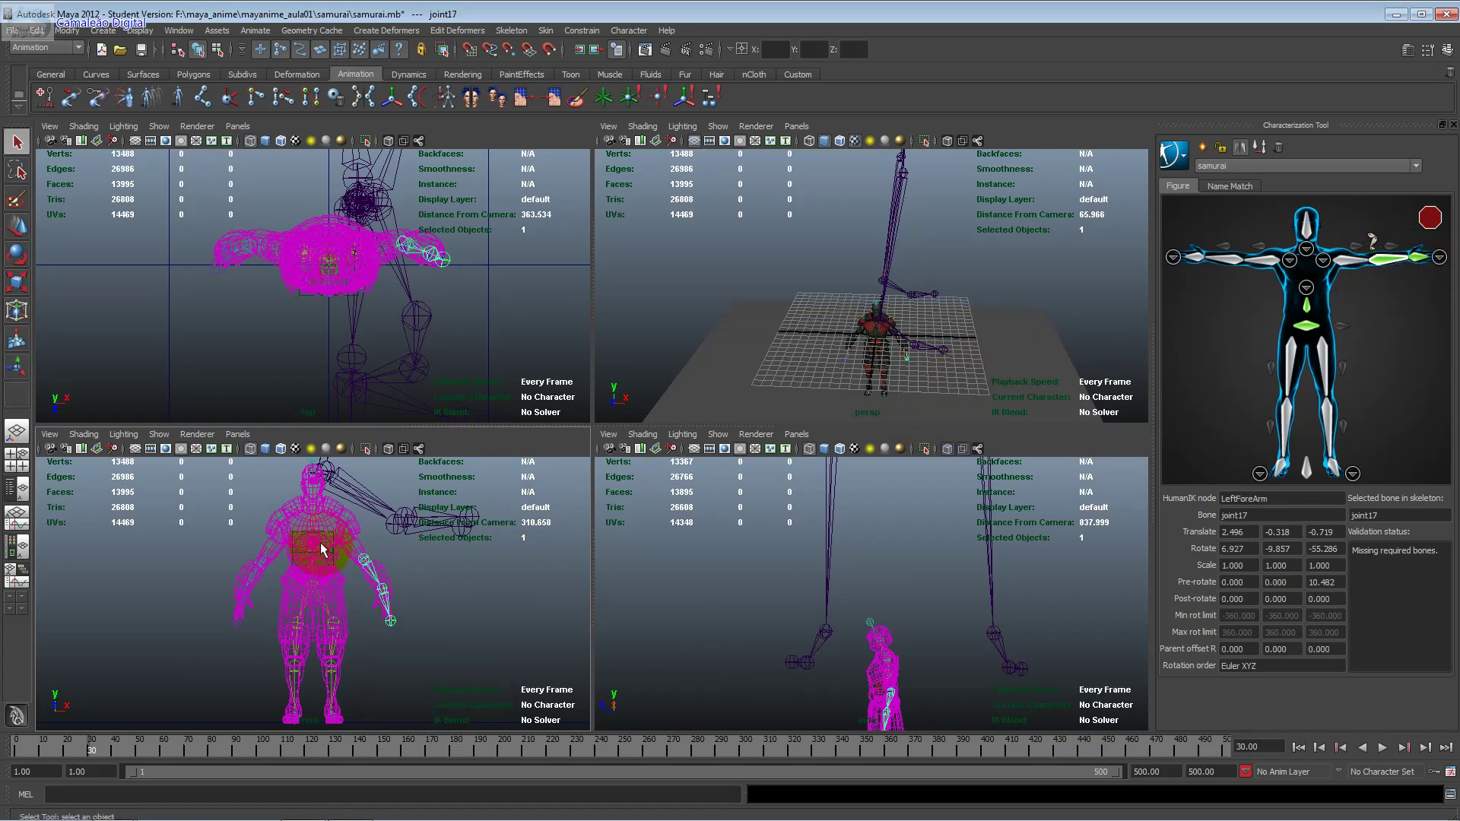
click(350, 536)
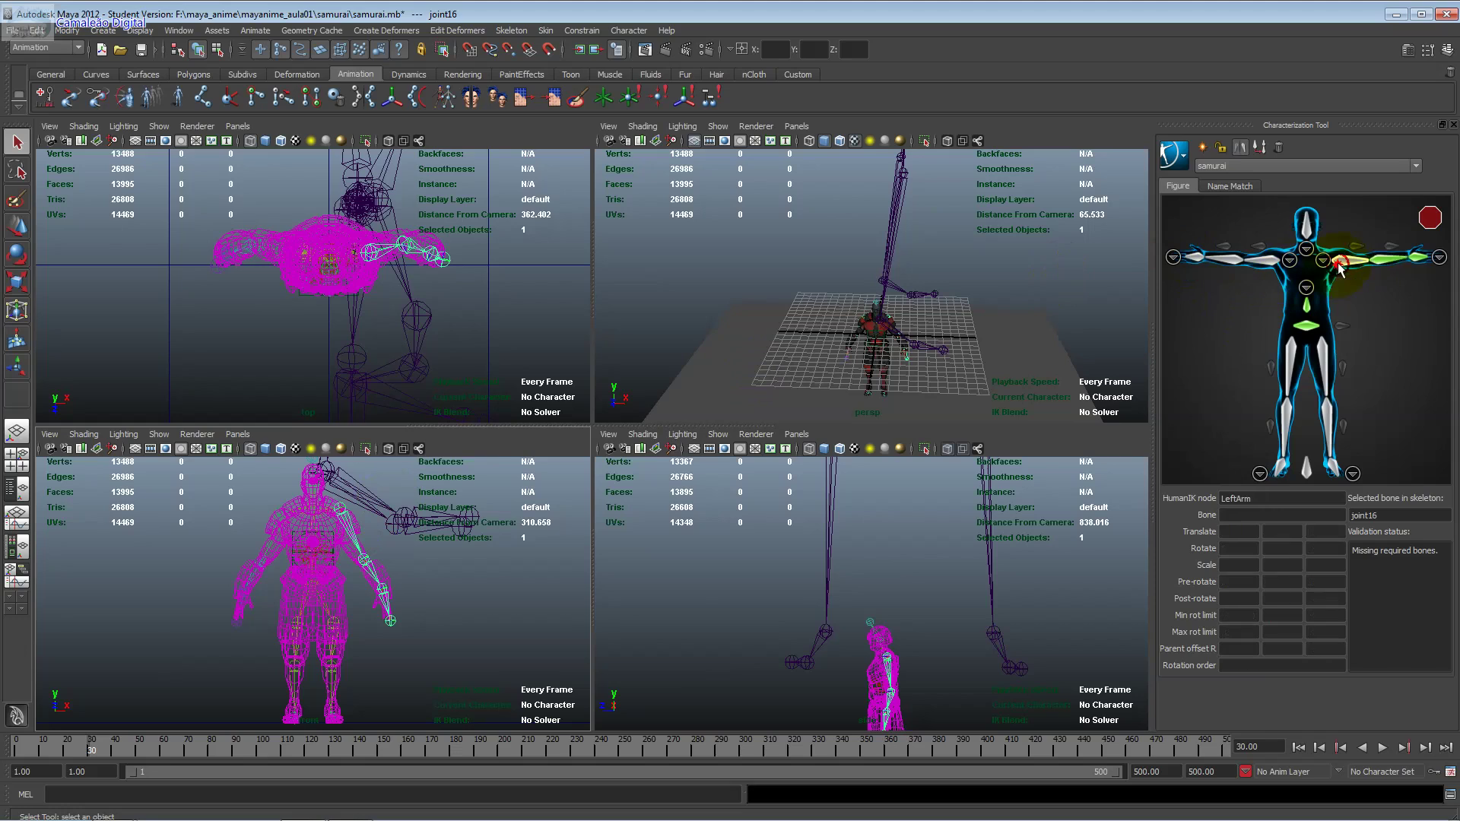
right_click(1346, 259)
click(1355, 270)
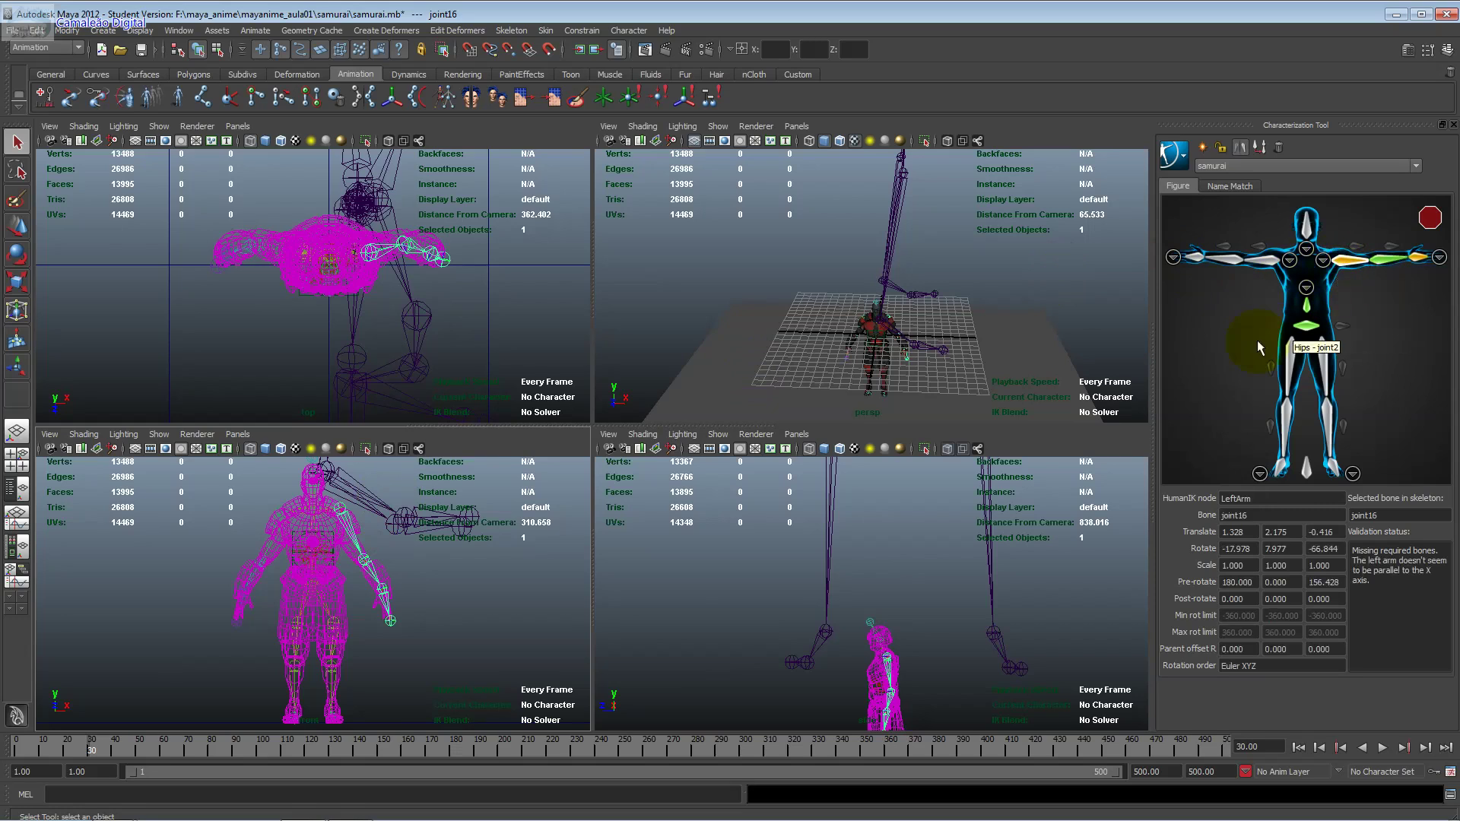
Step: Map joint22 to RightHand, joint21 to RightForeArm and joint20 to RightArm
click(274, 525)
click(282, 521)
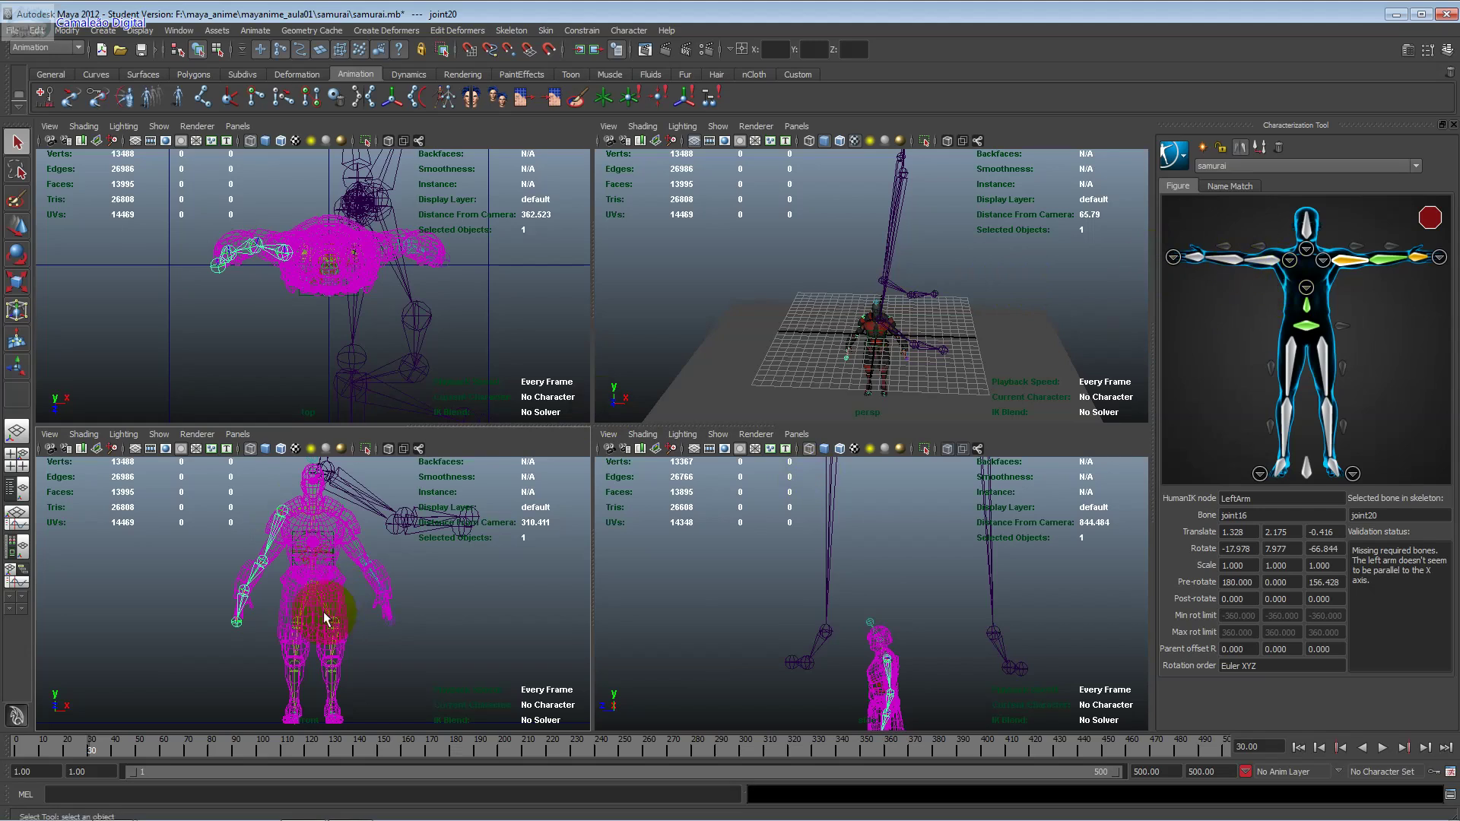
click(229, 606)
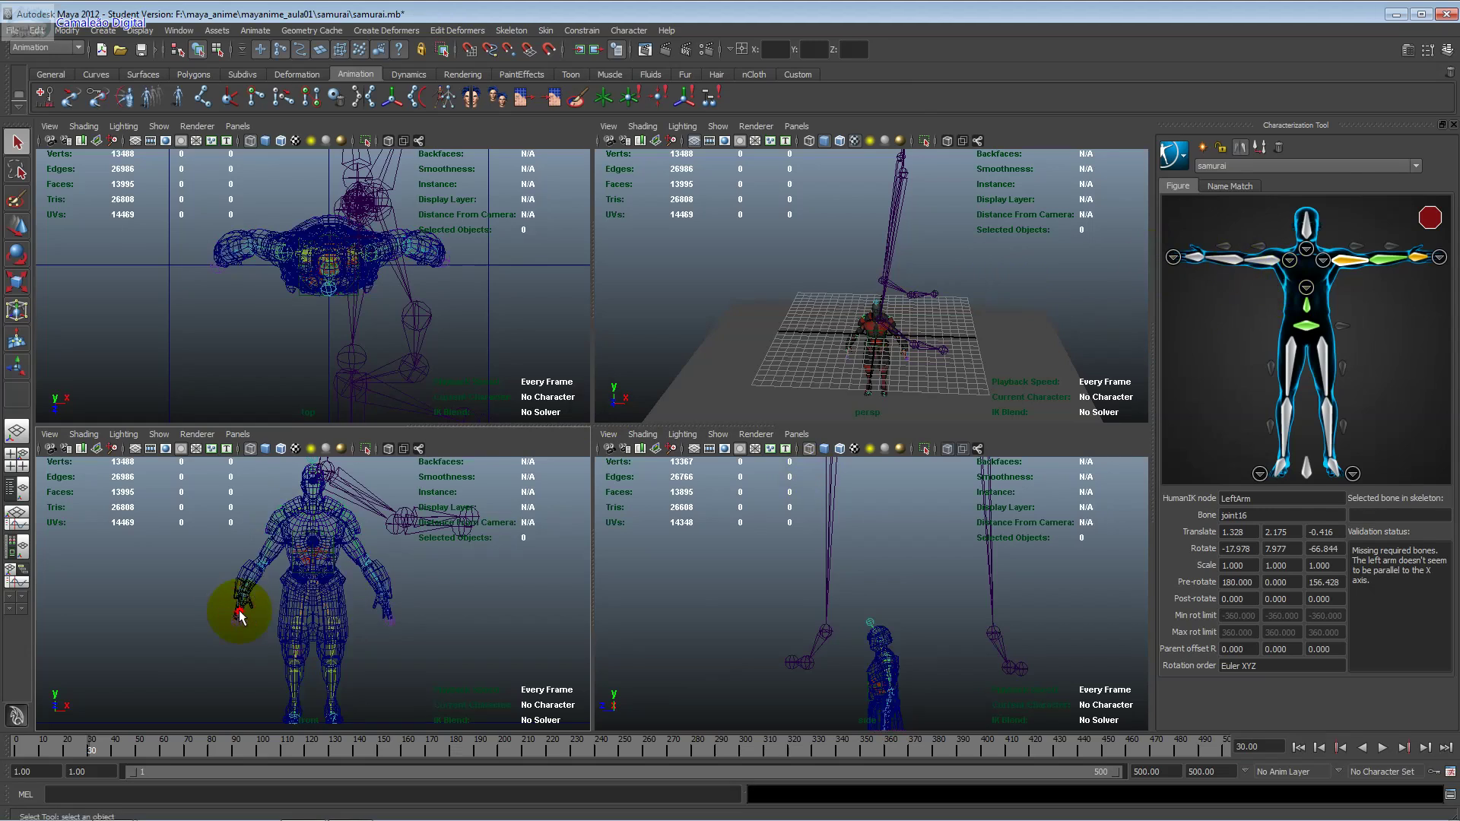
right_click(1194, 255)
click(1225, 264)
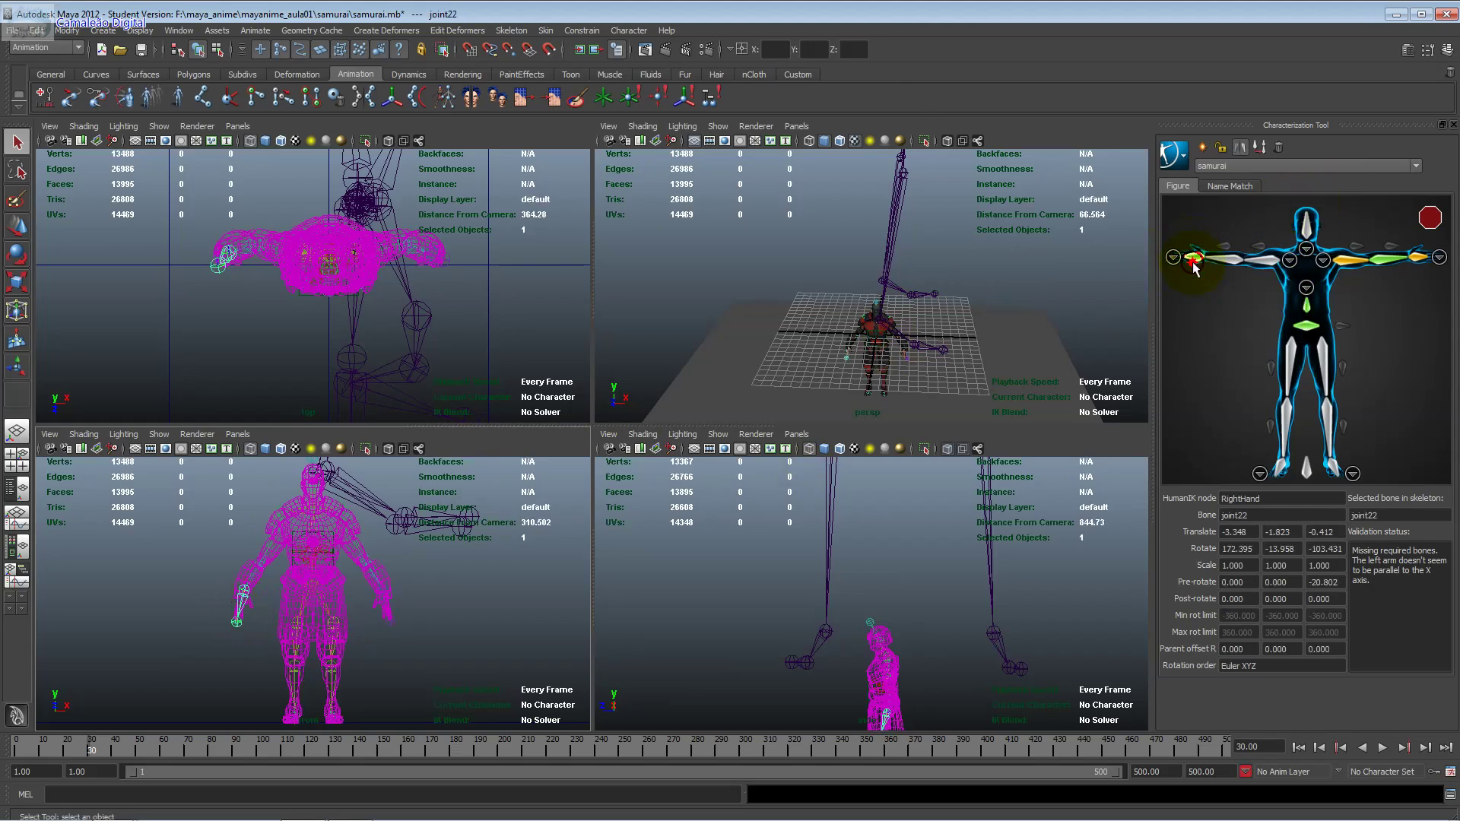
click(266, 567)
click(1228, 260)
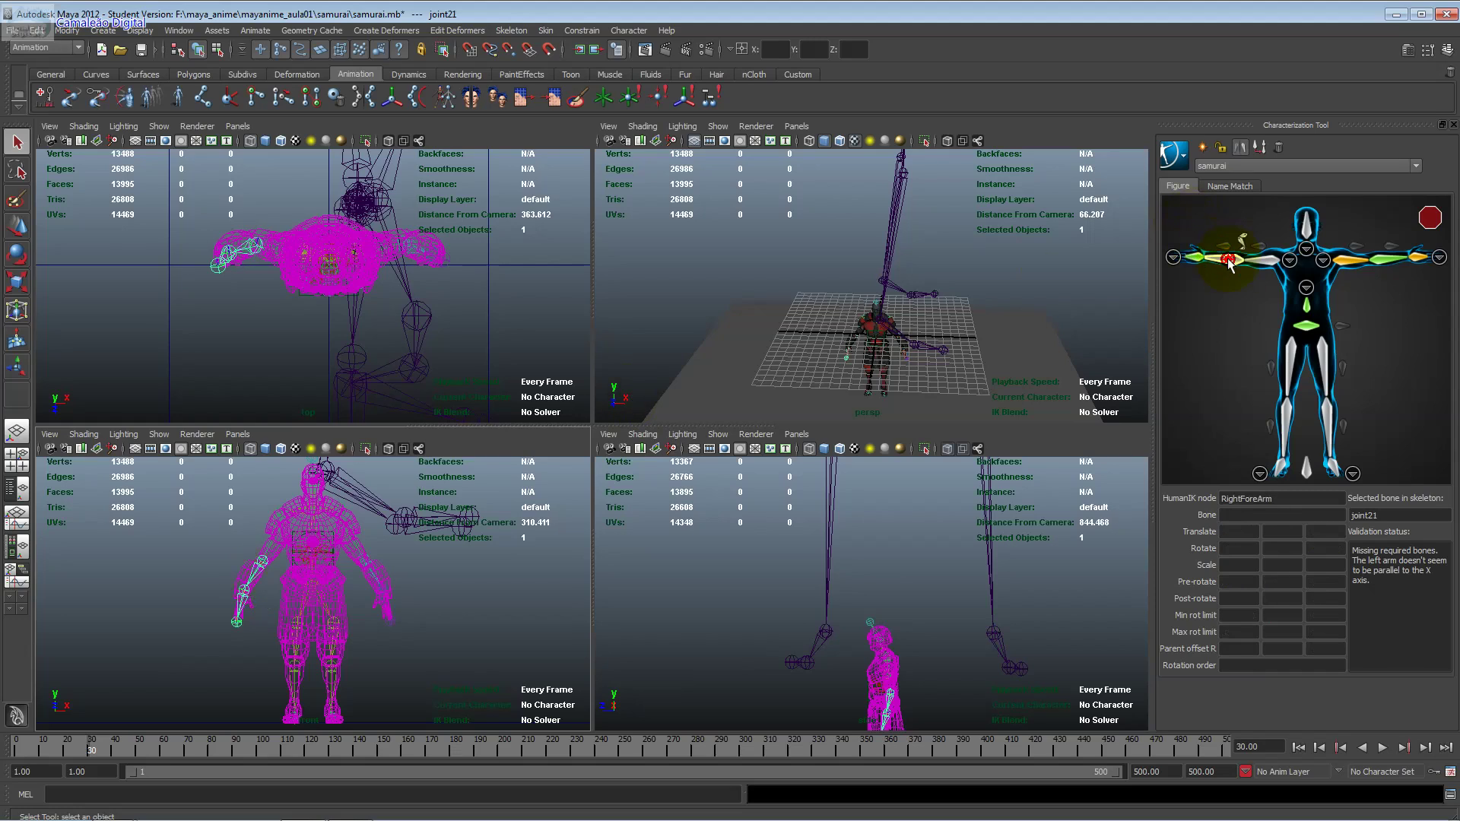
right_click(1228, 260)
click(1239, 270)
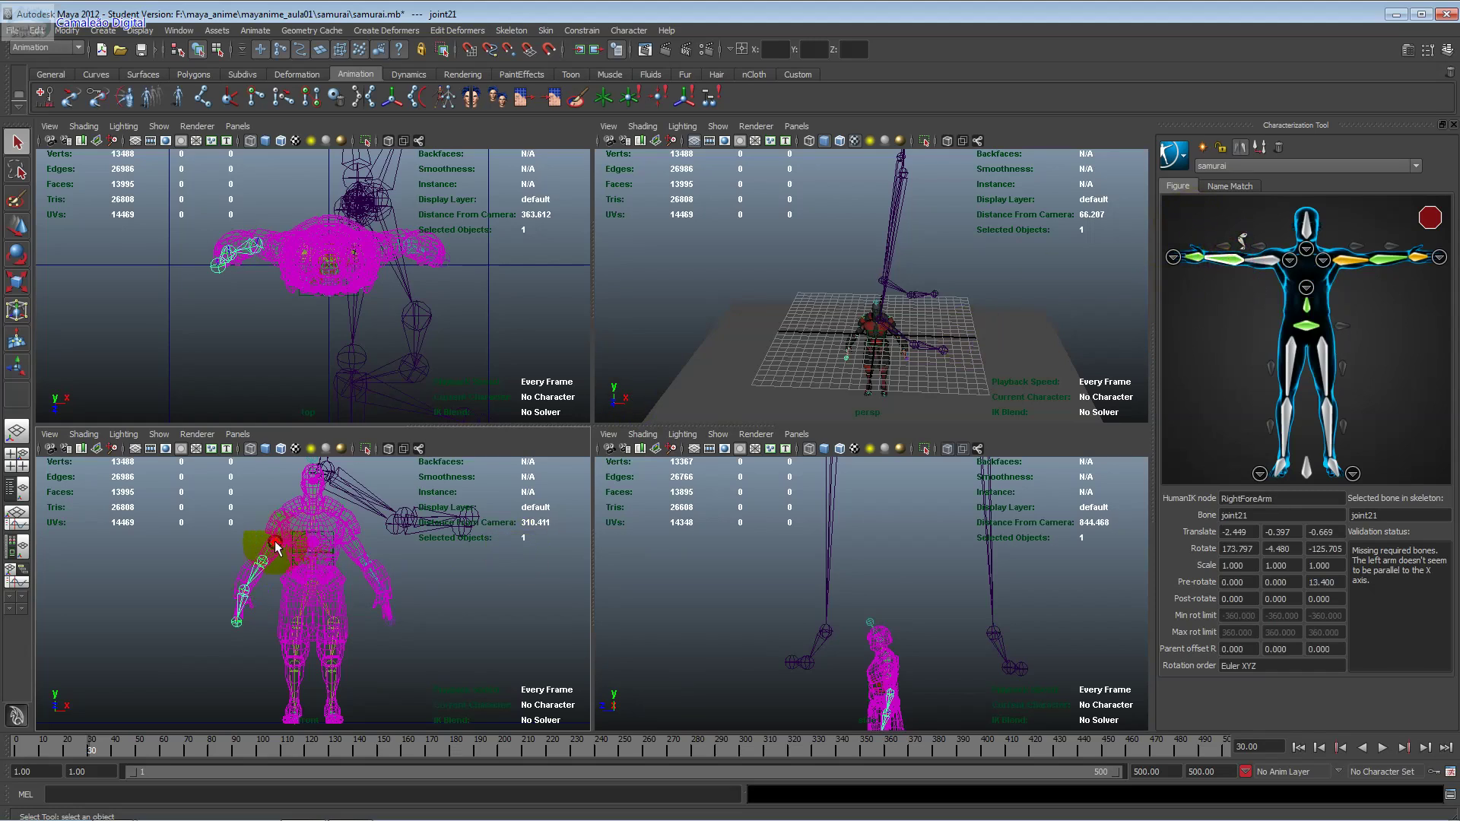
click(275, 546)
right_click(1257, 267)
click(1269, 277)
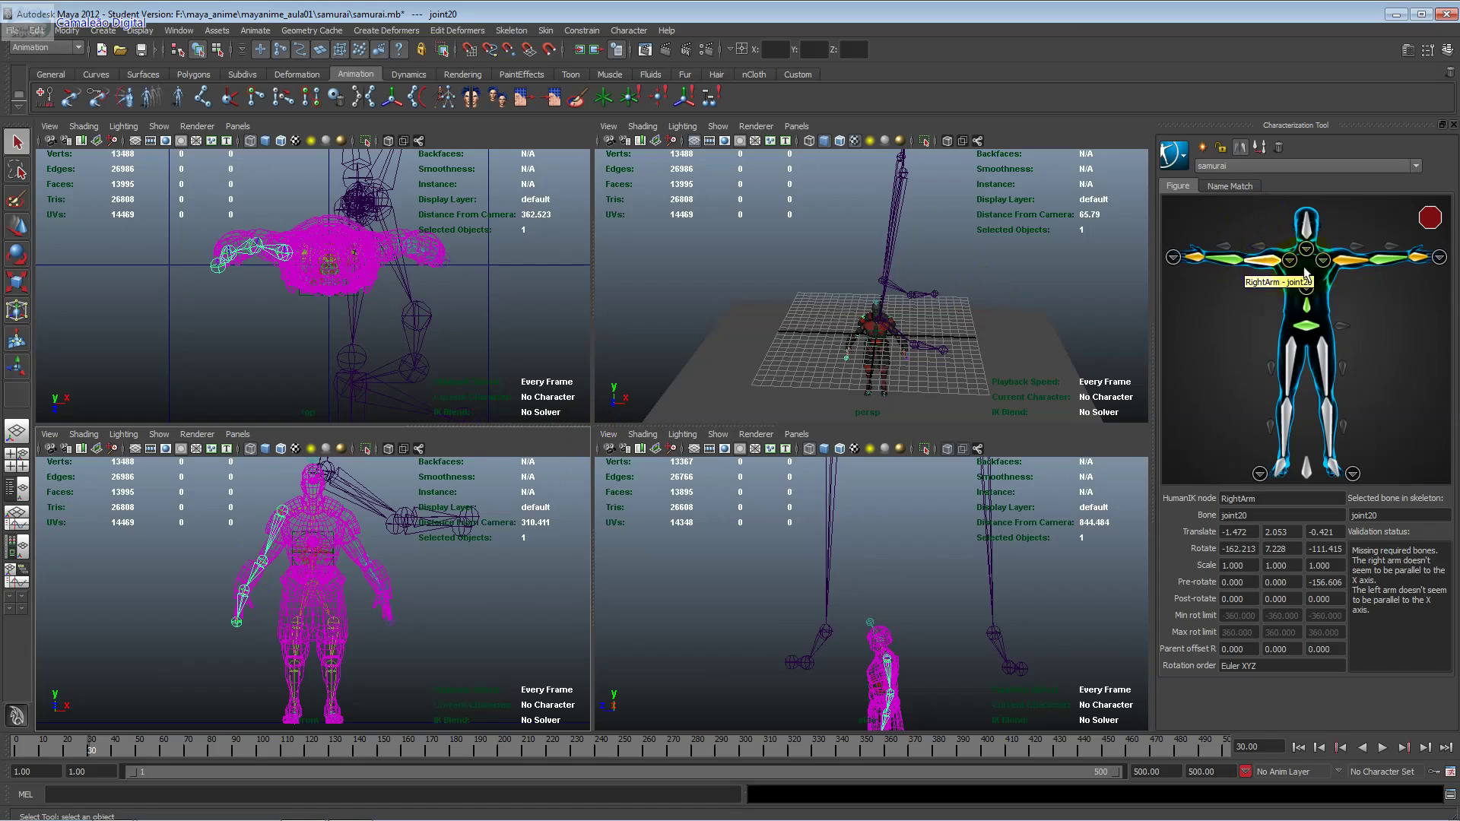
Step: Map joint13 to the Neck slot, clearing it from RightShoulder
click(316, 508)
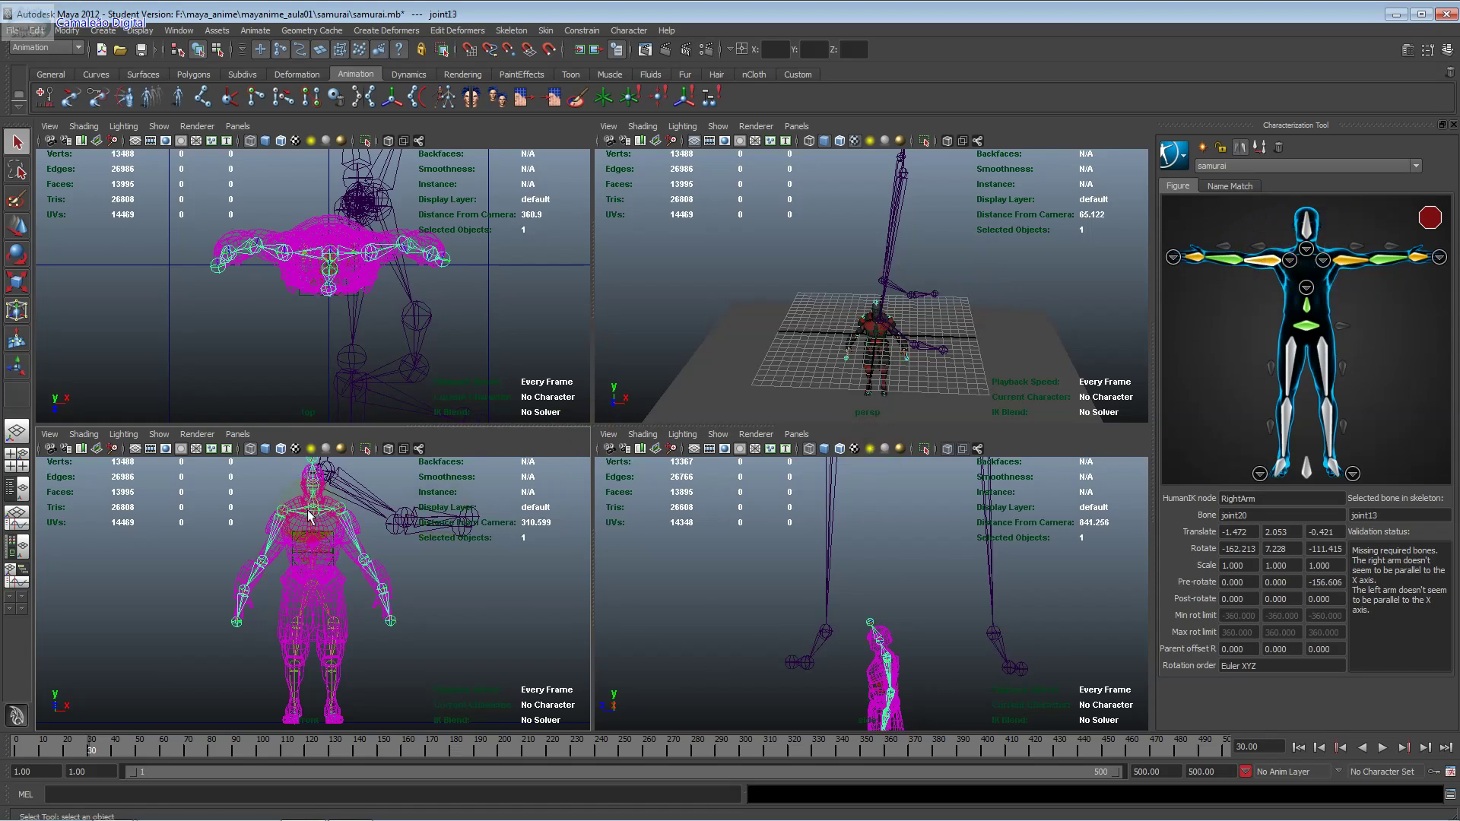
click(1307, 250)
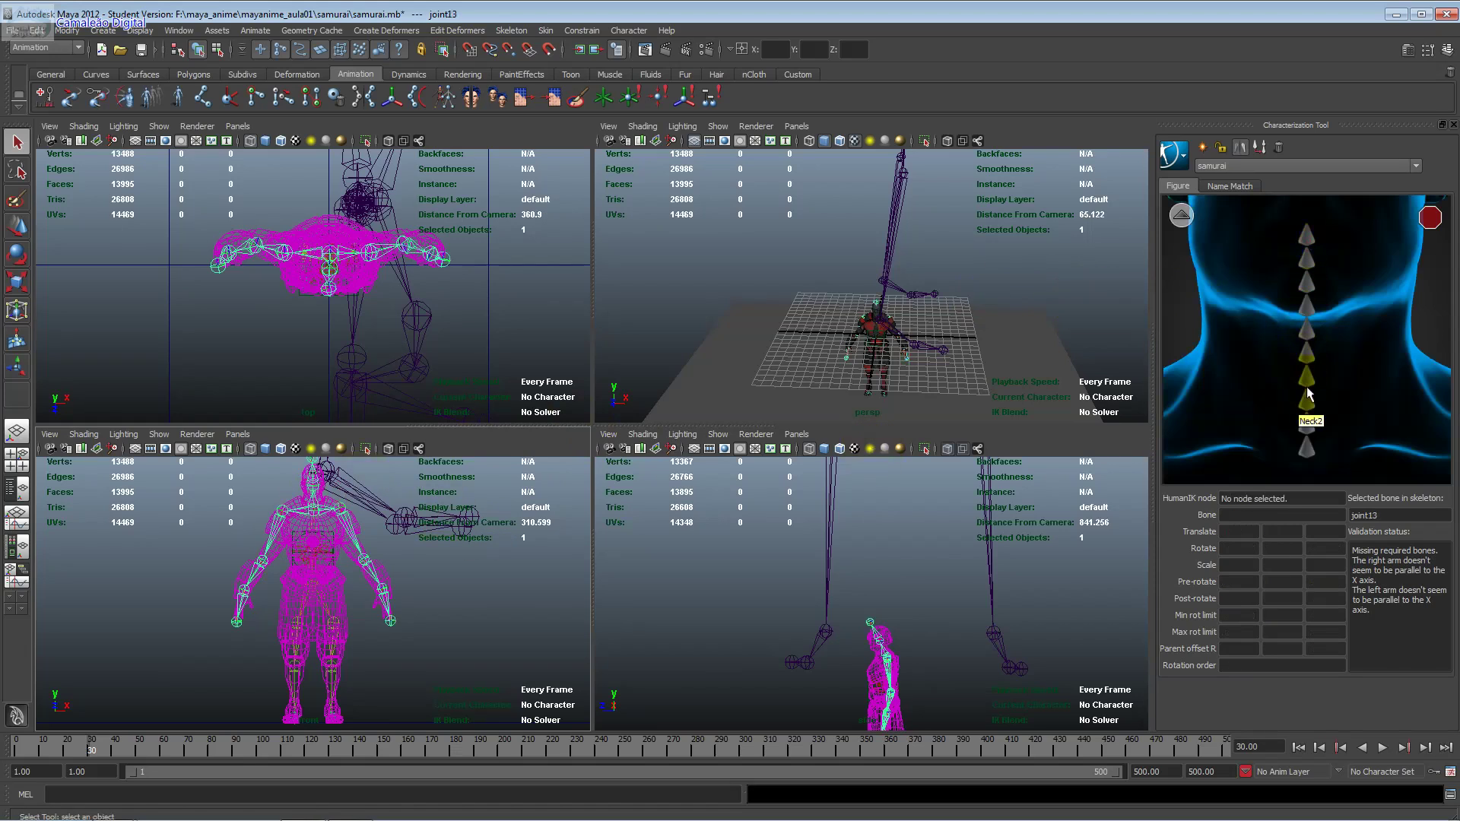
right_click(1310, 447)
click(1331, 463)
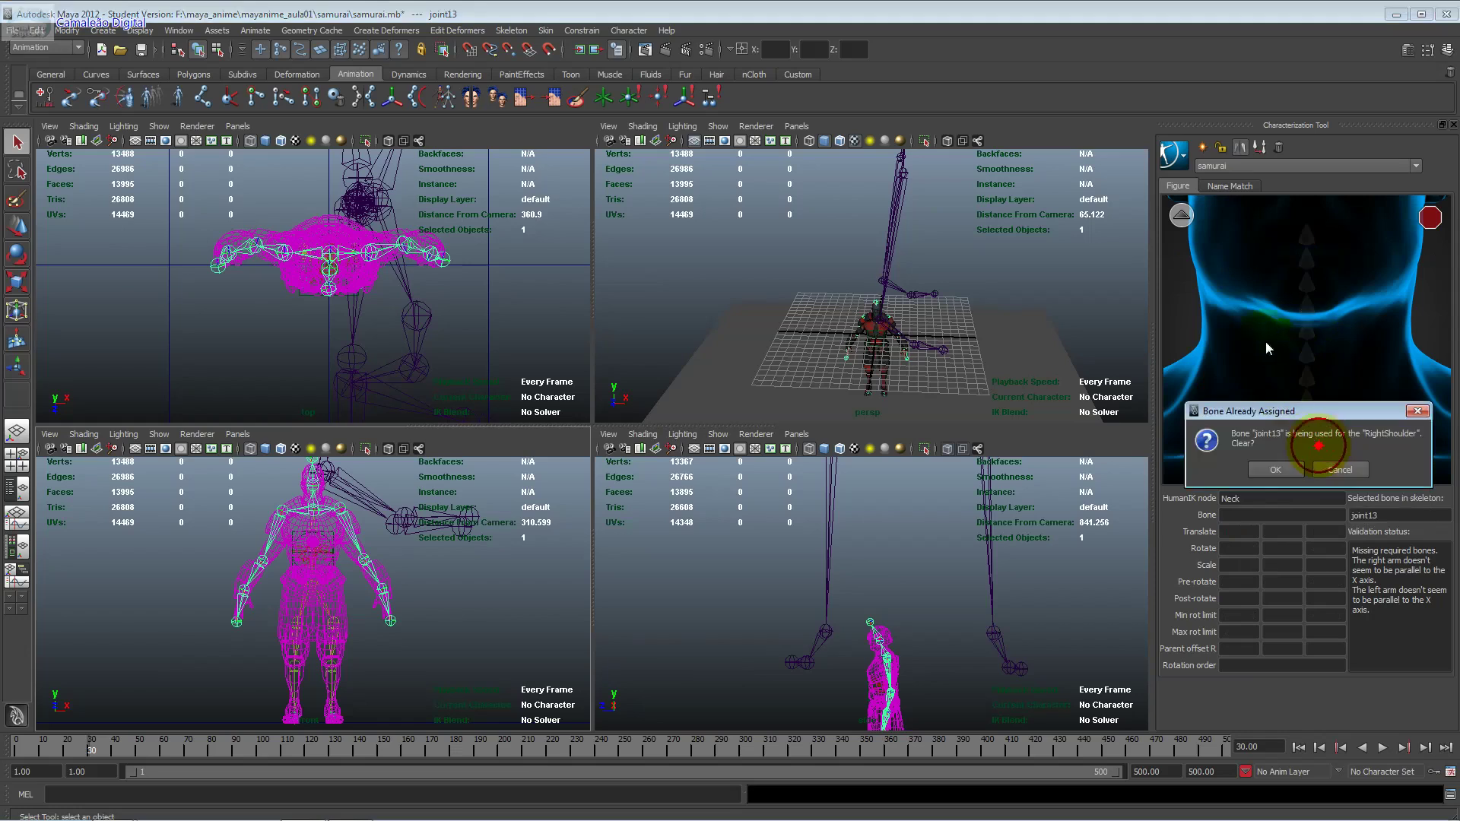
click(1279, 476)
click(1181, 215)
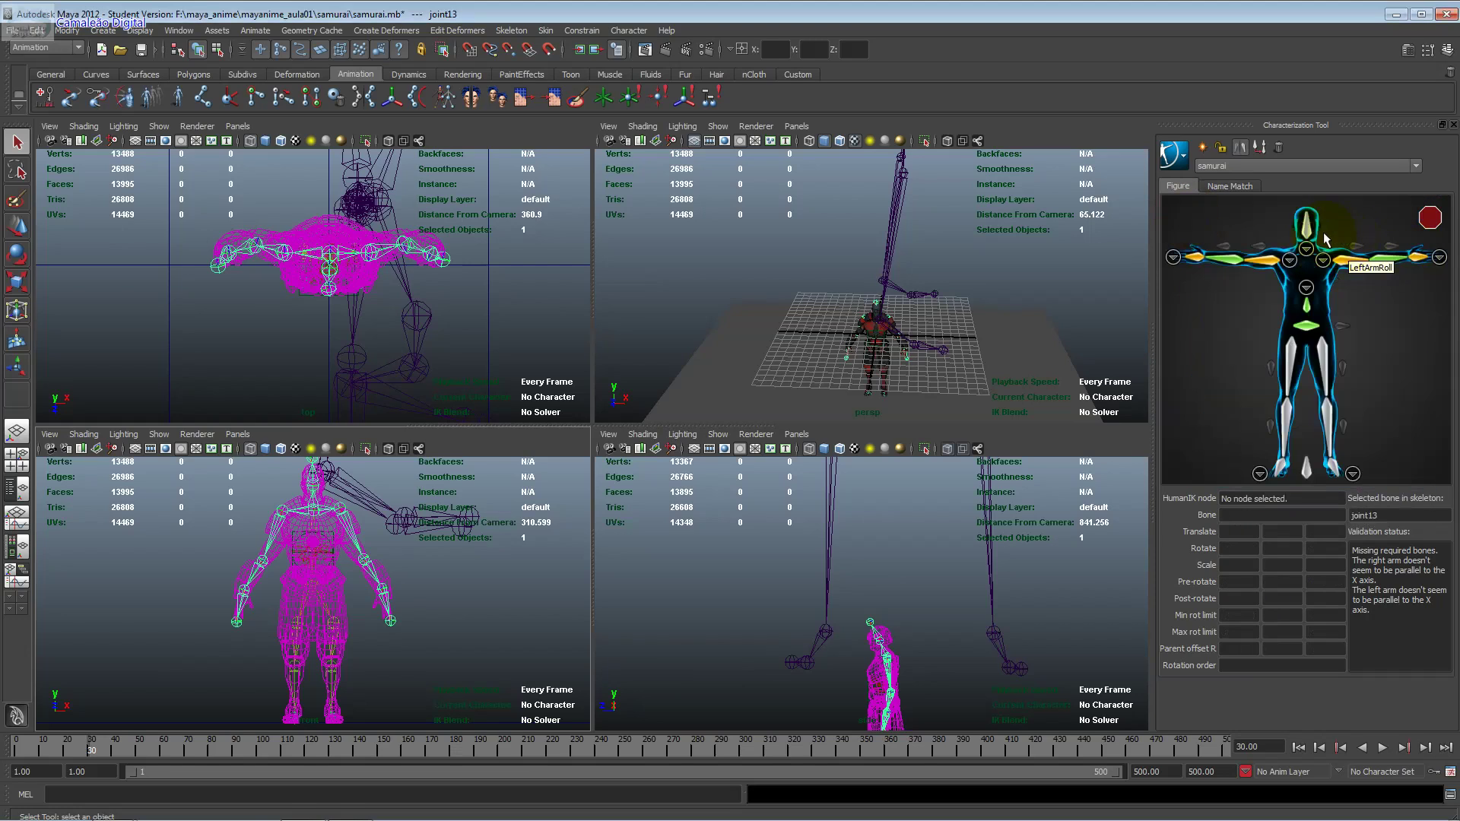
Step: Map joint14 to Head, joint10 to LeftFoot and joint5 to RightFoot
click(313, 486)
right_click(1308, 236)
click(1316, 243)
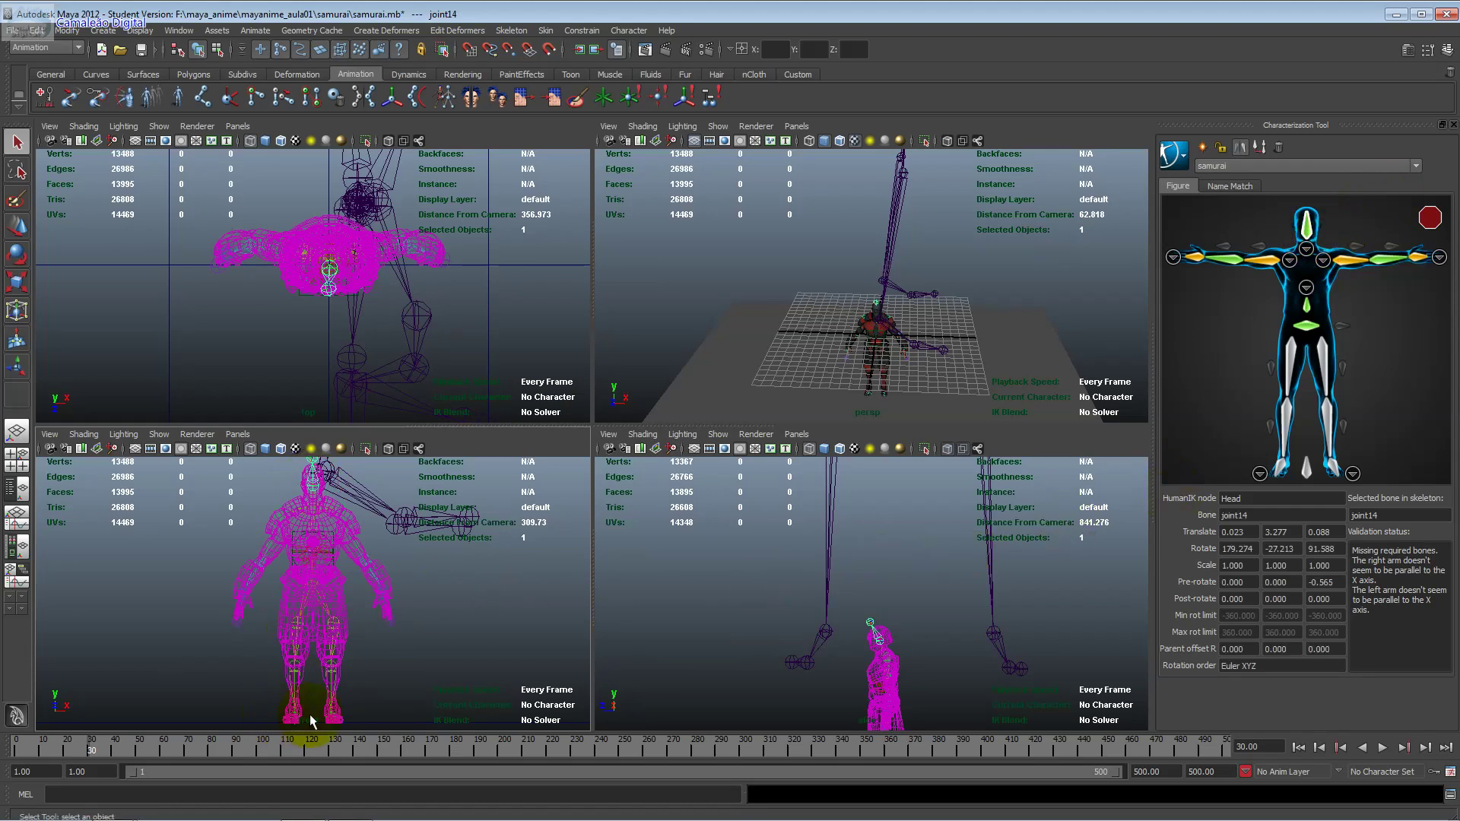
click(333, 716)
right_click(1337, 475)
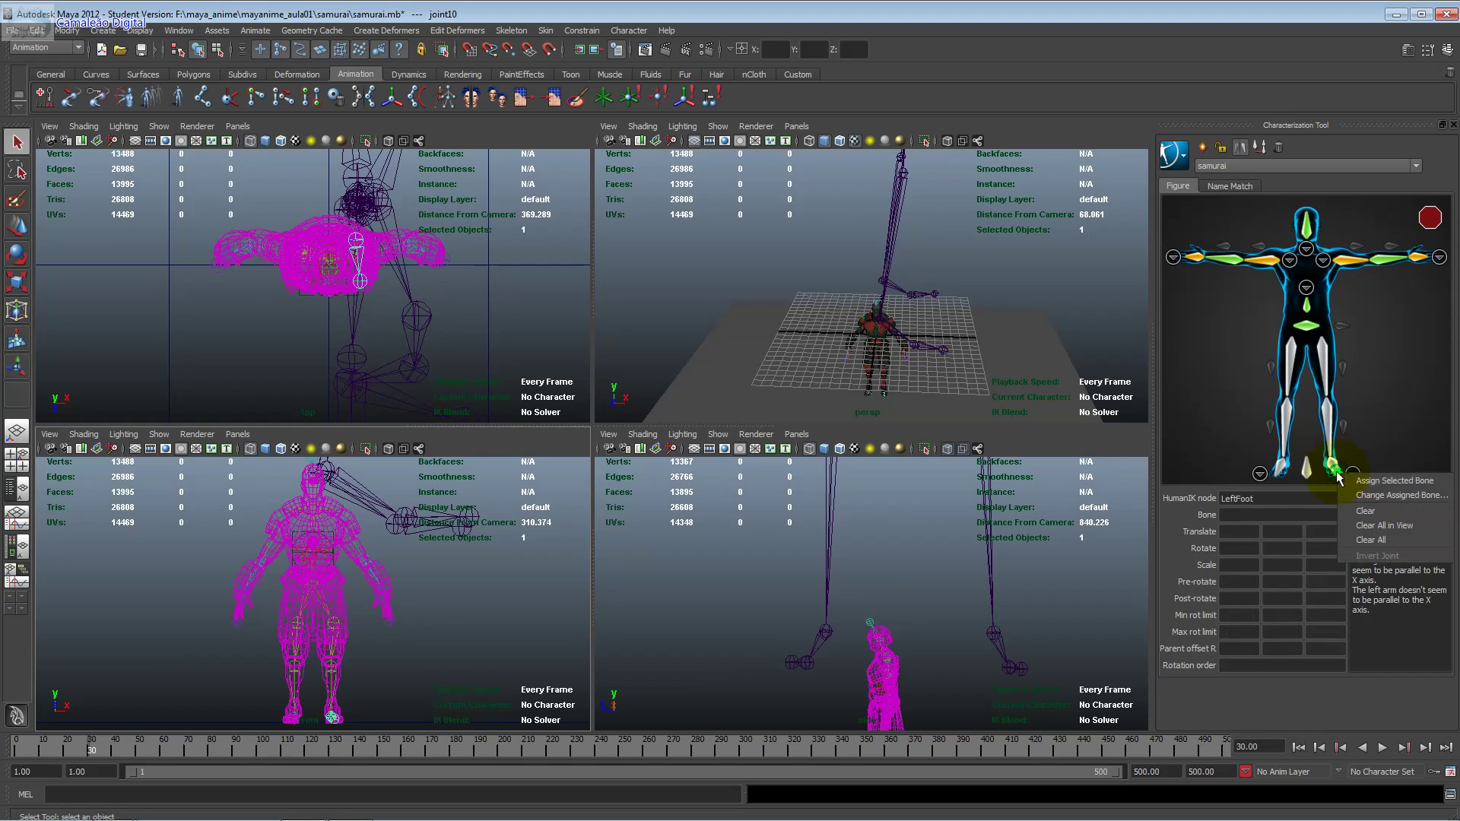
click(1368, 490)
click(293, 717)
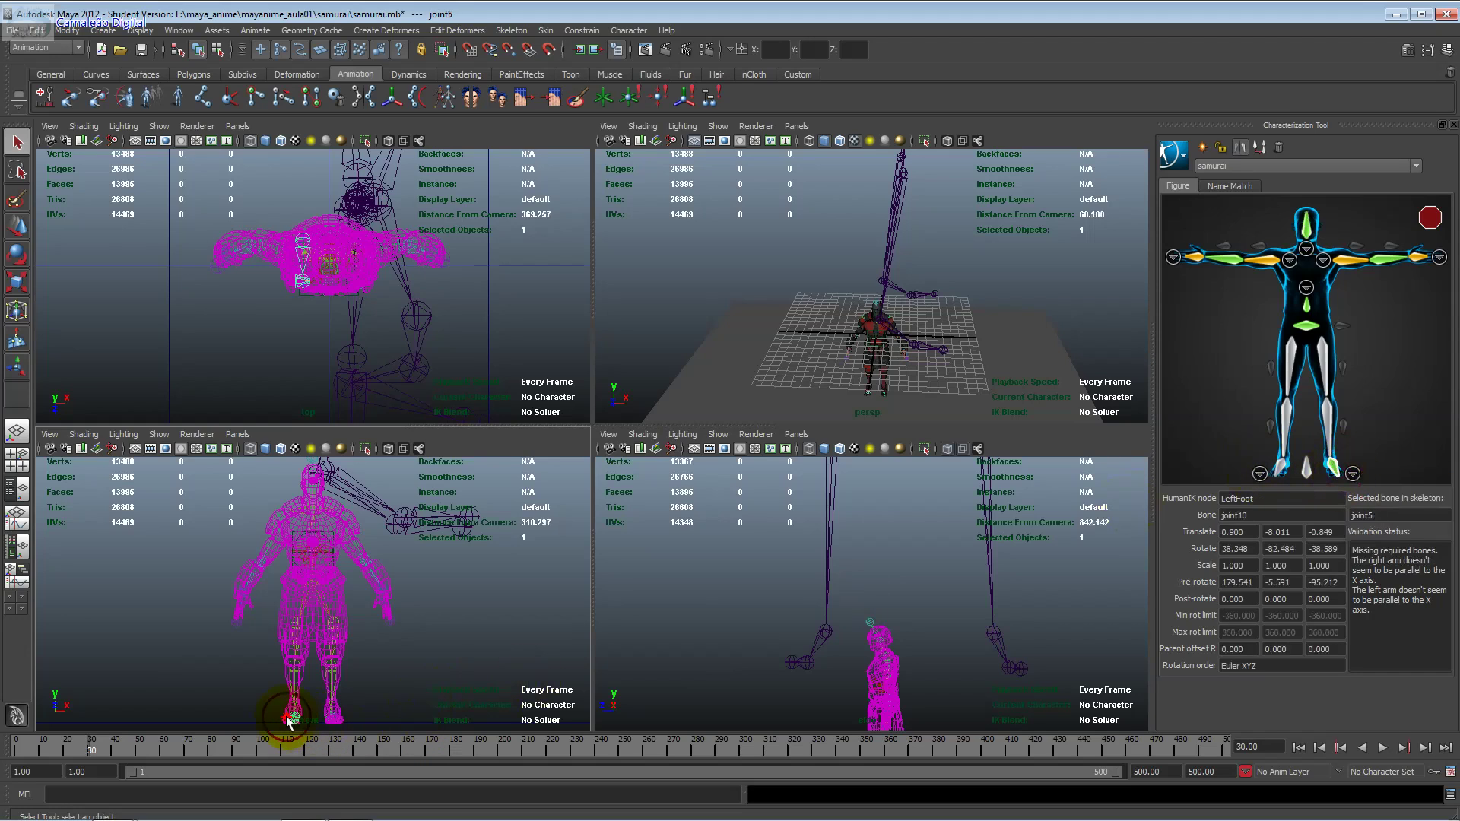
right_click(1280, 472)
click(1339, 476)
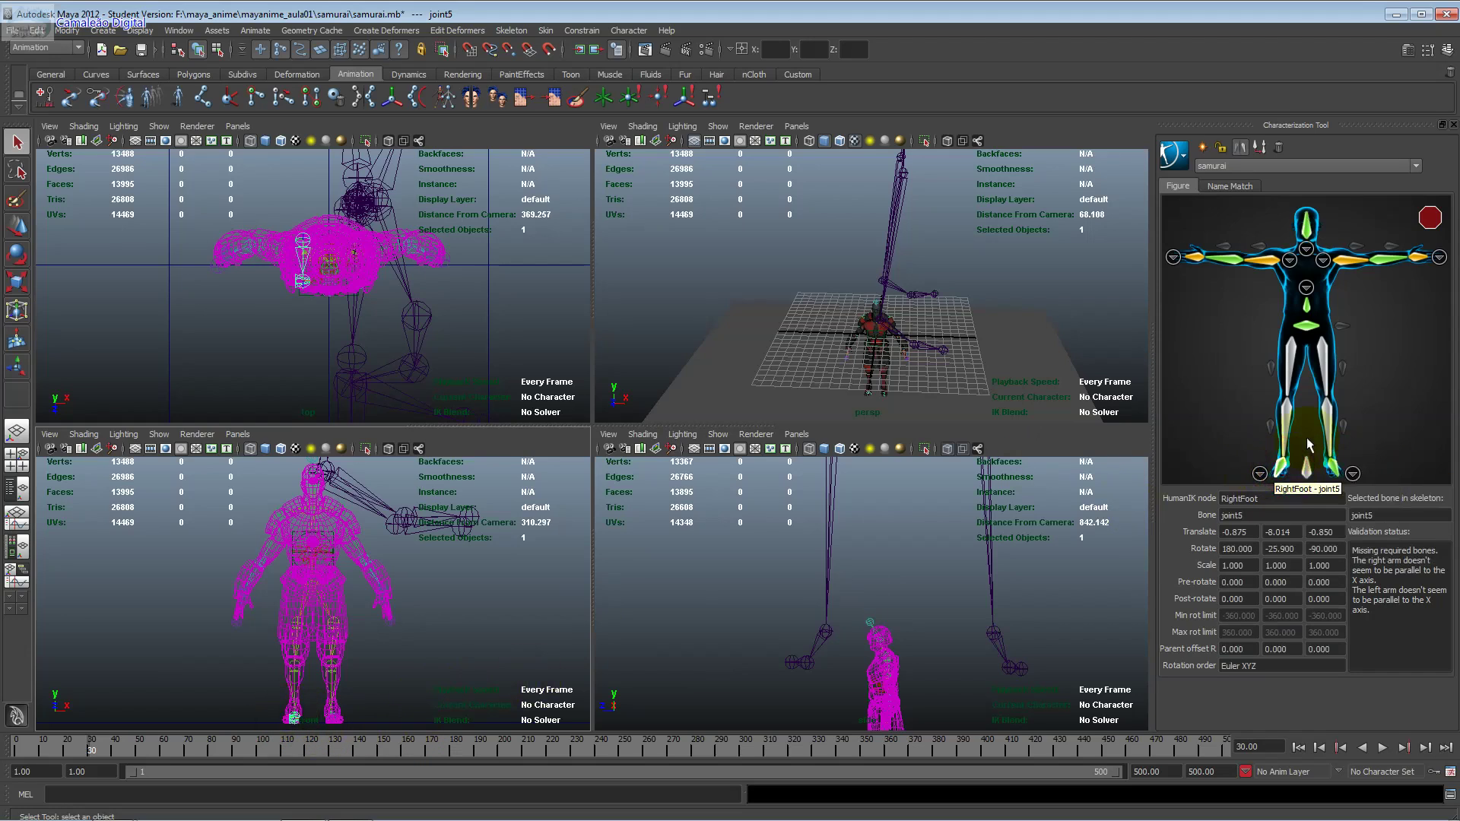
Step: Map joint9 to LeftLeg and joint4 to RightLeg
click(330, 684)
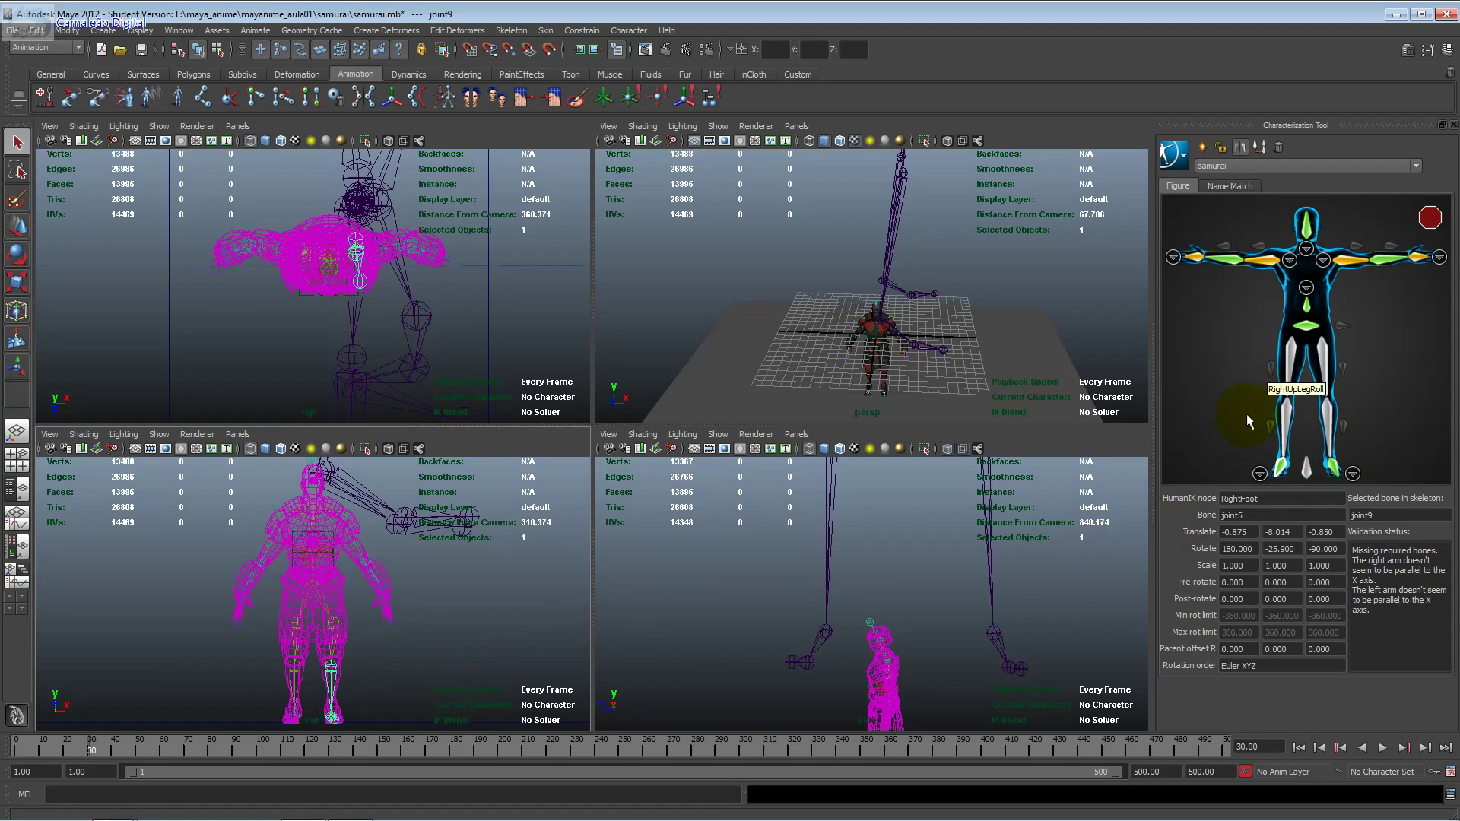
click(1327, 422)
right_click(1327, 422)
click(1346, 414)
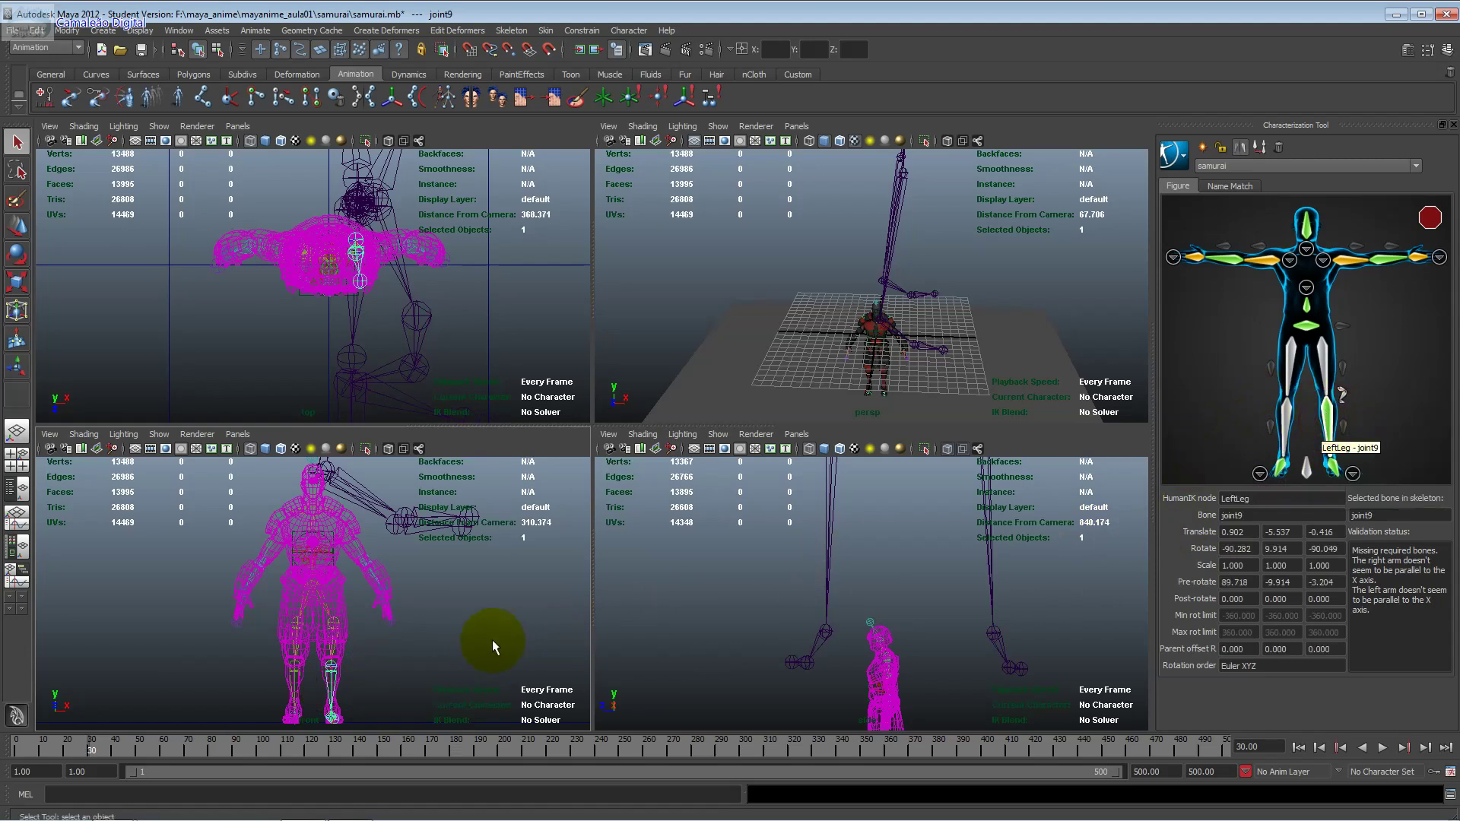
click(294, 684)
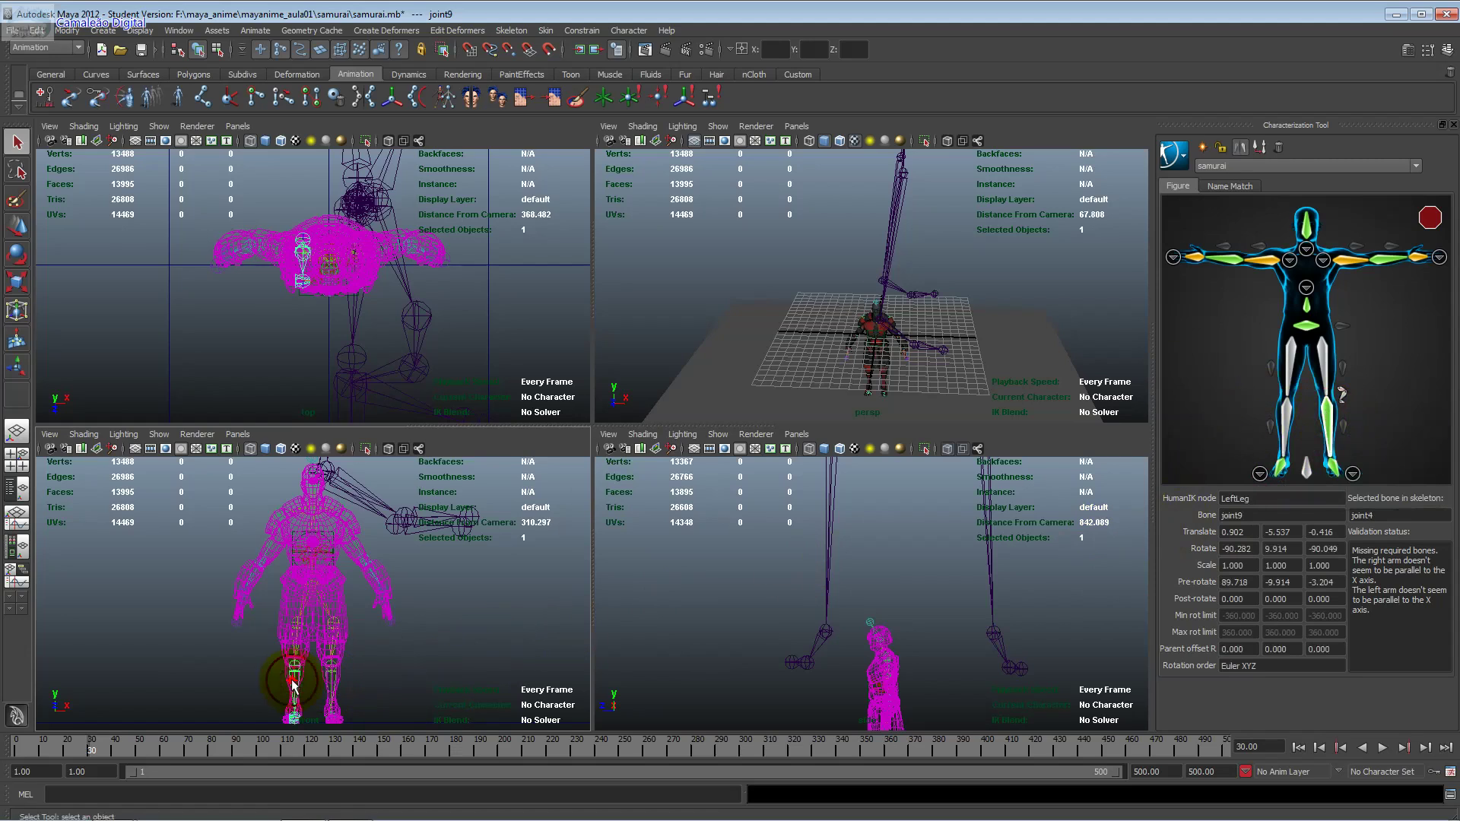
click(1284, 425)
right_click(1285, 426)
click(1304, 417)
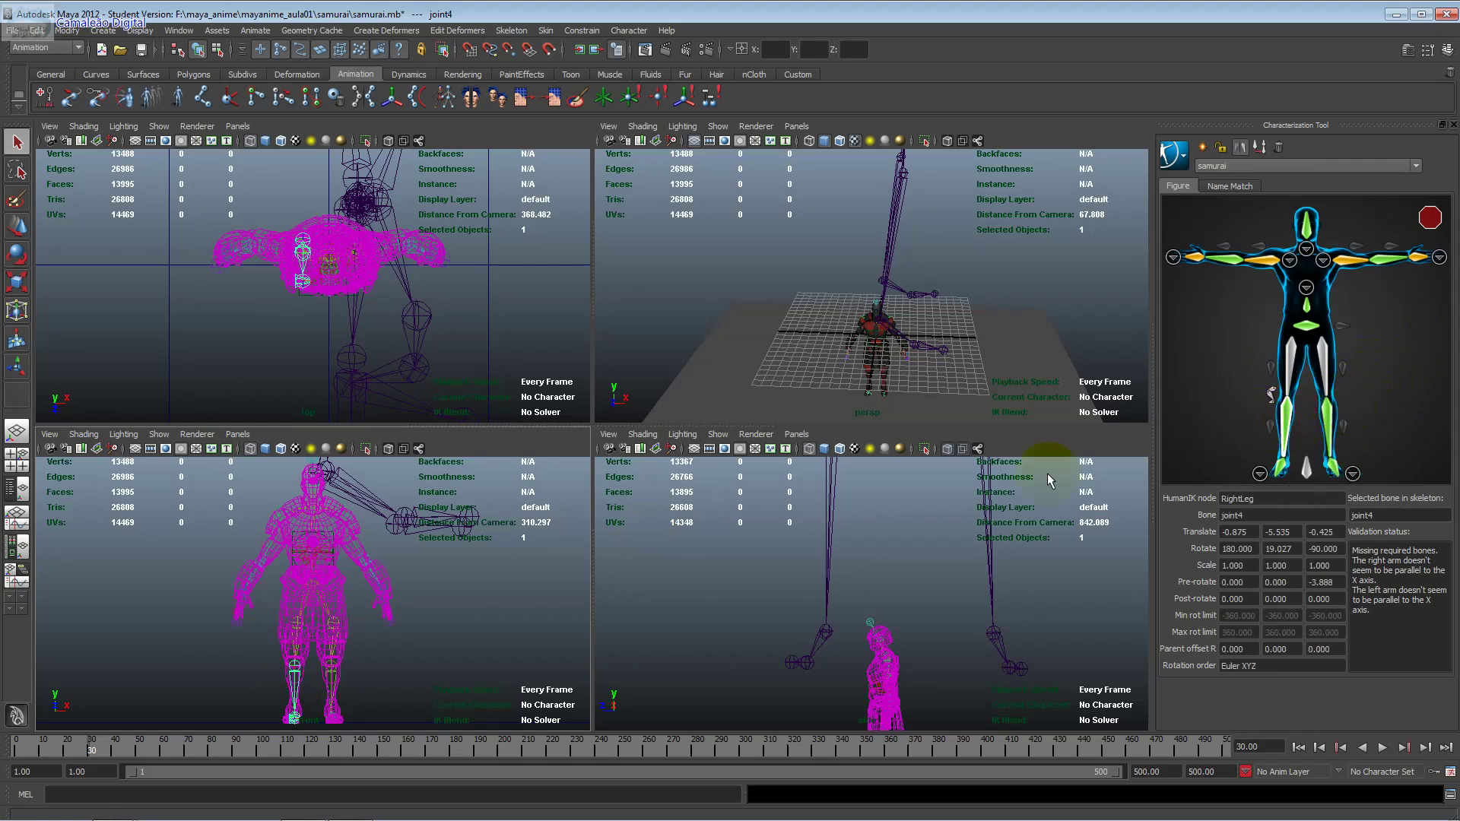
Step: Map joint8 to LeftUpLeg and joint3 to RightUpLeg
click(332, 628)
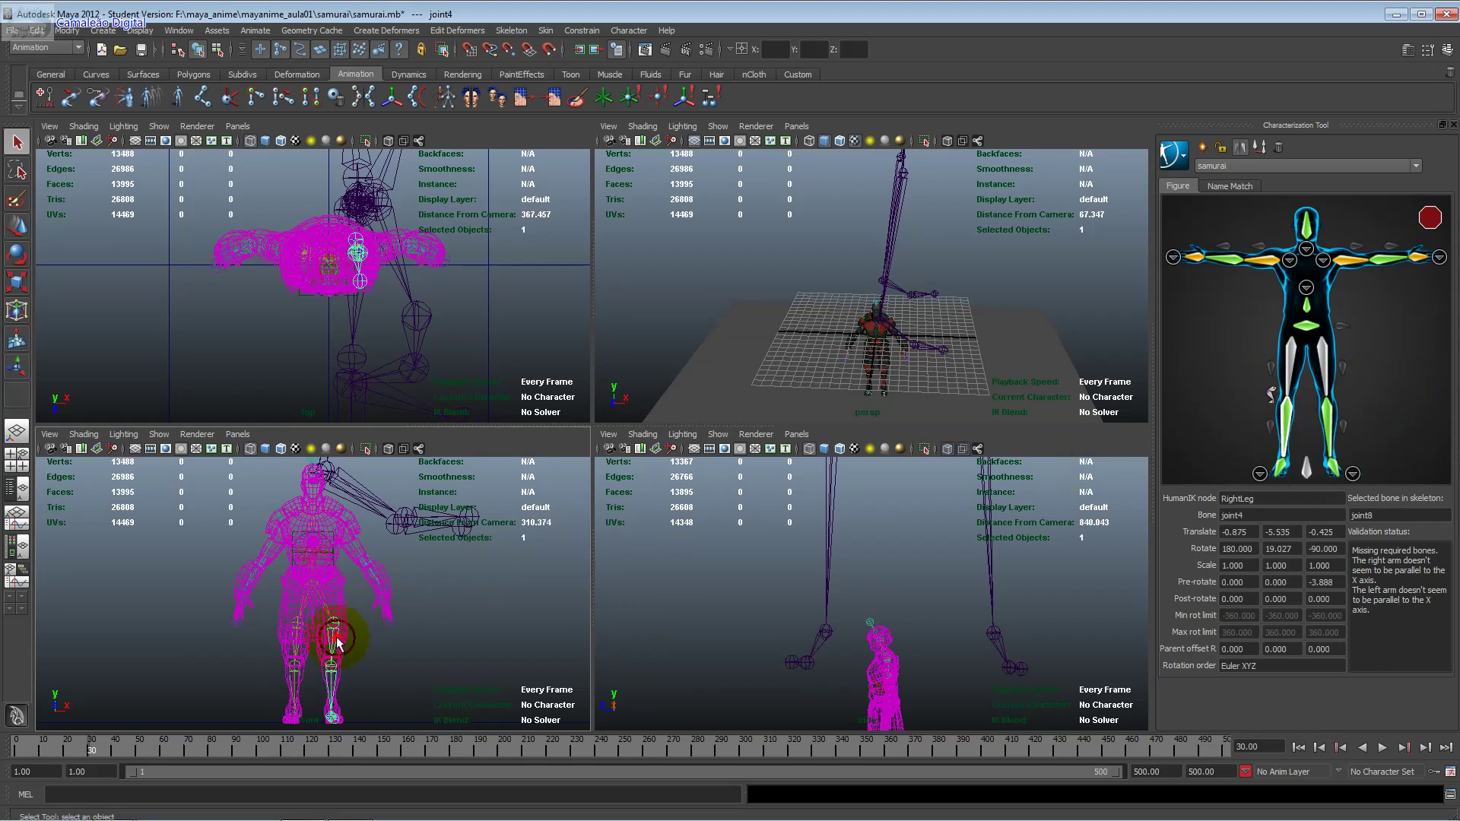
right_click(1331, 363)
click(1346, 356)
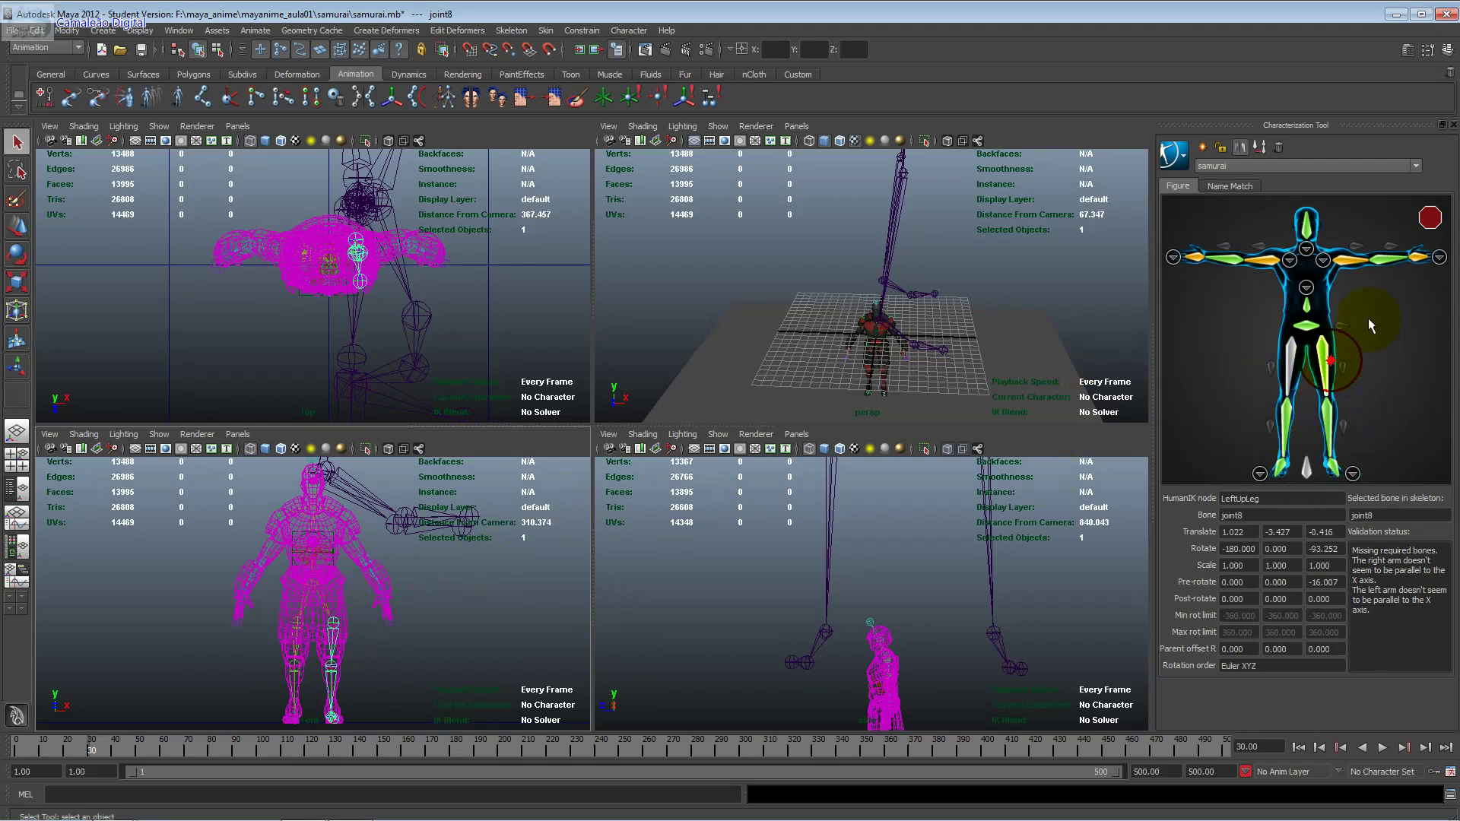
click(307, 620)
click(1295, 352)
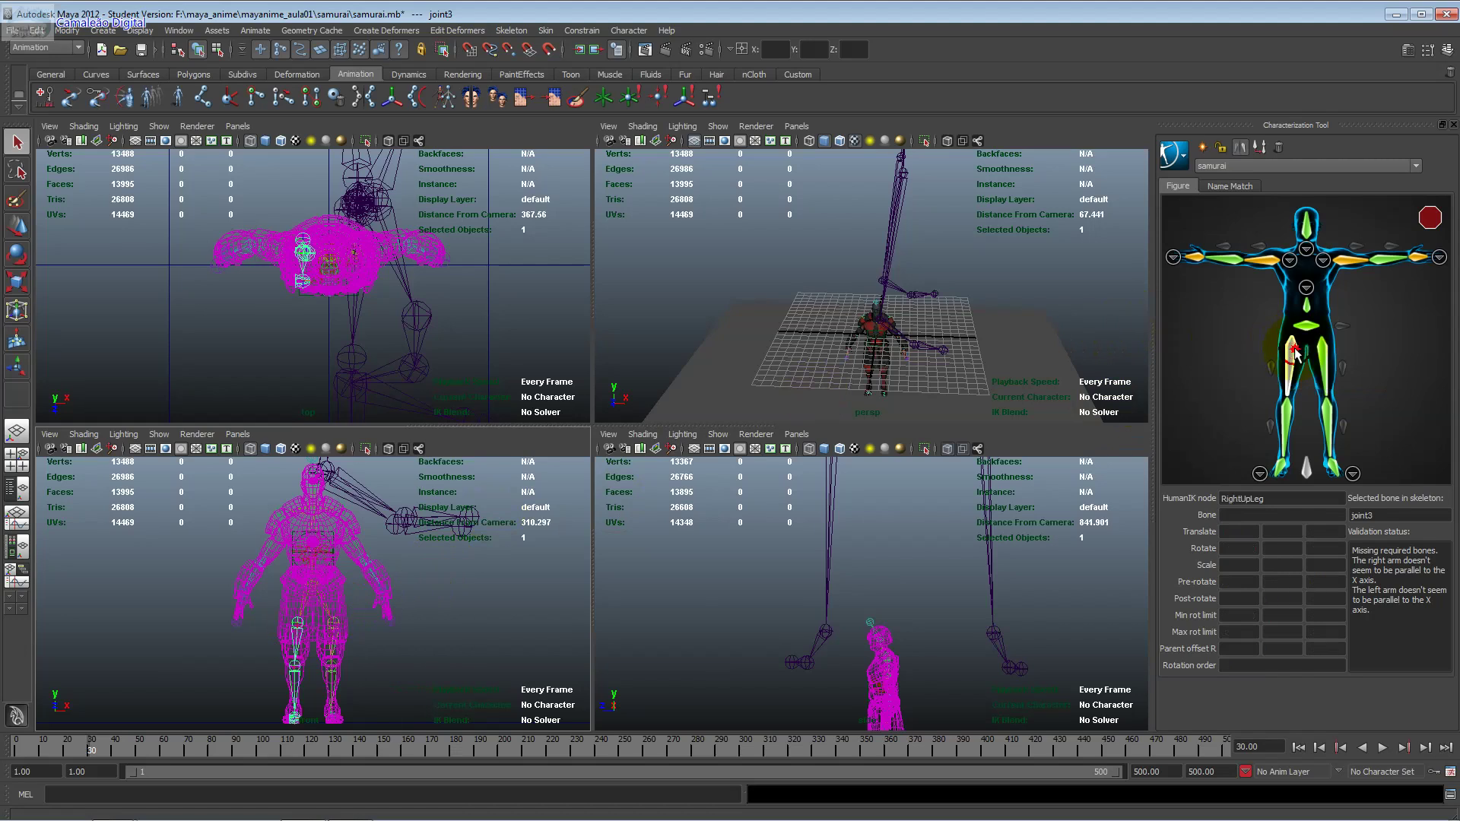
right_click(1295, 352)
click(1299, 357)
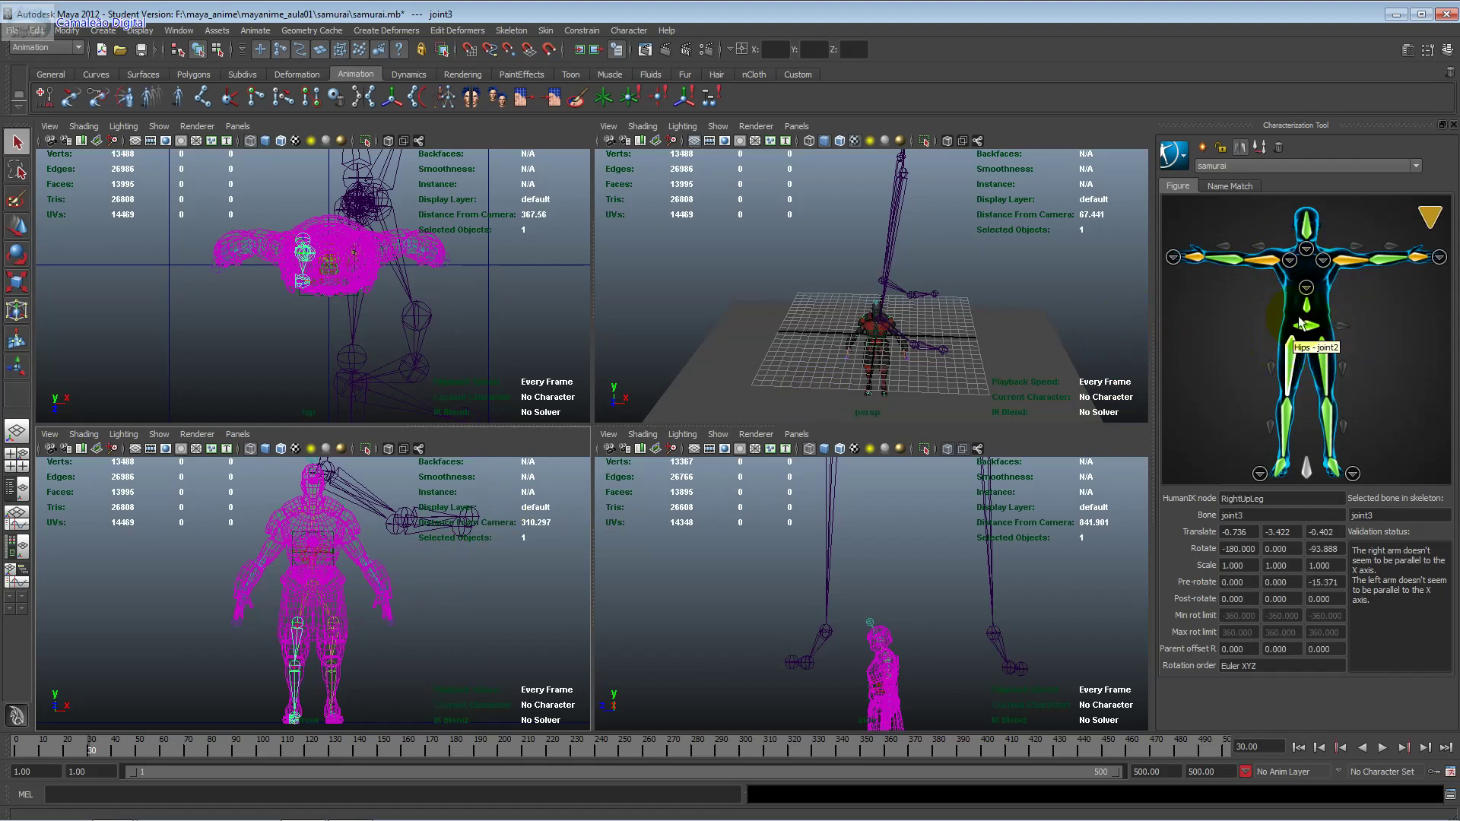
Step: Lock the samurai characterization and inspect the animacao BVH1 mocap skeleton's hips
click(1220, 146)
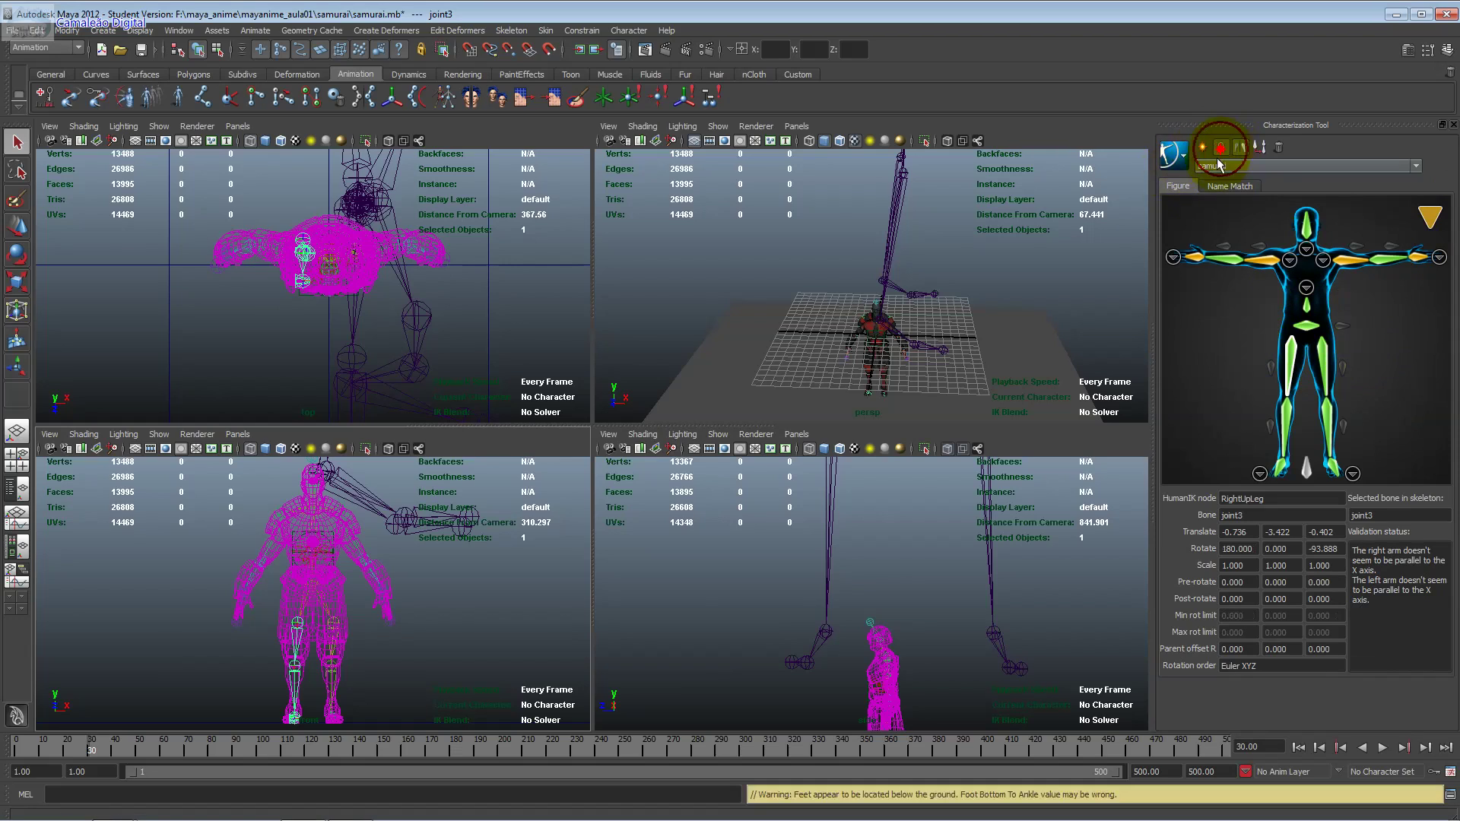
click(1217, 166)
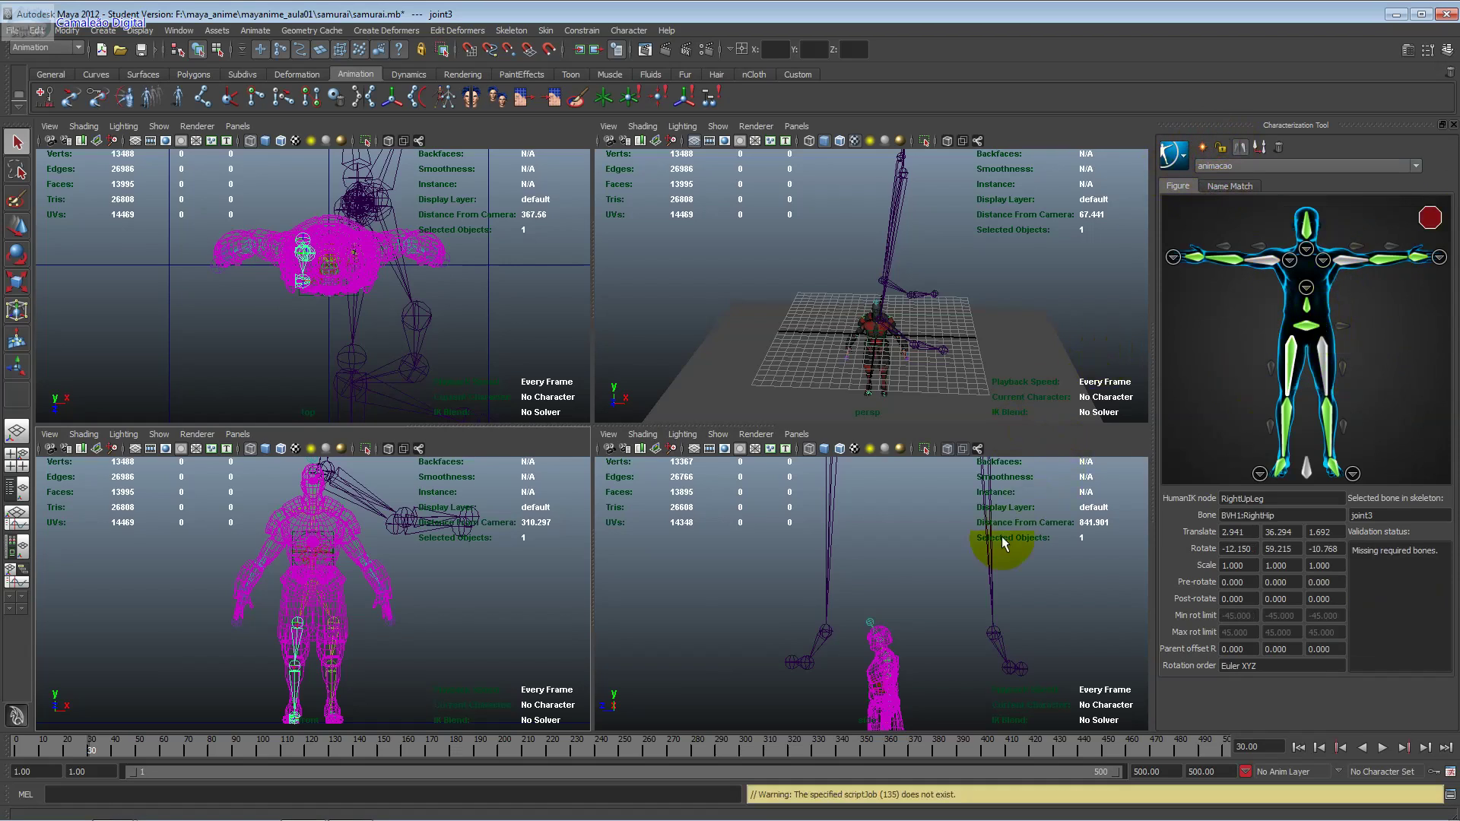
click(992, 555)
scroll(981, 555, down, 2)
scroll(981, 555, down, 2)
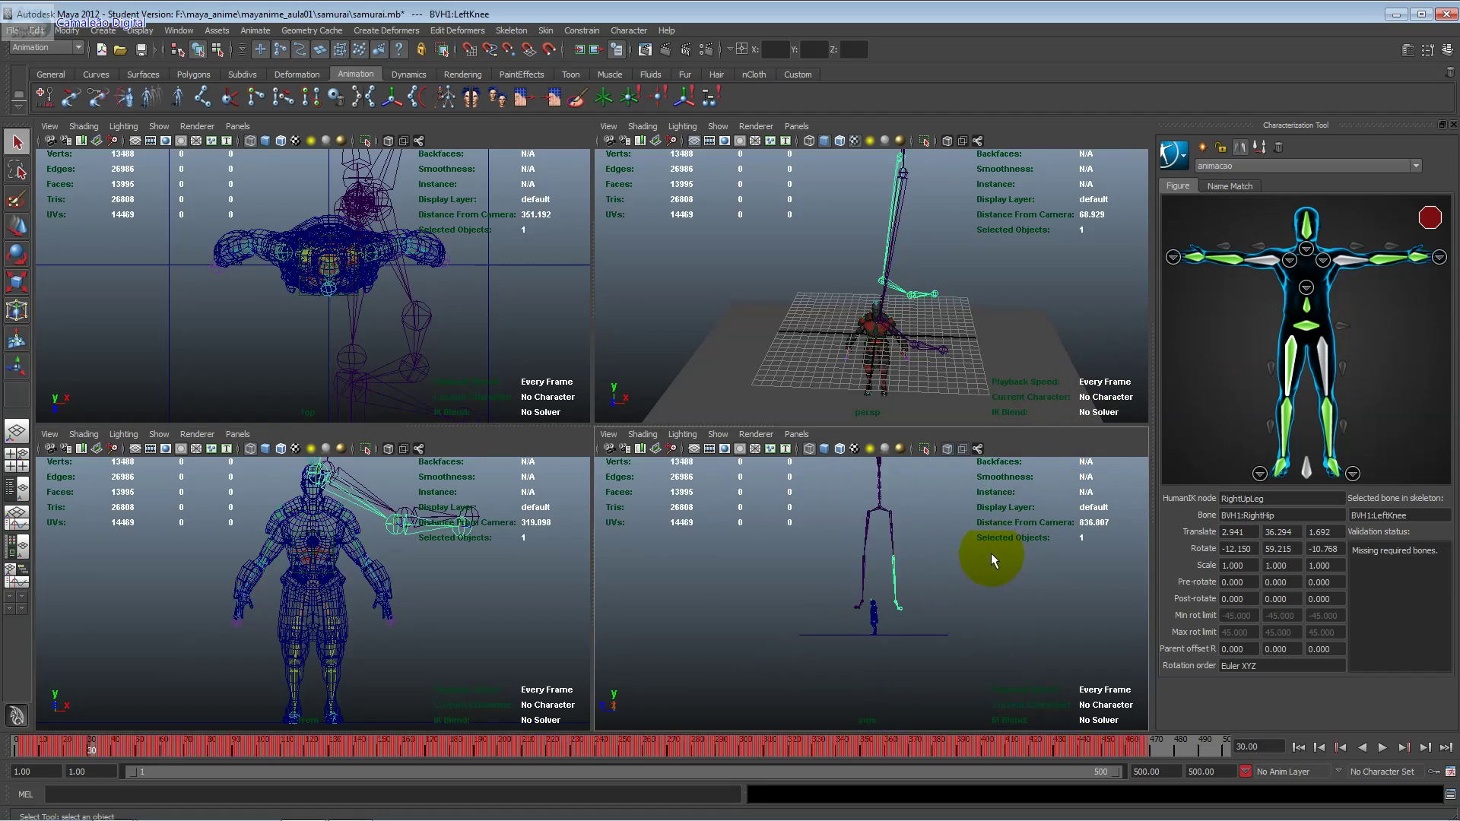
click(879, 514)
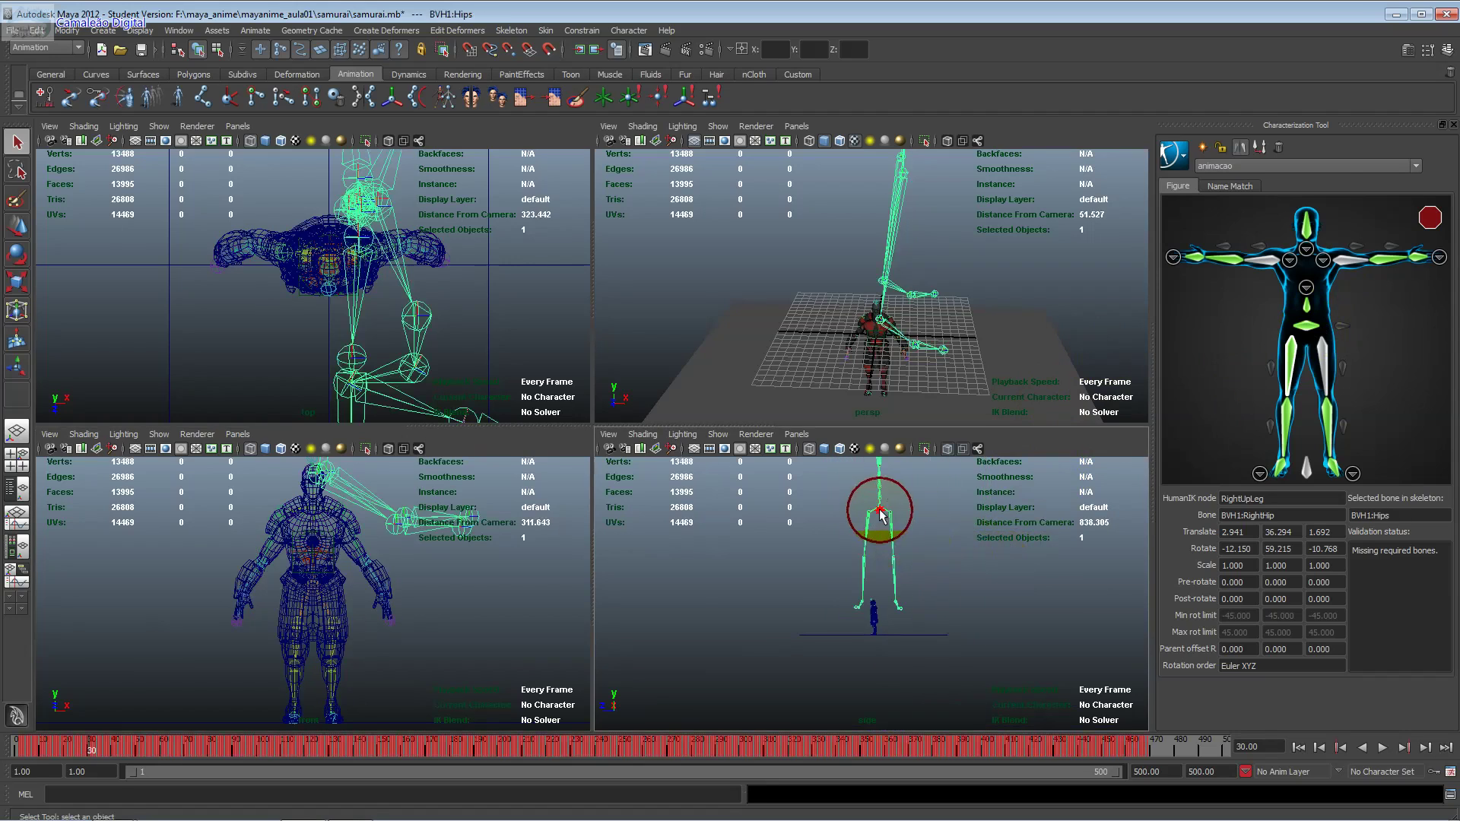
Step: Switch back to the samurai character and select its hip joint joint2
click(1318, 175)
click(1217, 183)
click(1183, 160)
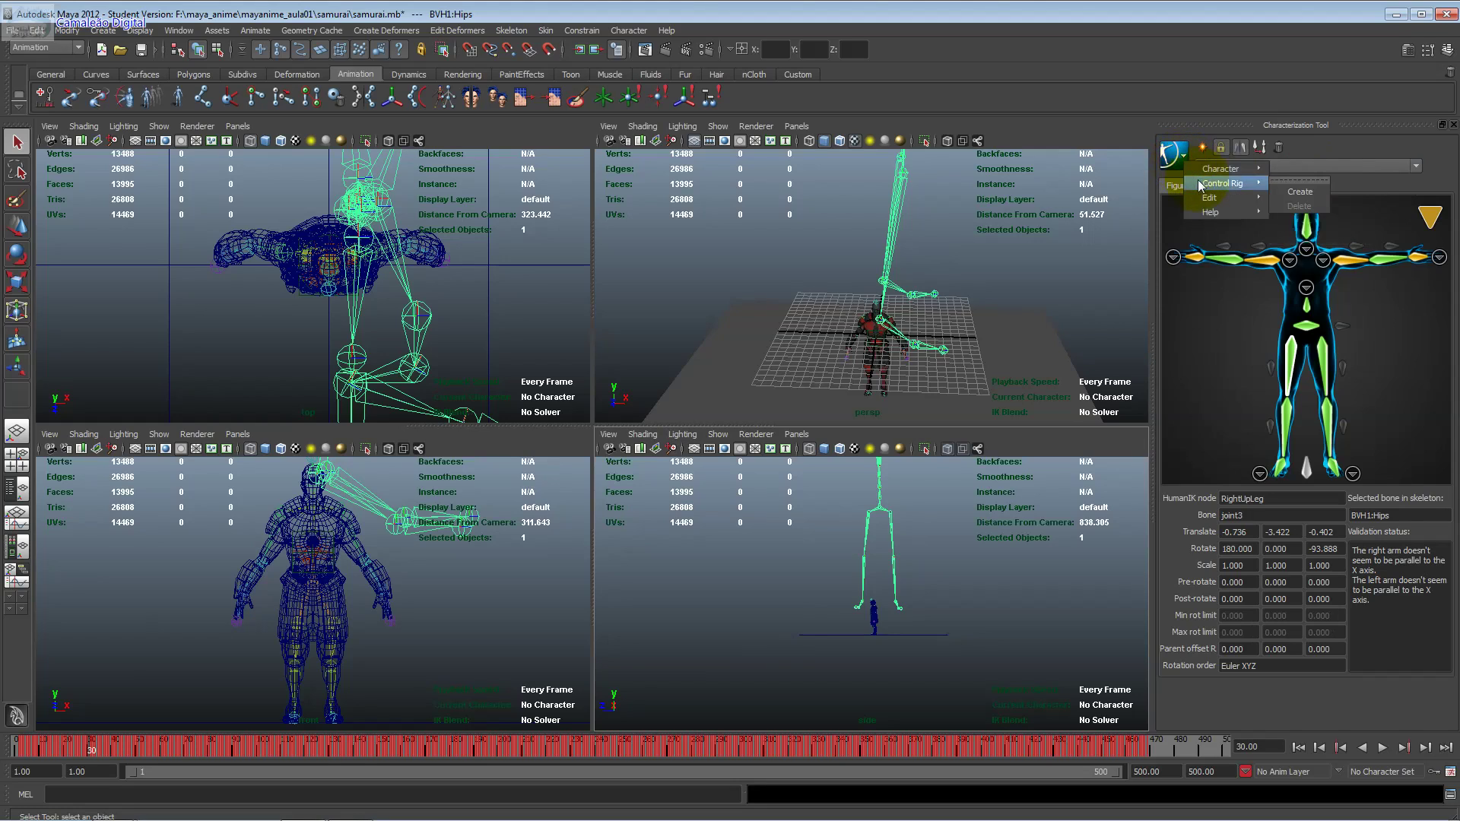
mouse_move(1220, 169)
click(1257, 111)
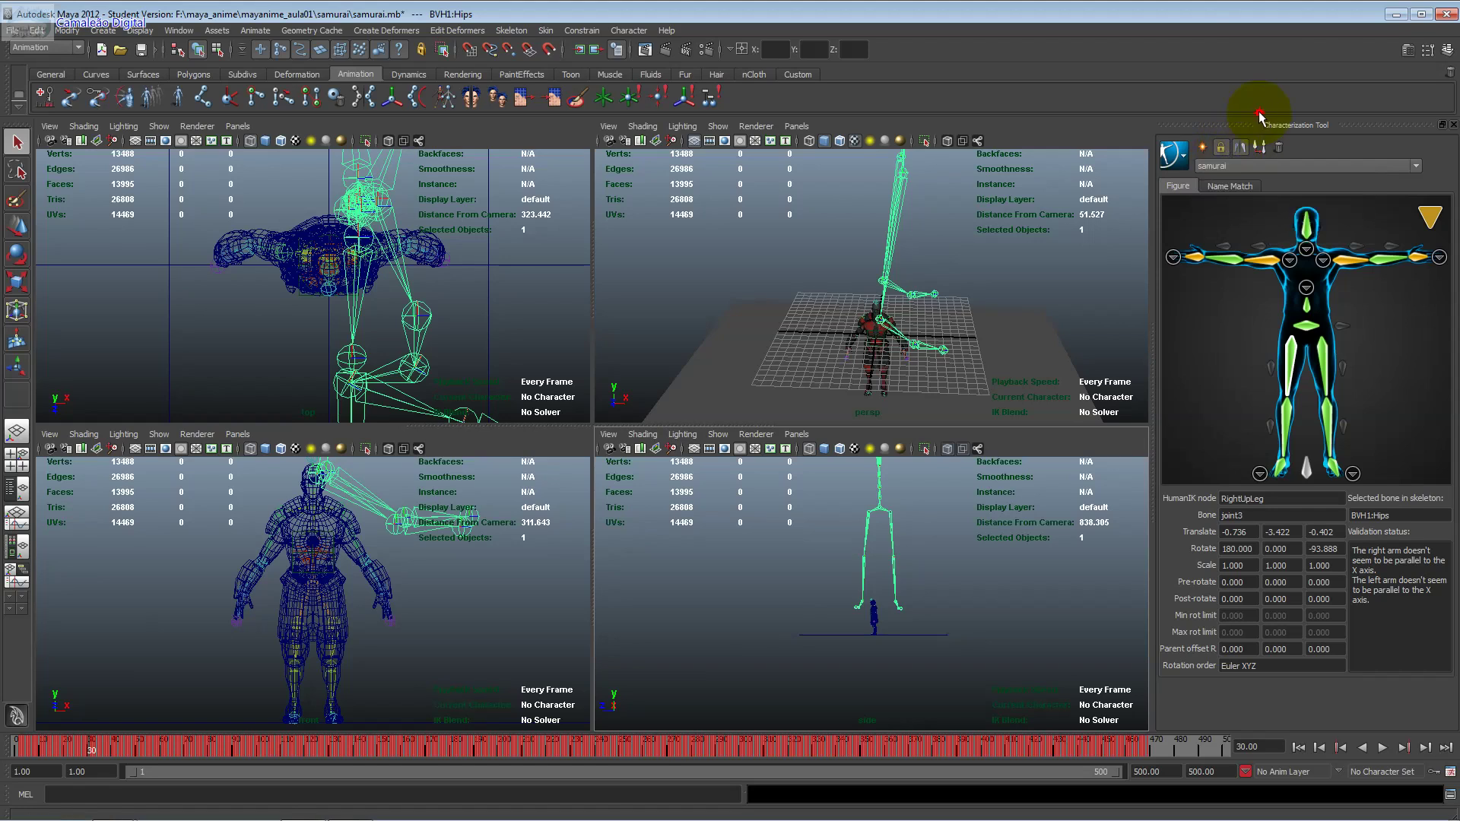
click(312, 565)
click(312, 564)
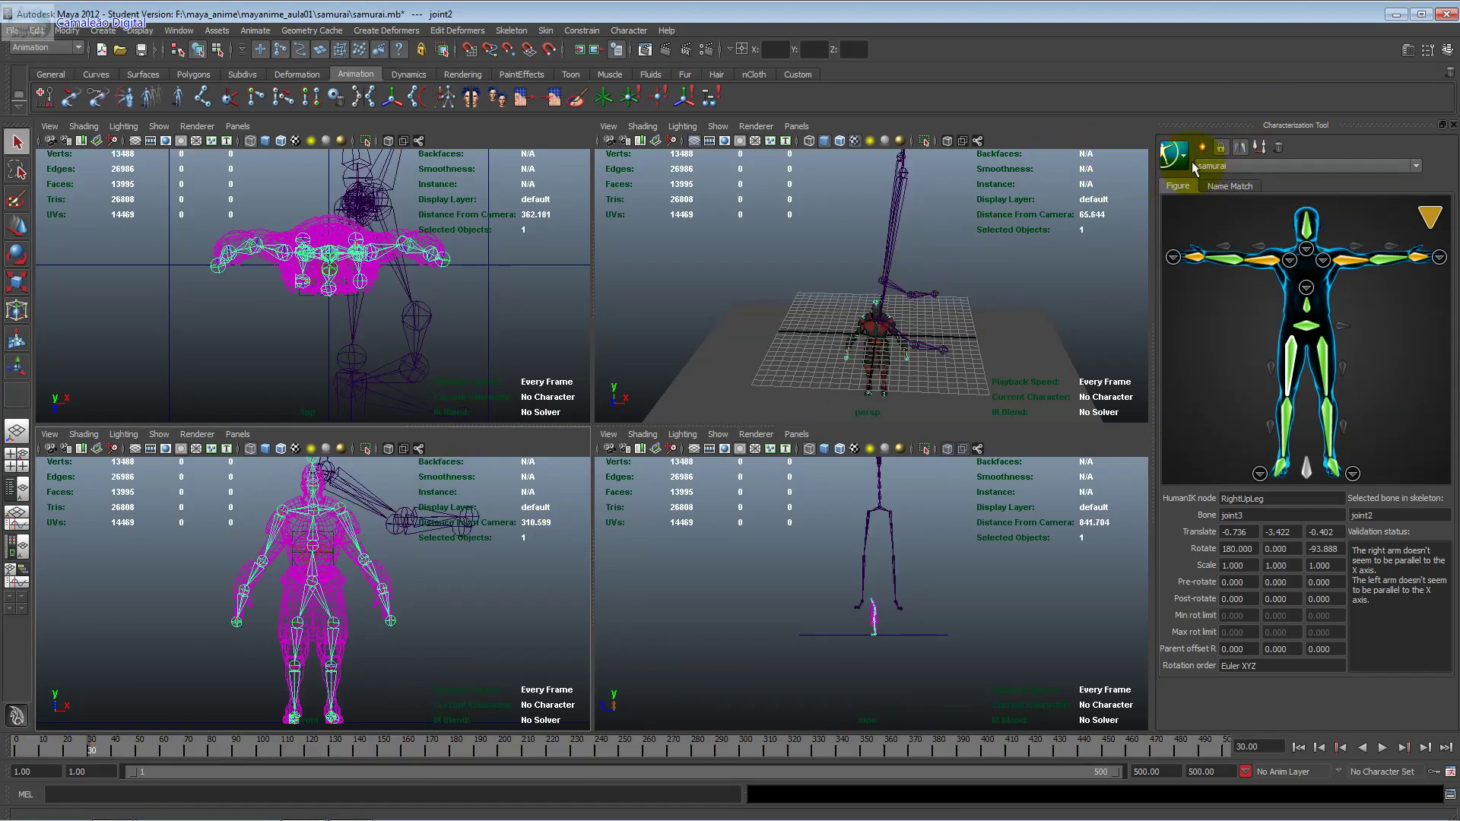
Step: Create samurai_ControlRig via Control Rig > Create and select its spine control
click(1173, 154)
mouse_move(1225, 183)
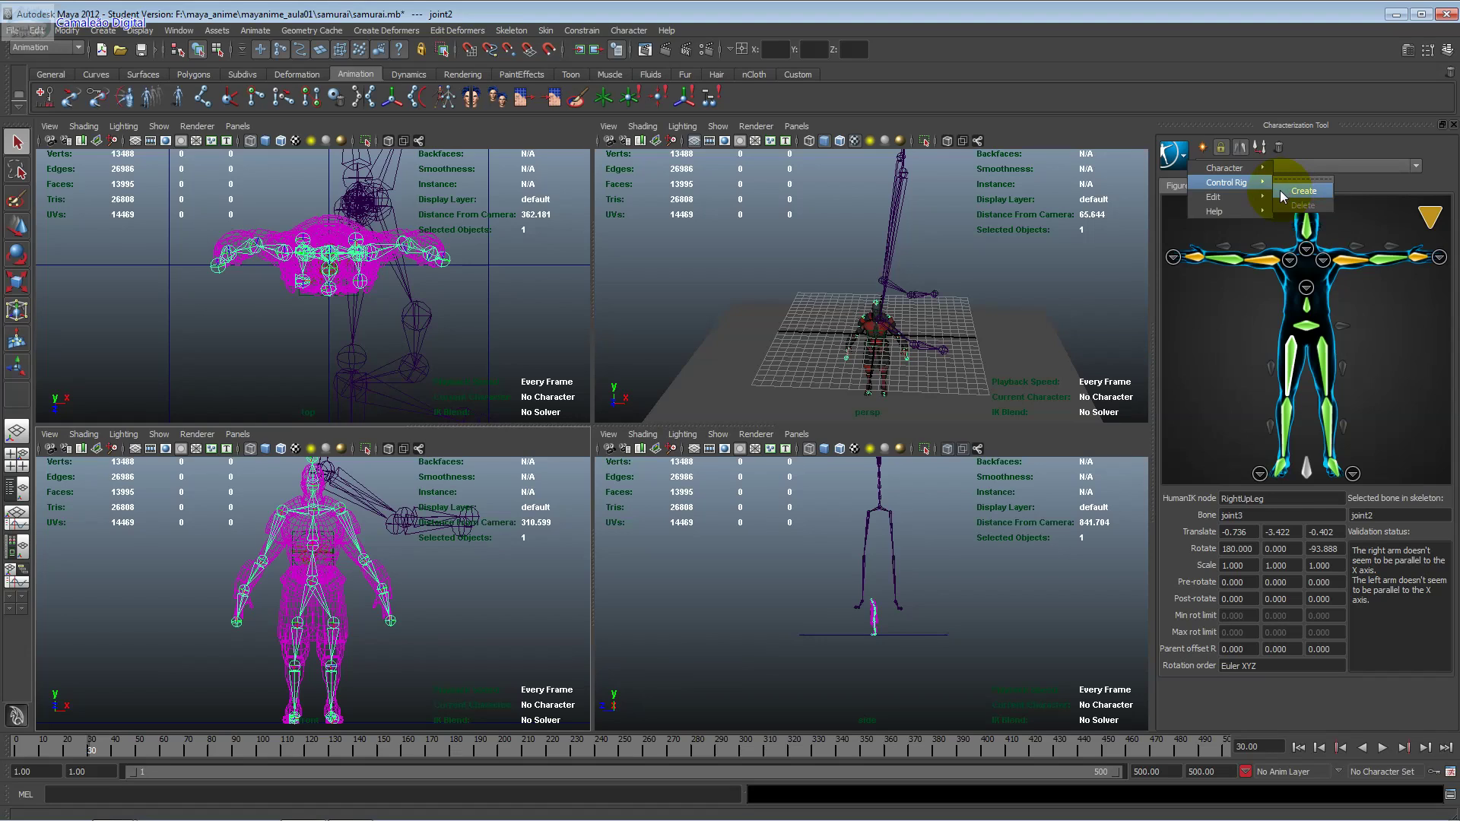
click(1280, 190)
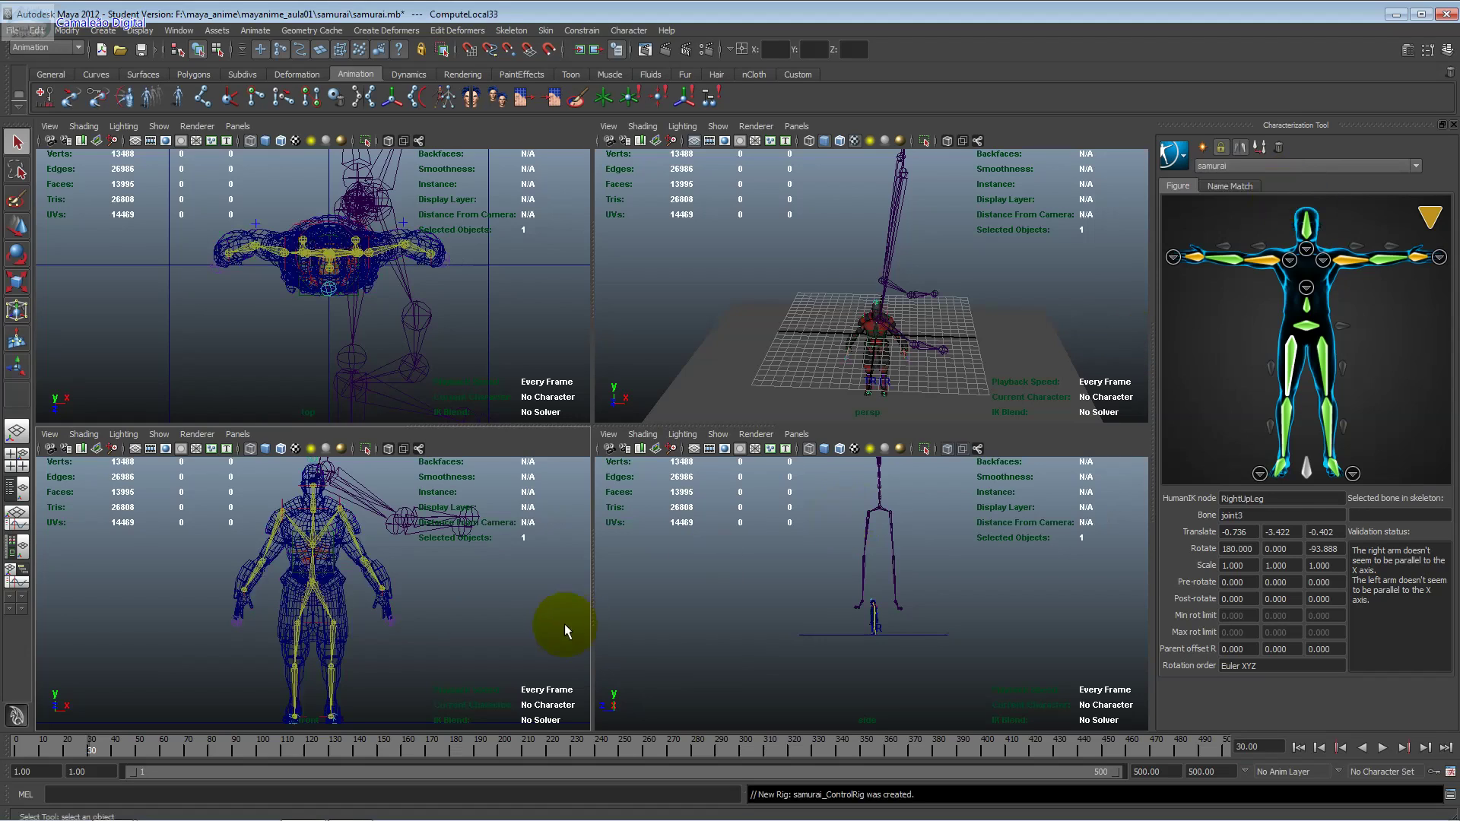
click(306, 545)
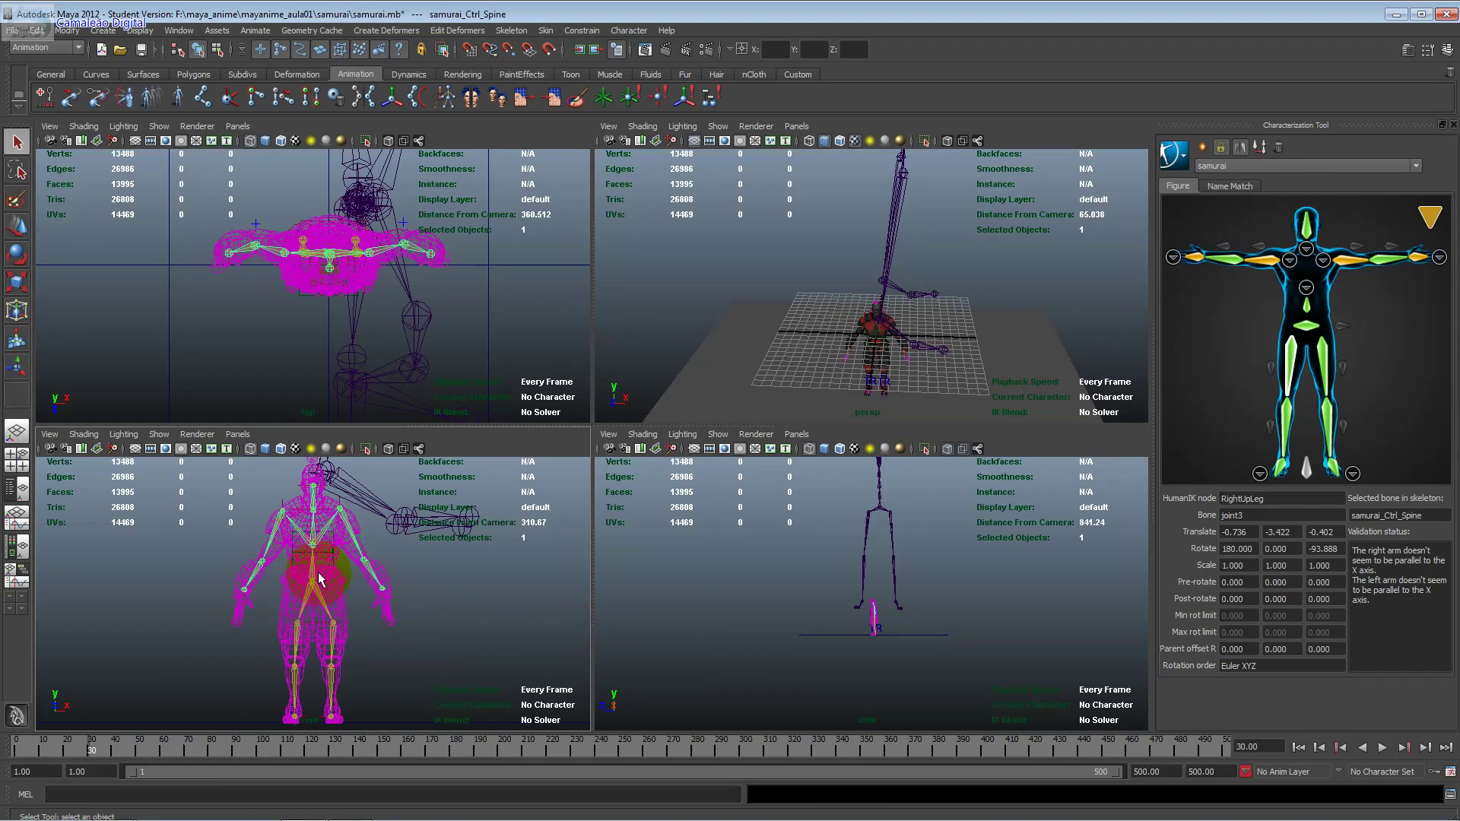
click(1264, 262)
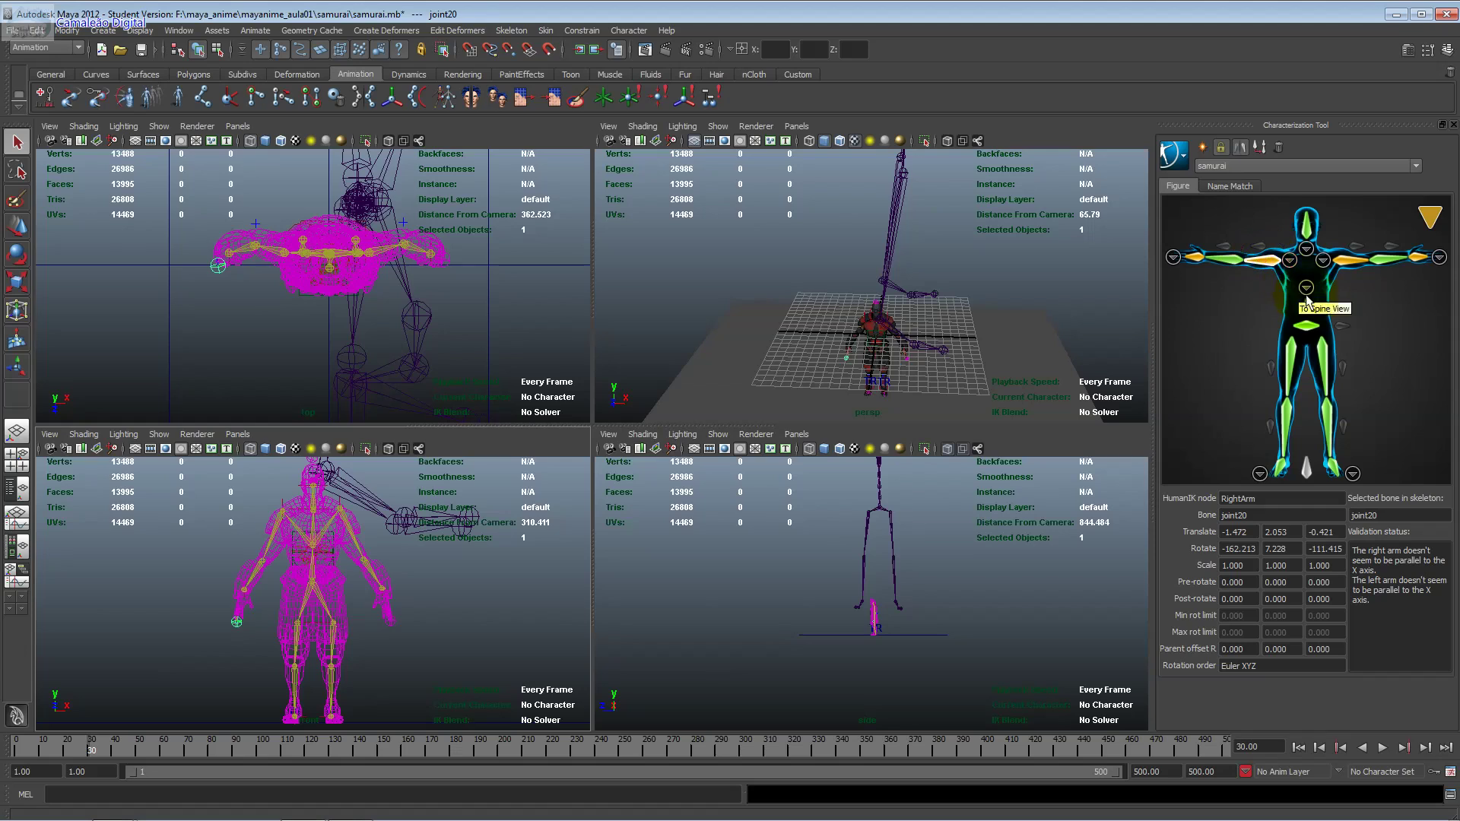
click(217, 580)
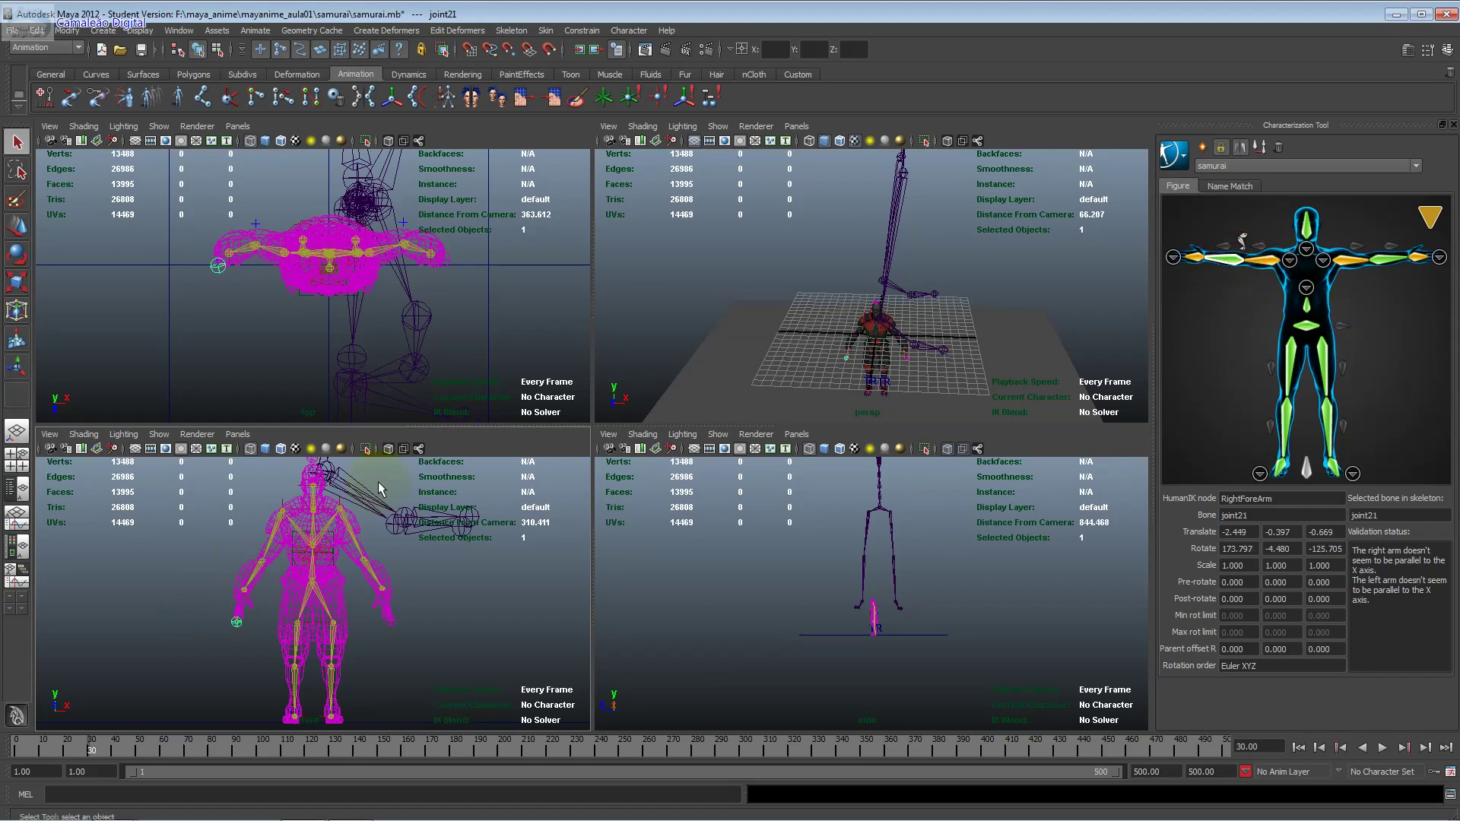
click(1291, 376)
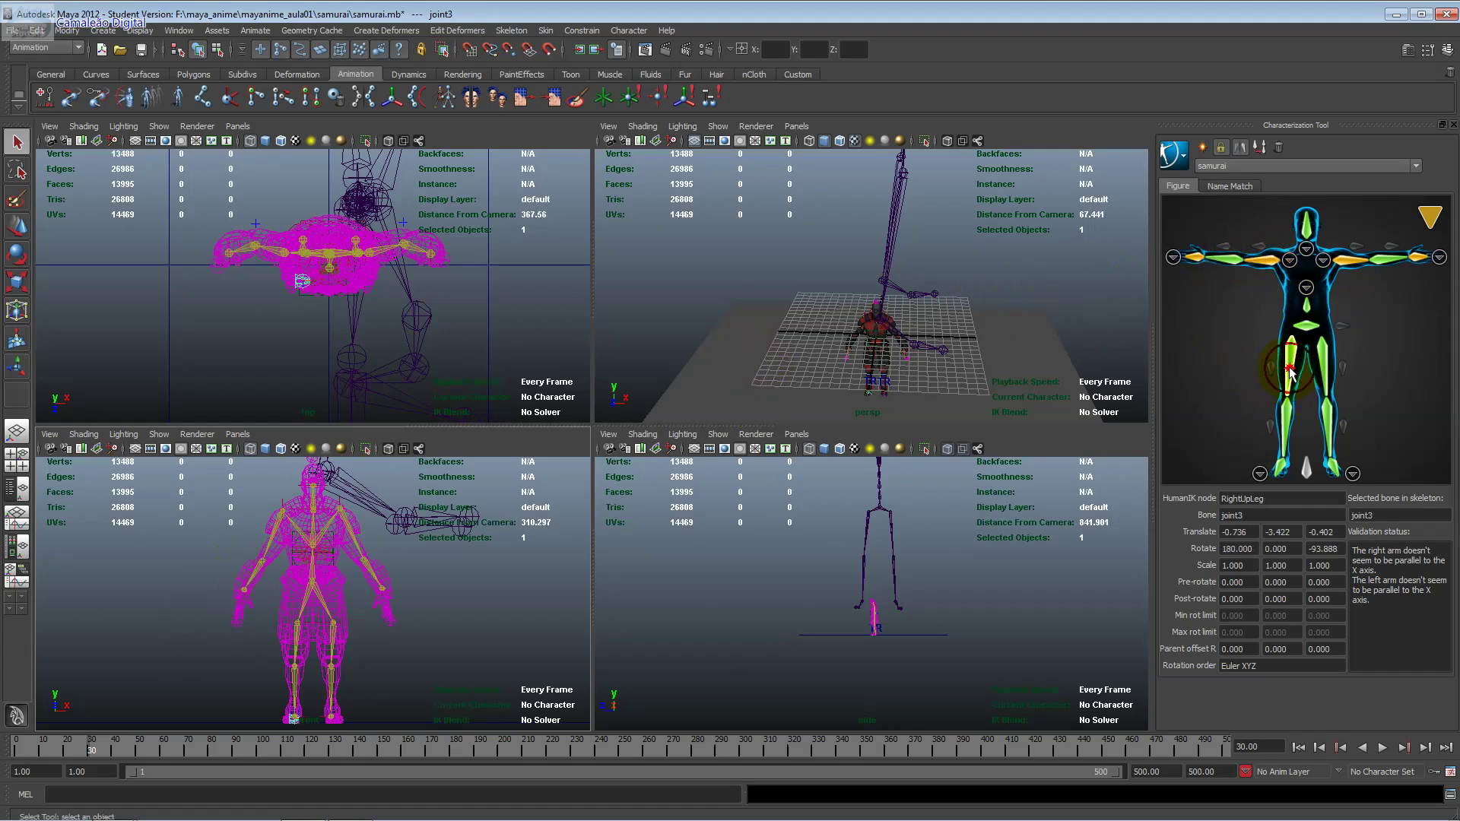
click(1318, 372)
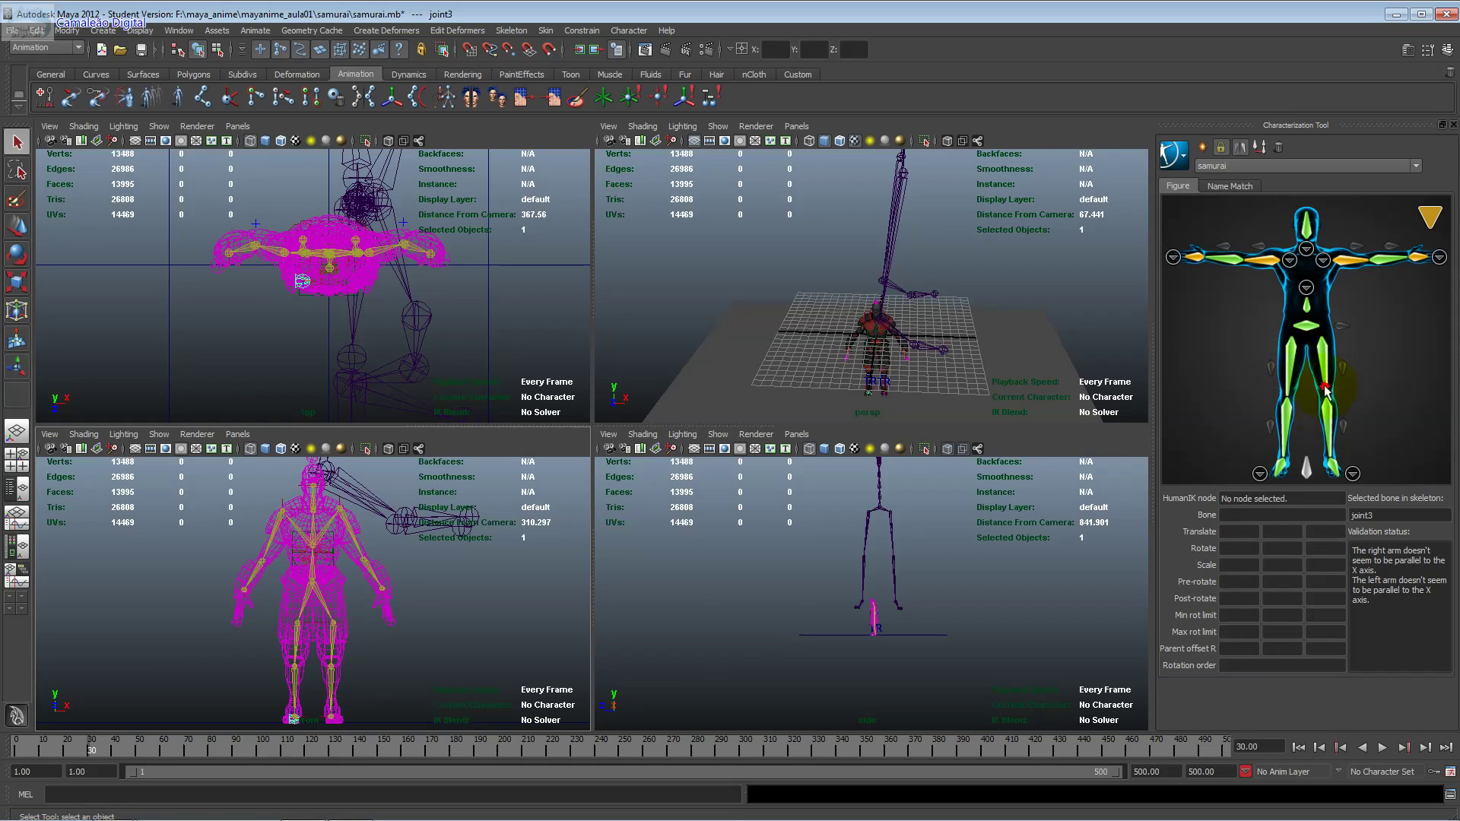
click(1330, 405)
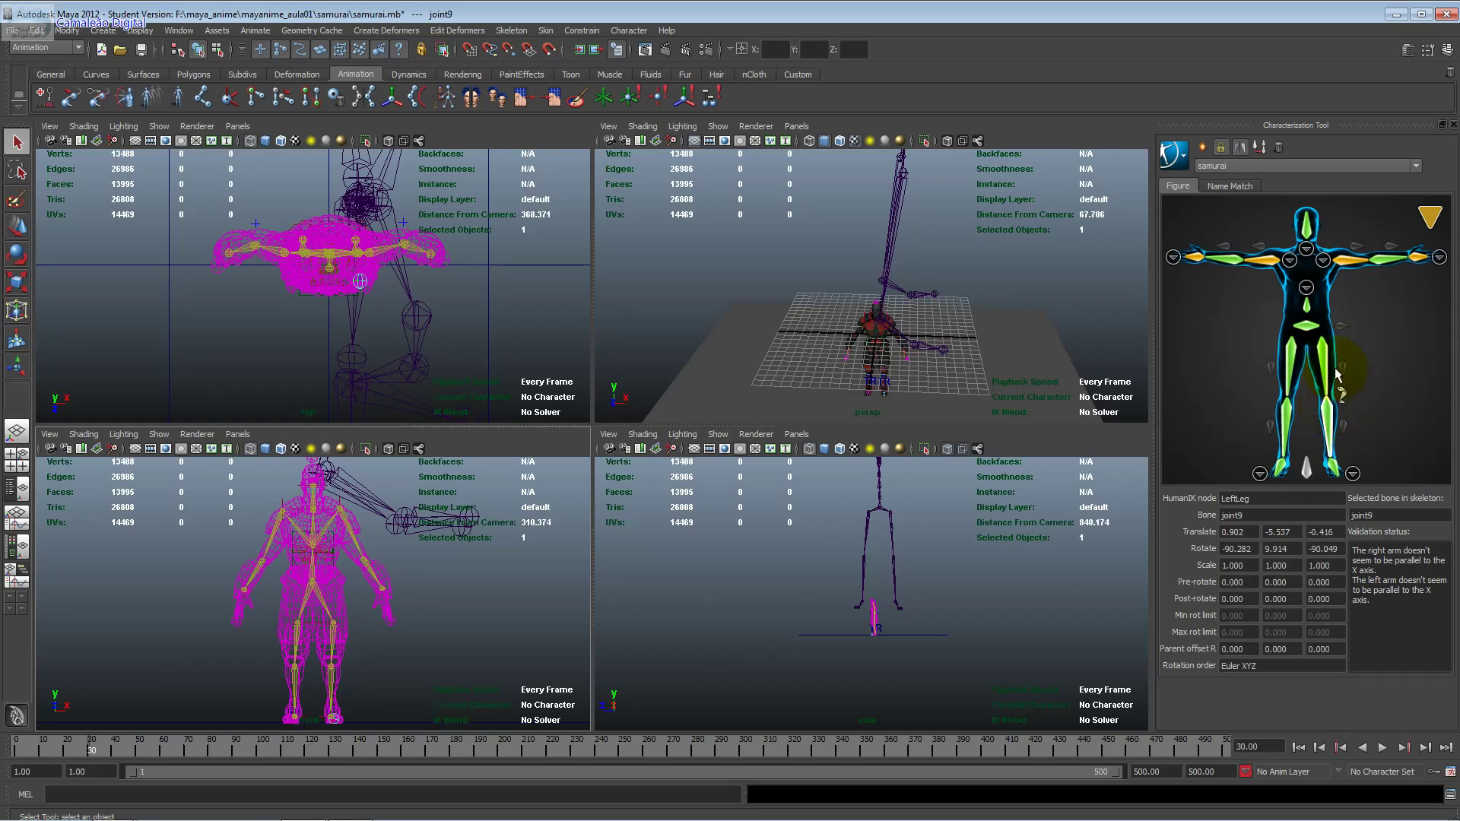
click(1374, 260)
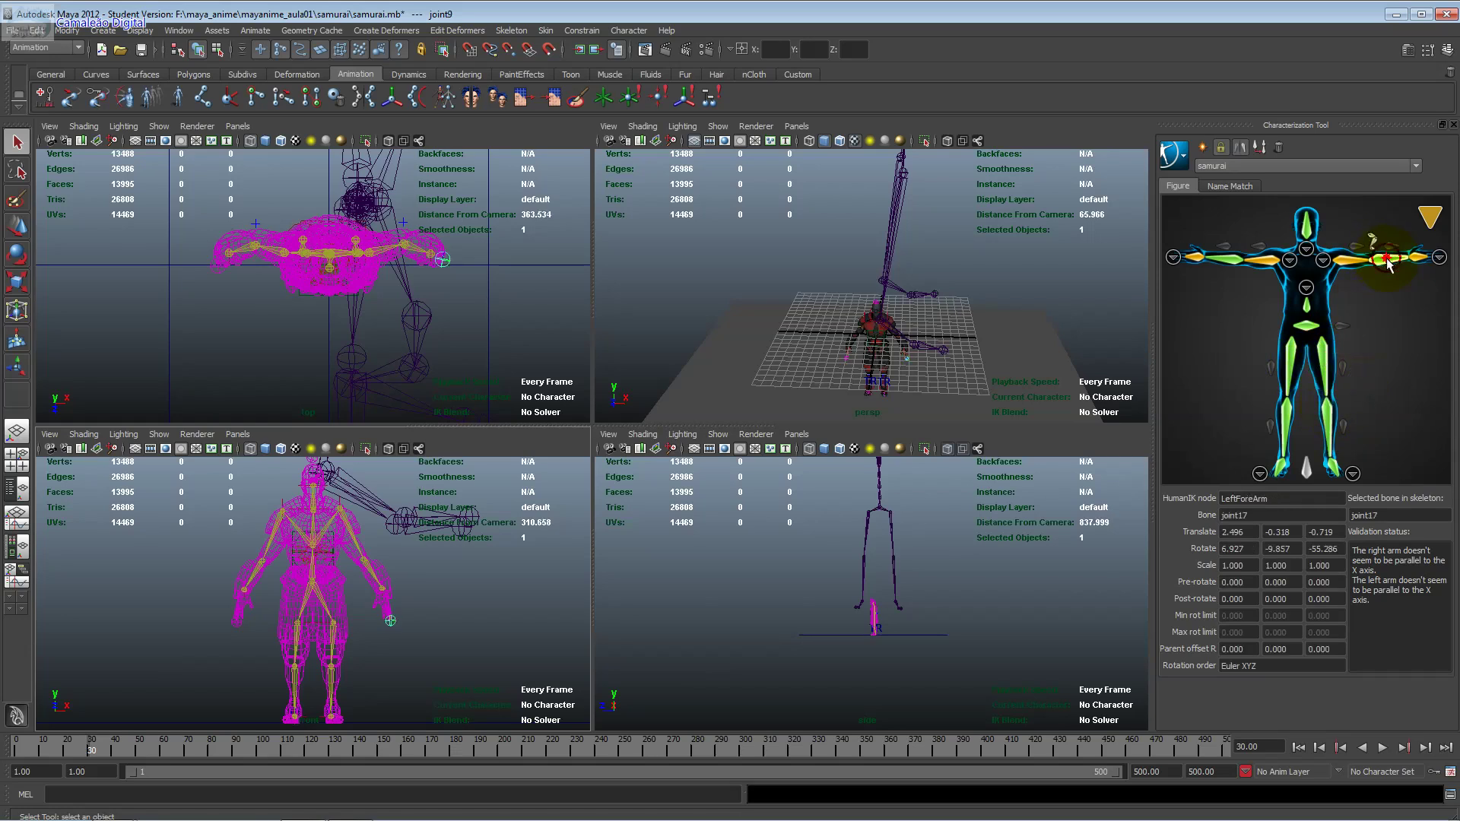
click(1346, 262)
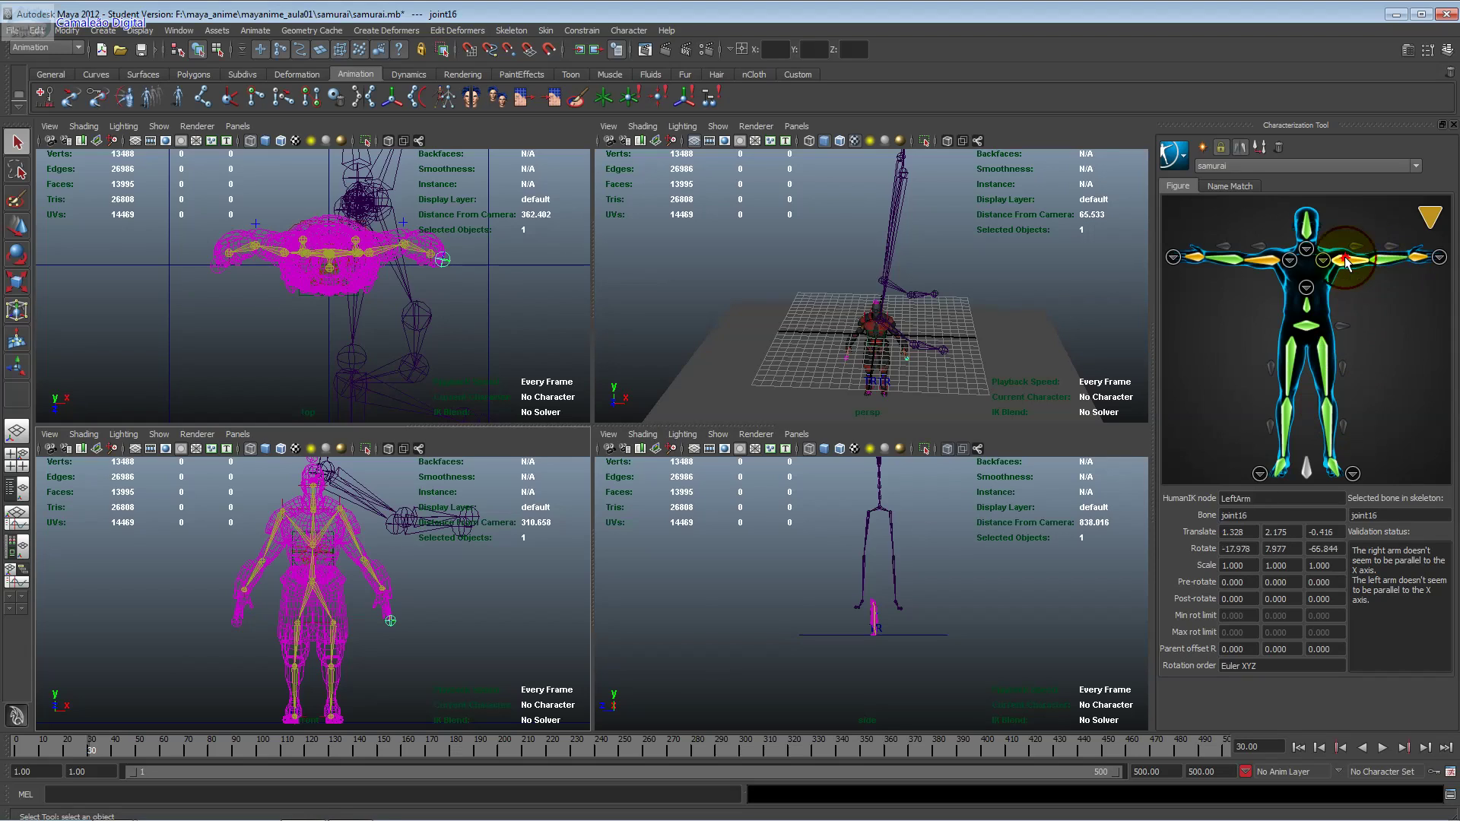
click(1226, 263)
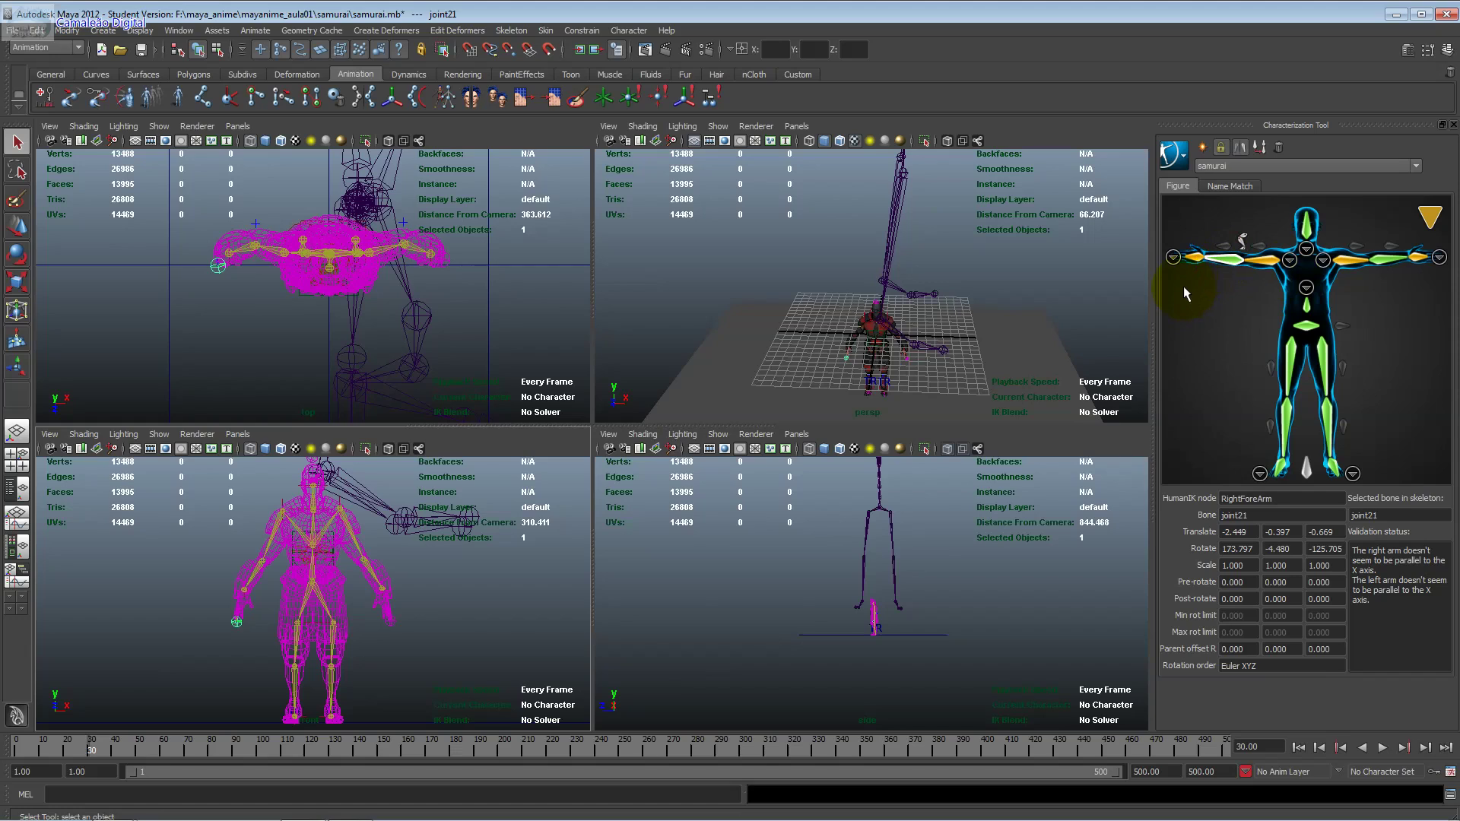
click(1191, 261)
click(1181, 258)
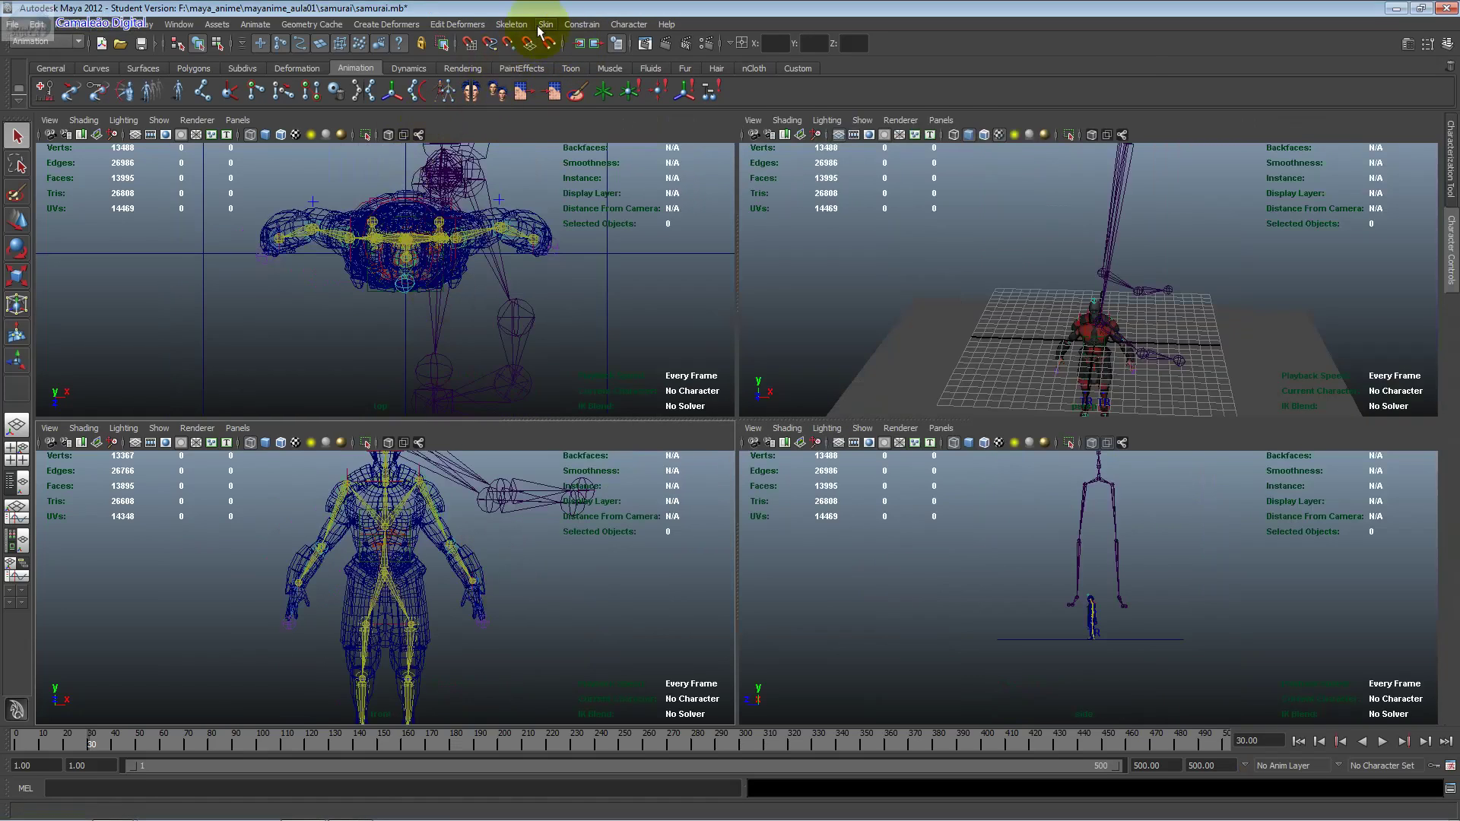
Step: Open the HumanIK Characterization Tool, select the samurai skeleton, and show Character Controls
click(513, 24)
mouse_move(545, 208)
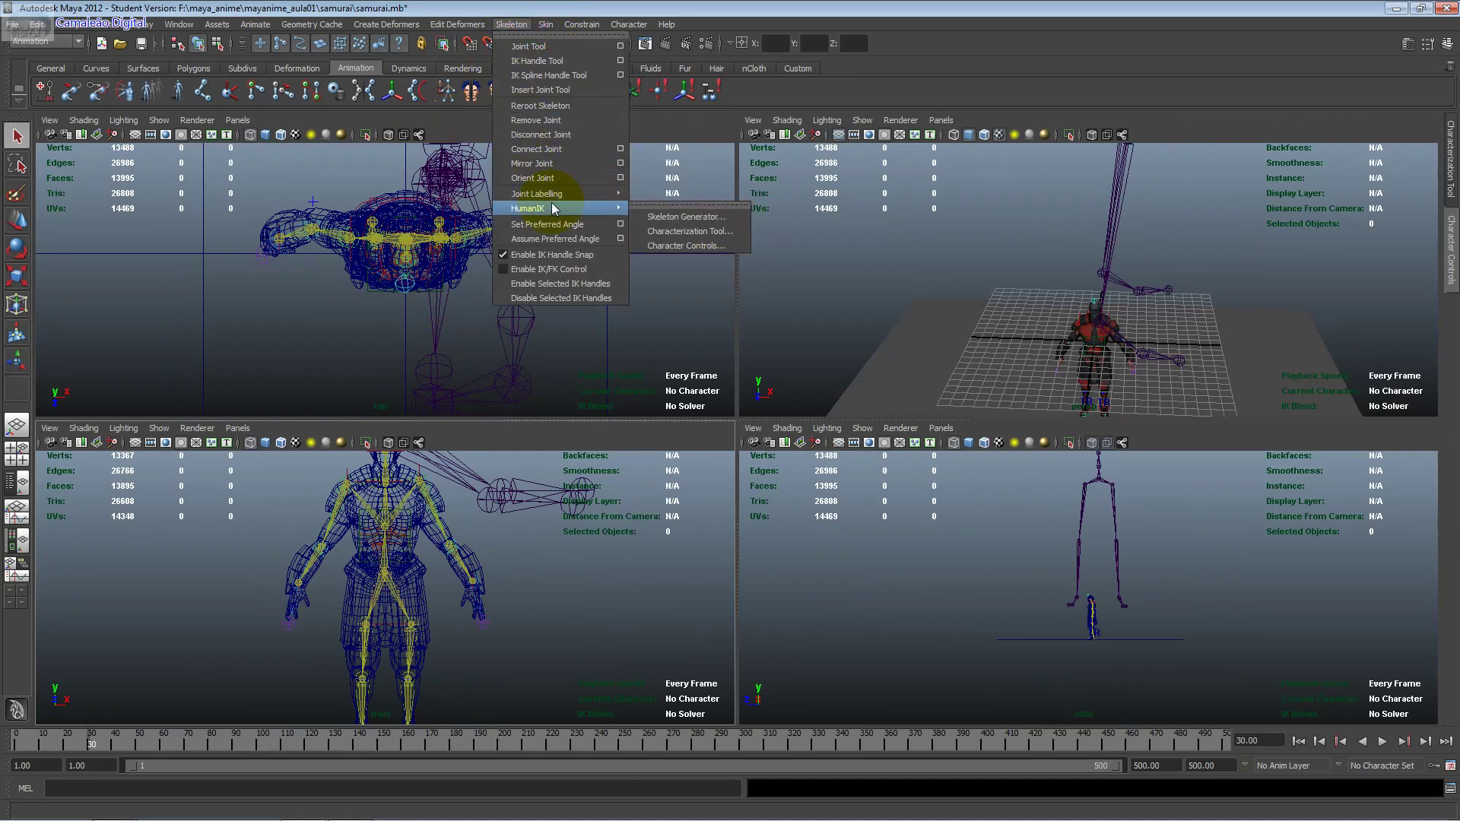
click(682, 246)
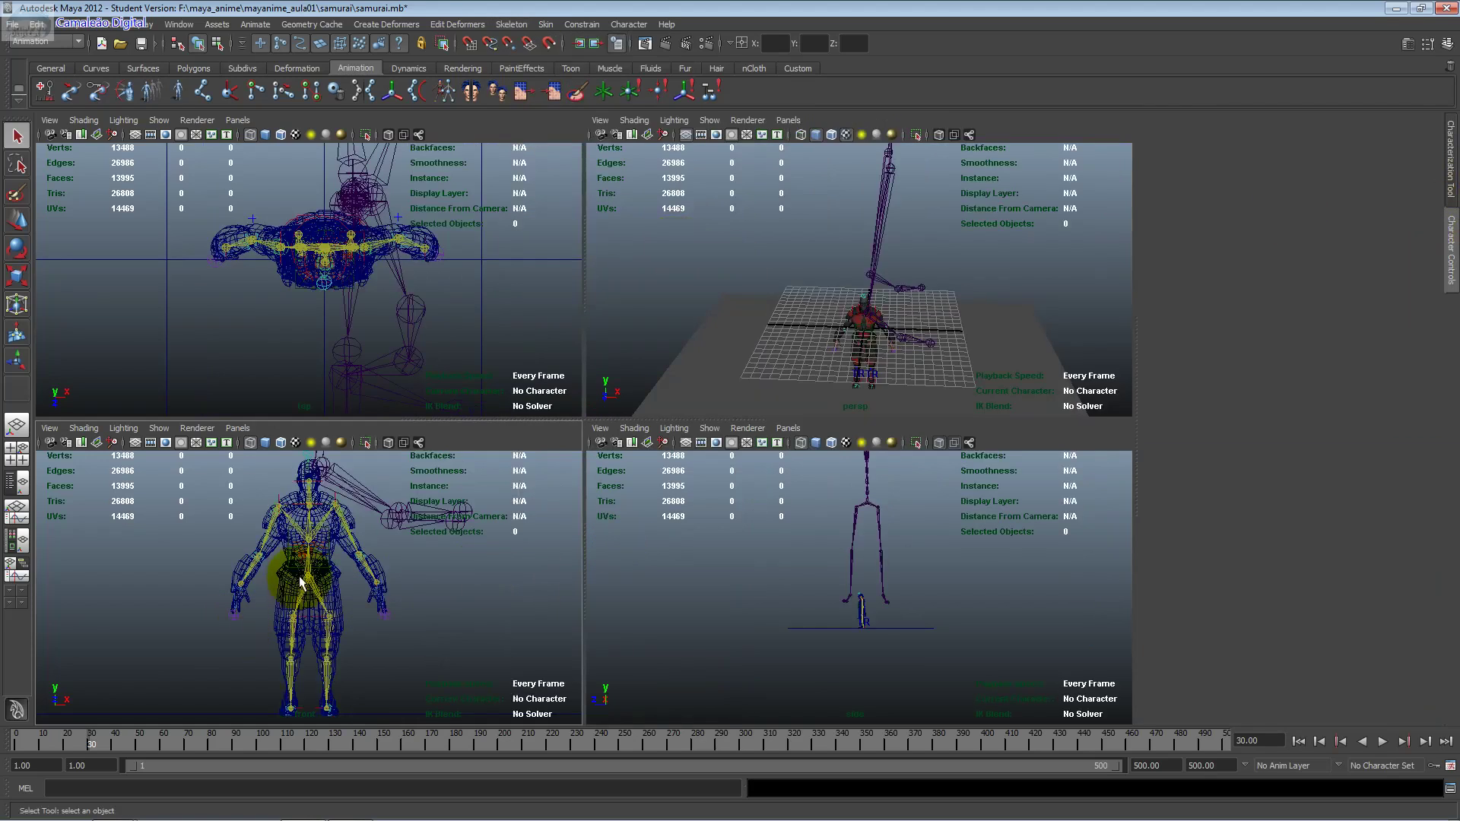
click(297, 517)
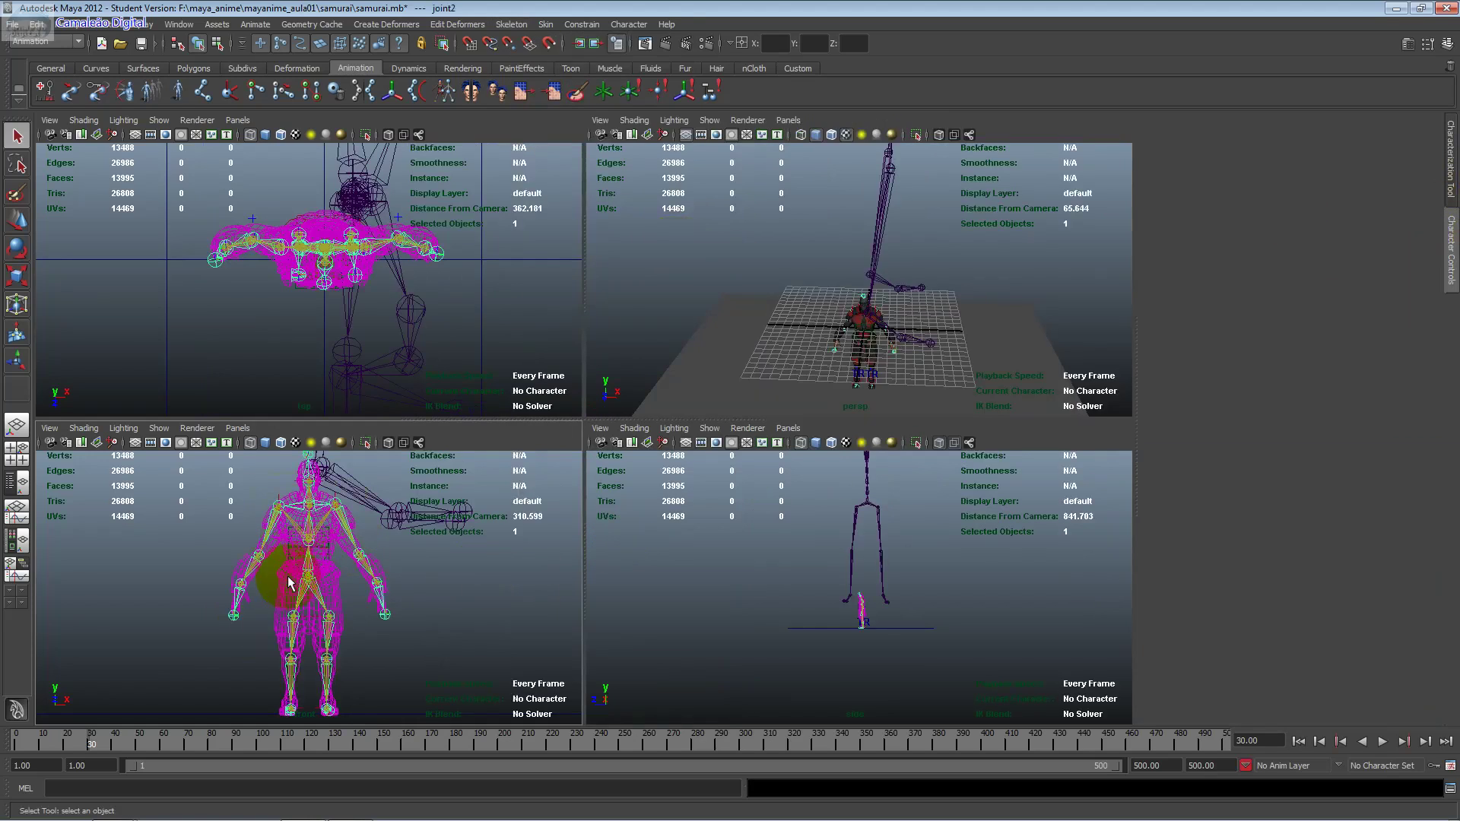
click(1450, 234)
click(1455, 196)
click(1451, 251)
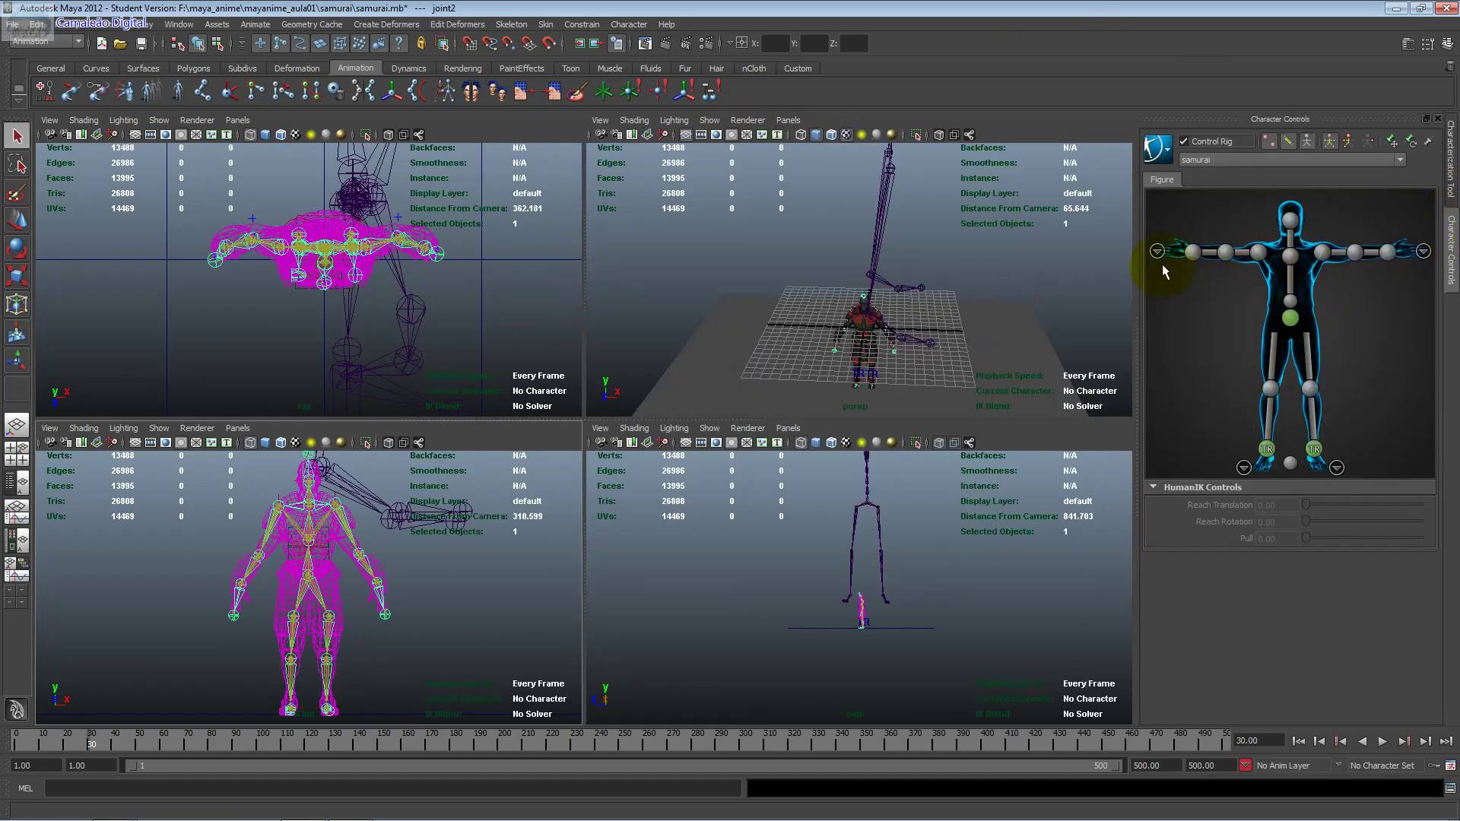
click(1168, 162)
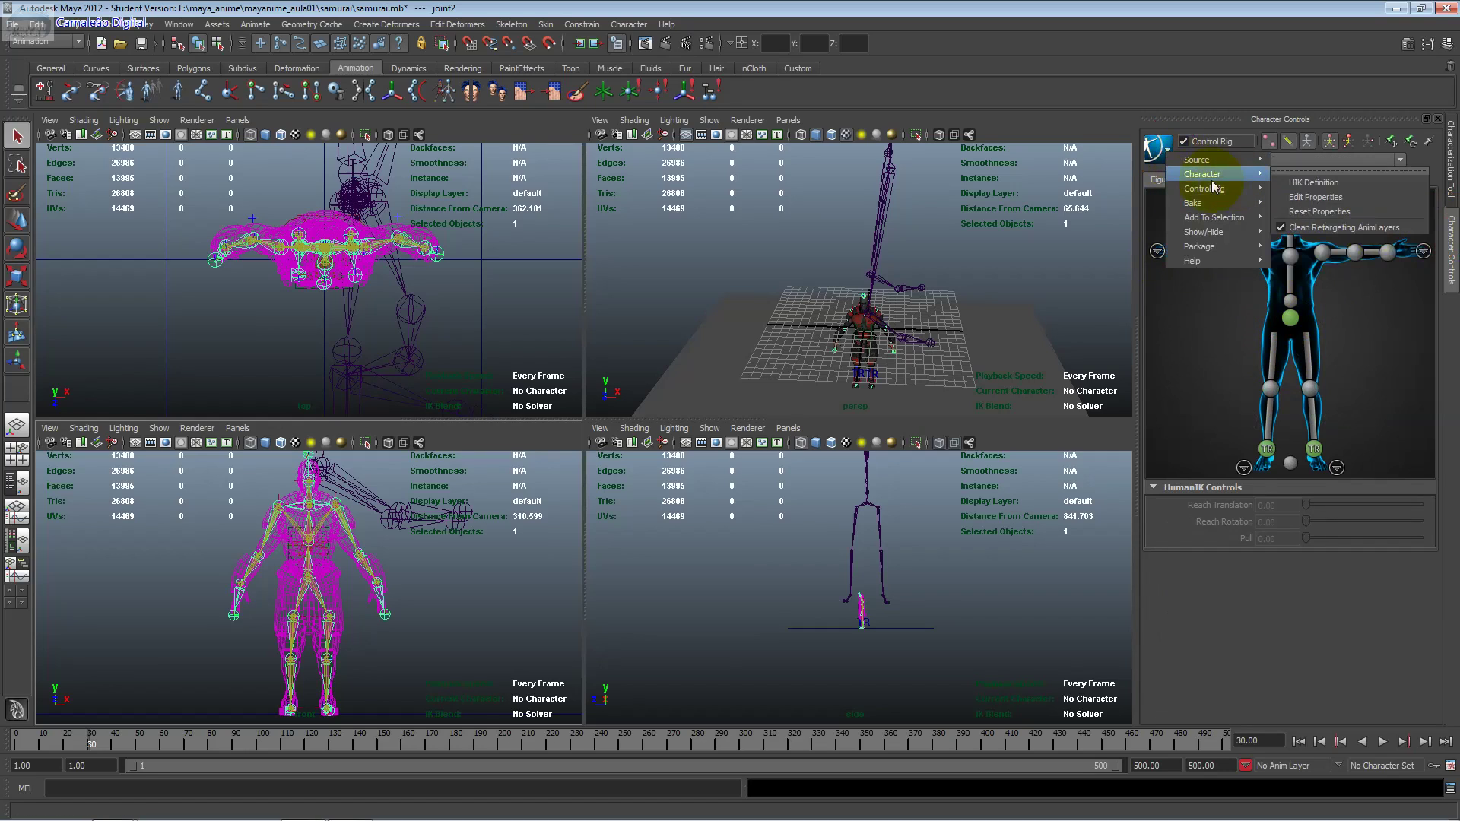
mouse_move(1204, 189)
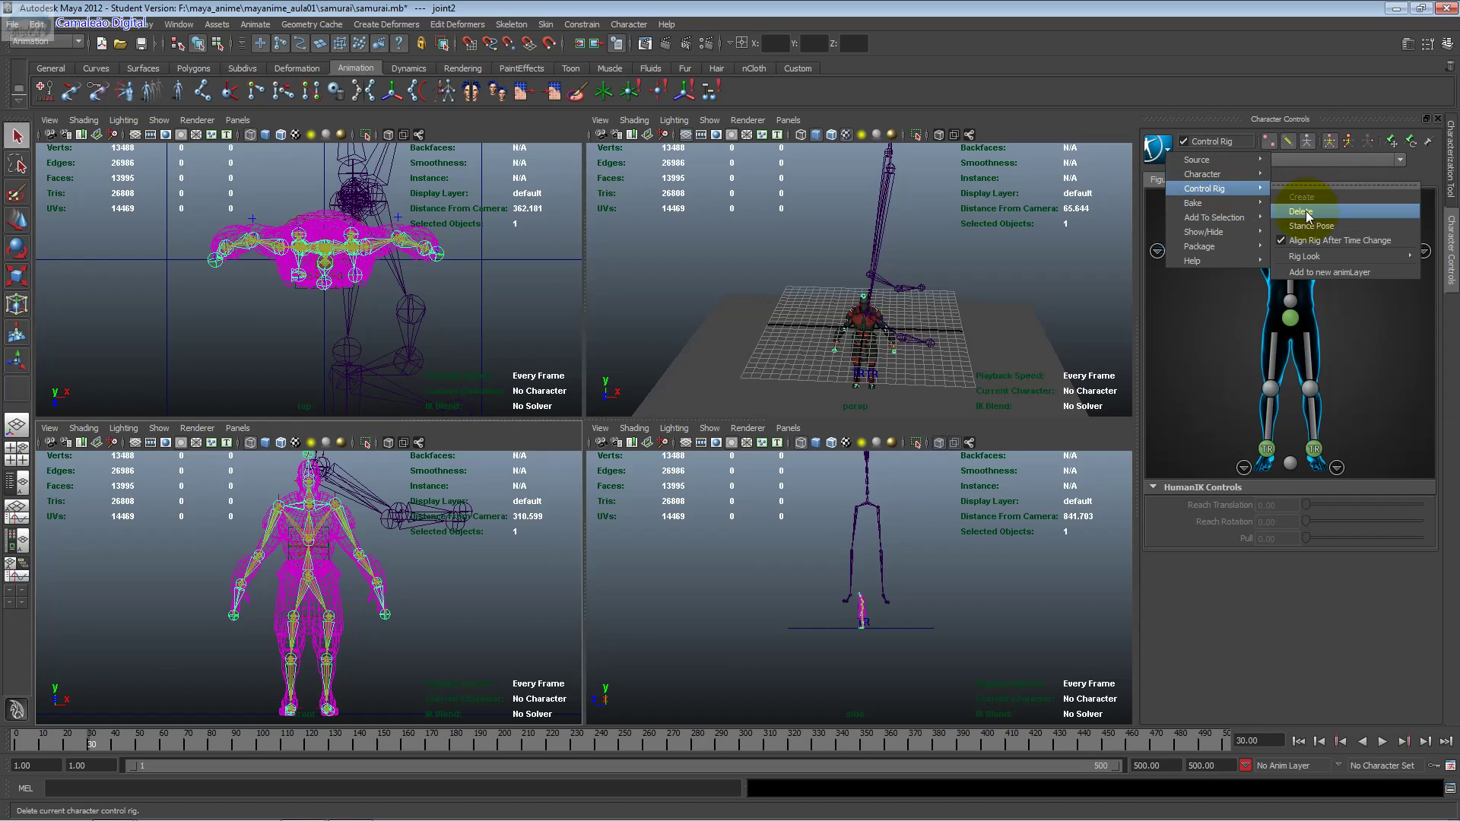
click(1306, 211)
click(1450, 228)
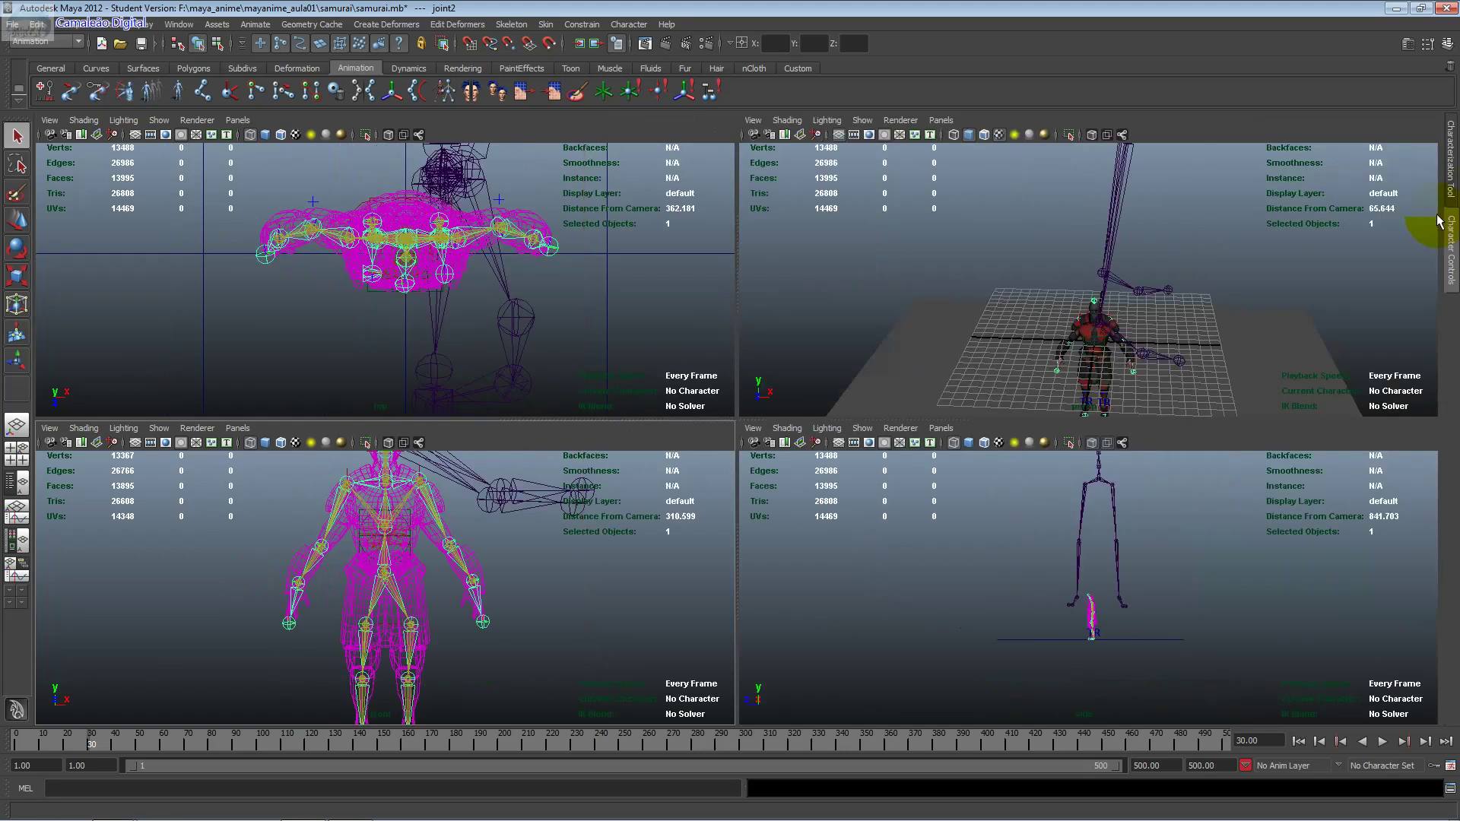
click(1451, 225)
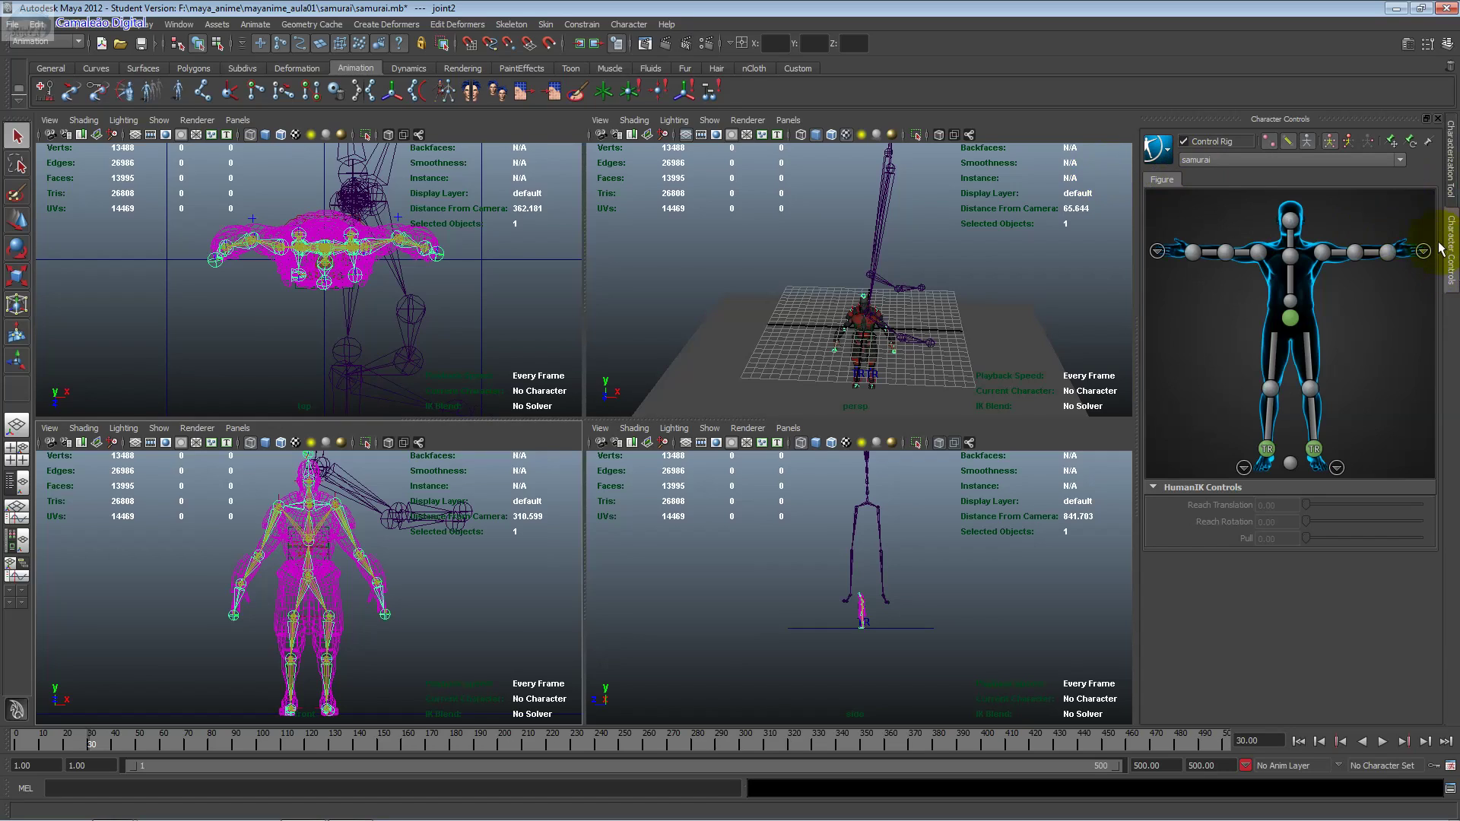
click(1164, 150)
mouse_move(1203, 184)
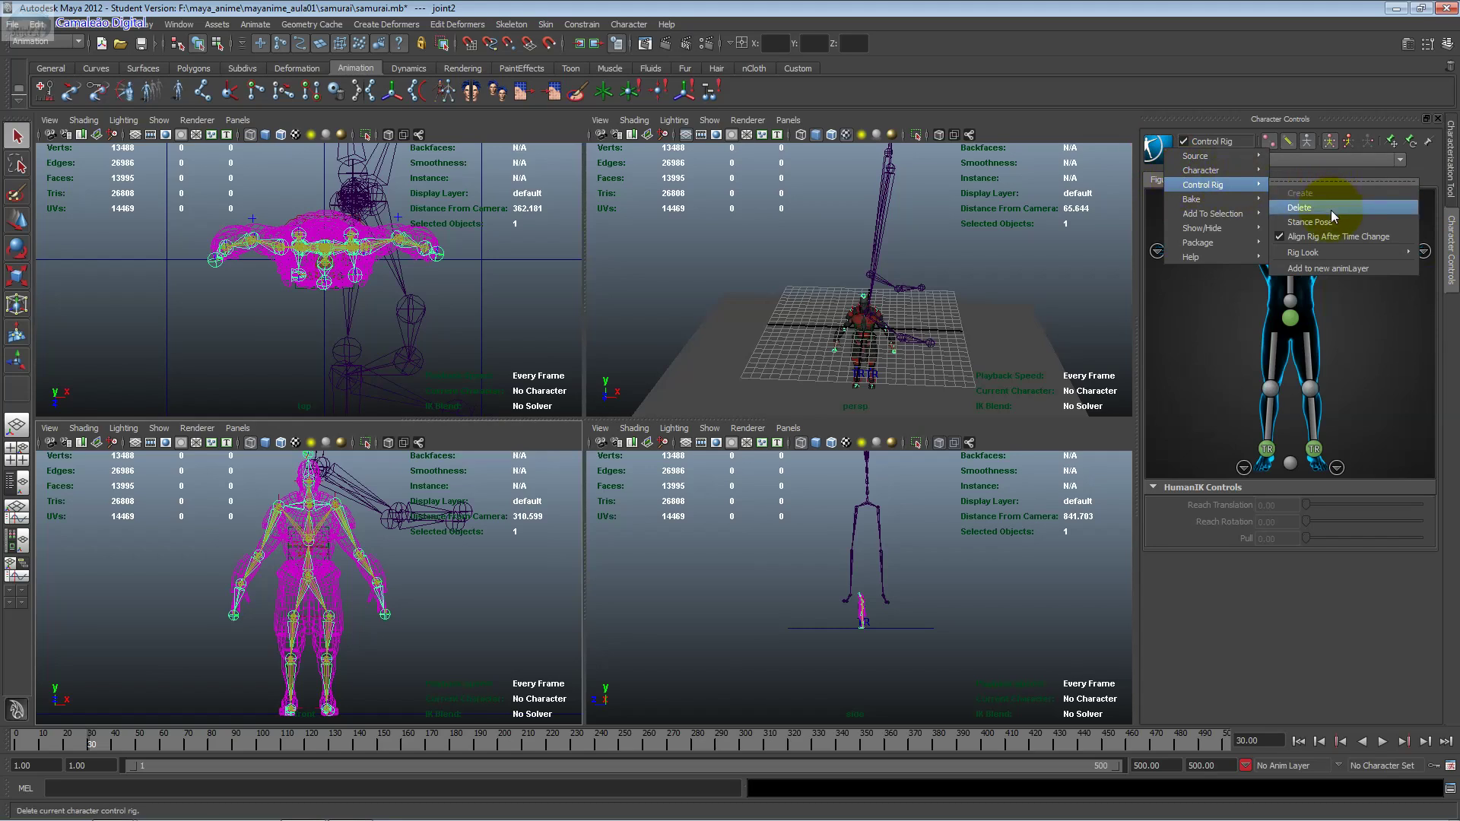
click(1291, 318)
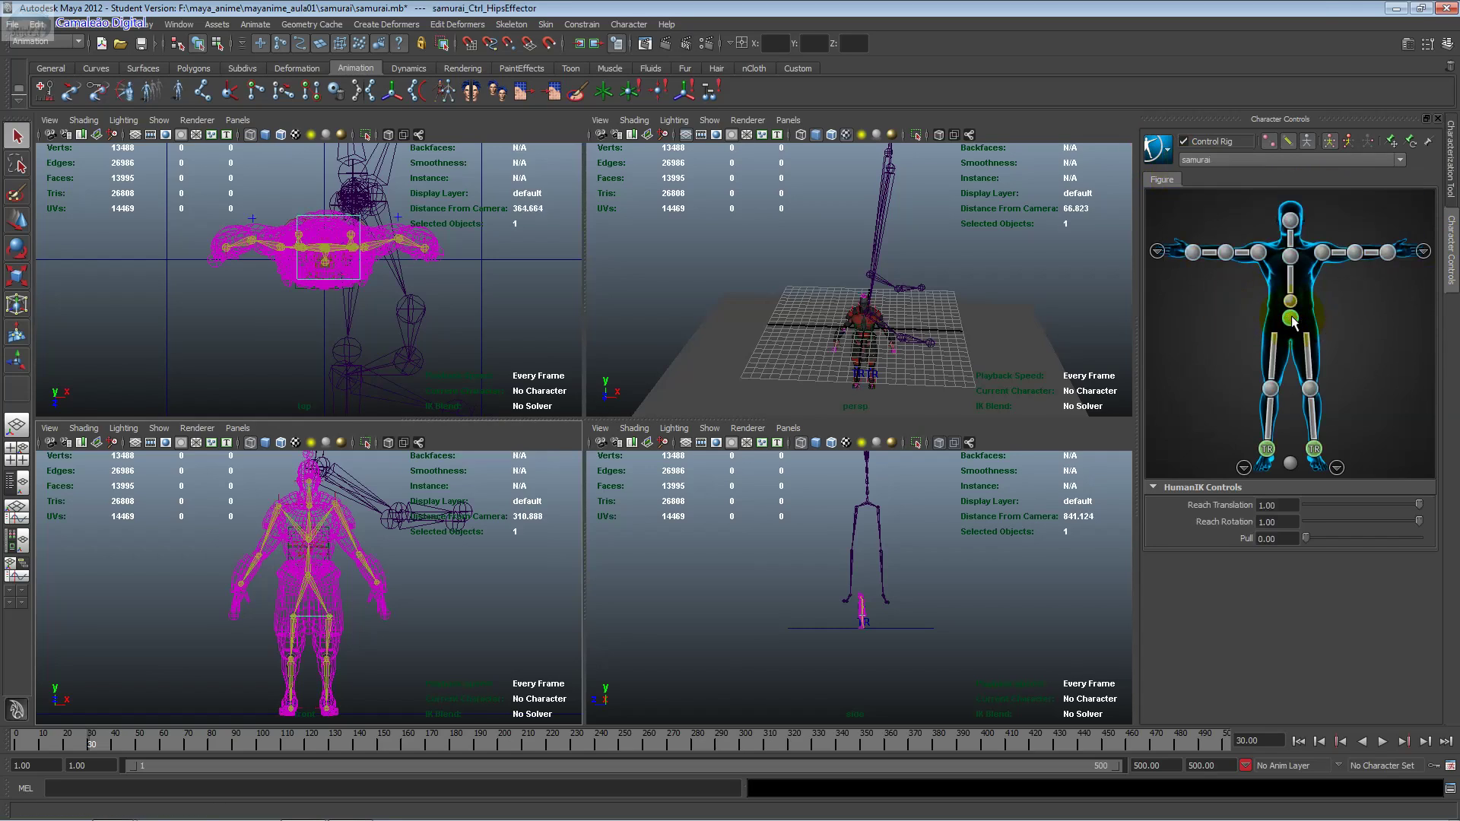
Step: Test-rotate the hips effector about 23 degrees, undo it, and frame the hips
click(1294, 306)
click(1291, 314)
scroll(342, 280, up, 2)
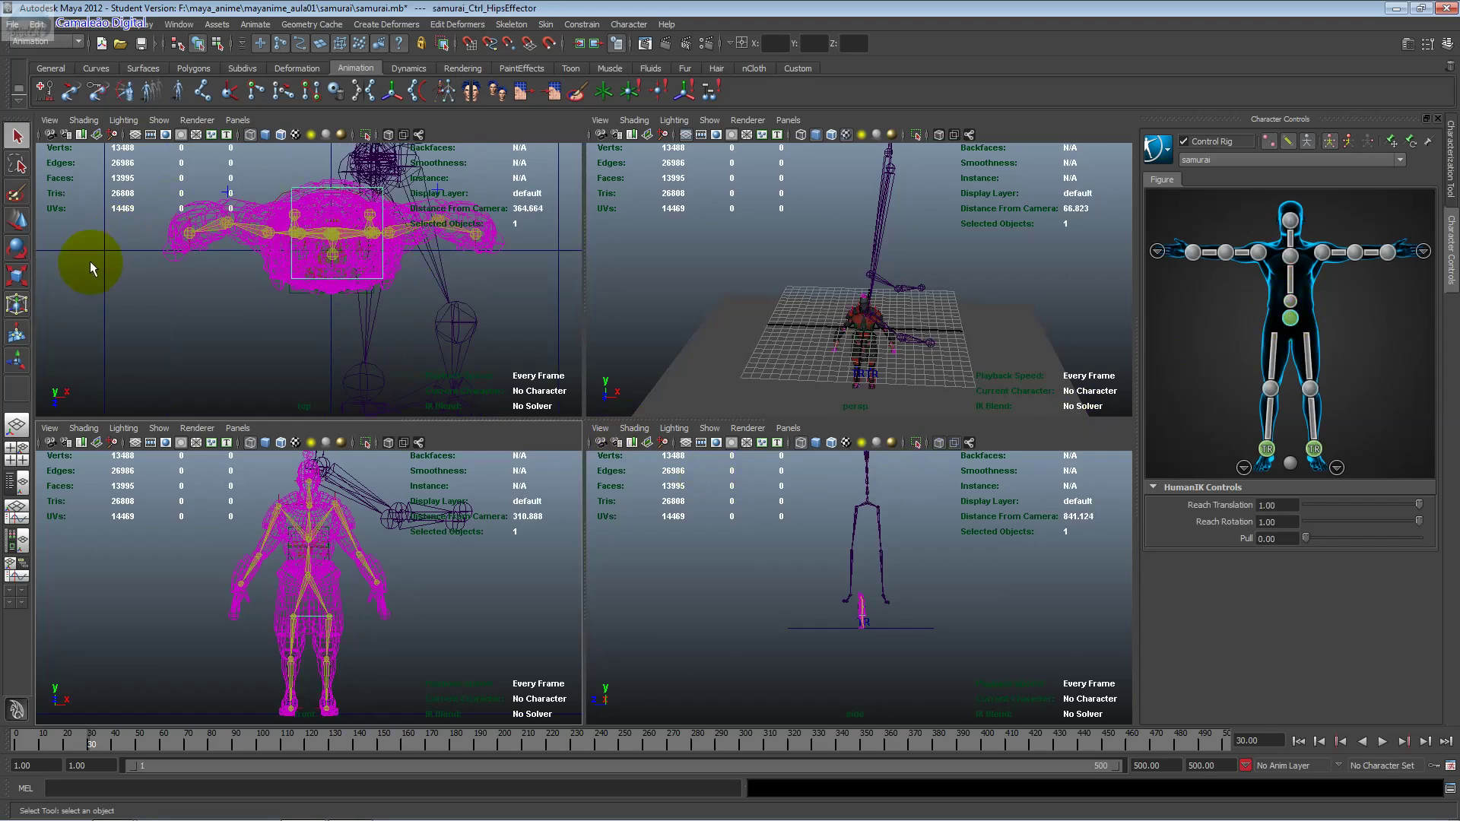
click(17, 247)
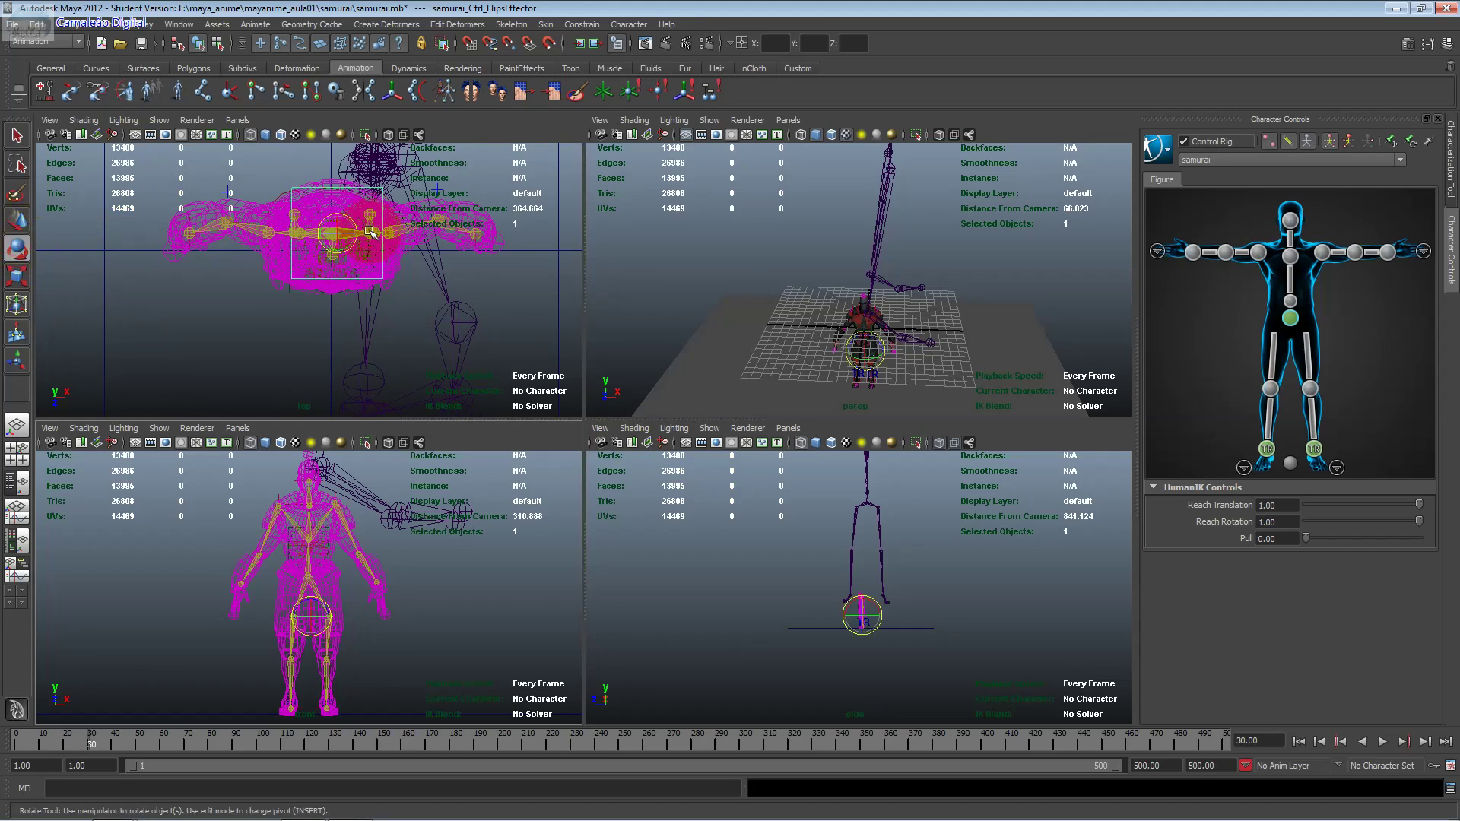
mouse_move(354, 223)
mouse_down()
mouse_move(353, 199)
mouse_move(367, 214)
mouse_up()
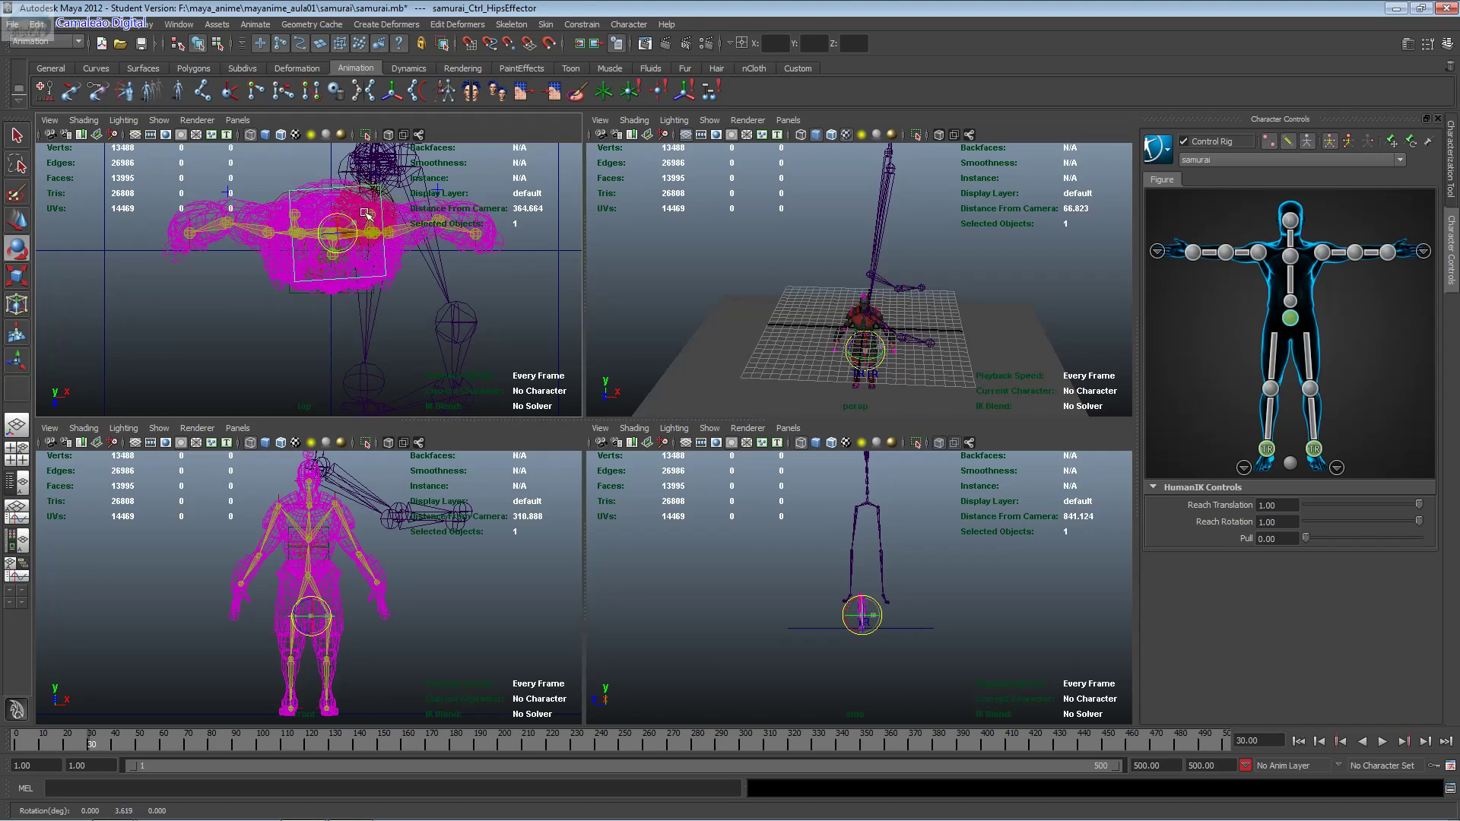
key(ctrl+z)
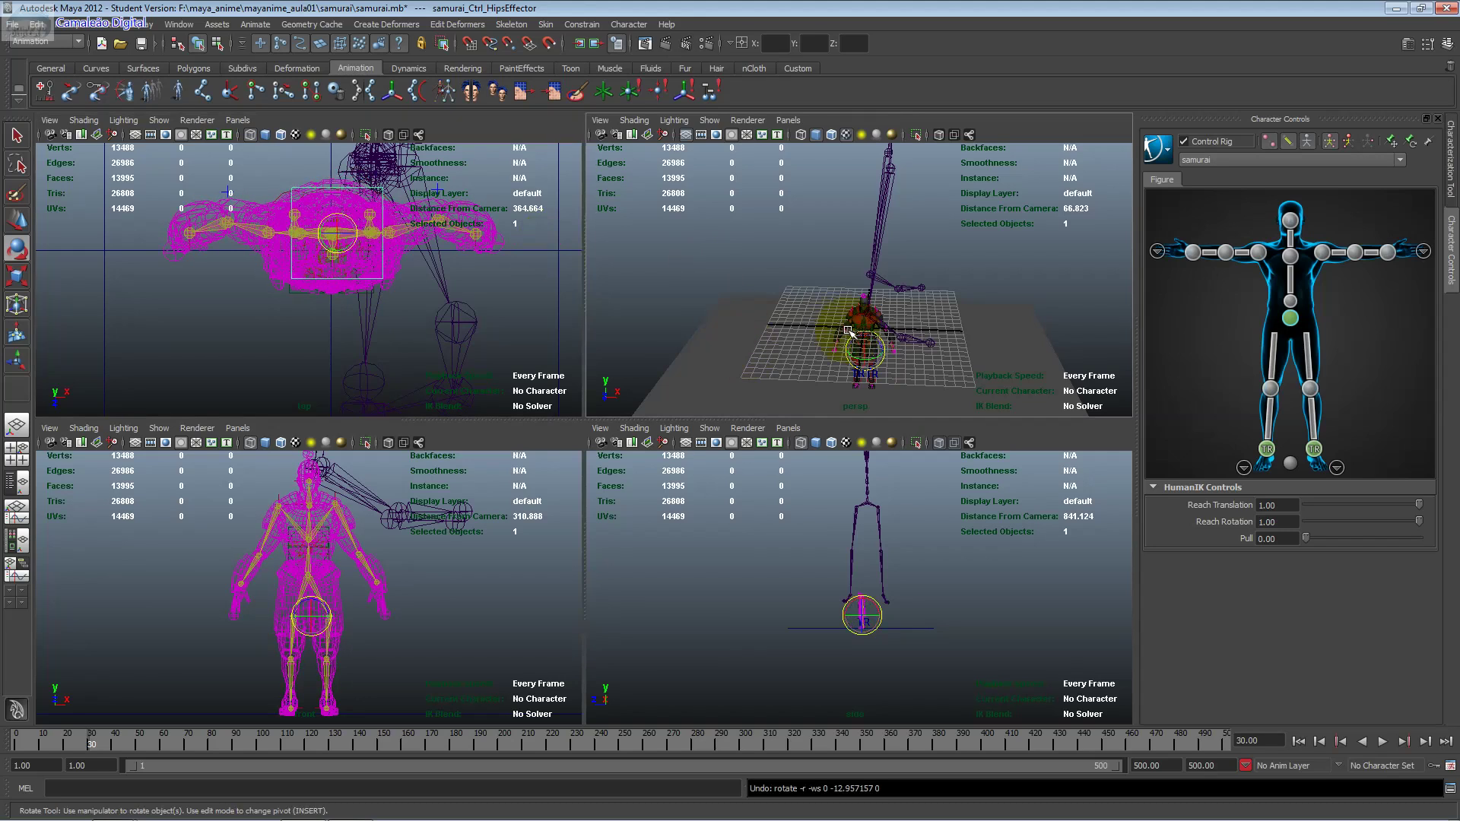
key(f)
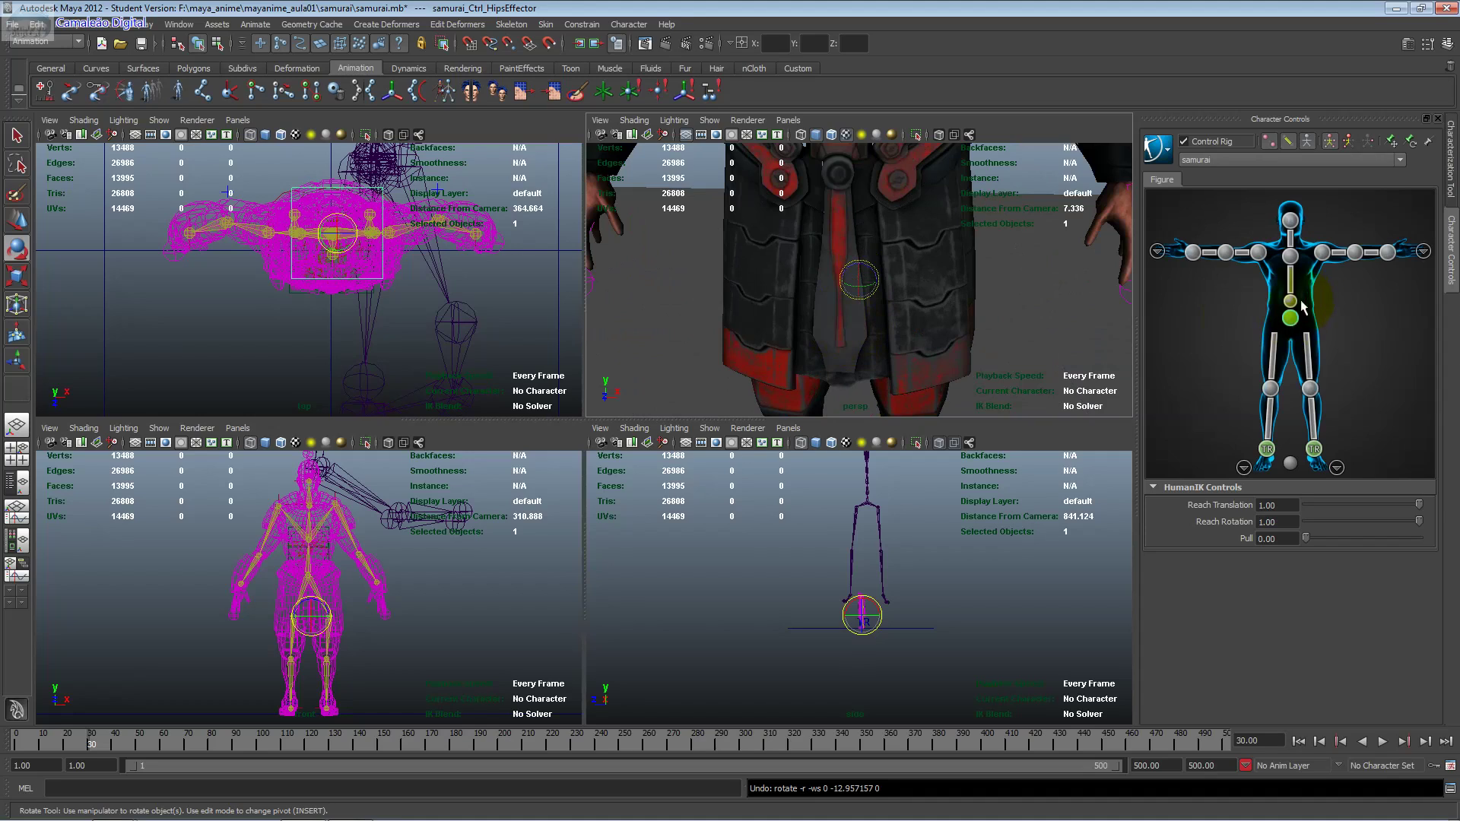
Step: Rotate the right ankle effector about -34 degrees and tilt the left ankle
click(1268, 449)
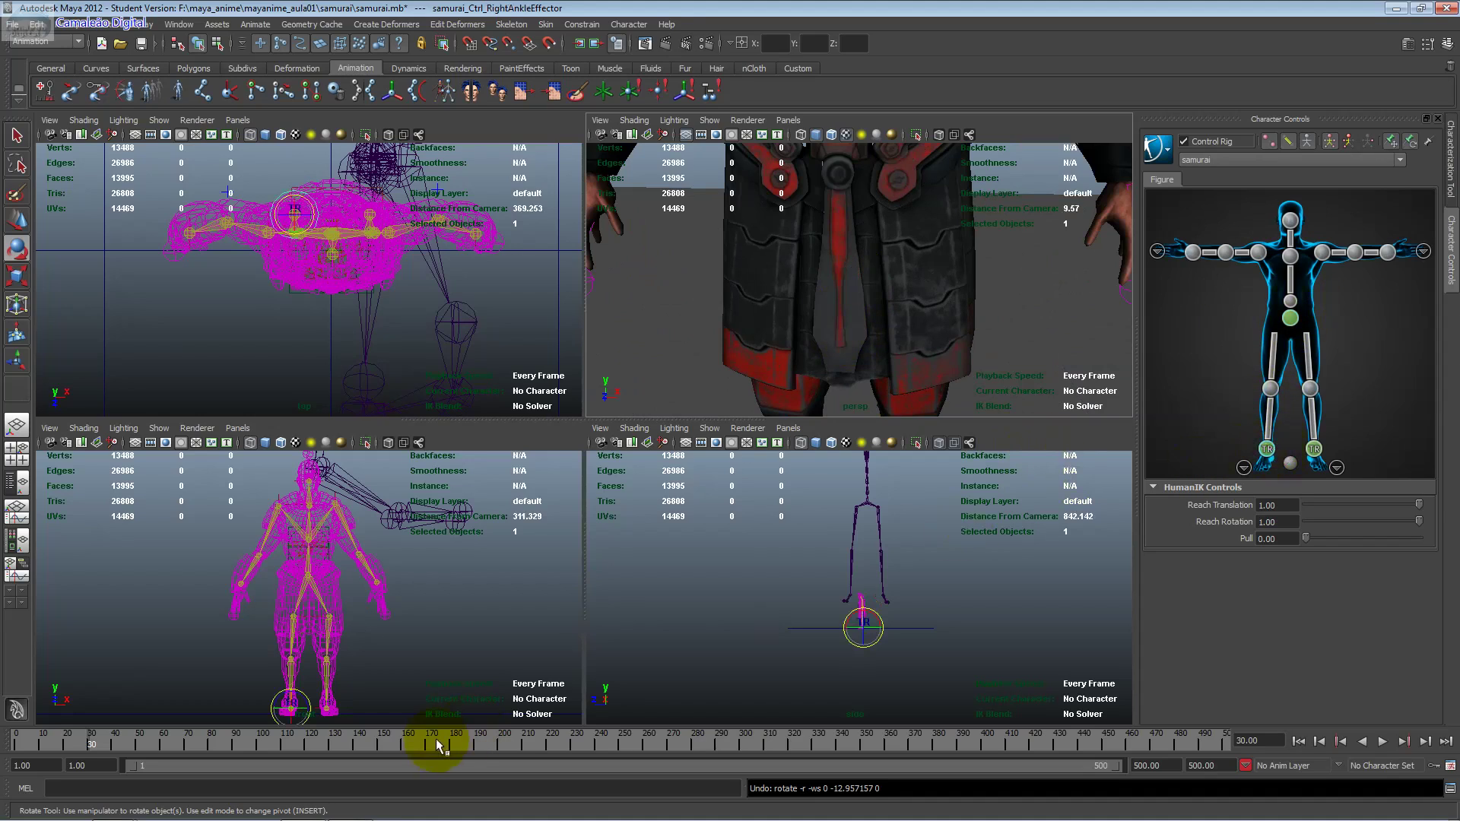
scroll(849, 377, down, 3)
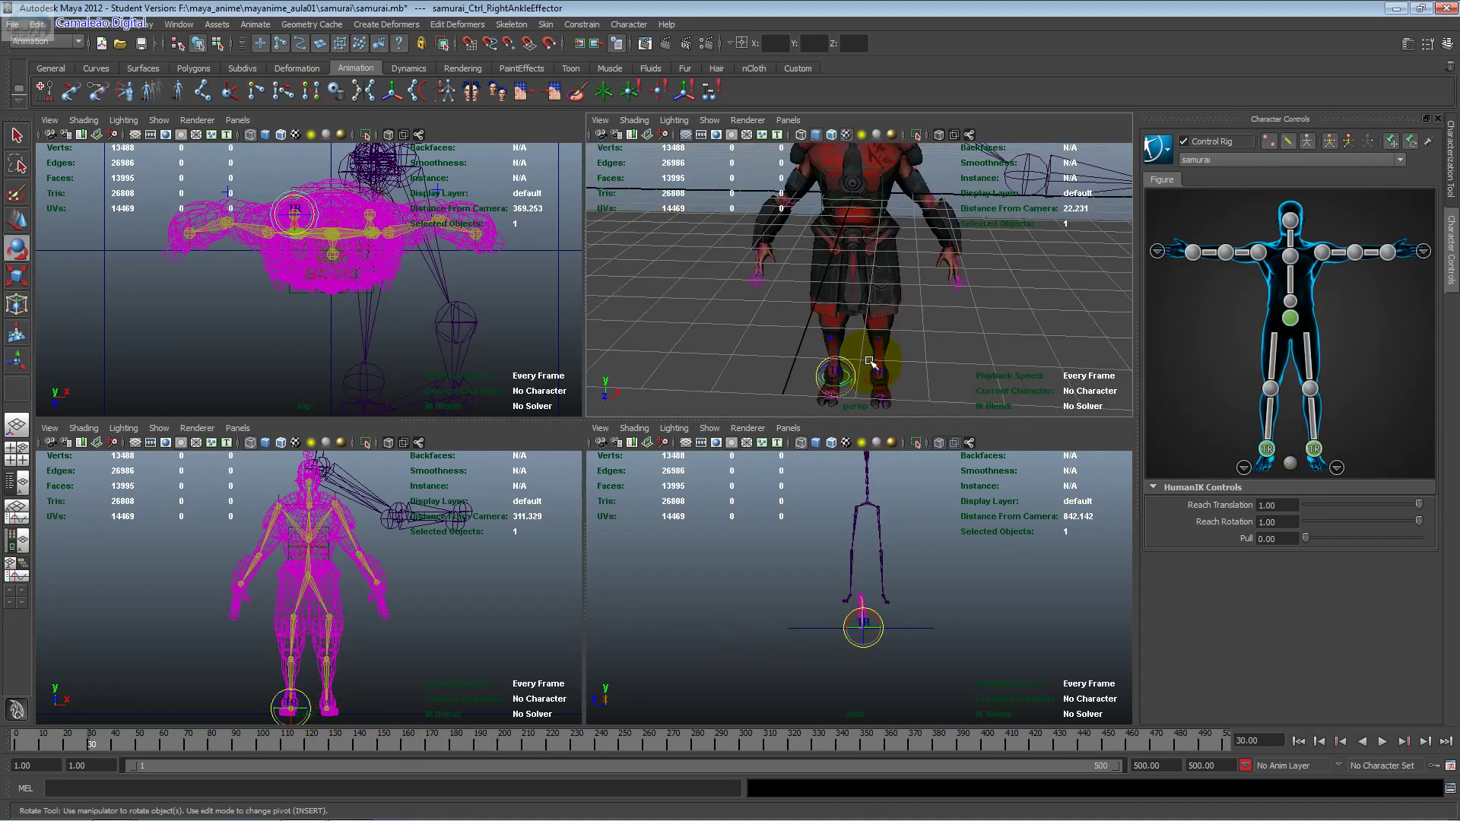
scroll(849, 377, down, 3)
drag(848, 384, 835, 363)
click(1174, 371)
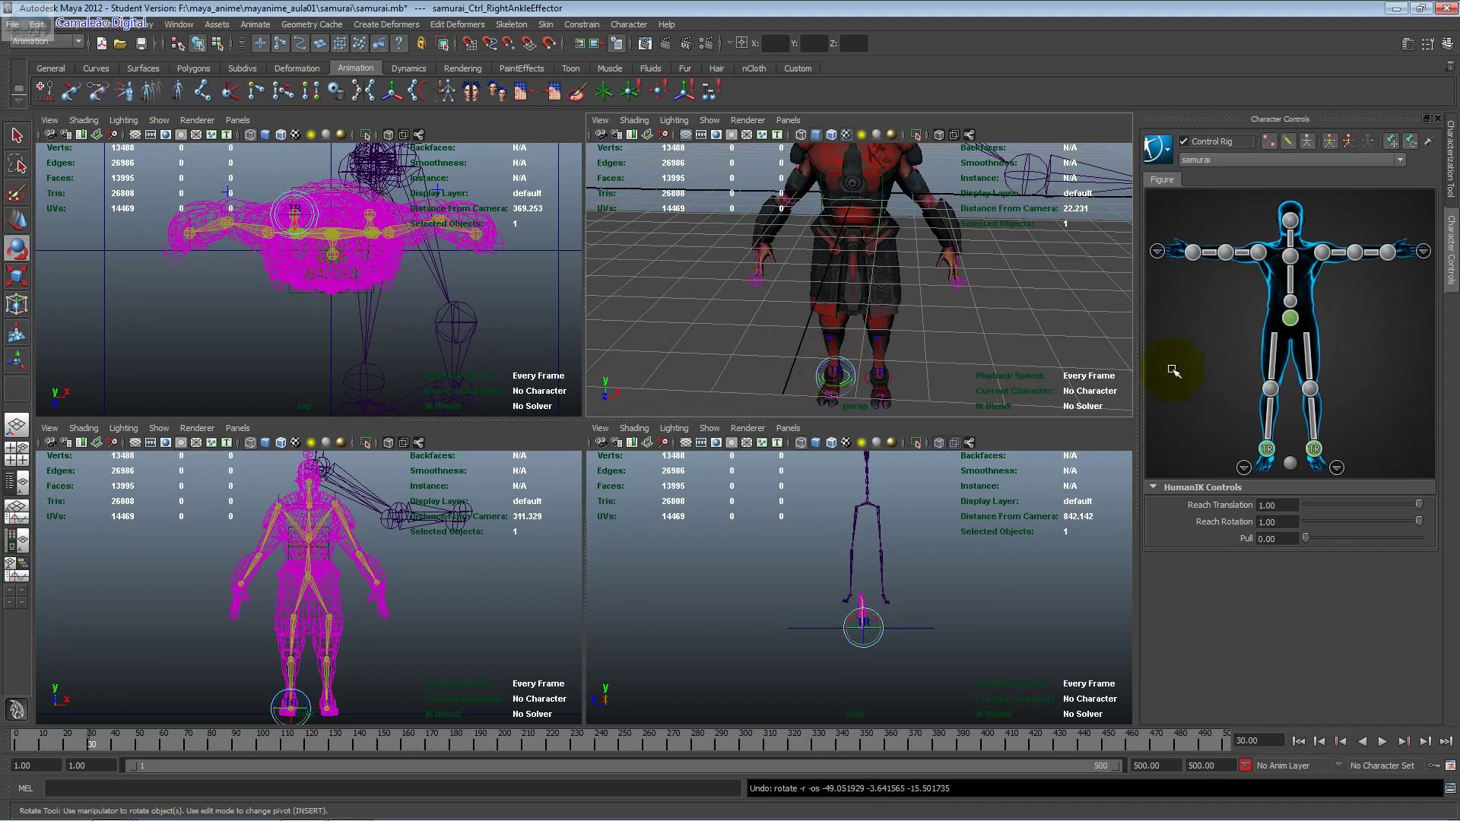
click(1313, 449)
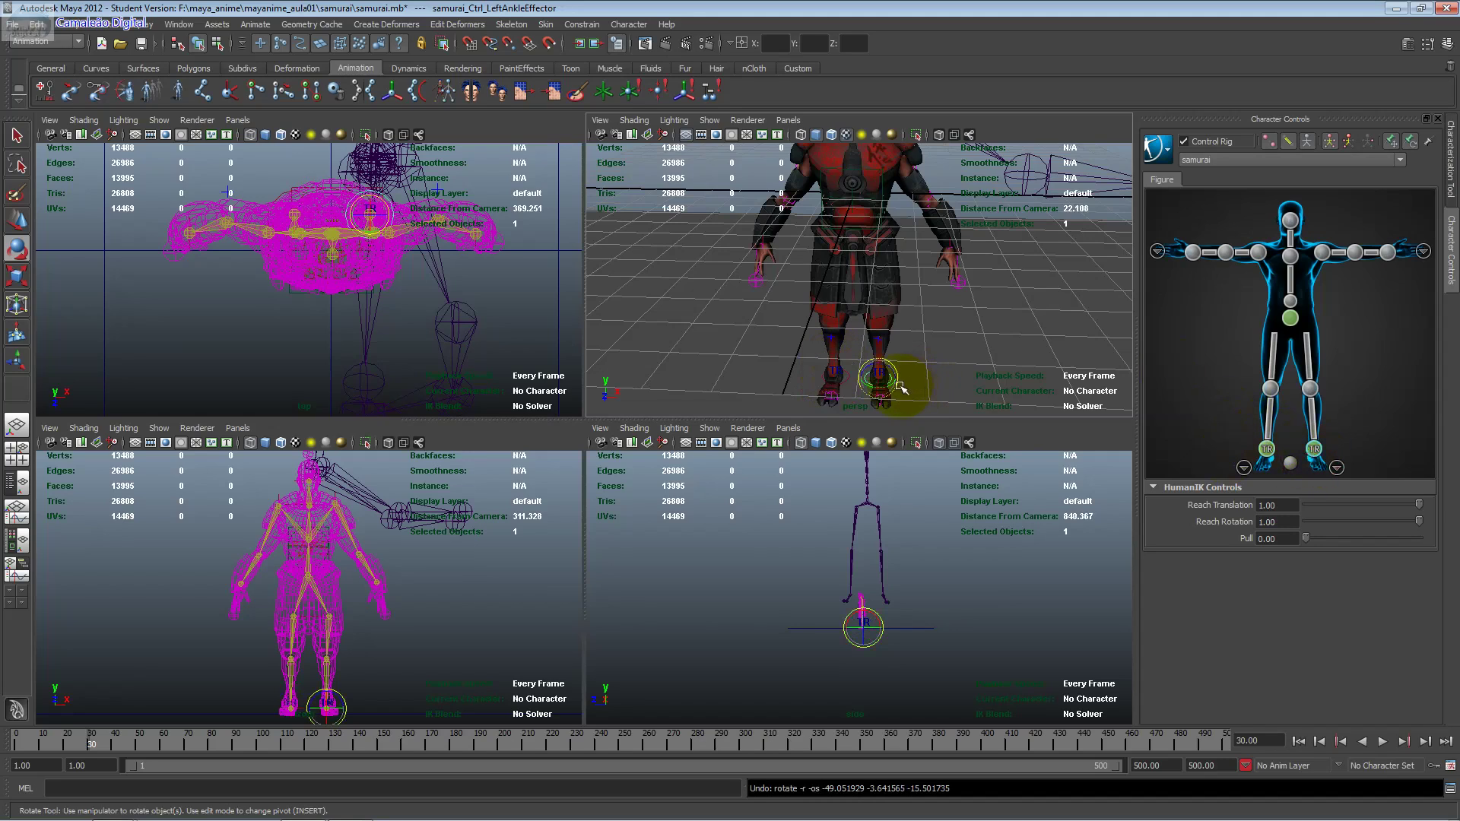
drag(901, 382, 883, 374)
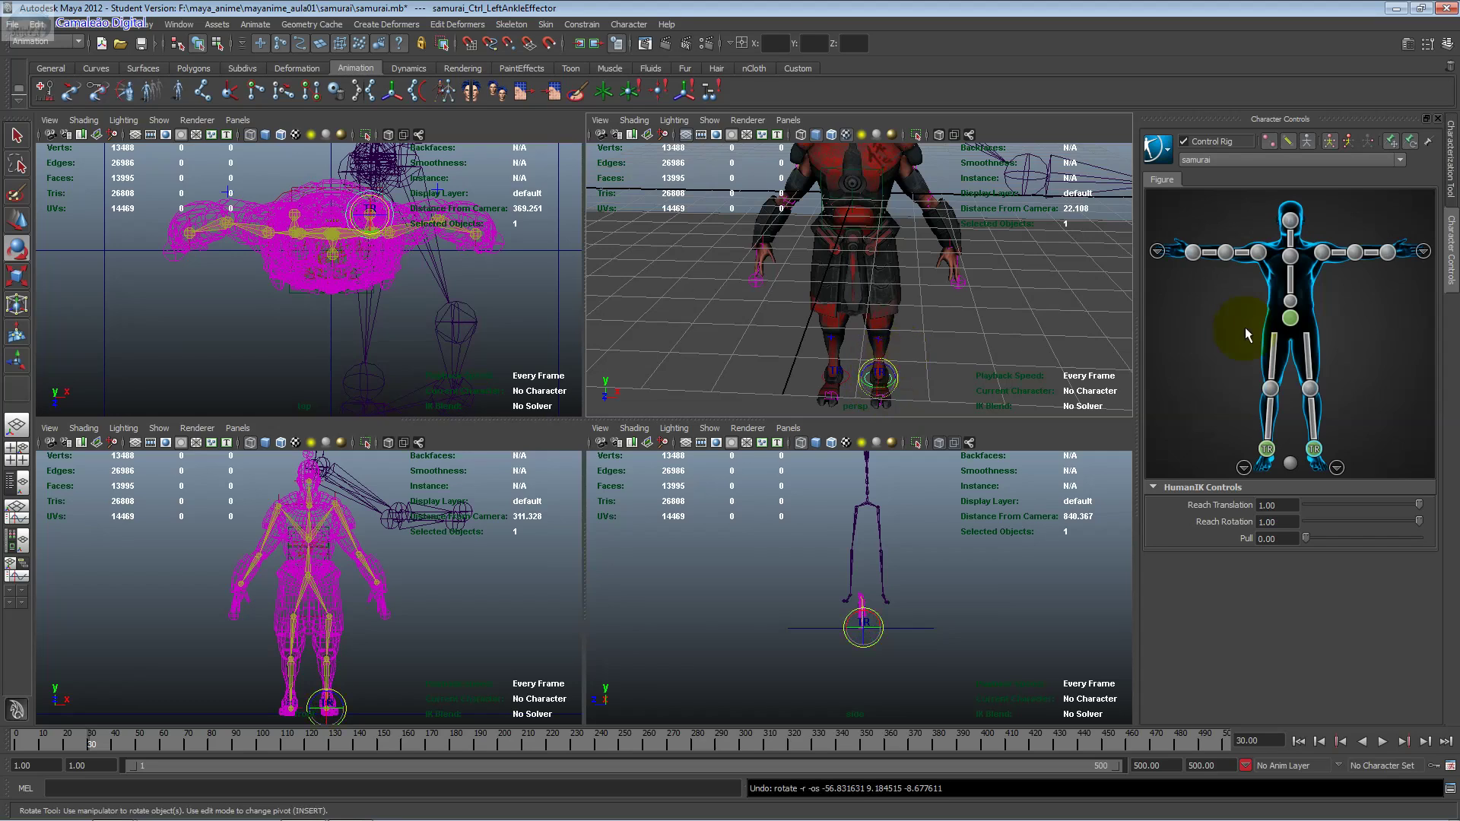
click(1258, 253)
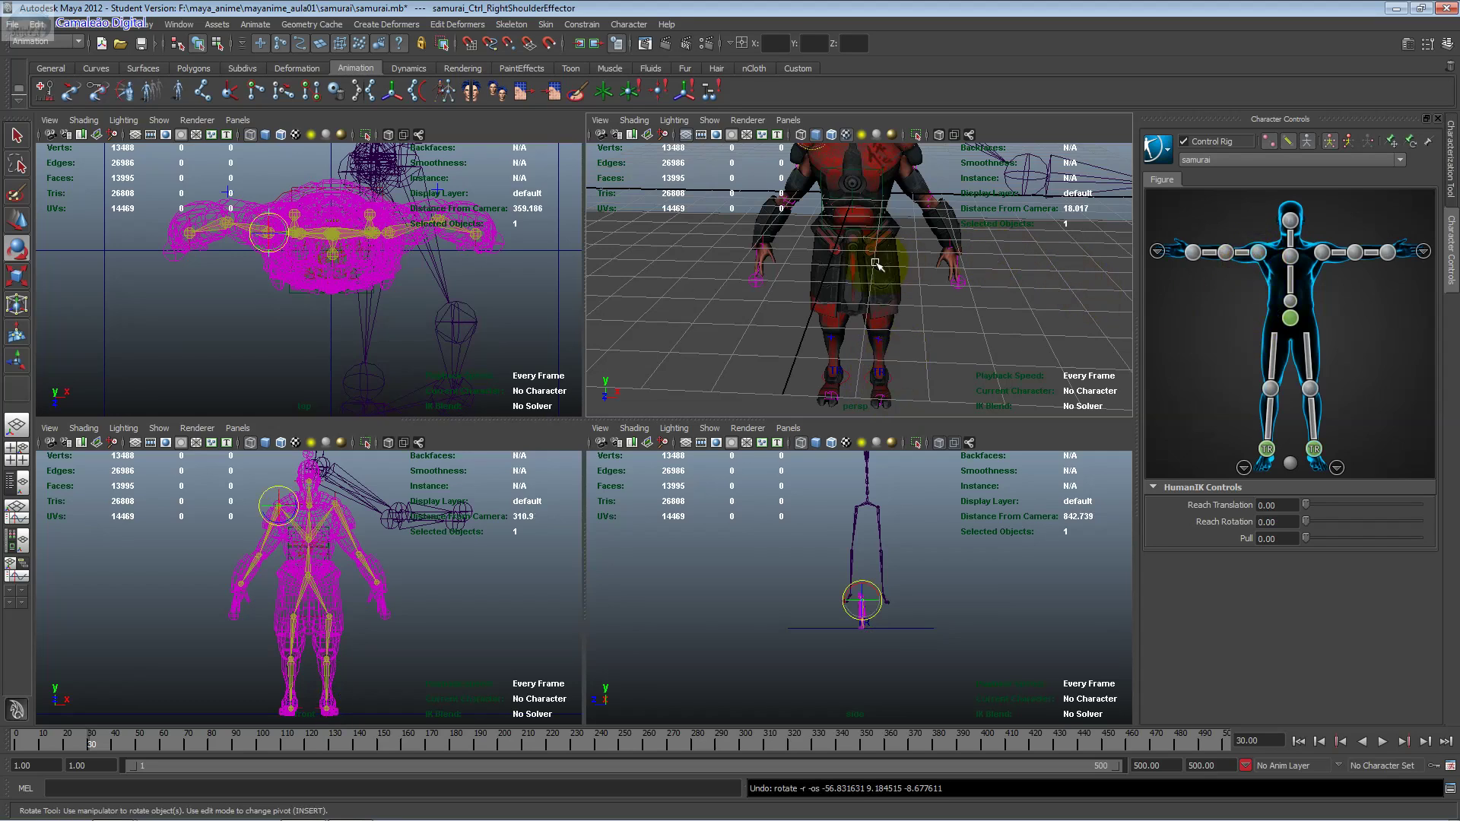
Step: Rotate the right shoulder, then test-tip and turn the head, undoing each
key(f)
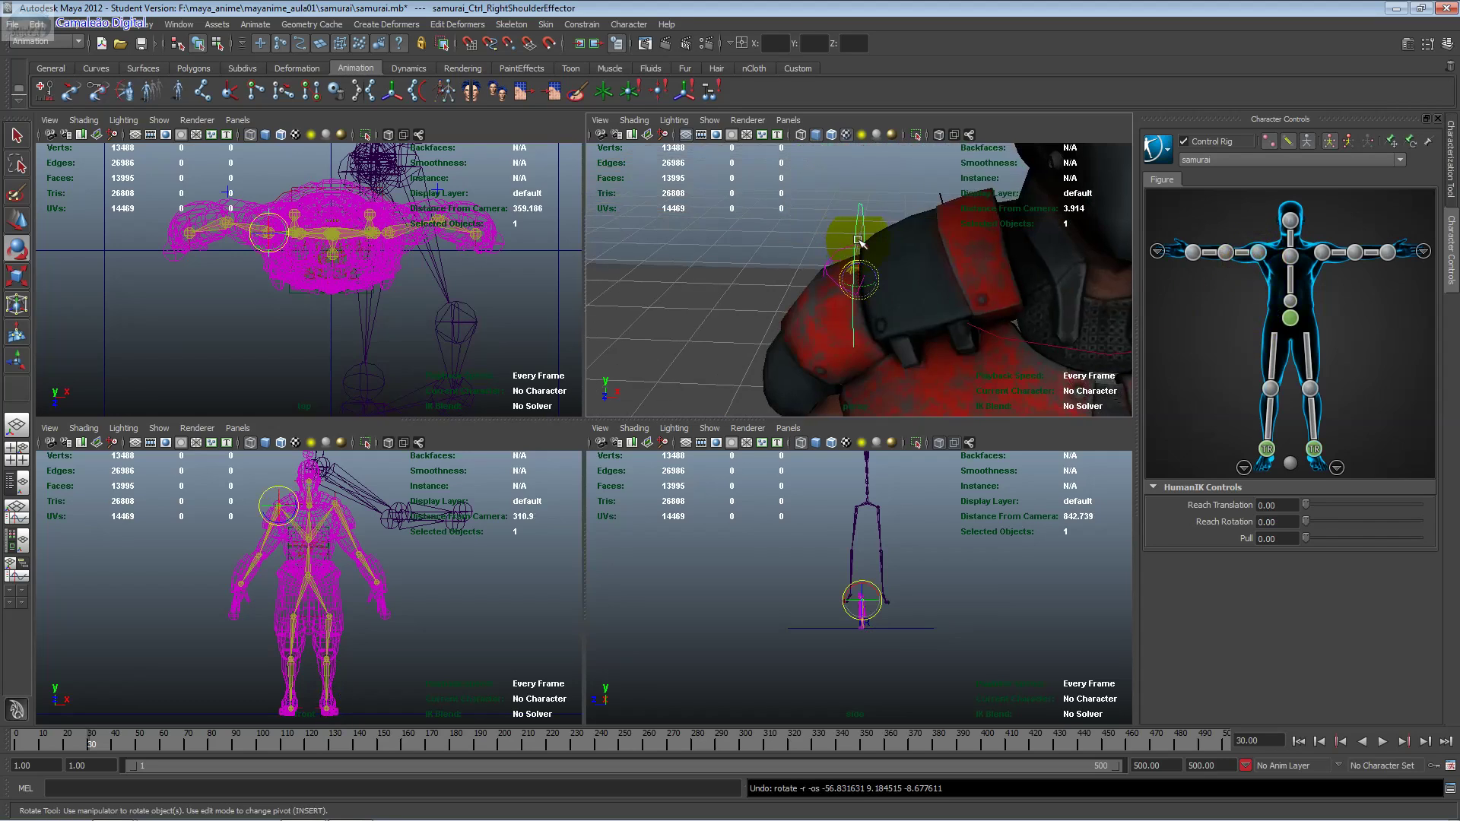
drag(852, 255, 857, 247)
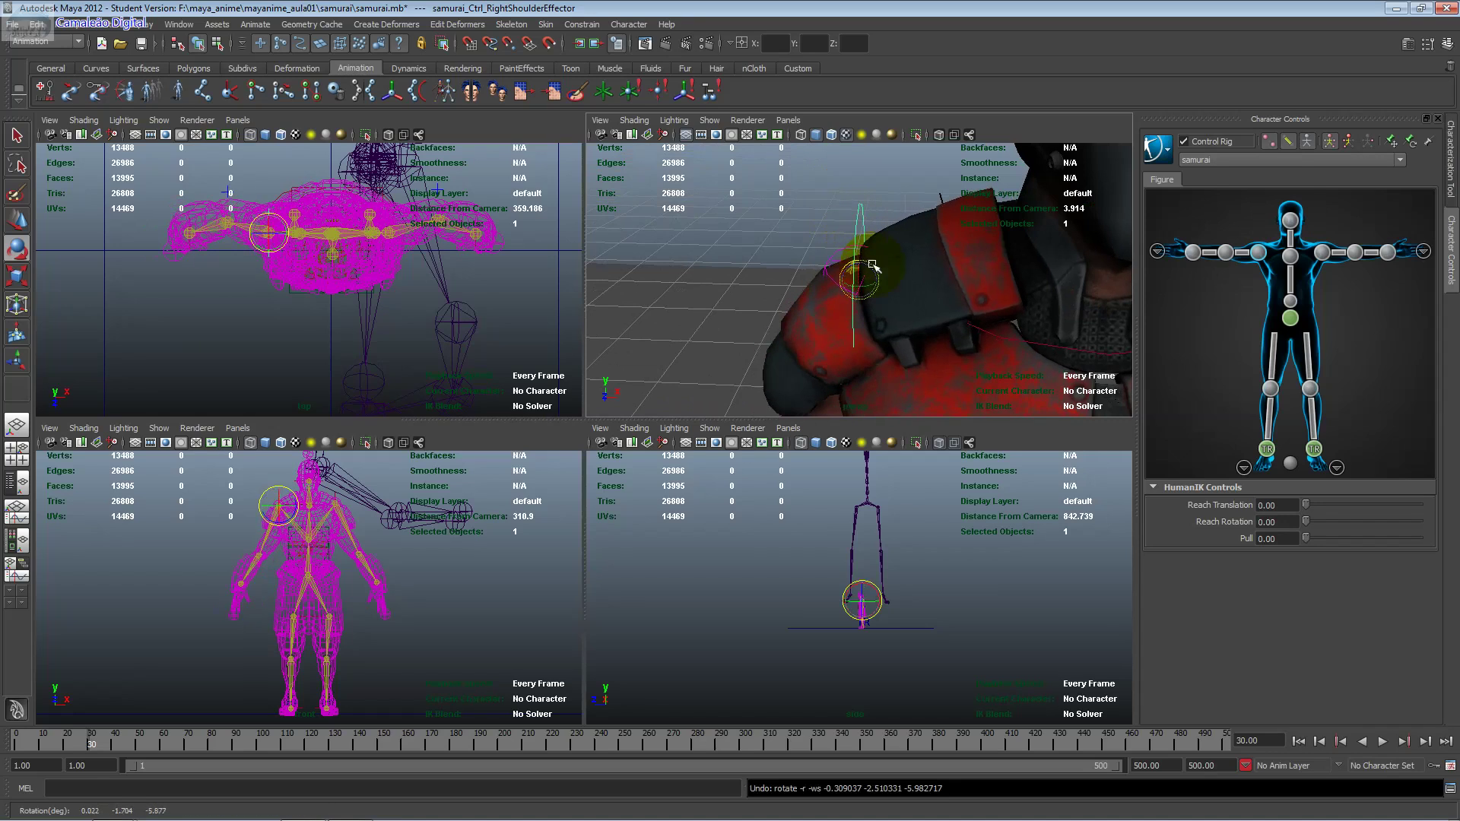
click(1285, 192)
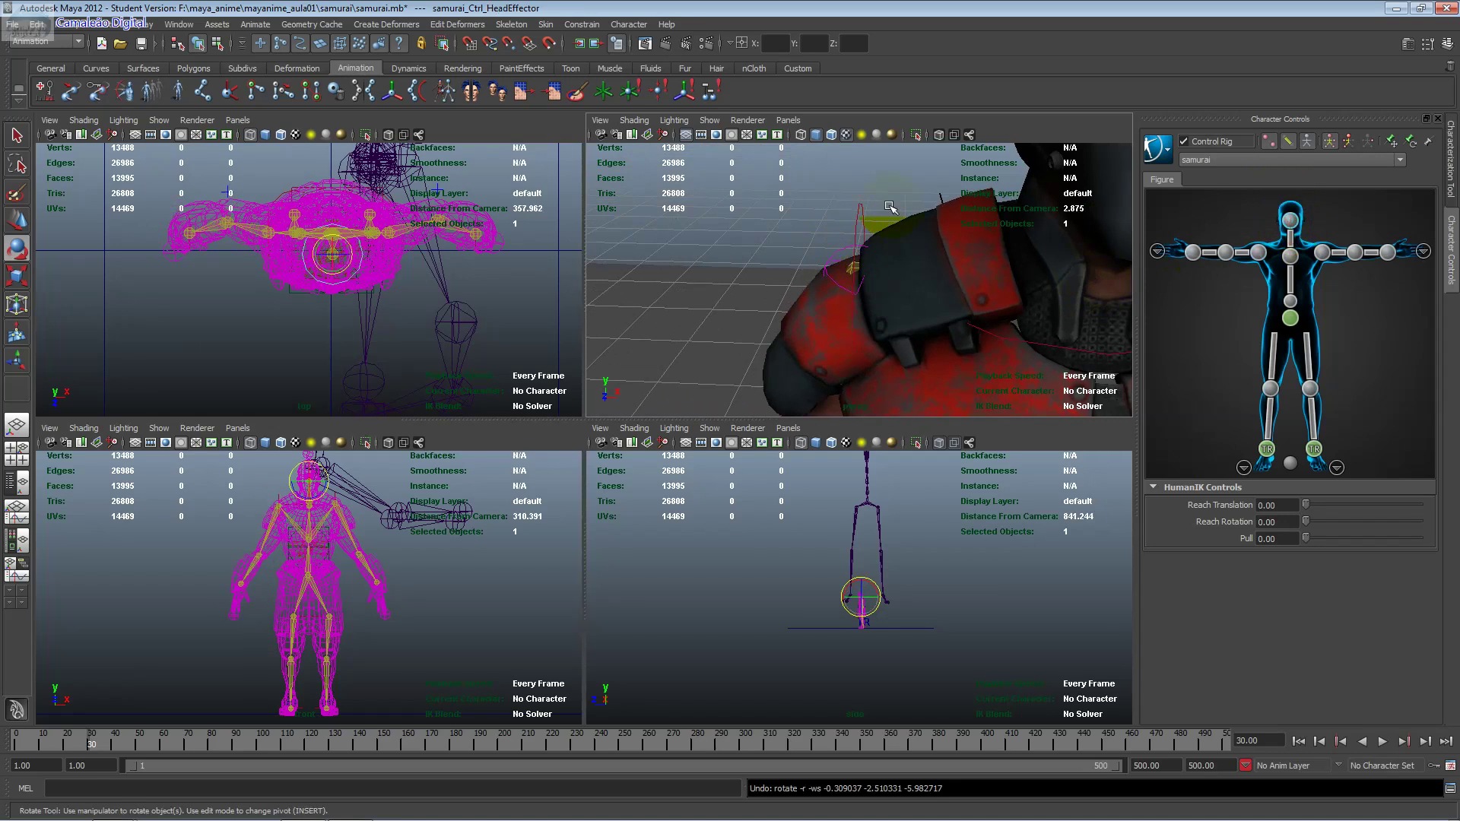
key(f)
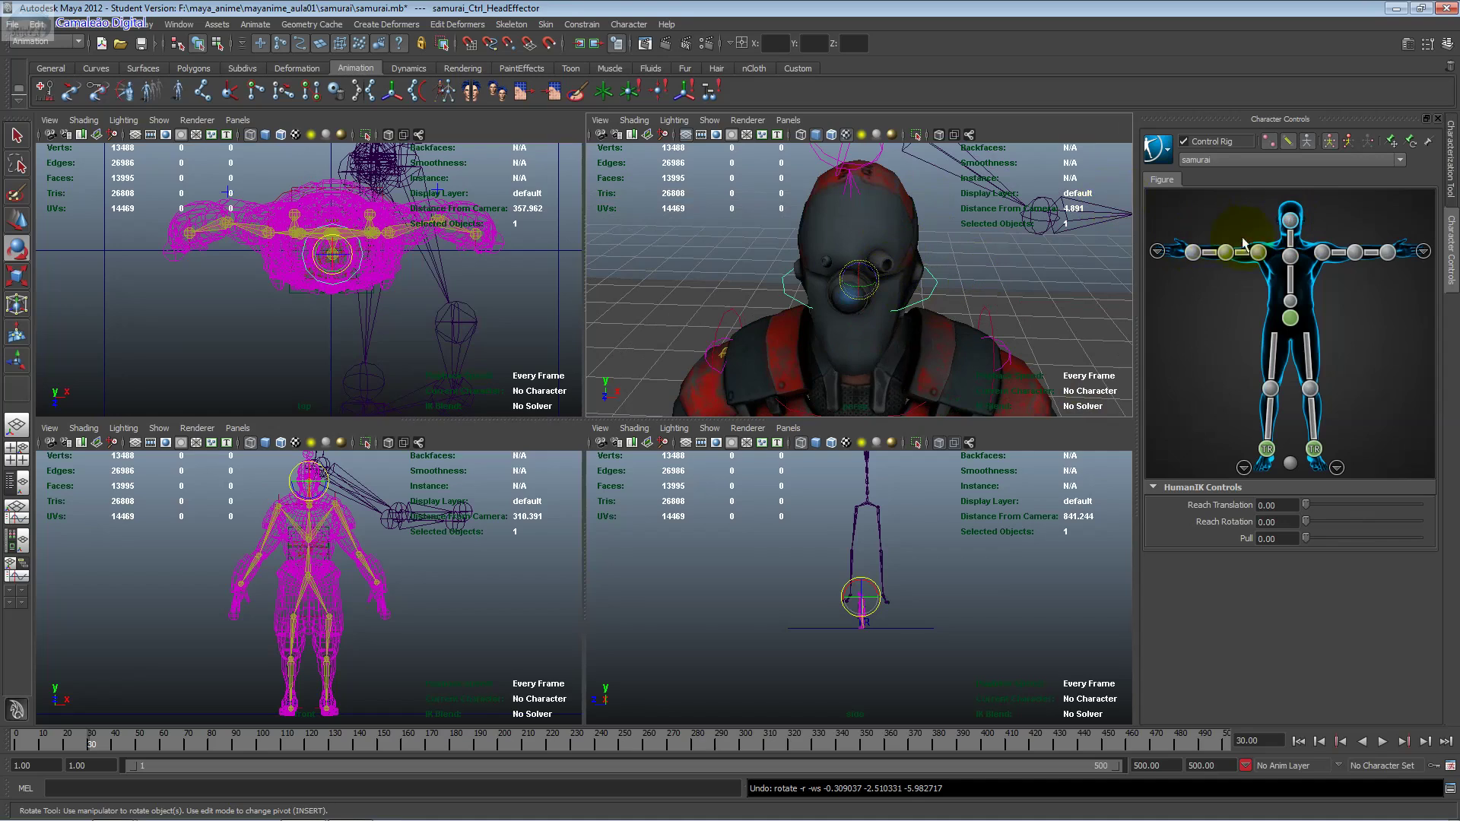
mouse_move(926, 297)
mouse_down()
mouse_move(912, 303)
mouse_move(927, 262)
mouse_move(872, 291)
mouse_up()
key(ctrl+z)
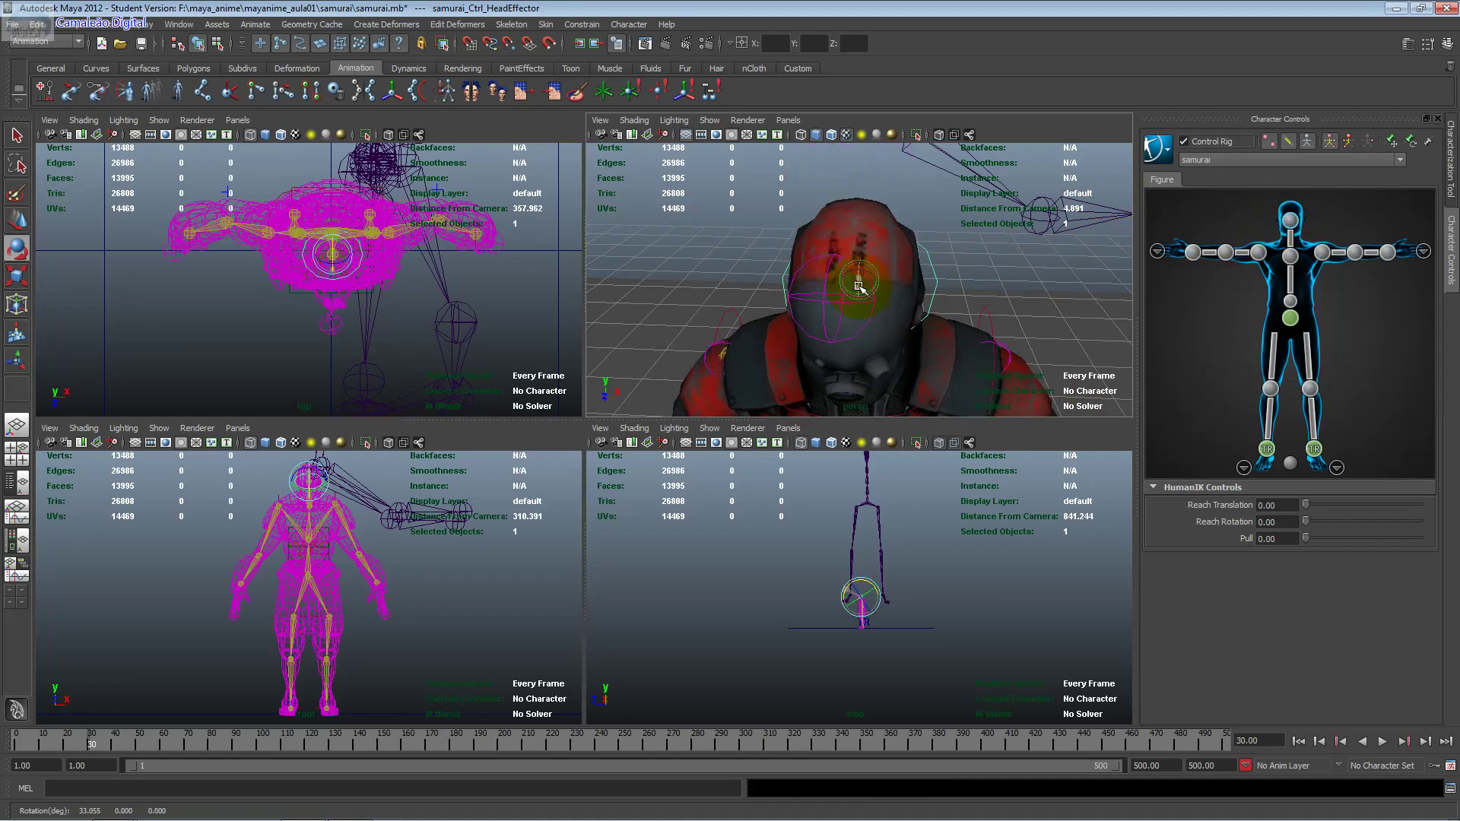
key(ctrl+z)
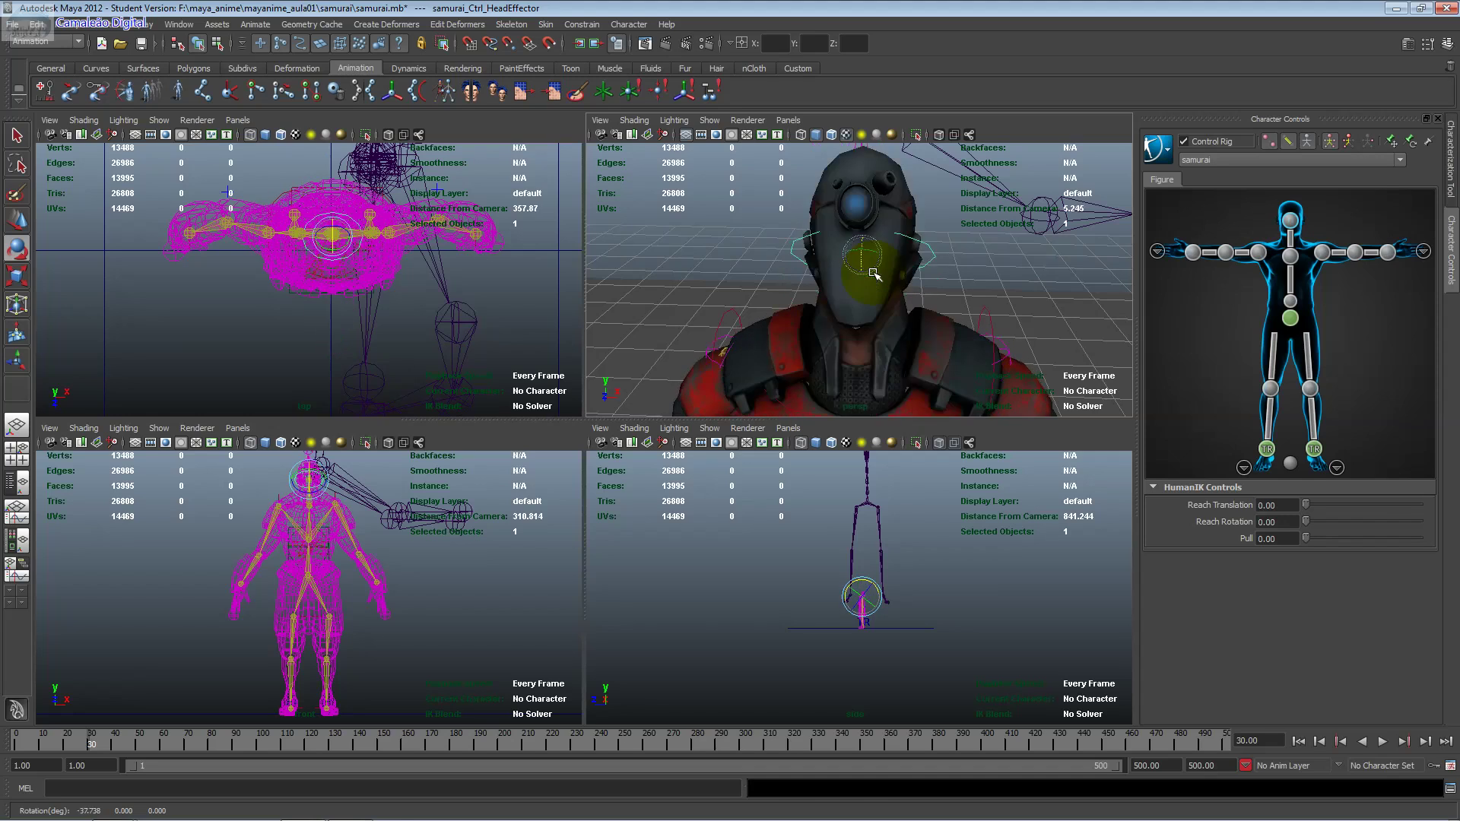
drag(872, 291, 864, 287)
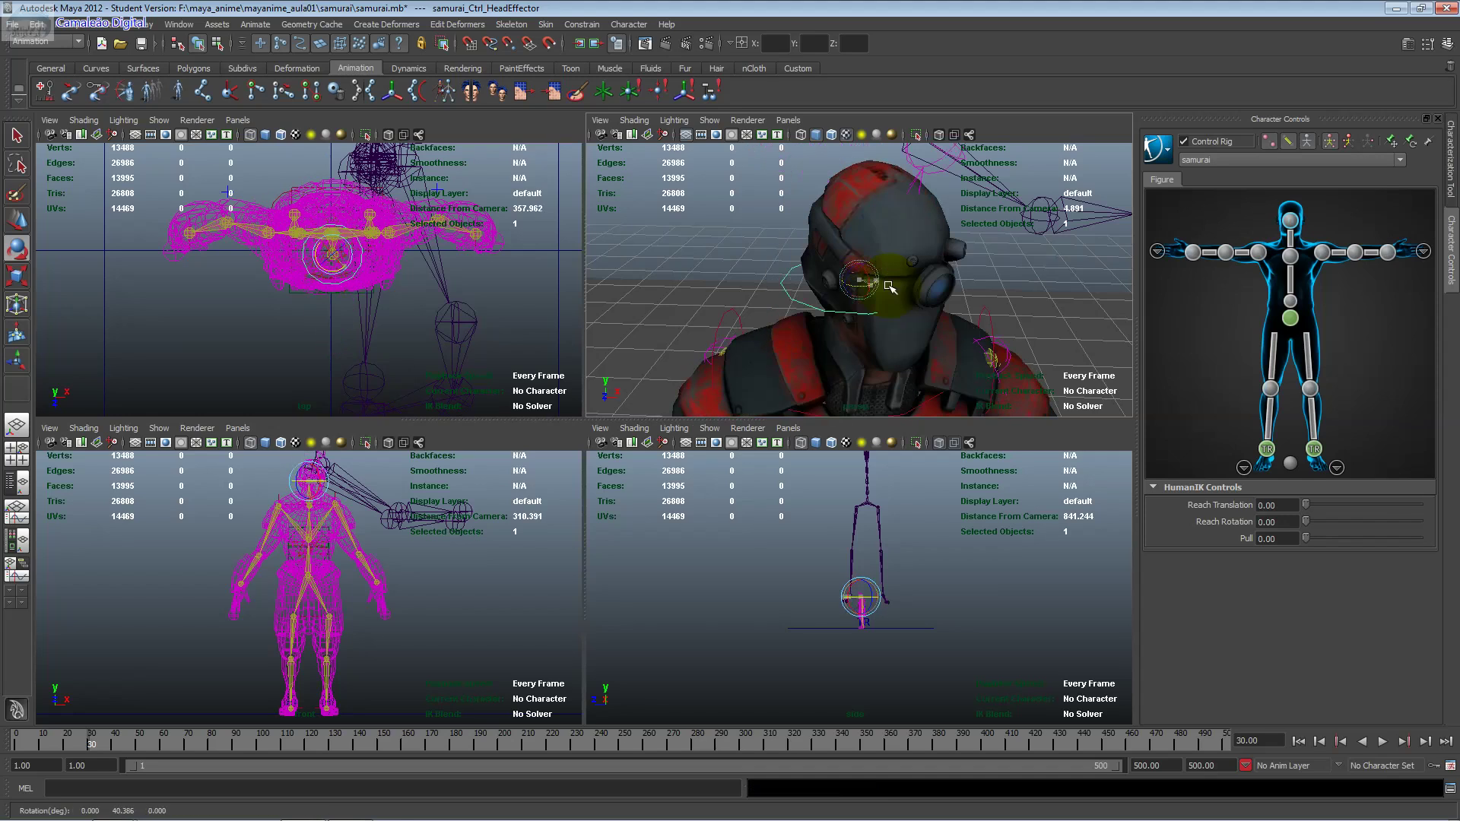
key(ctrl+z)
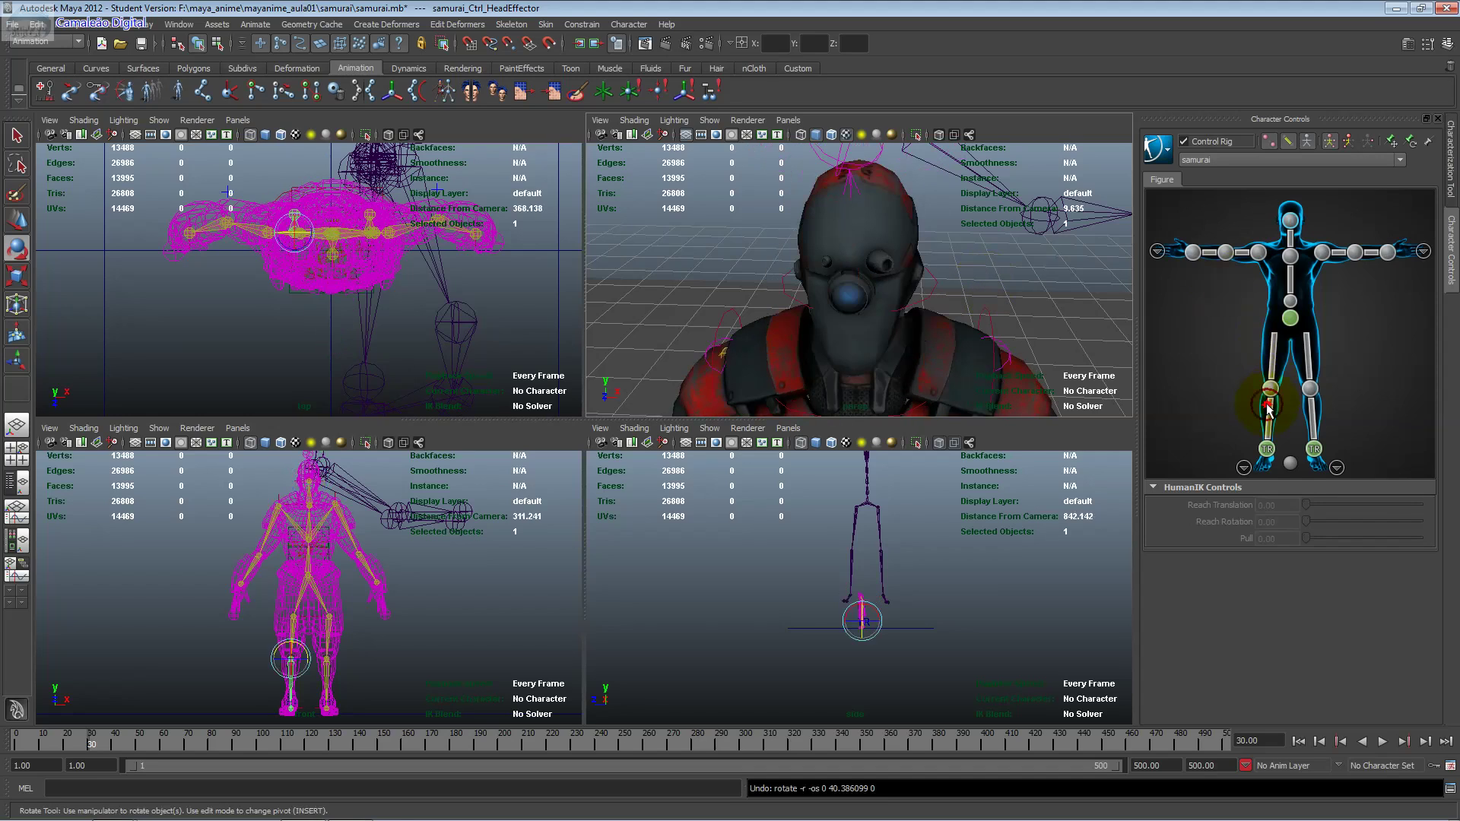
Step: Rotate the right leg and undo it, then swing the leg from the knee effector
click(1270, 408)
click(1271, 410)
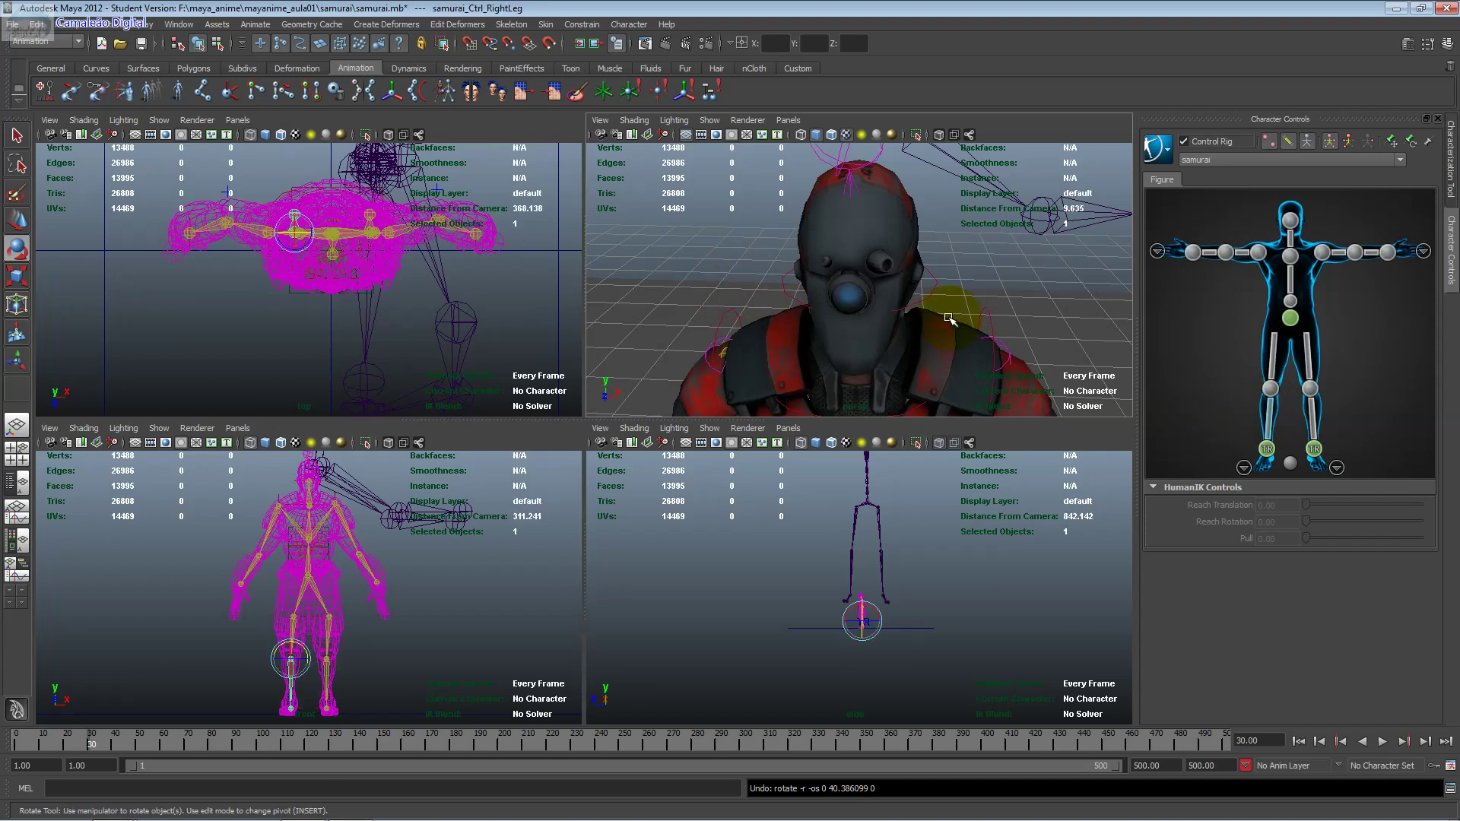
key(f)
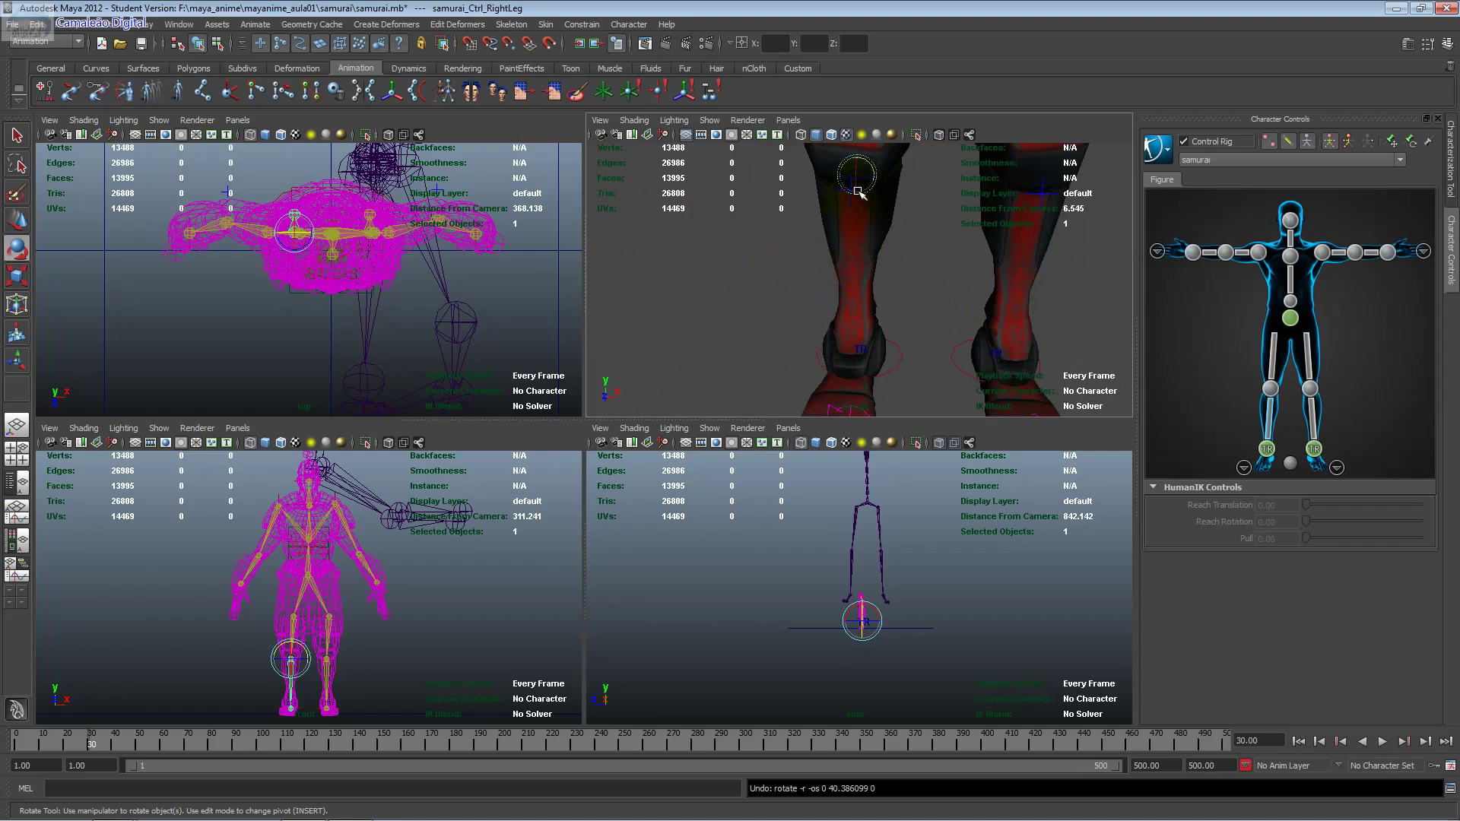
drag(864, 183, 869, 168)
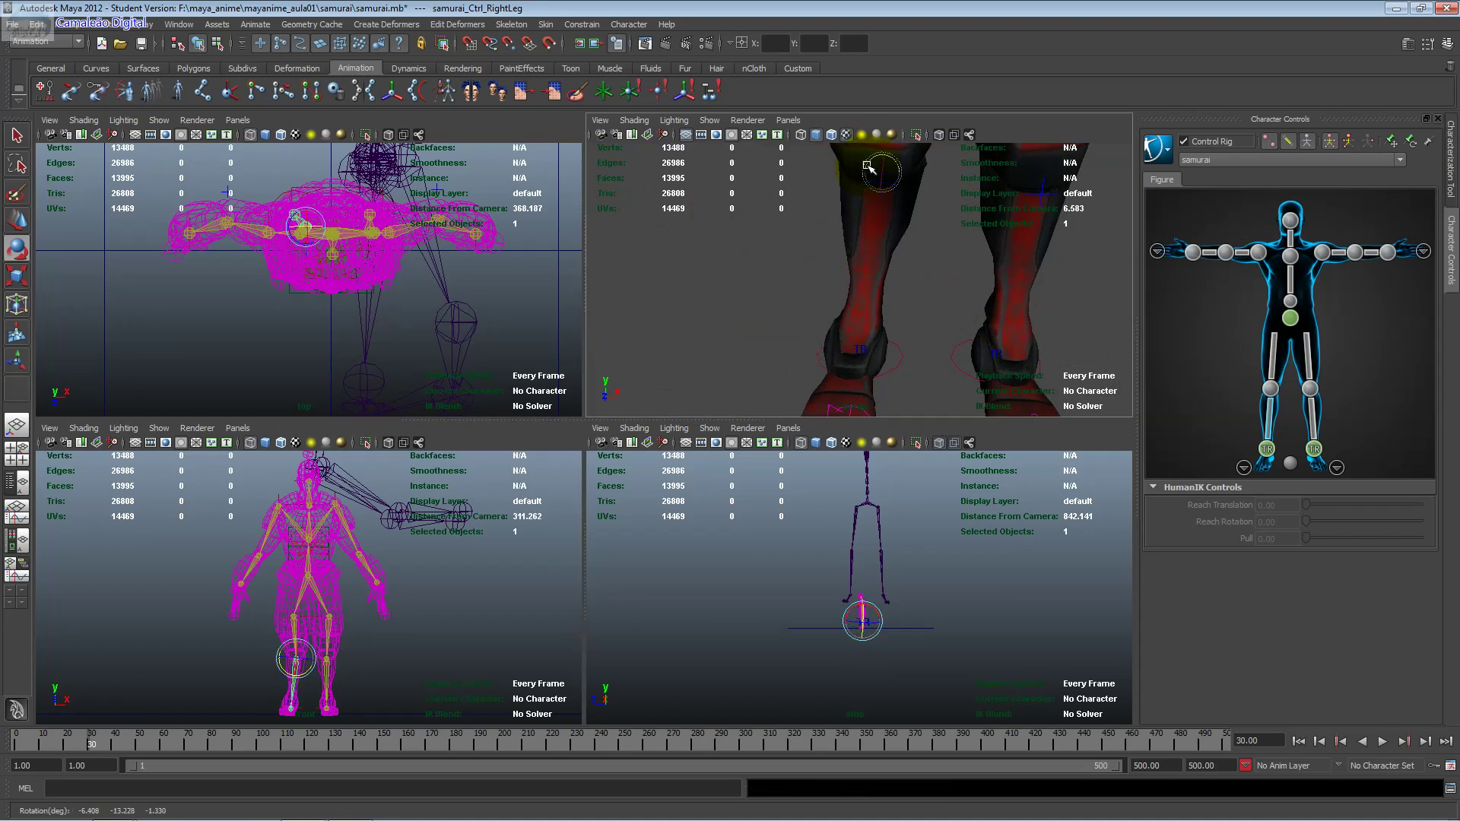
key(ctrl+z)
click(1280, 393)
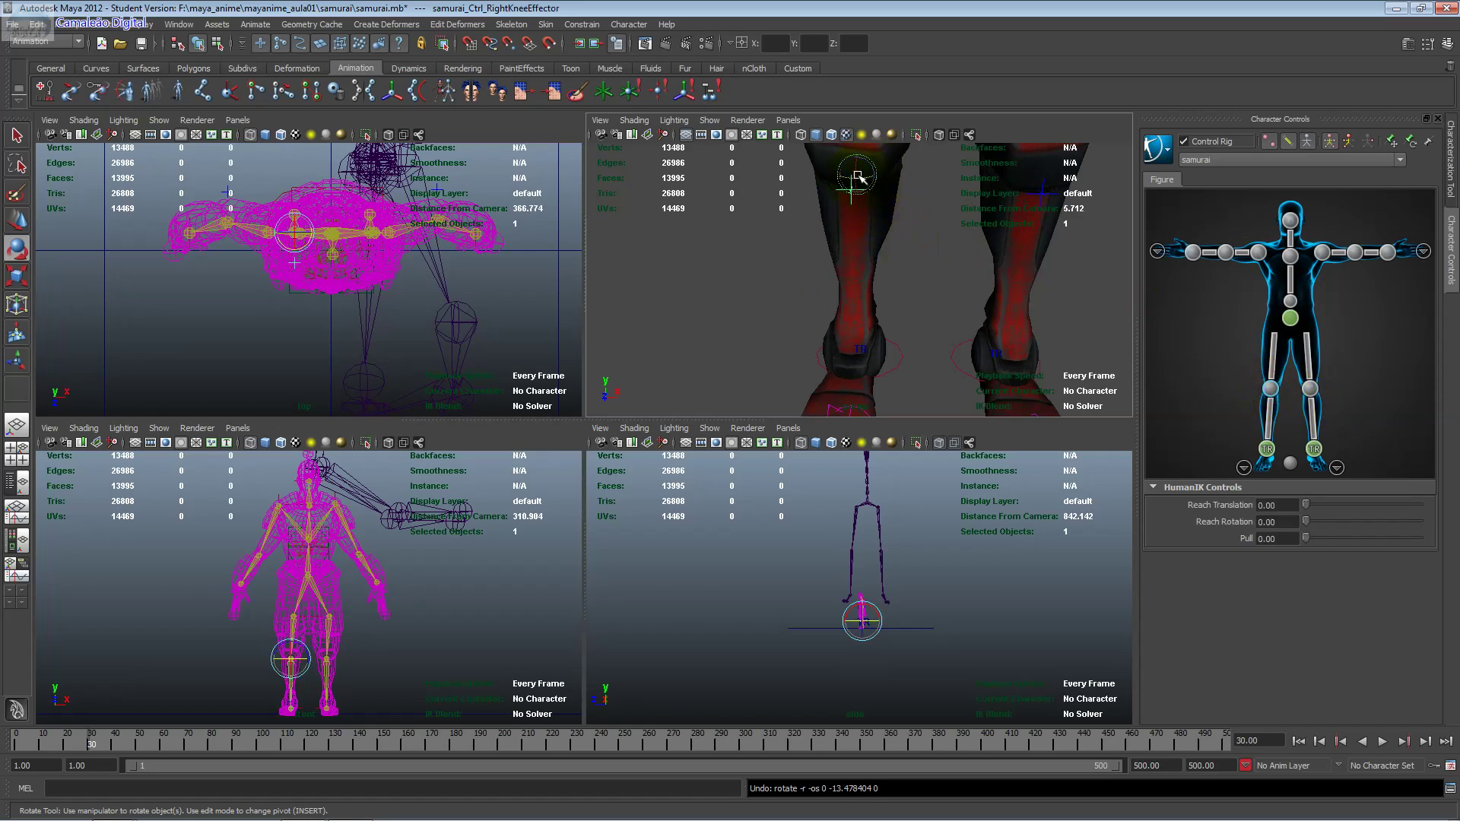
drag(858, 176, 986, 283)
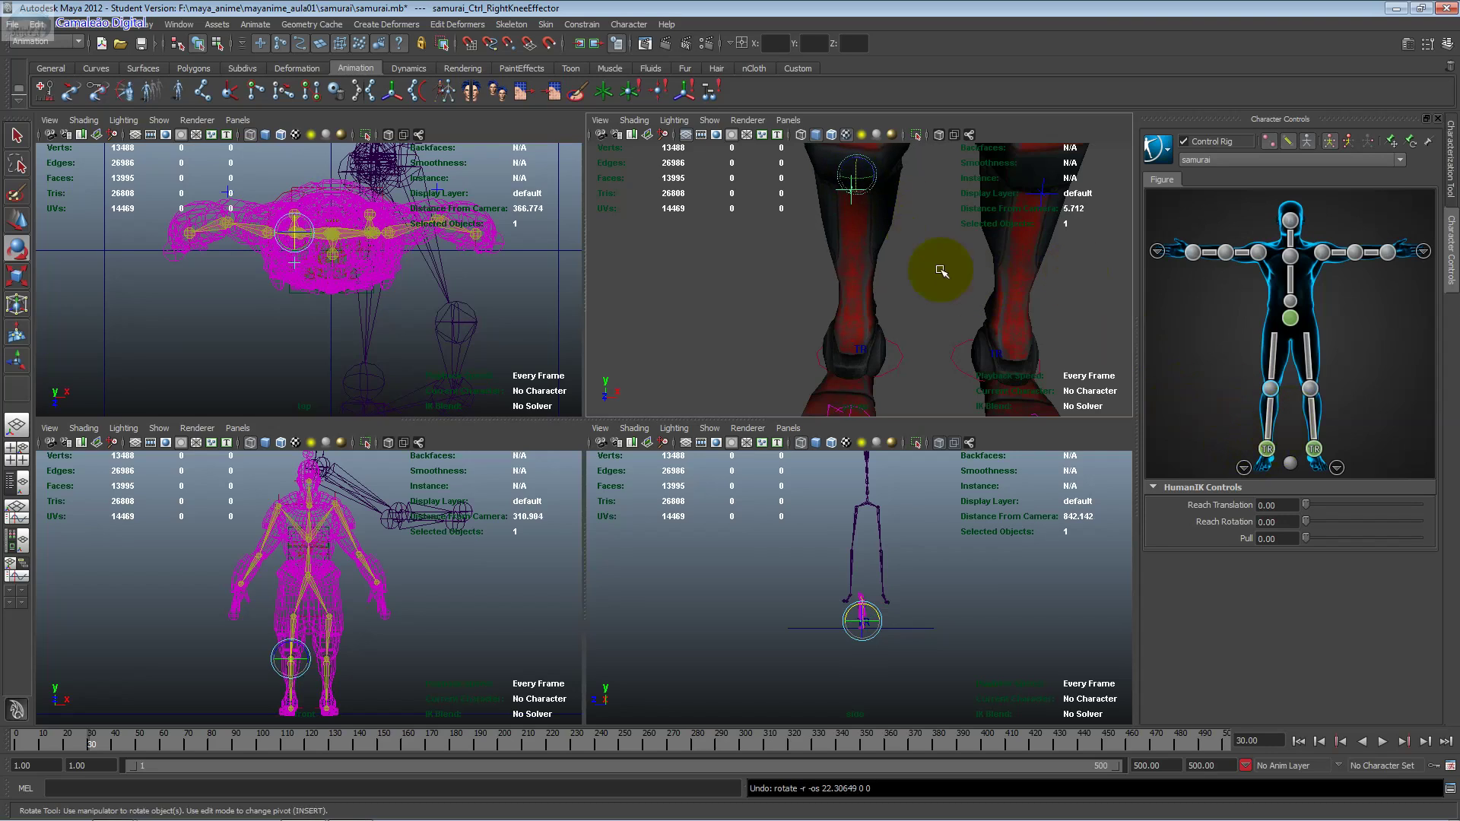
alt+right_drag(945, 267, 890, 229)
scroll(889, 230, up, 2)
scroll(887, 229, down, 3)
scroll(876, 253, down, 2)
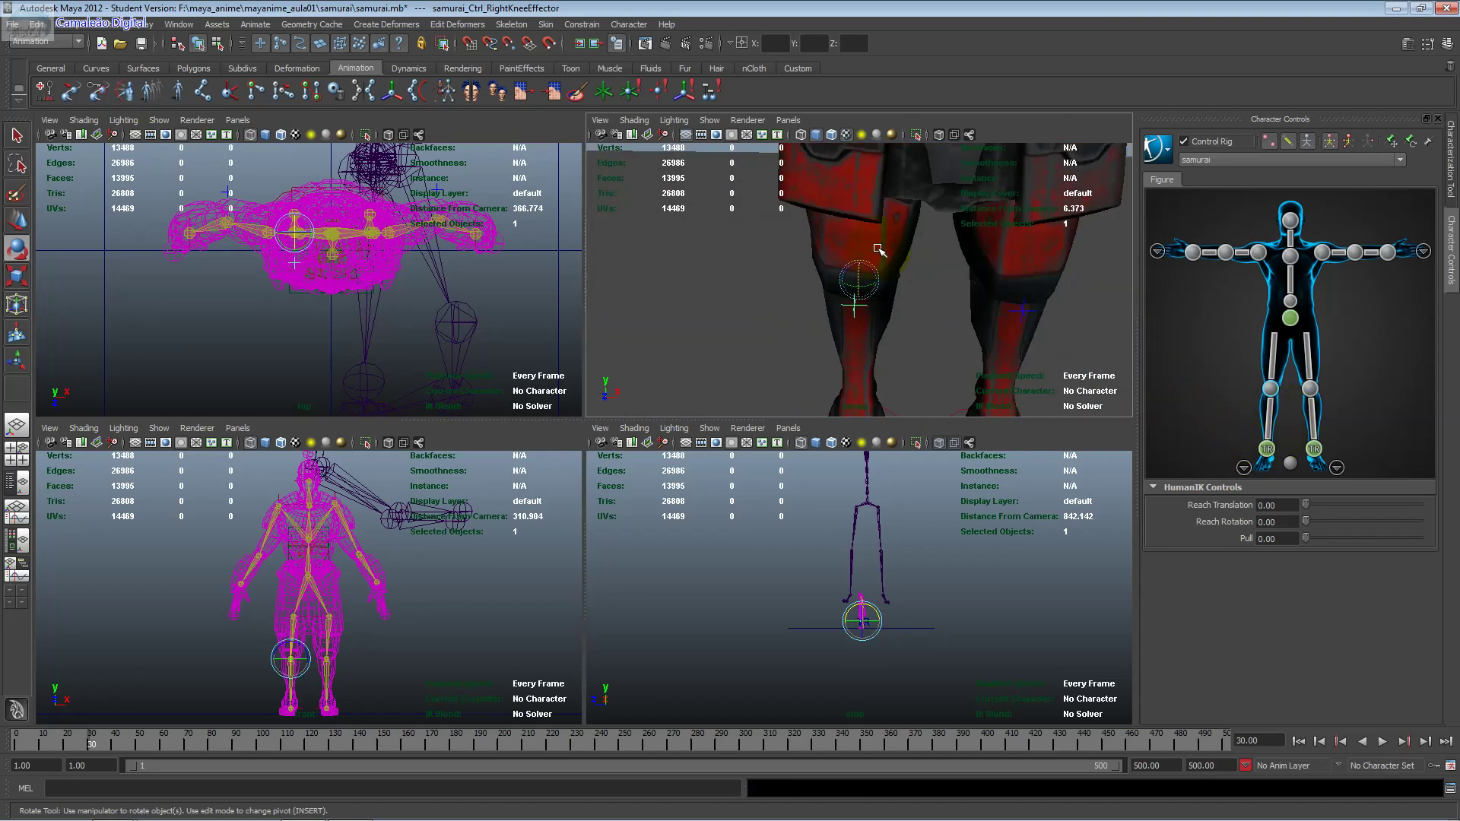
scroll(880, 249, down, 2)
Step: Tilt the chest effector and undo it, then hide Character Controls to widen the viewports
click(1292, 317)
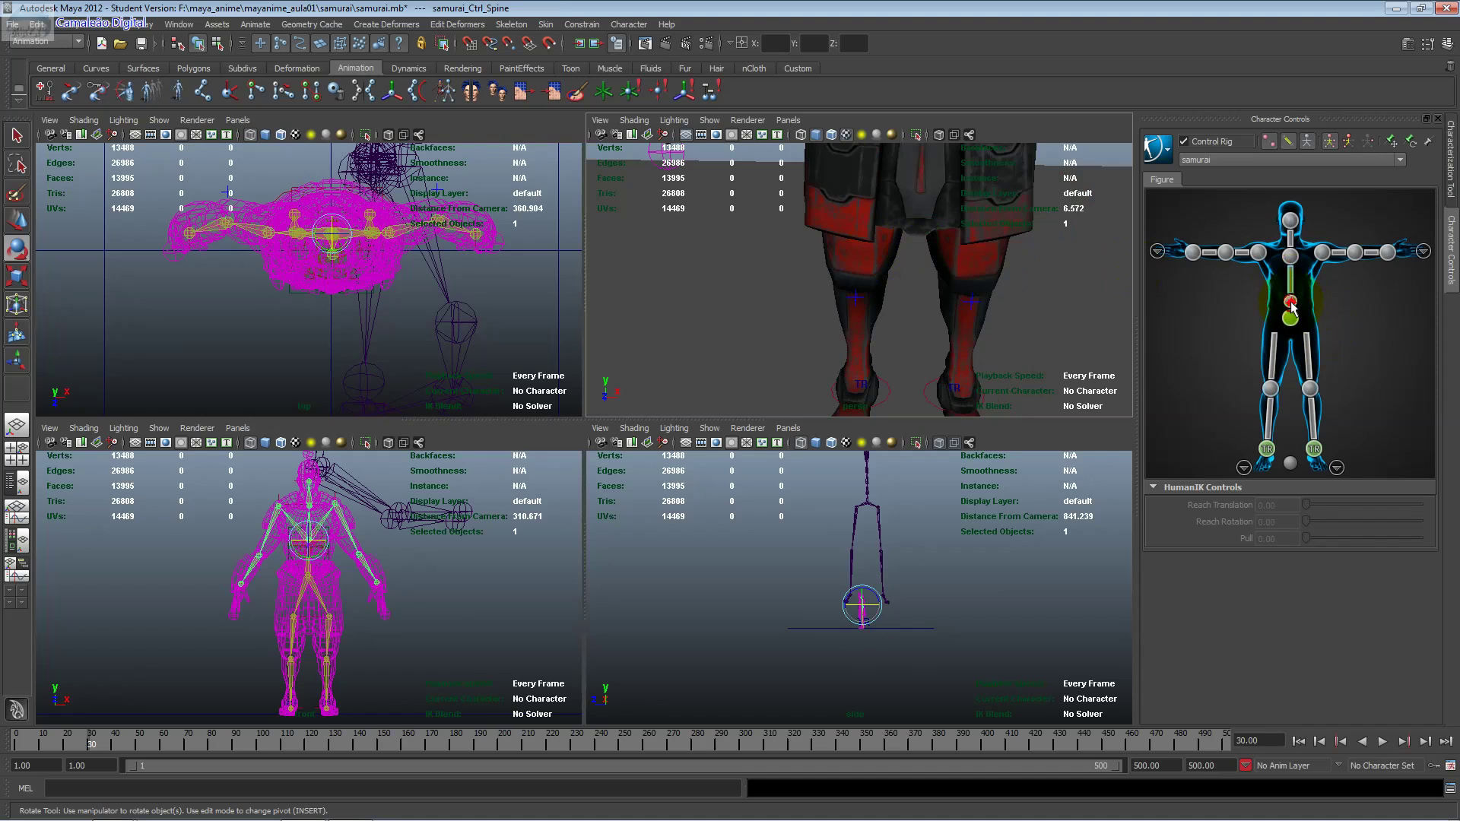
key(f)
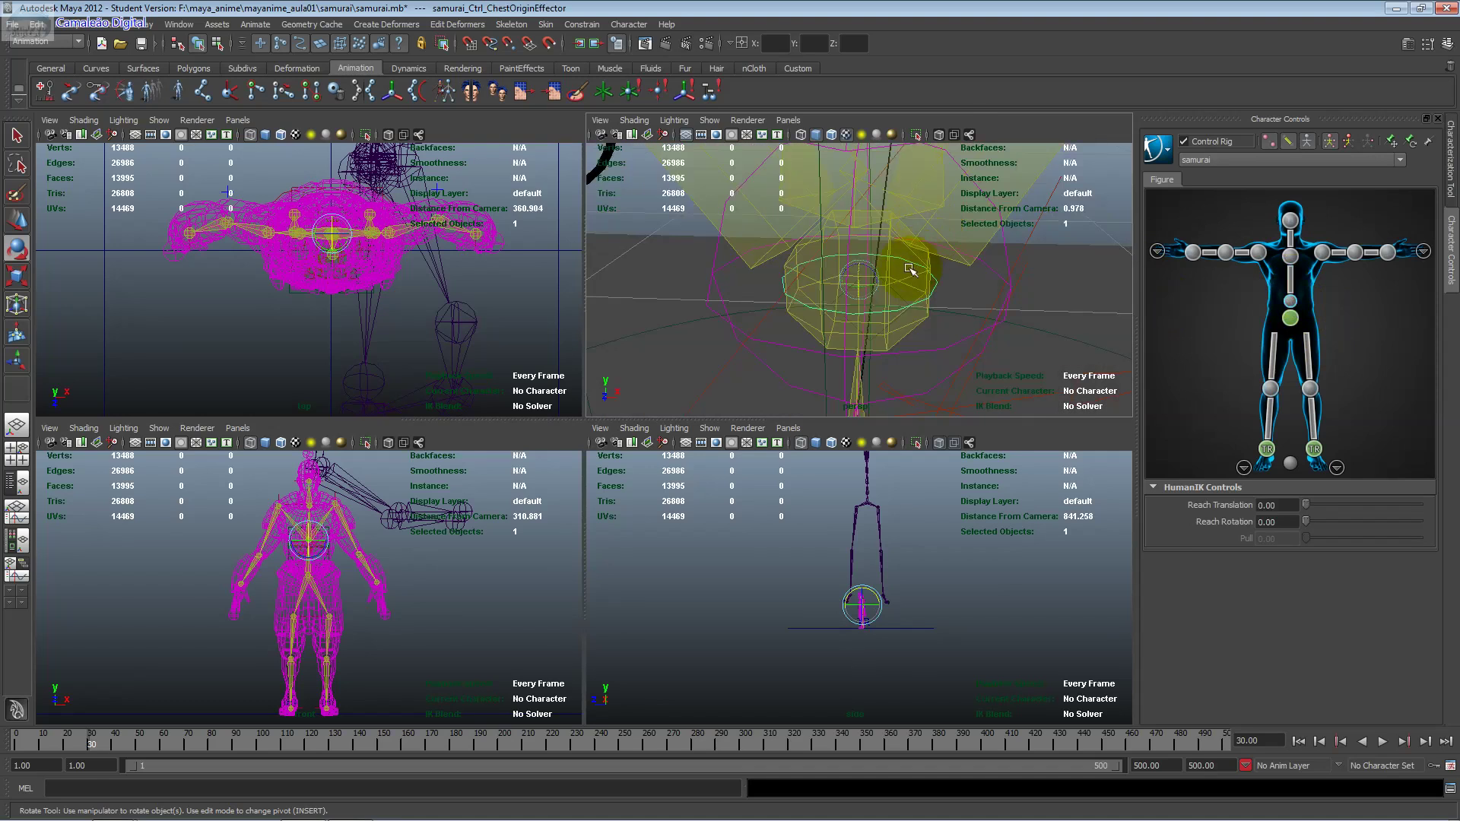
mouse_move(889, 310)
mouse_down()
mouse_move(919, 310)
mouse_move(846, 312)
mouse_up()
key(ctrl+z)
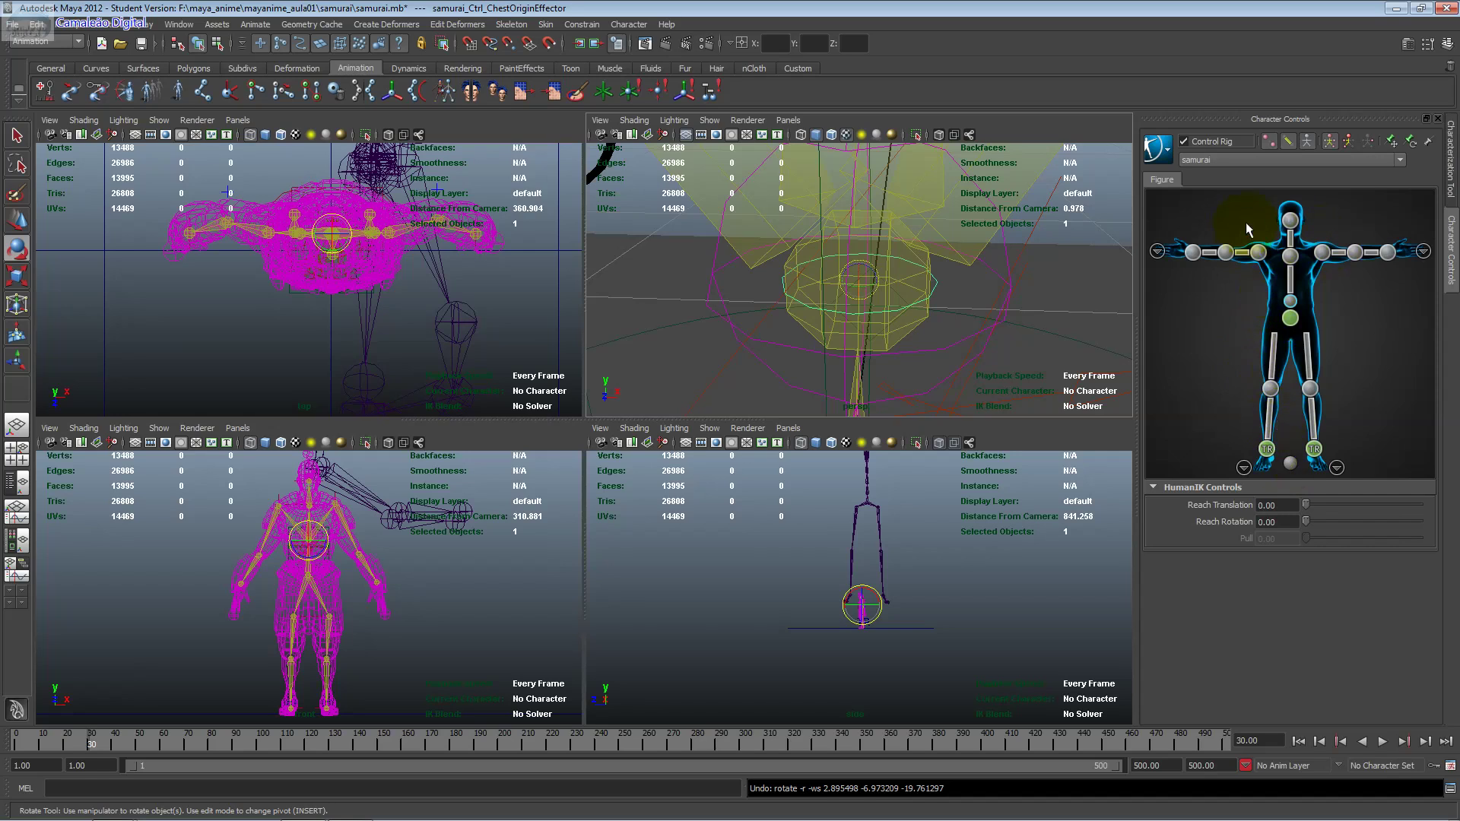
scroll(807, 536, down, 2)
scroll(817, 539, down, 2)
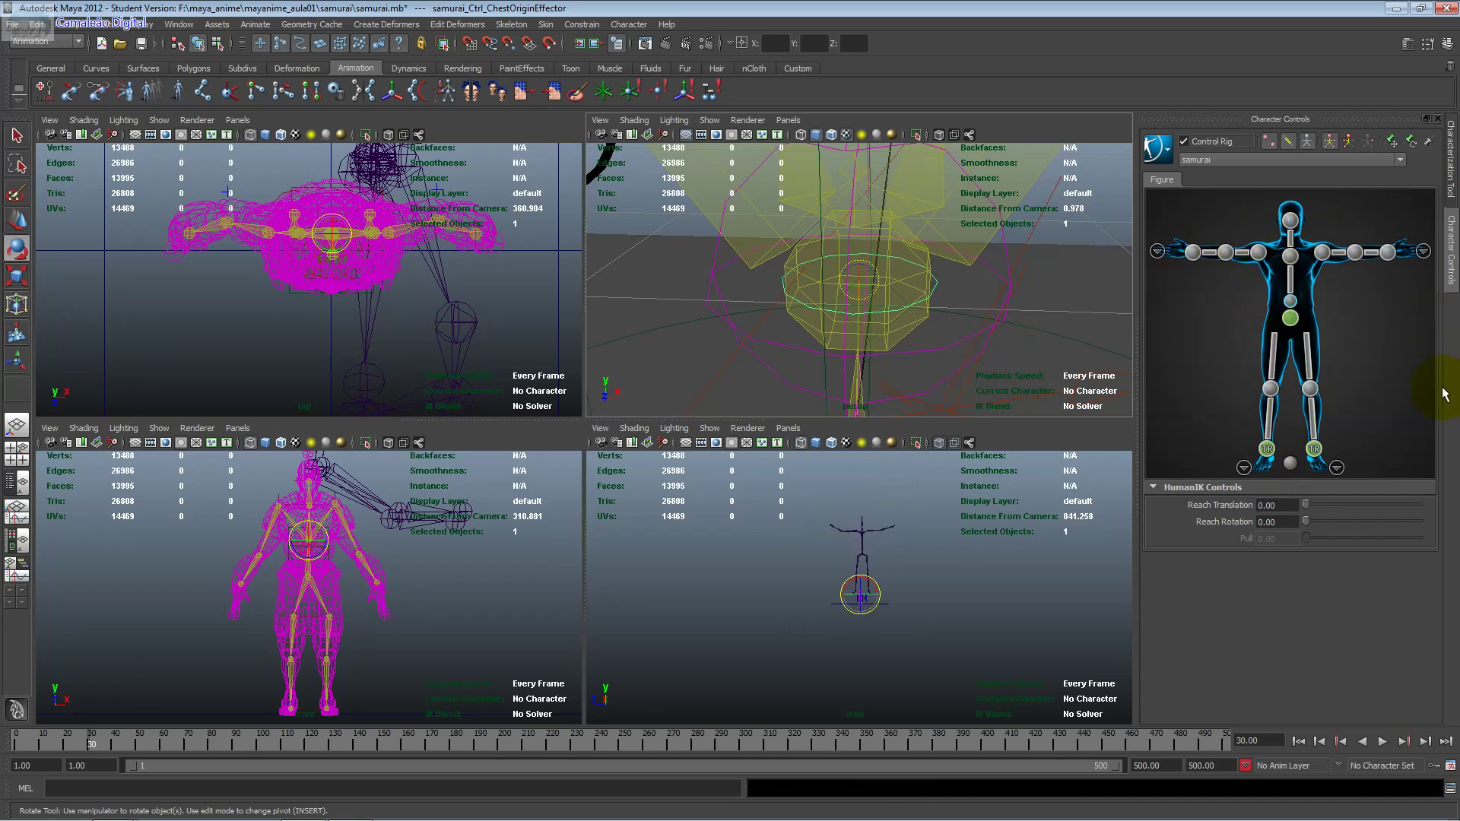
click(1451, 243)
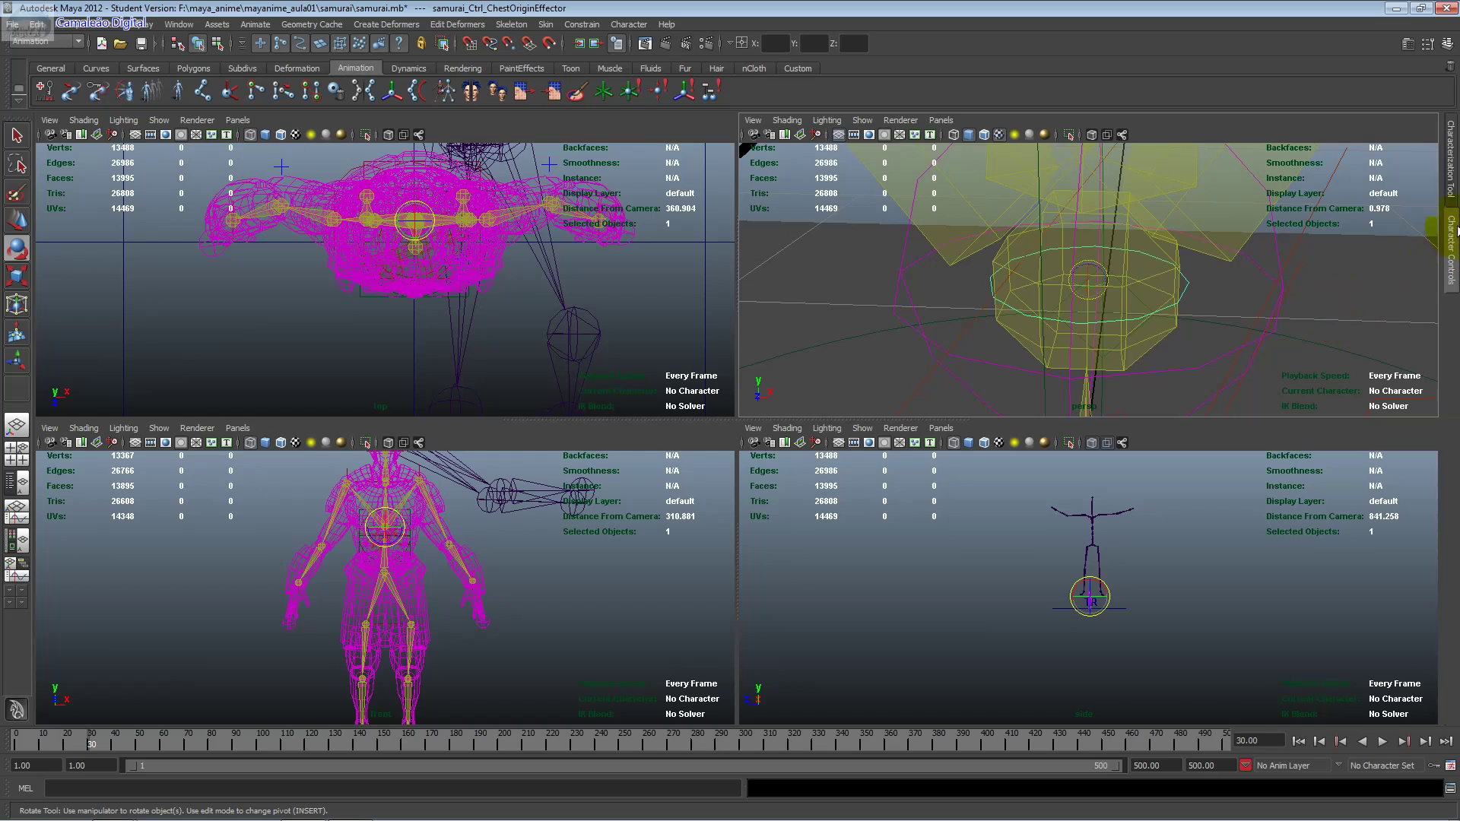
Step: Reopen the Characterization Tool panel on the right edge
click(1451, 152)
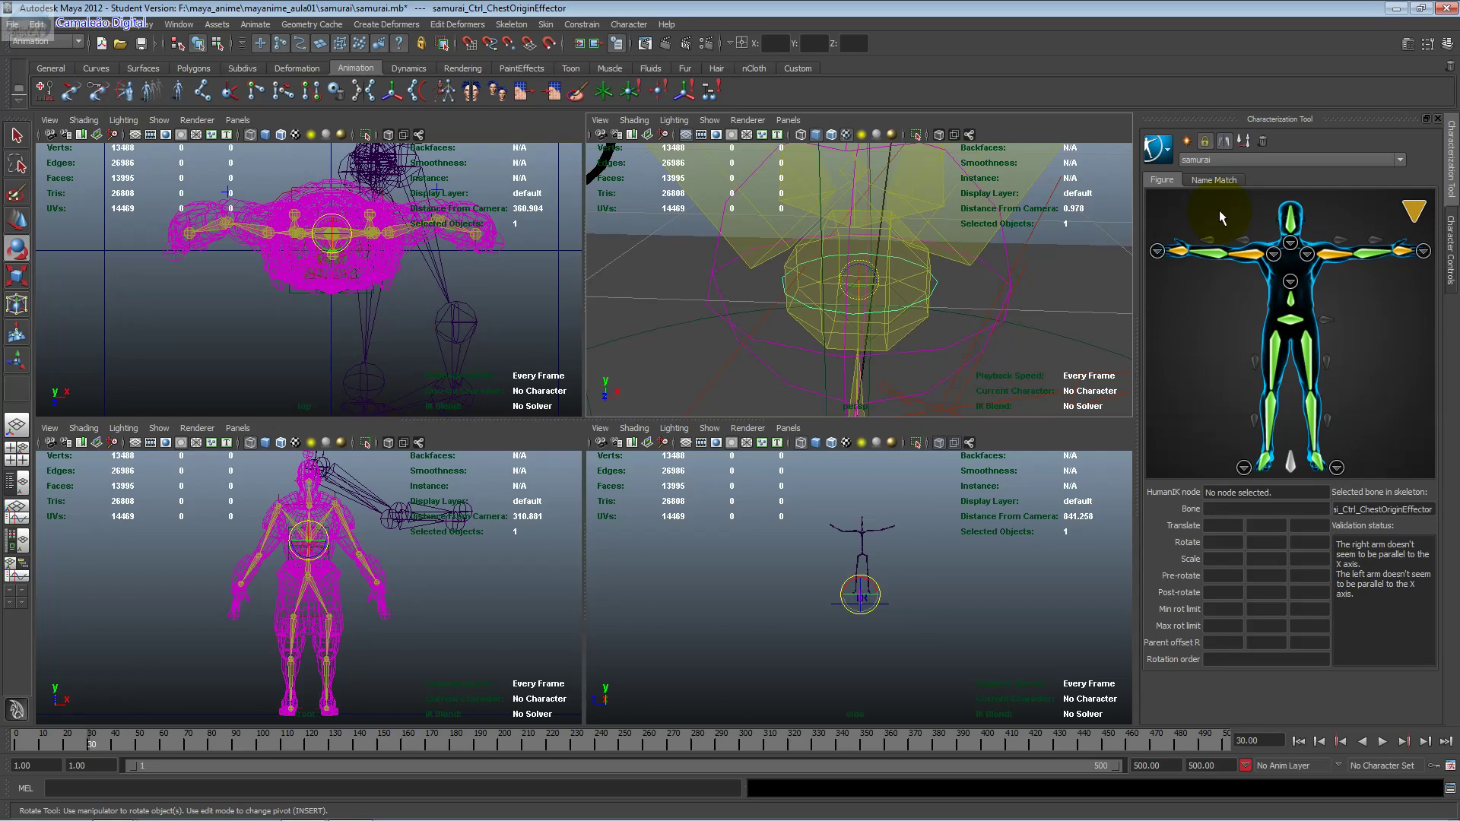
Step: Switch the characterization to animacao and inspect the mocap skeleton's hips
click(1307, 161)
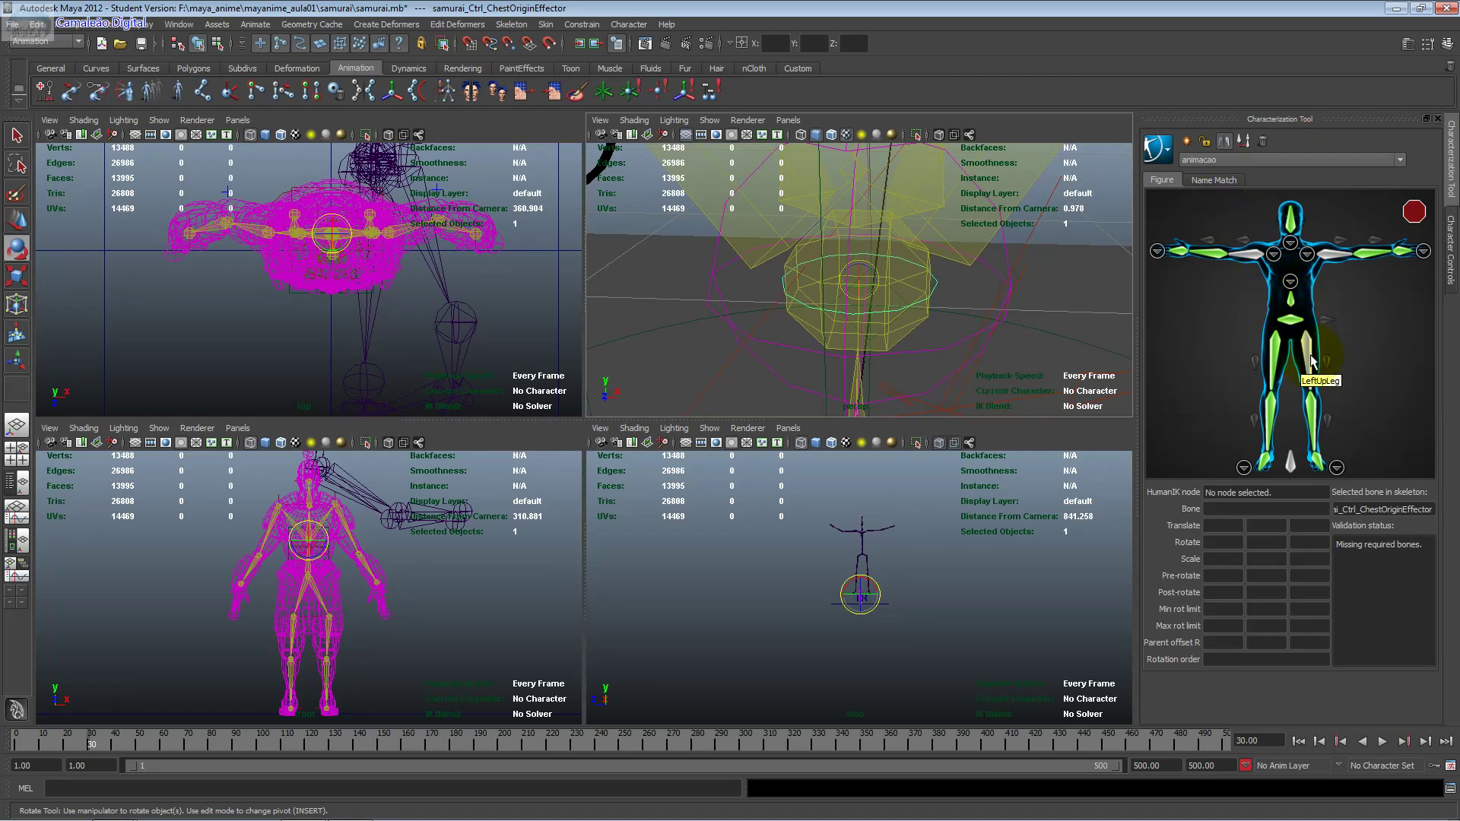
click(849, 564)
click(868, 561)
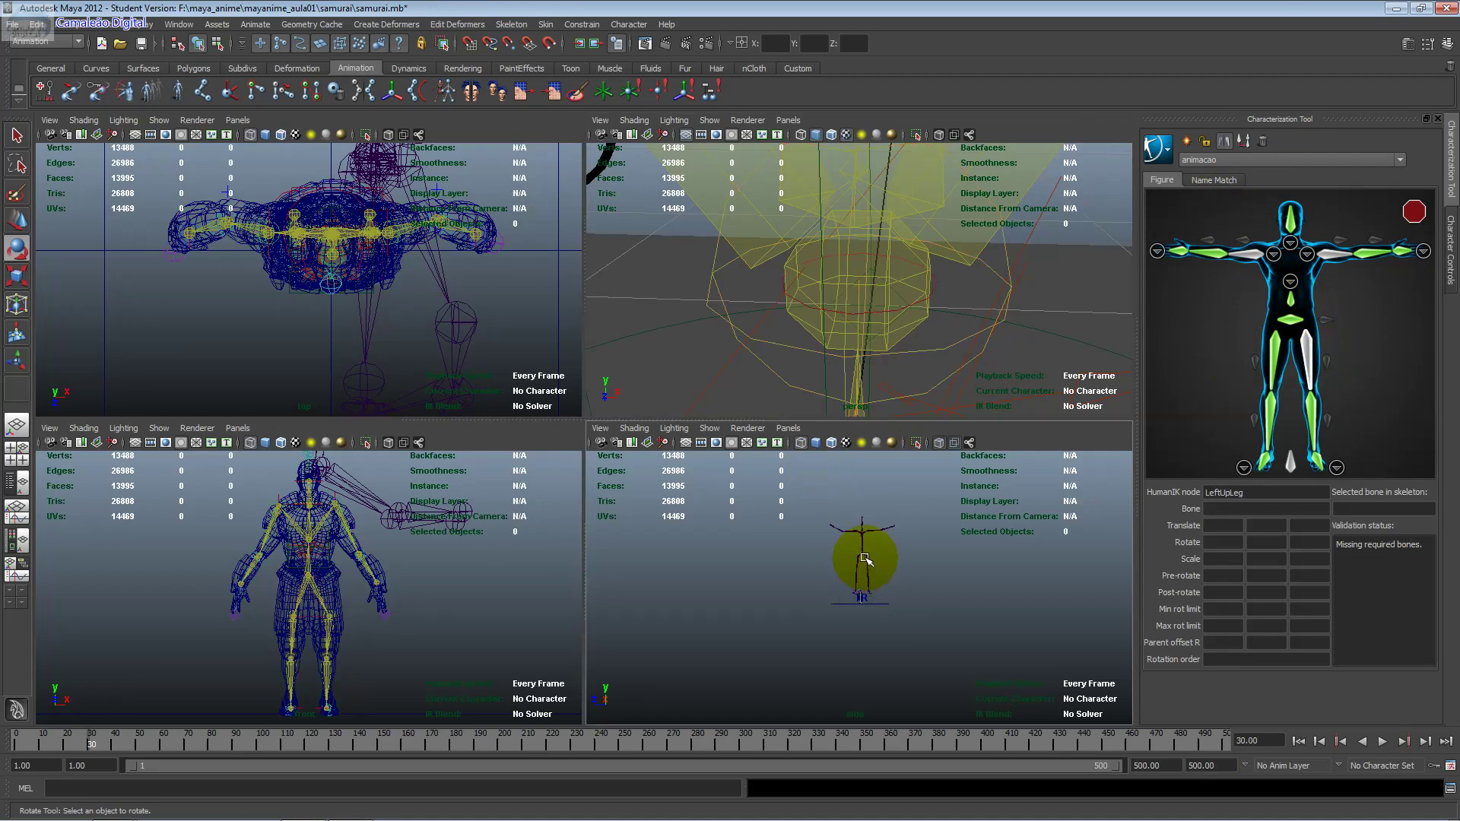
drag(865, 557, 866, 557)
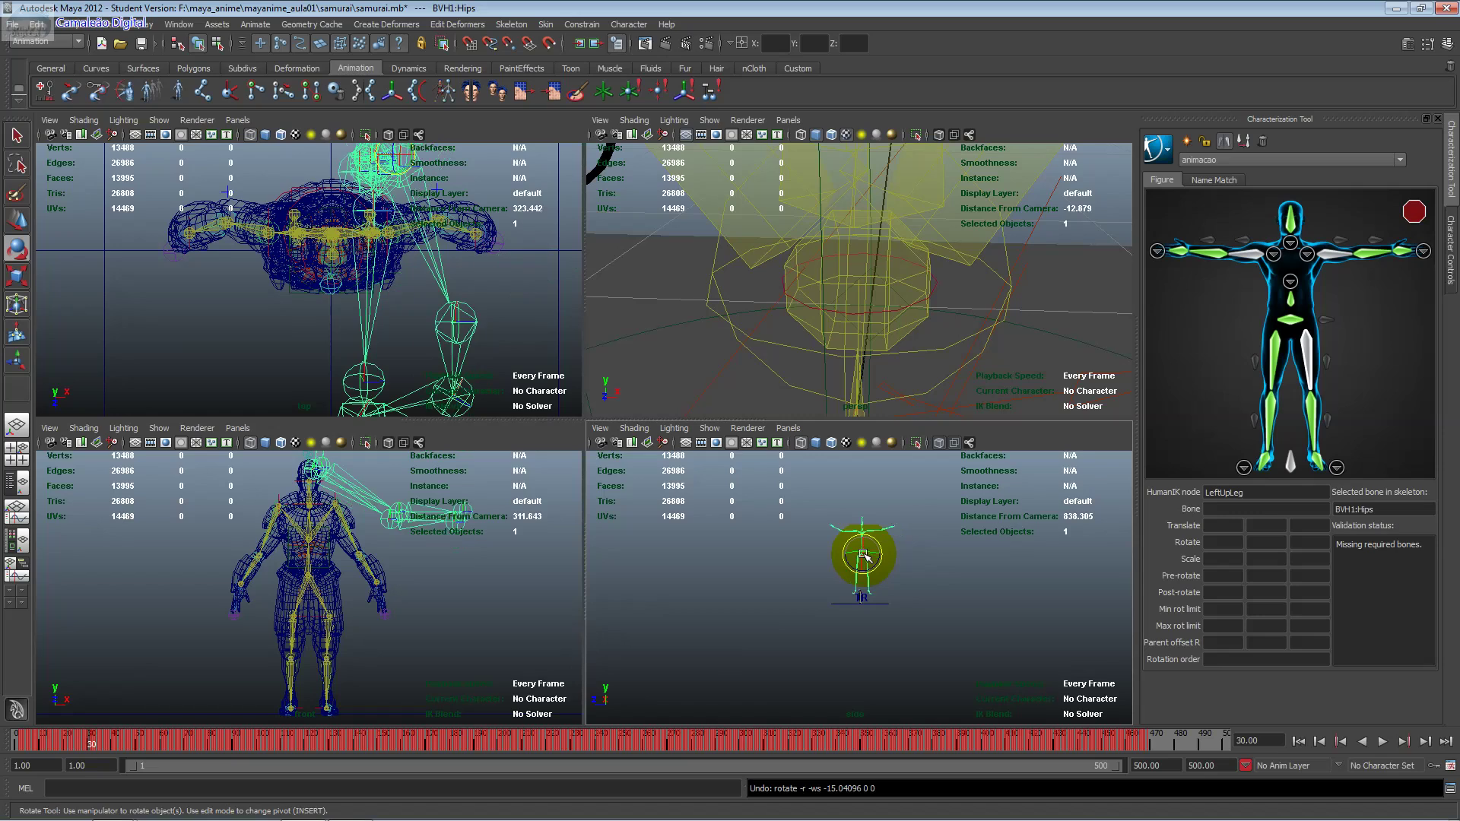
click(936, 496)
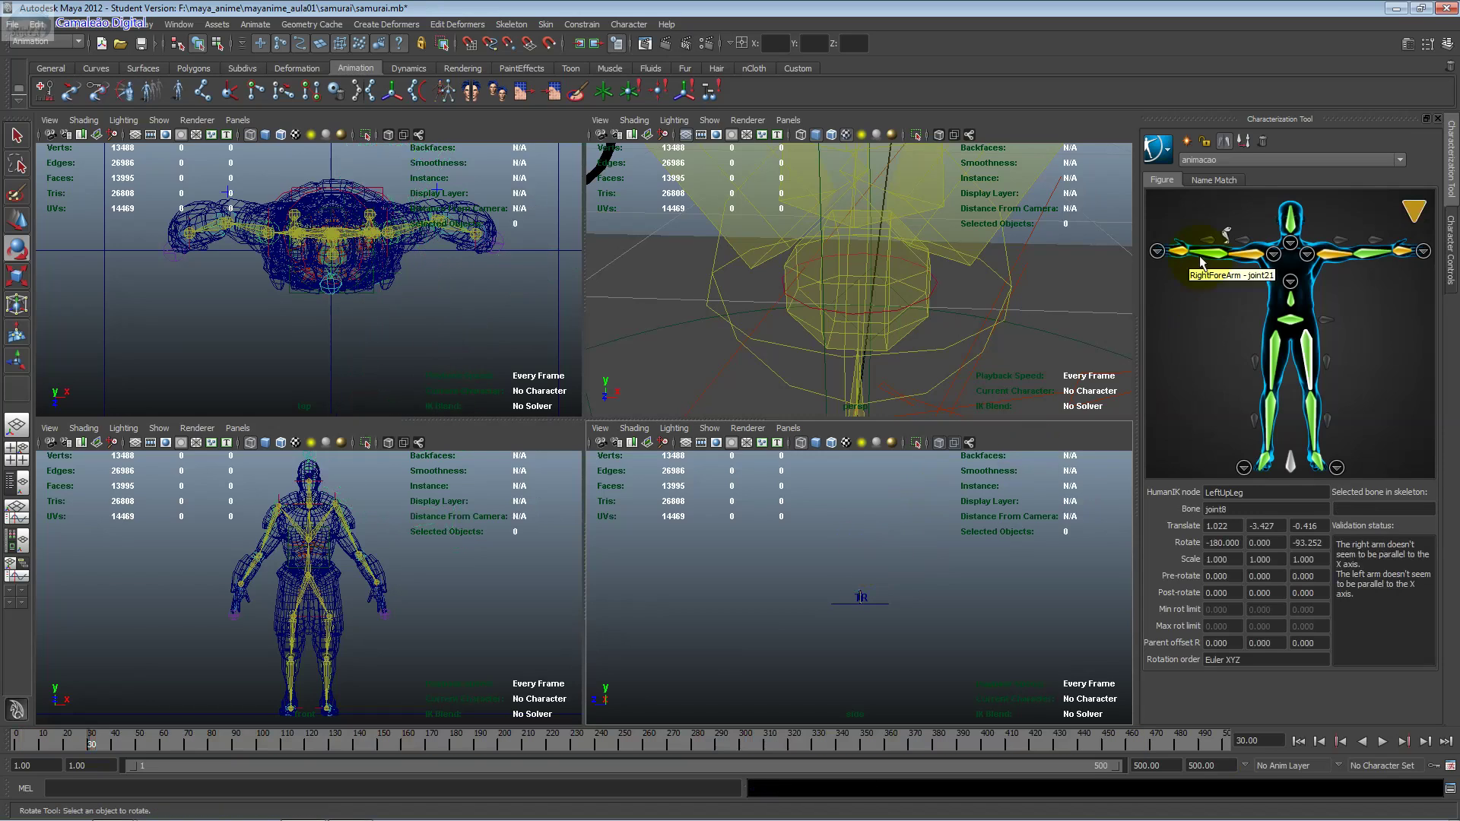
Step: Check the spine slot's joint, toggle to samurai and back to animacao, then deselect
right_click(1283, 319)
click(1290, 301)
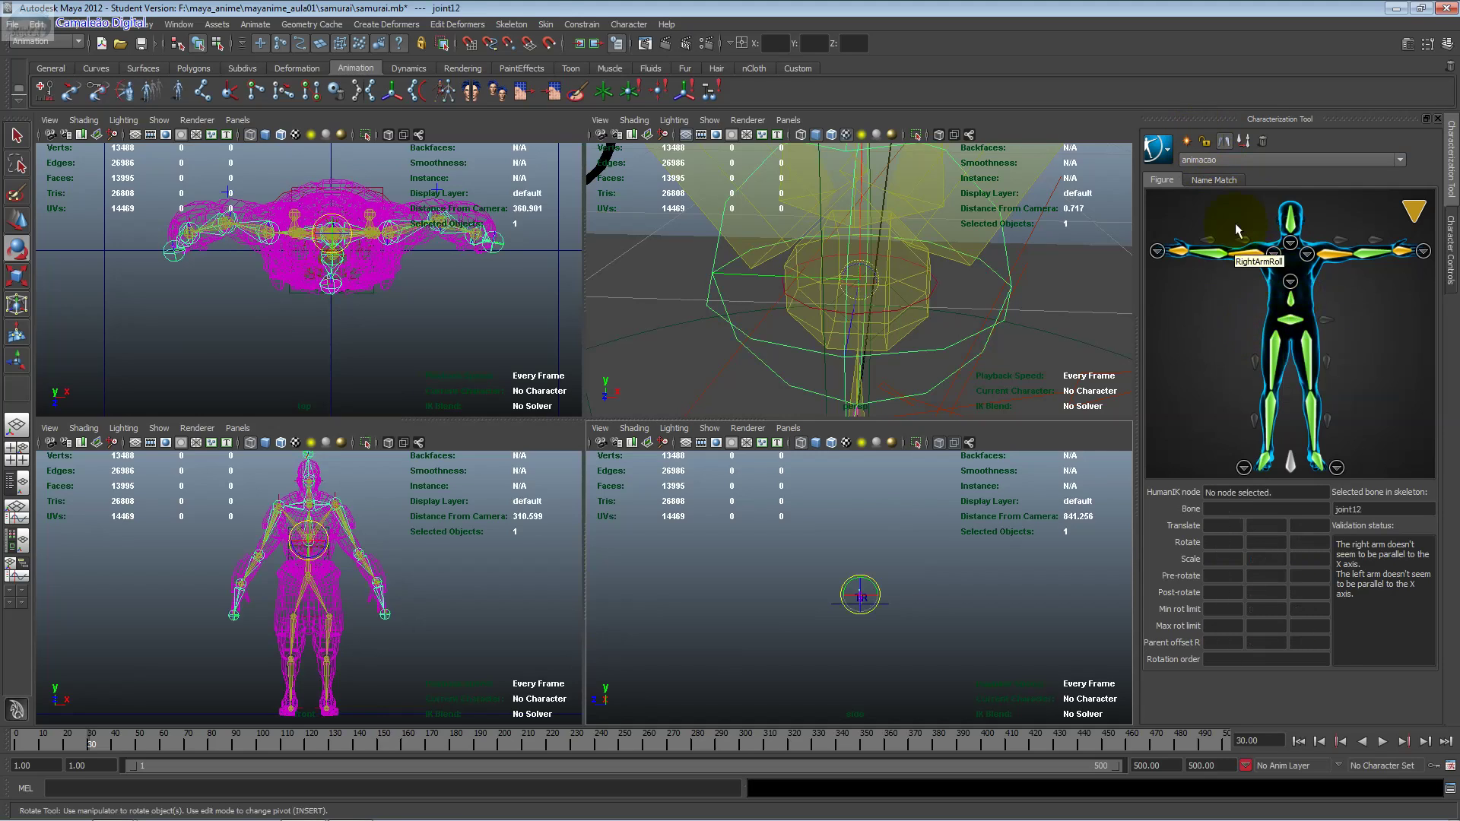
click(1232, 160)
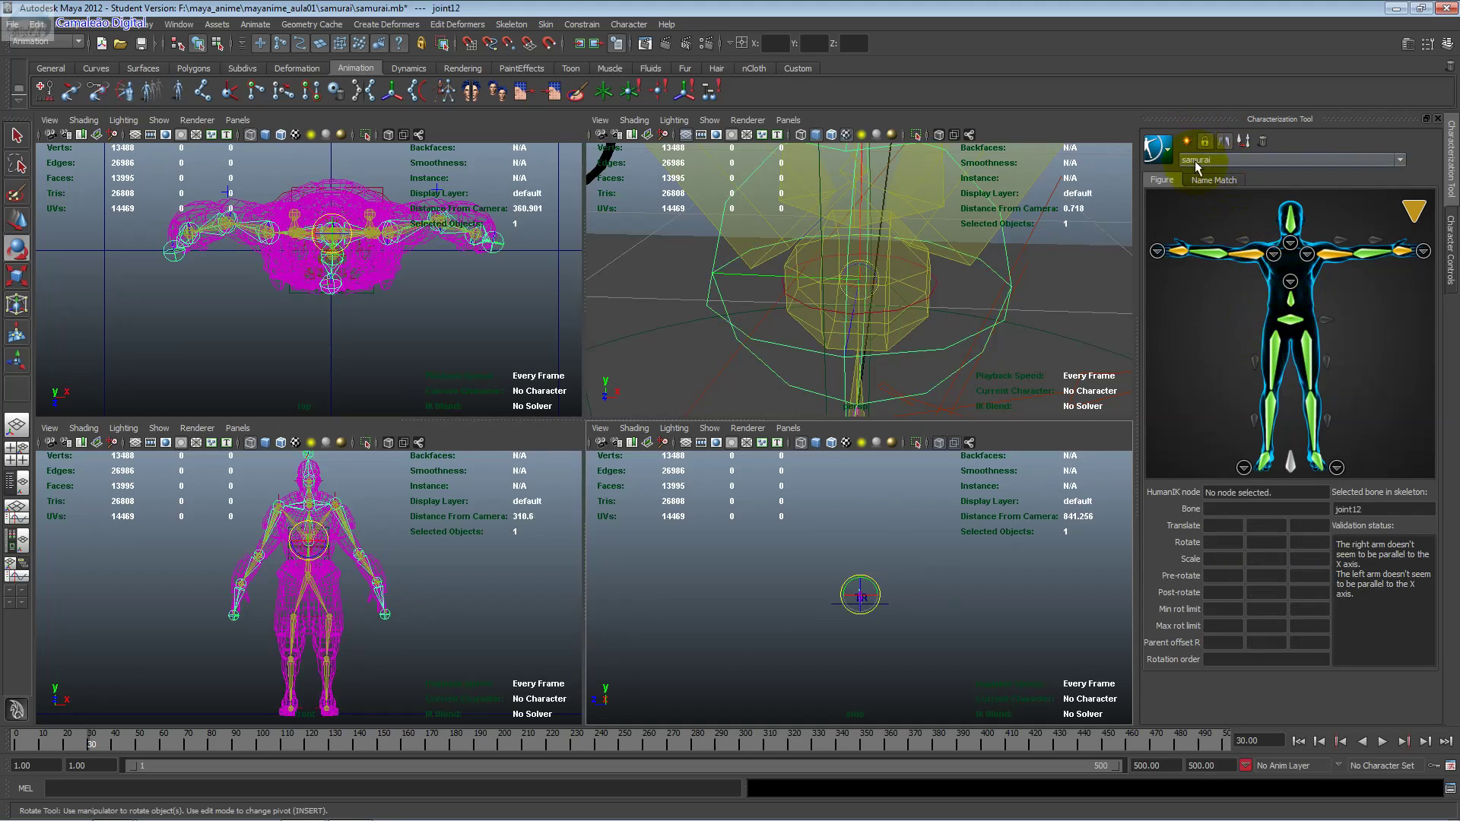
click(1209, 160)
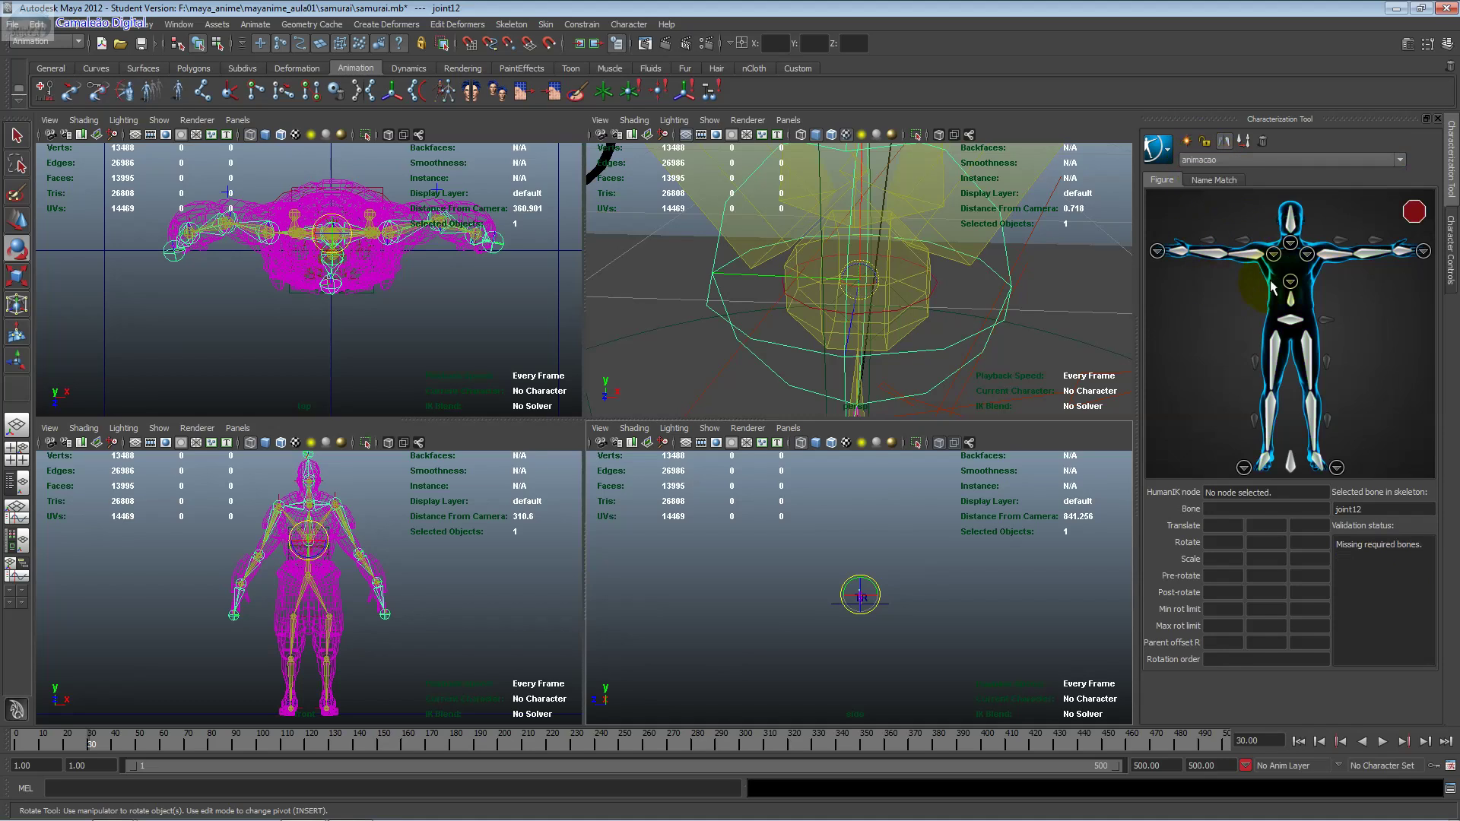
click(976, 553)
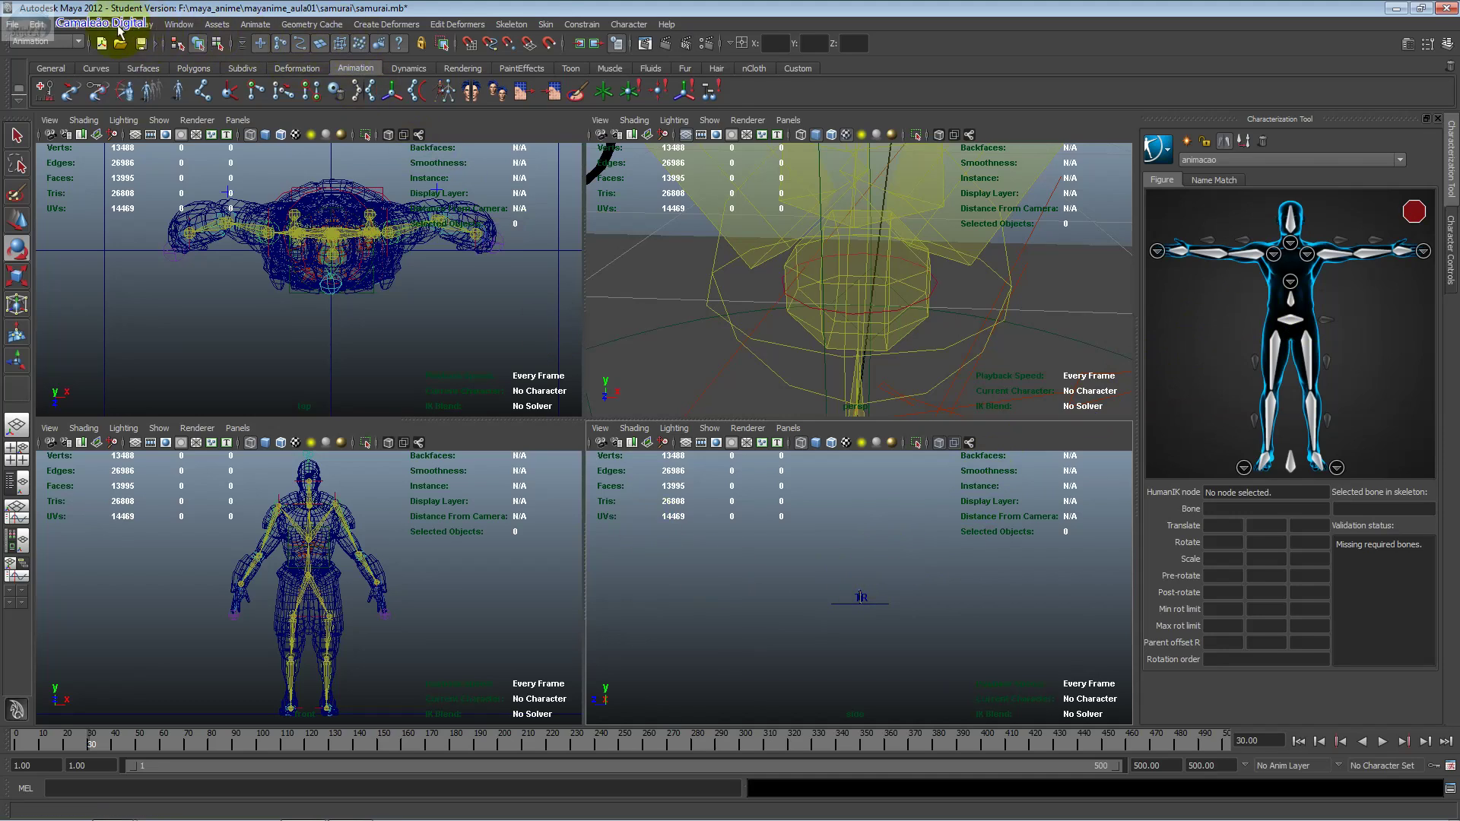
click(178, 24)
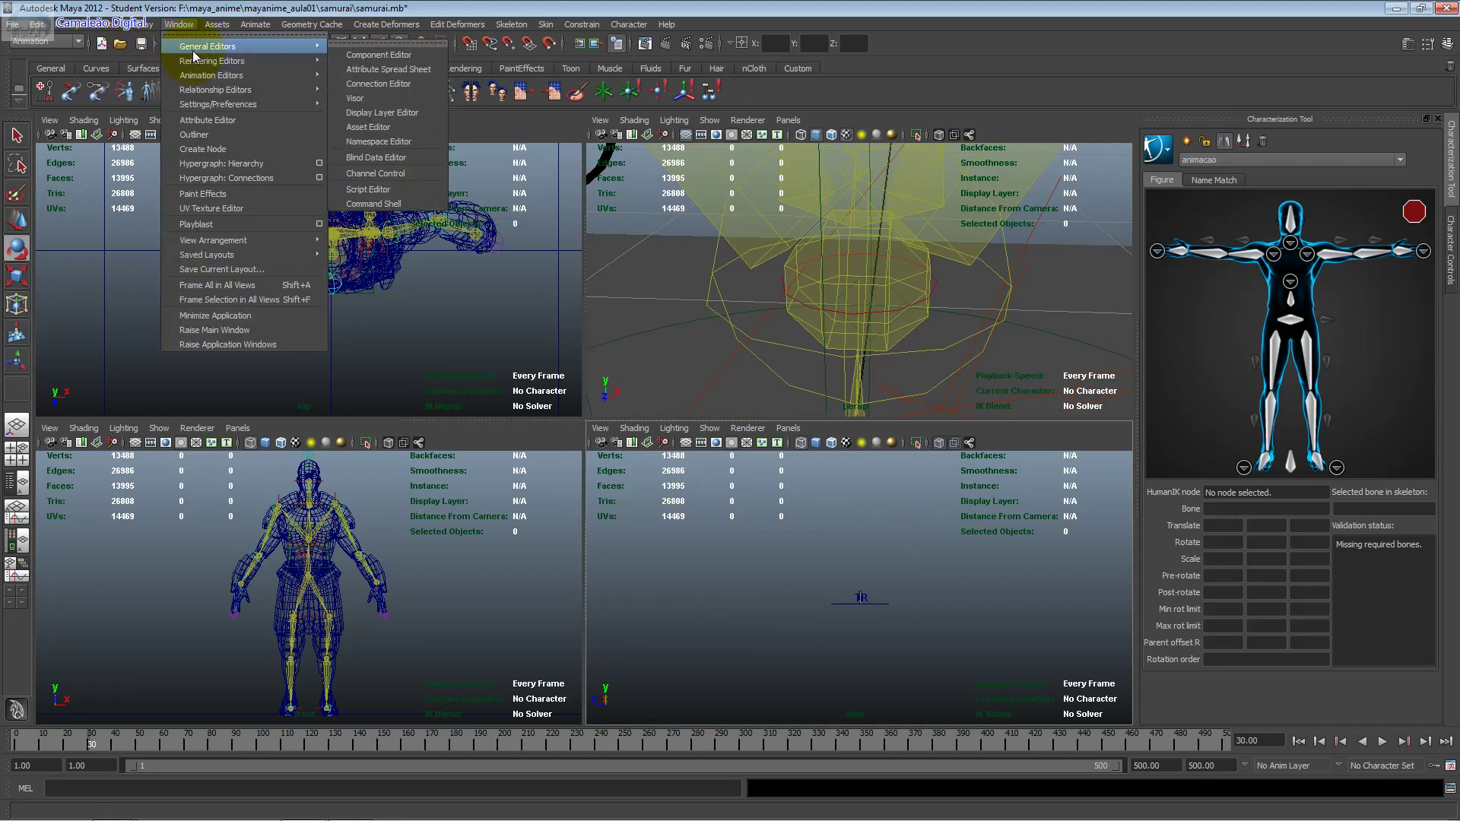
mouse_move(217, 46)
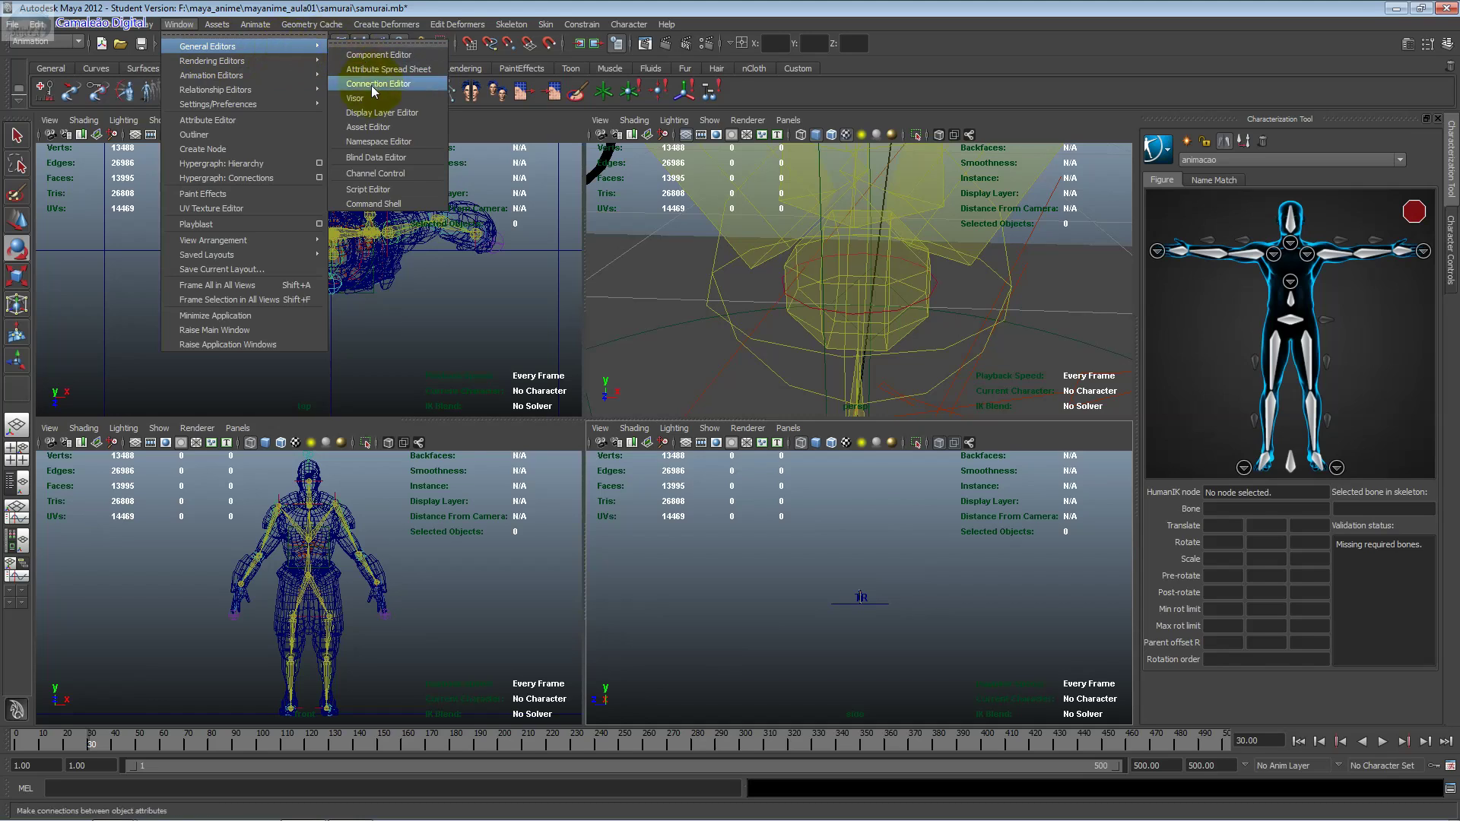
click(355, 98)
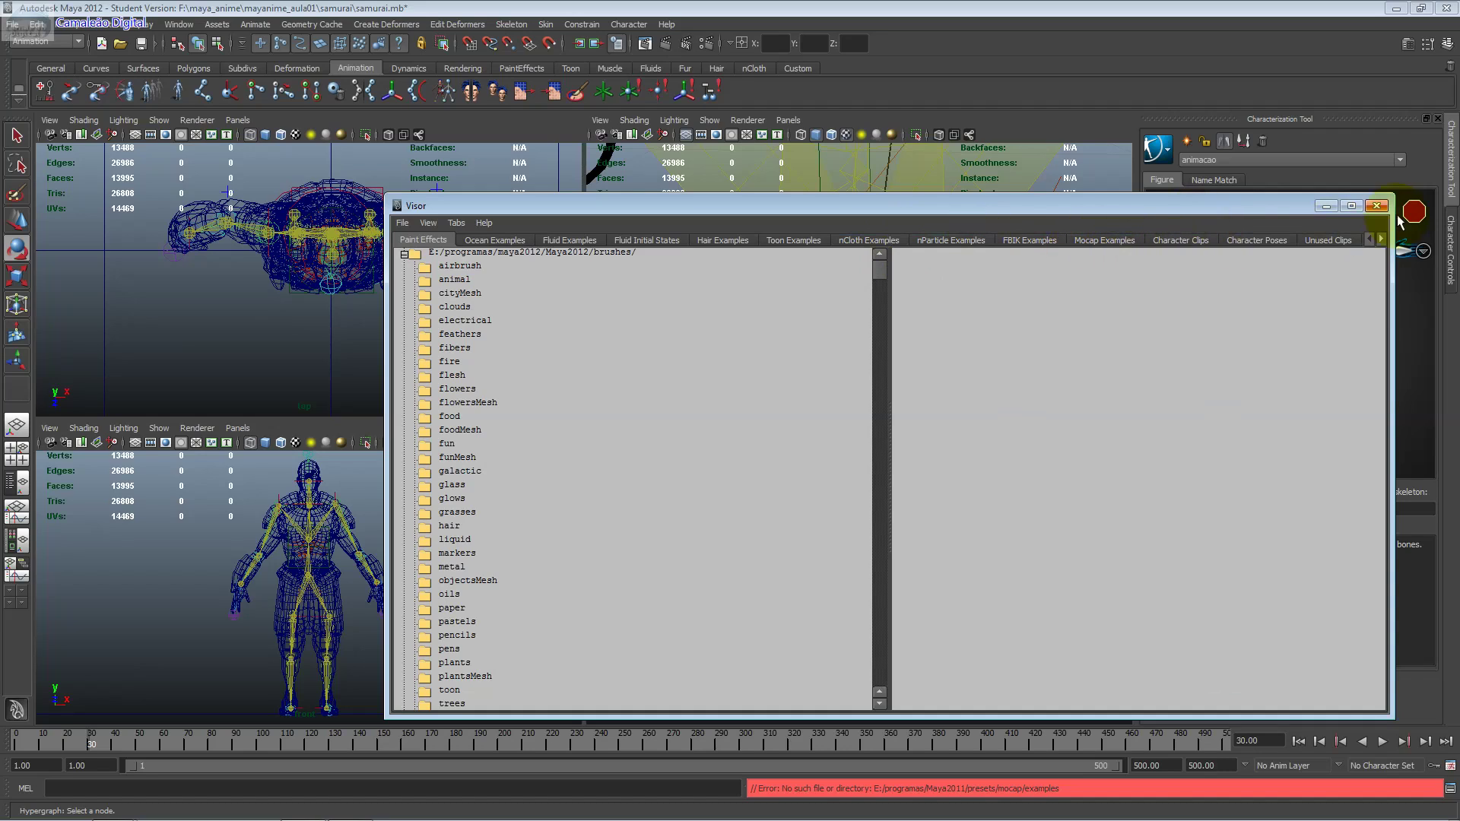
click(1373, 206)
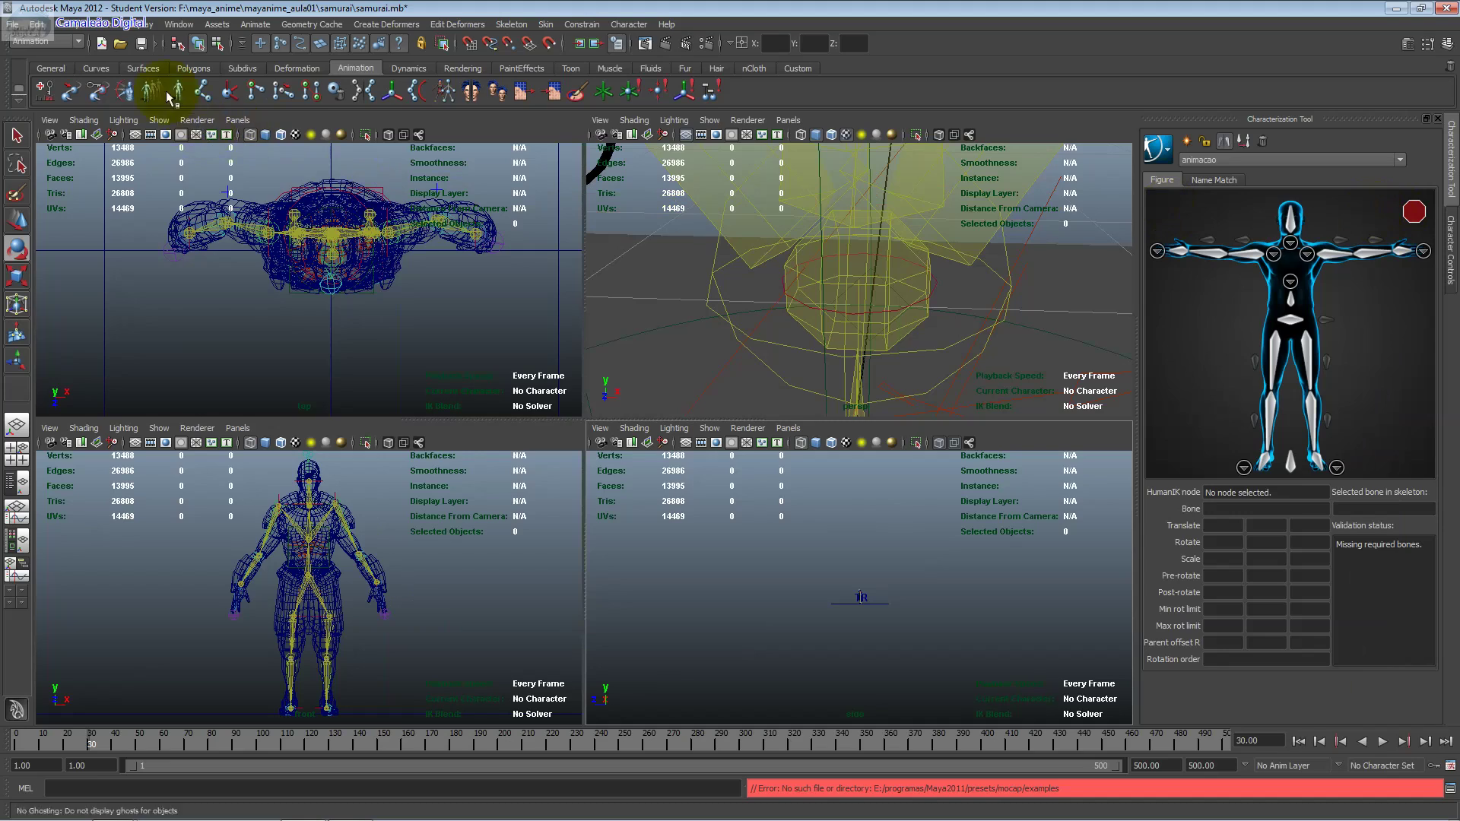
click(164, 24)
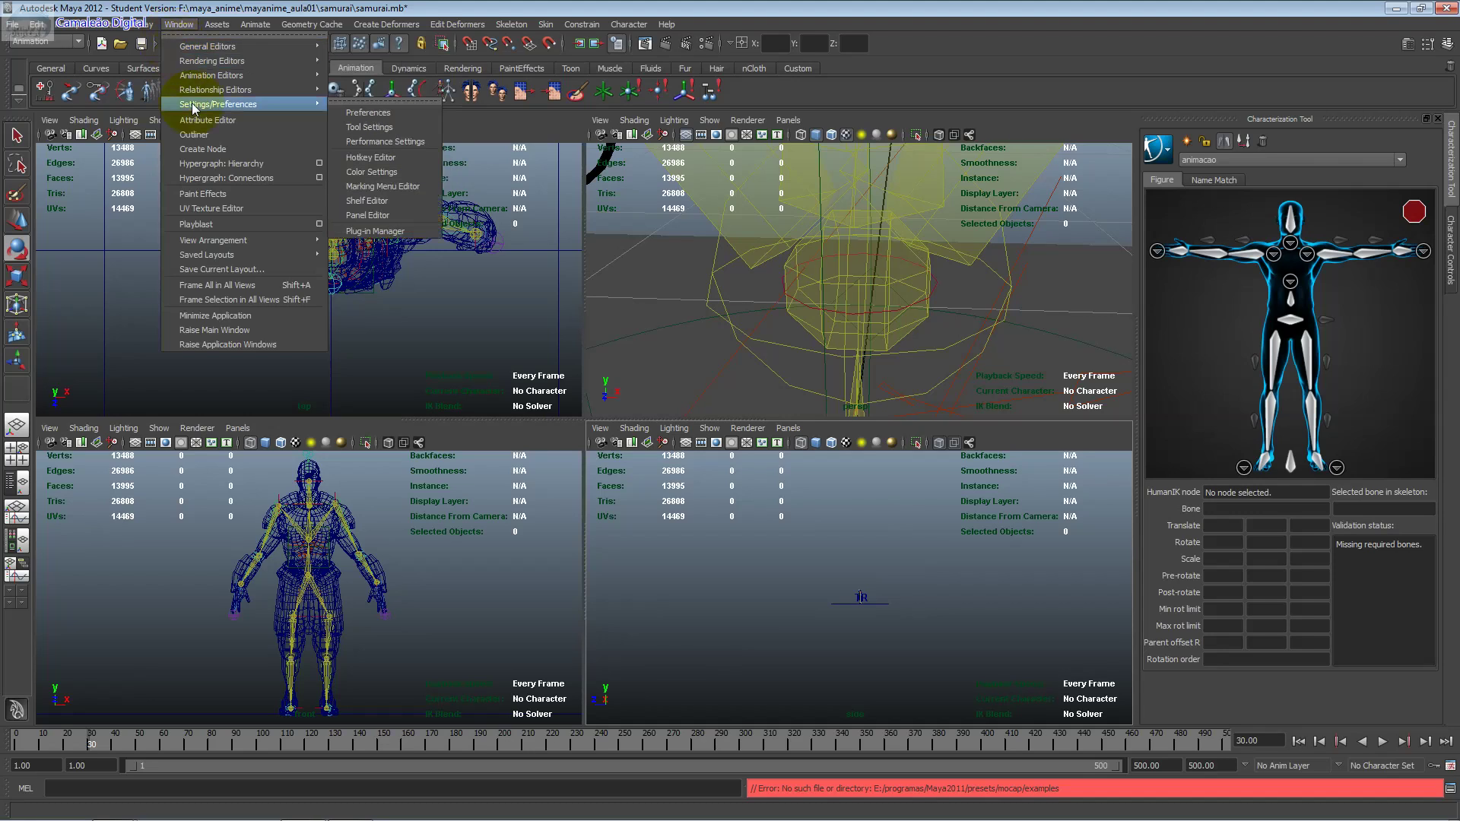
mouse_move(218, 104)
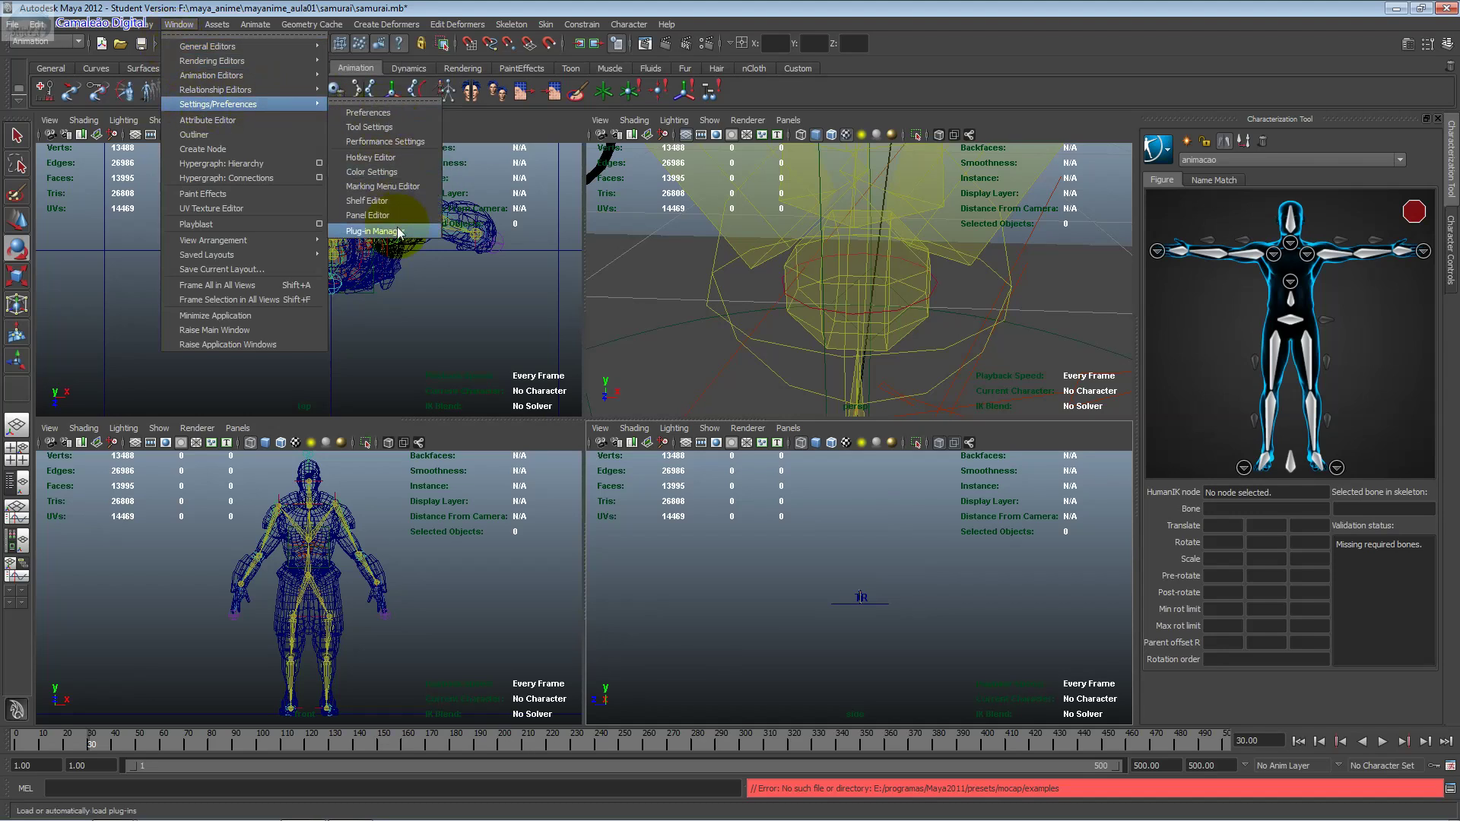
click(399, 231)
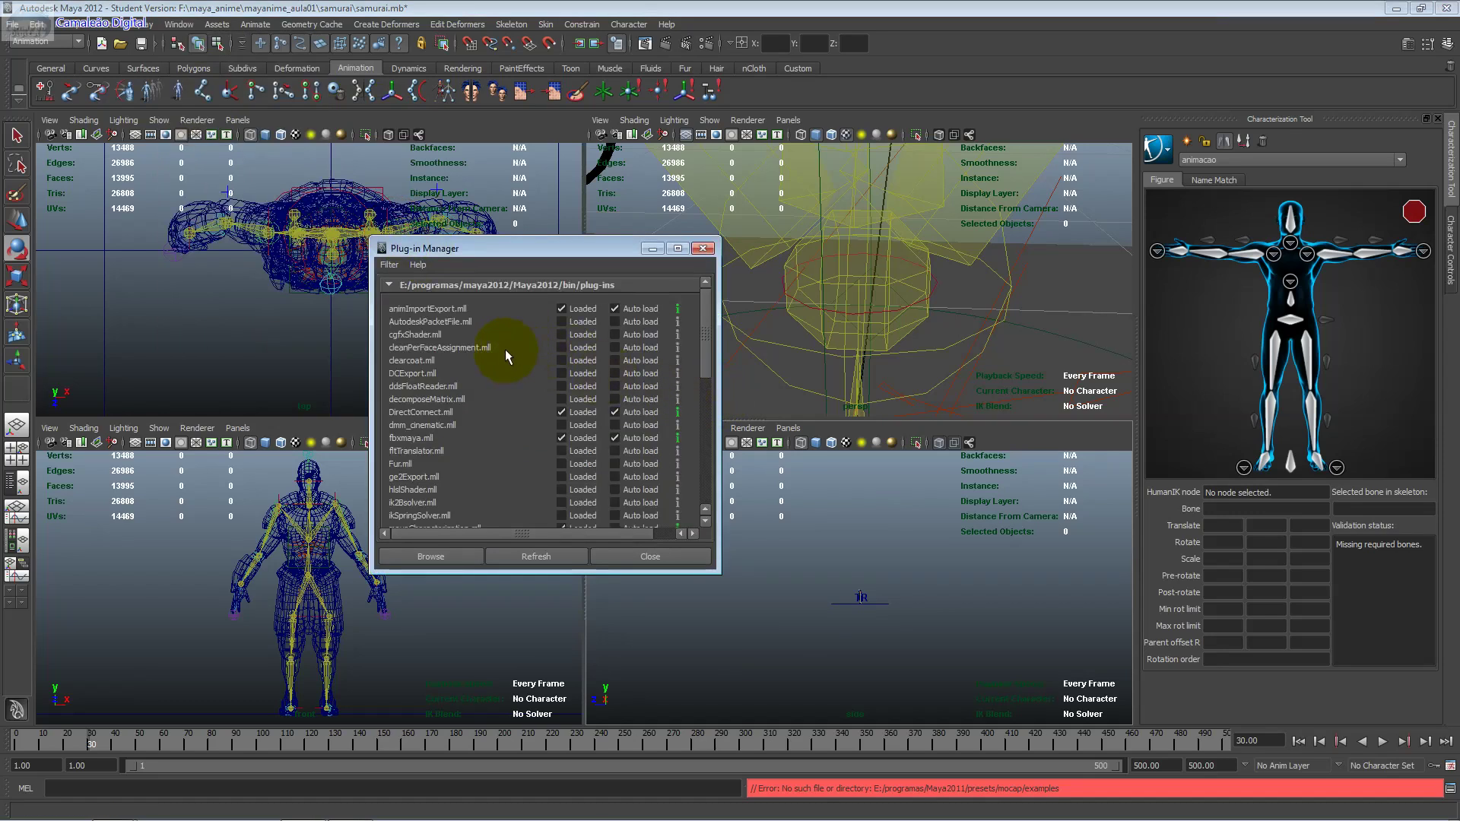
click(424, 599)
click(328, 627)
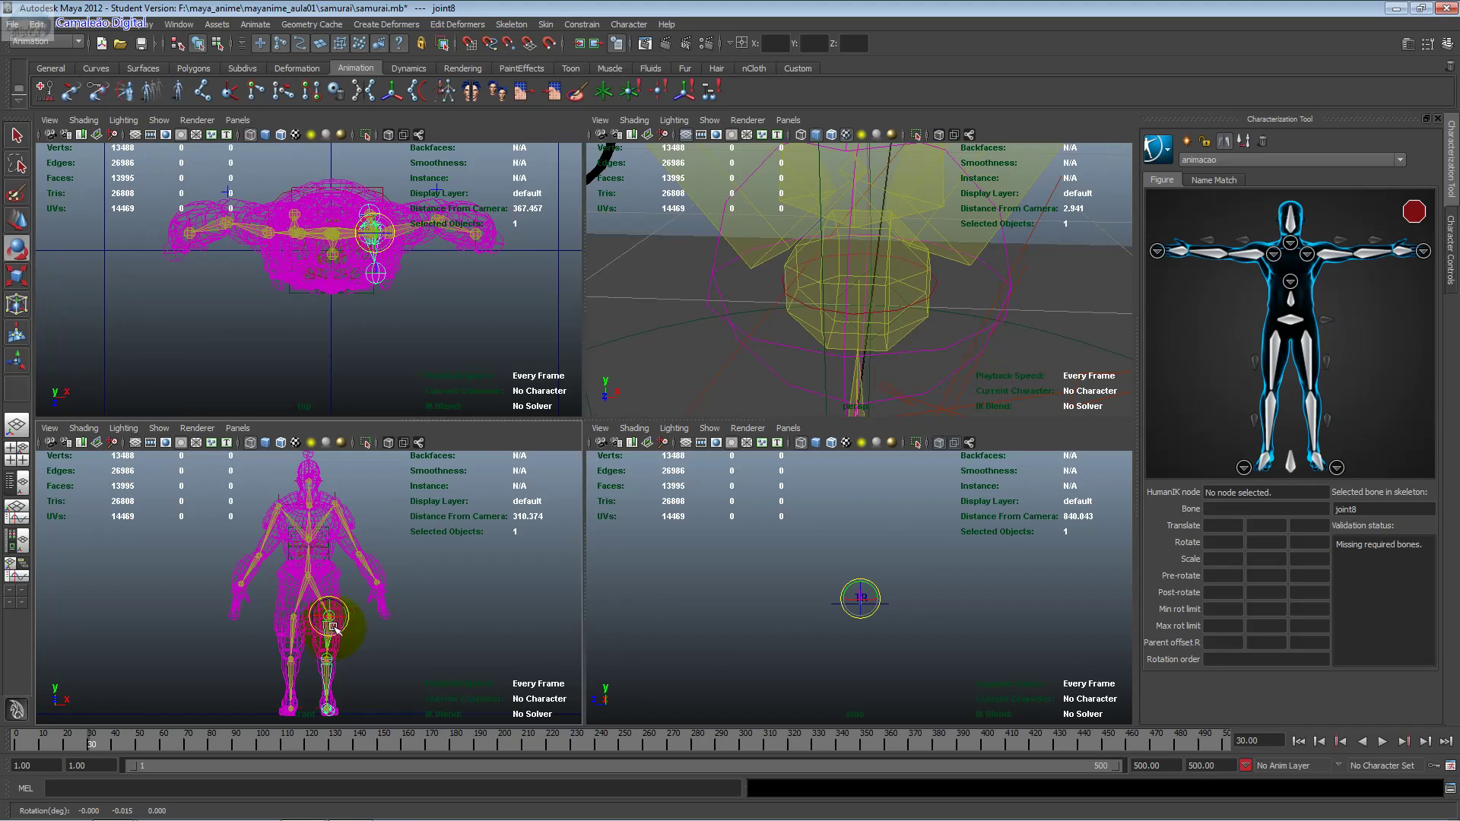
click(448, 145)
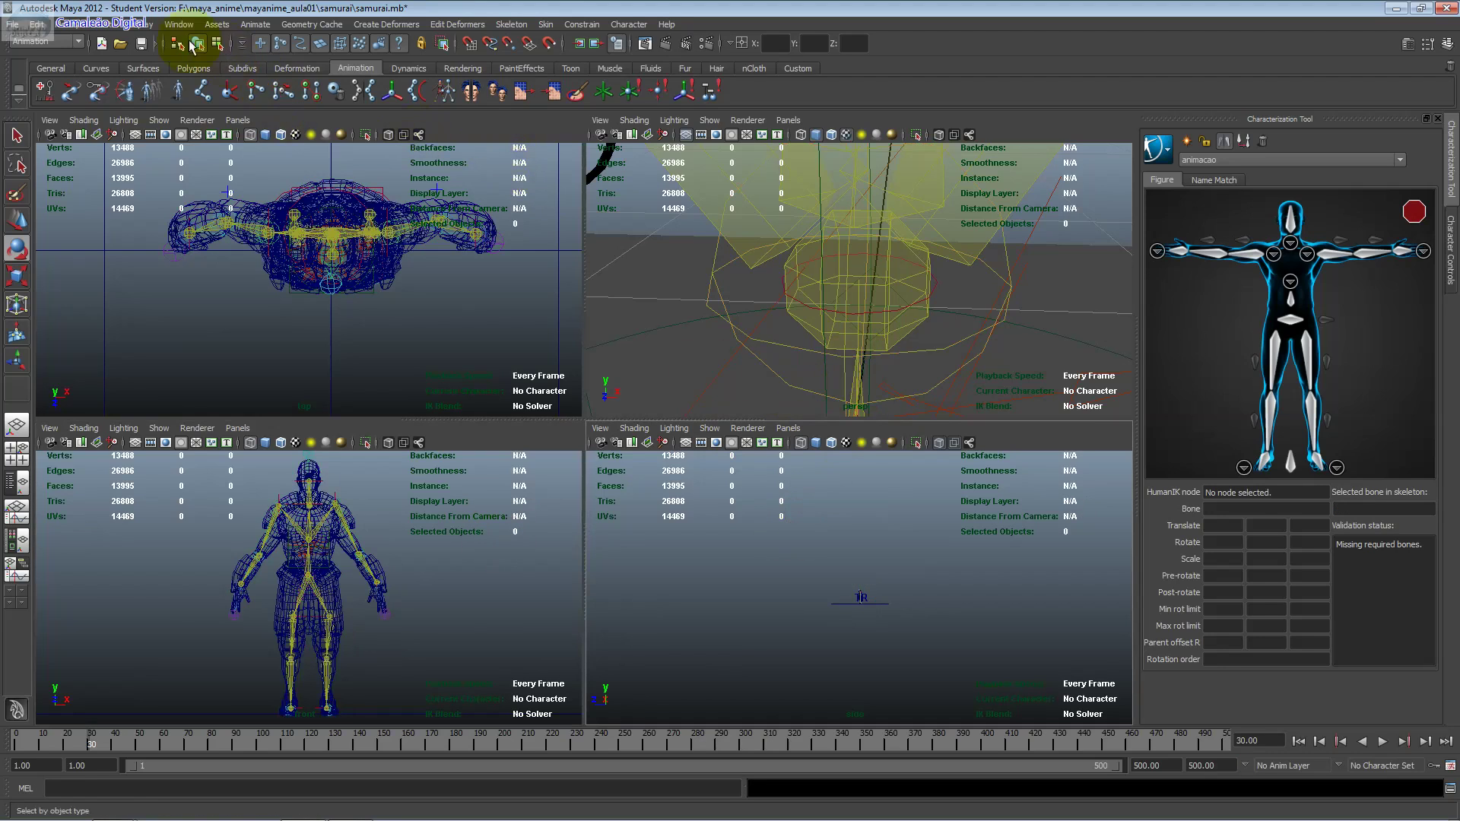
Step: Import Walk.ma from the Visor's Mocap Examples Male > Sean folder, then close the Visor
click(178, 23)
mouse_move(208, 46)
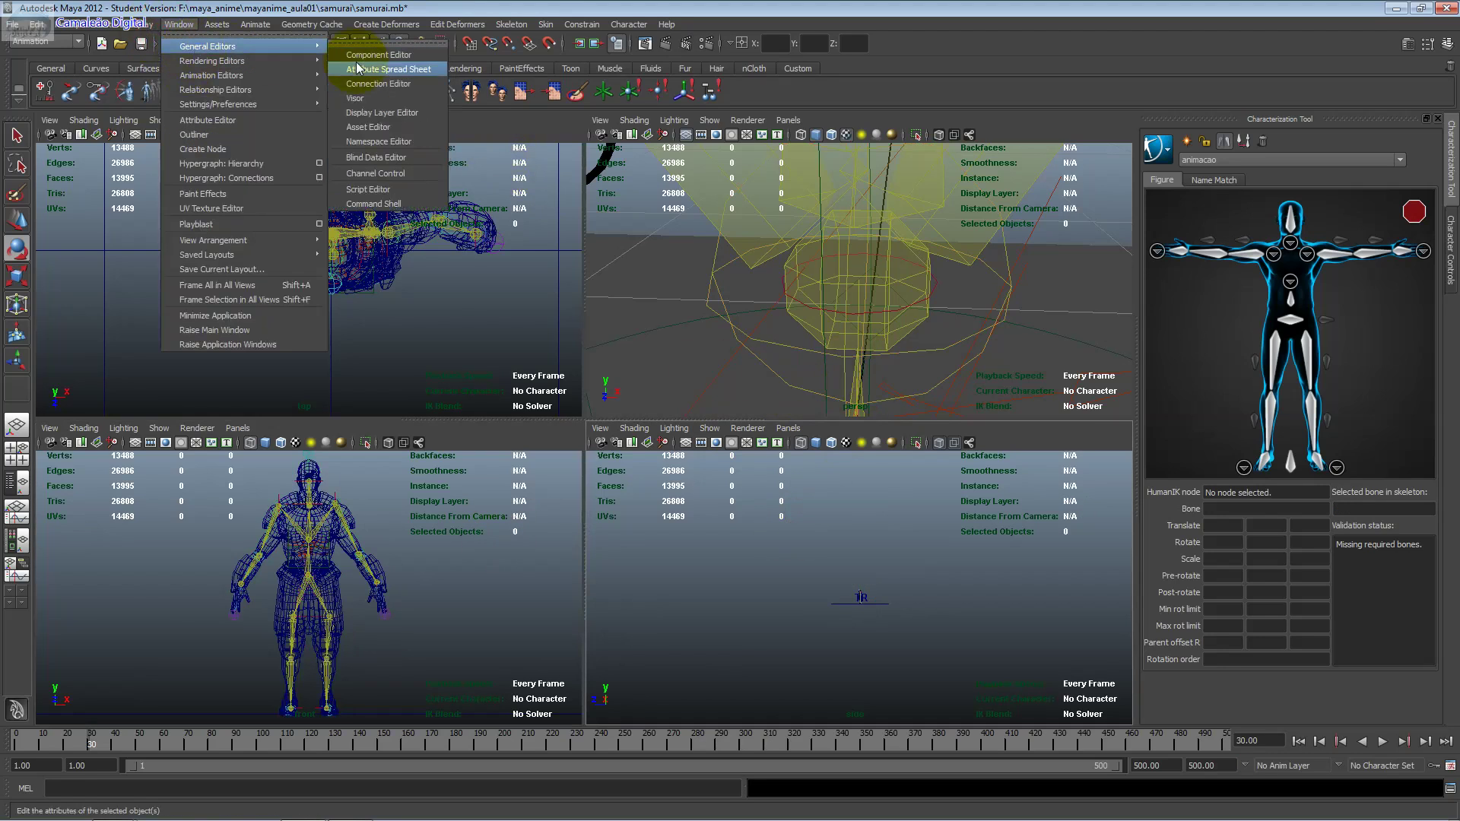
click(355, 98)
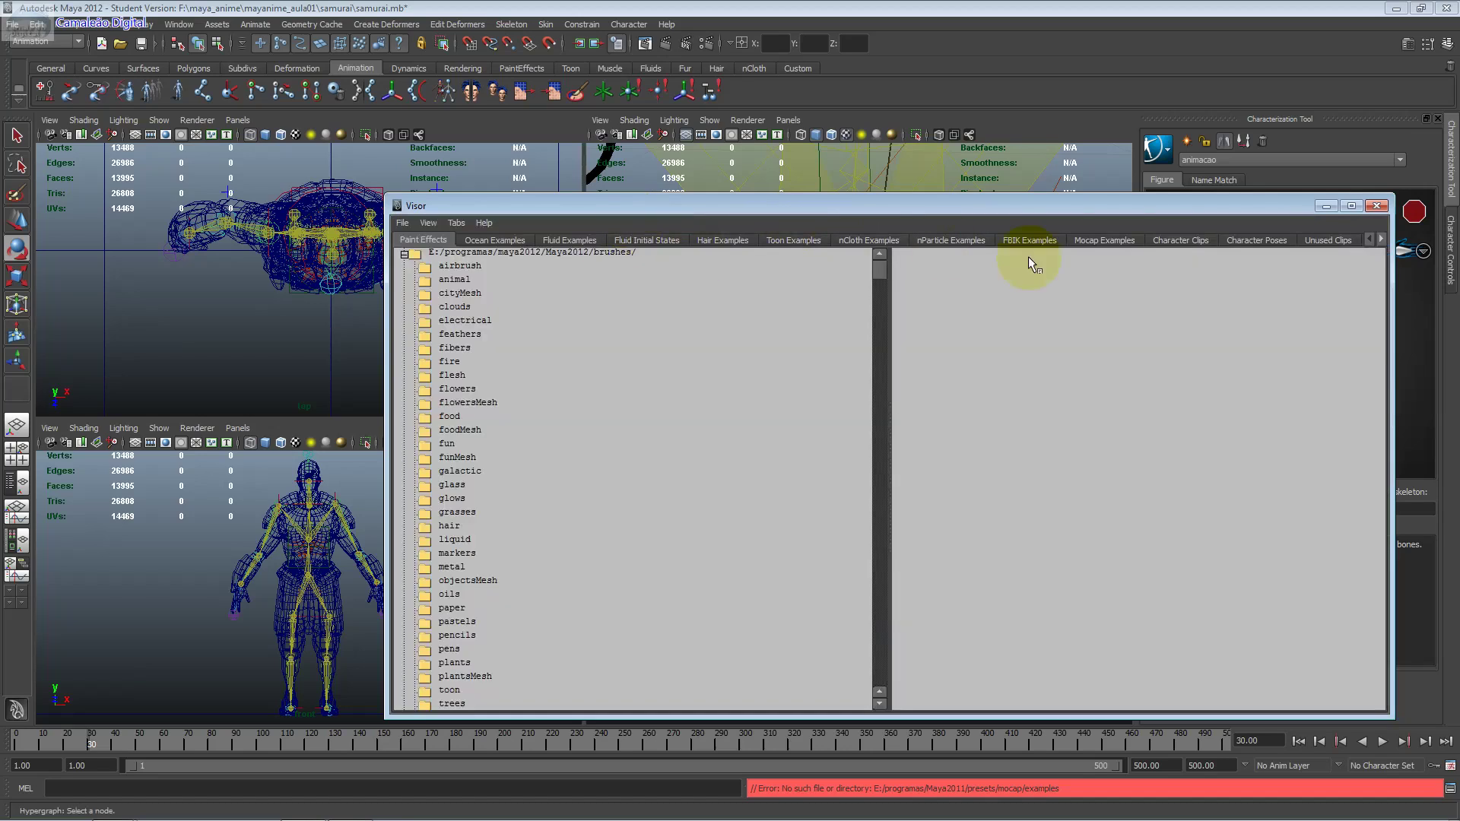
click(1103, 238)
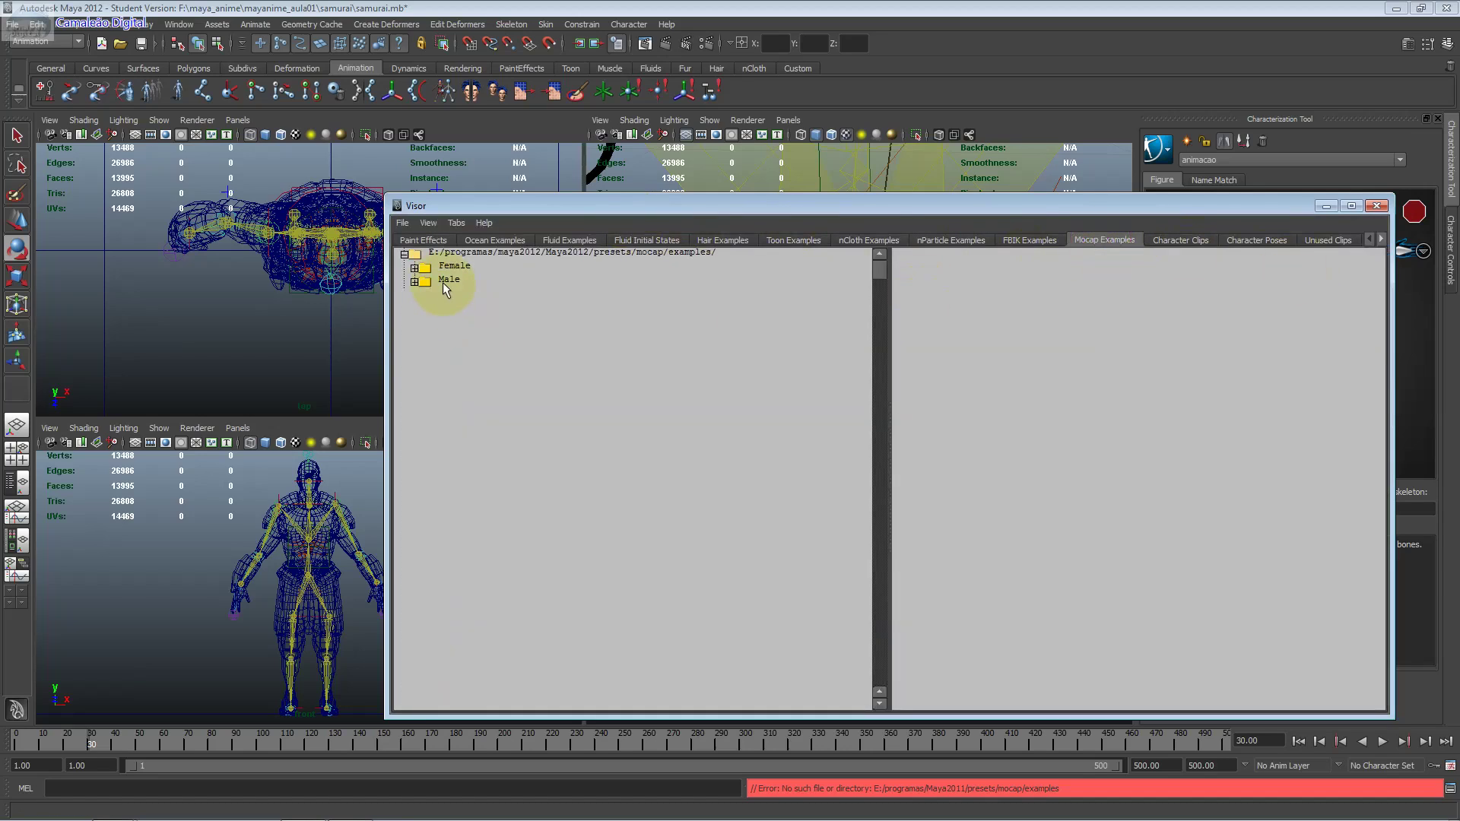
click(442, 281)
click(453, 294)
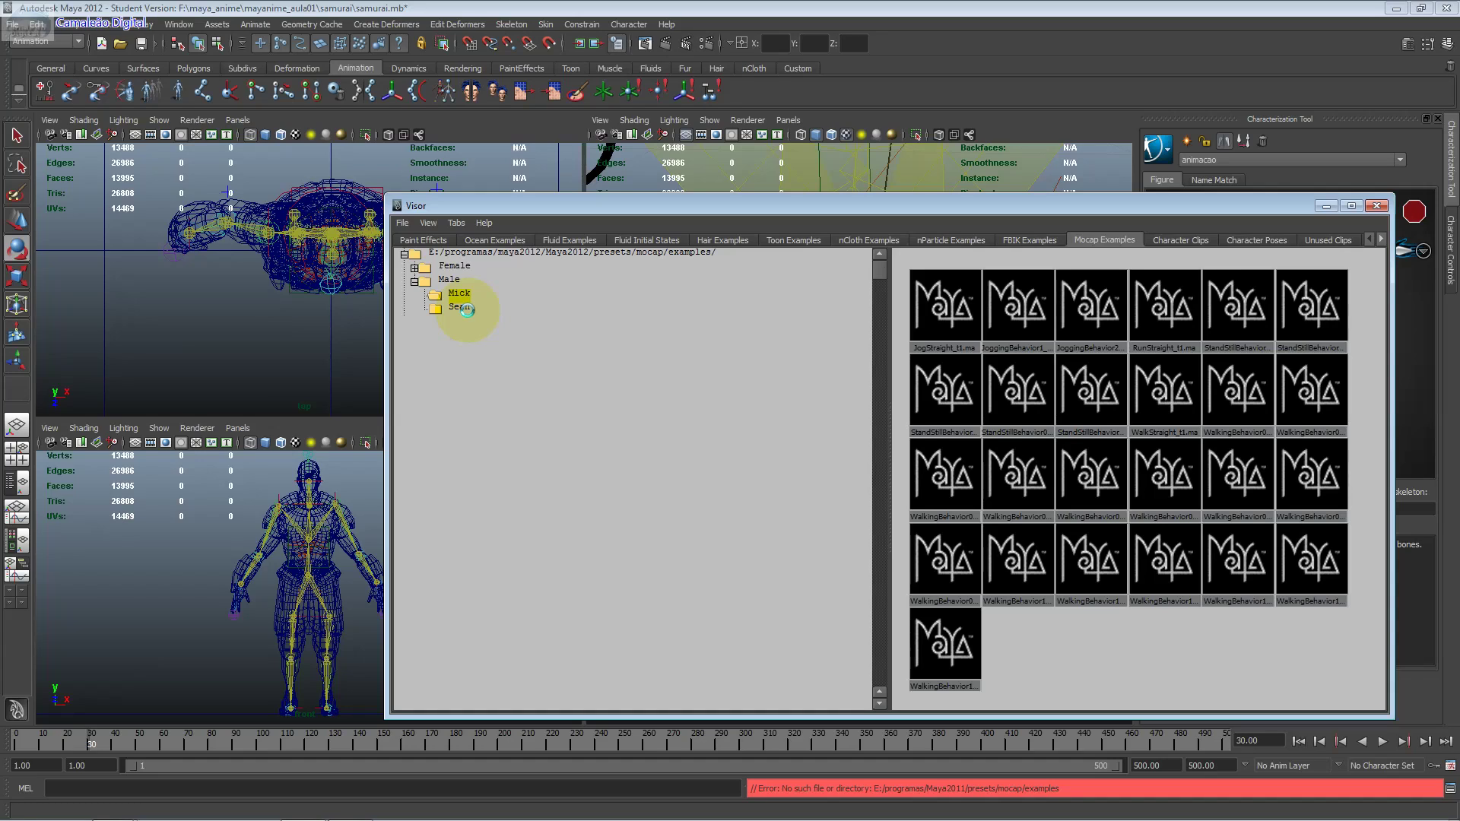
click(466, 309)
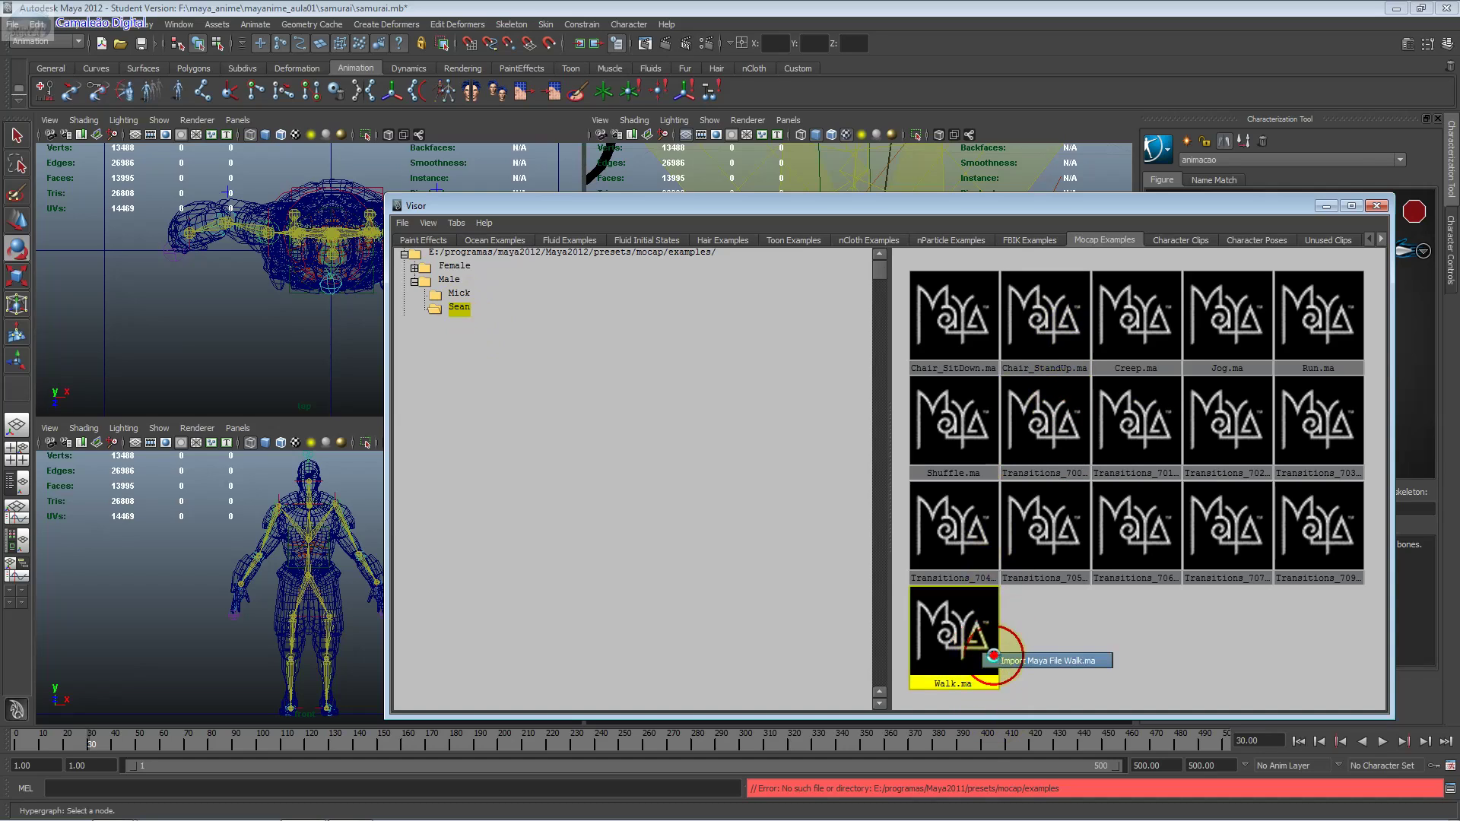
click(993, 656)
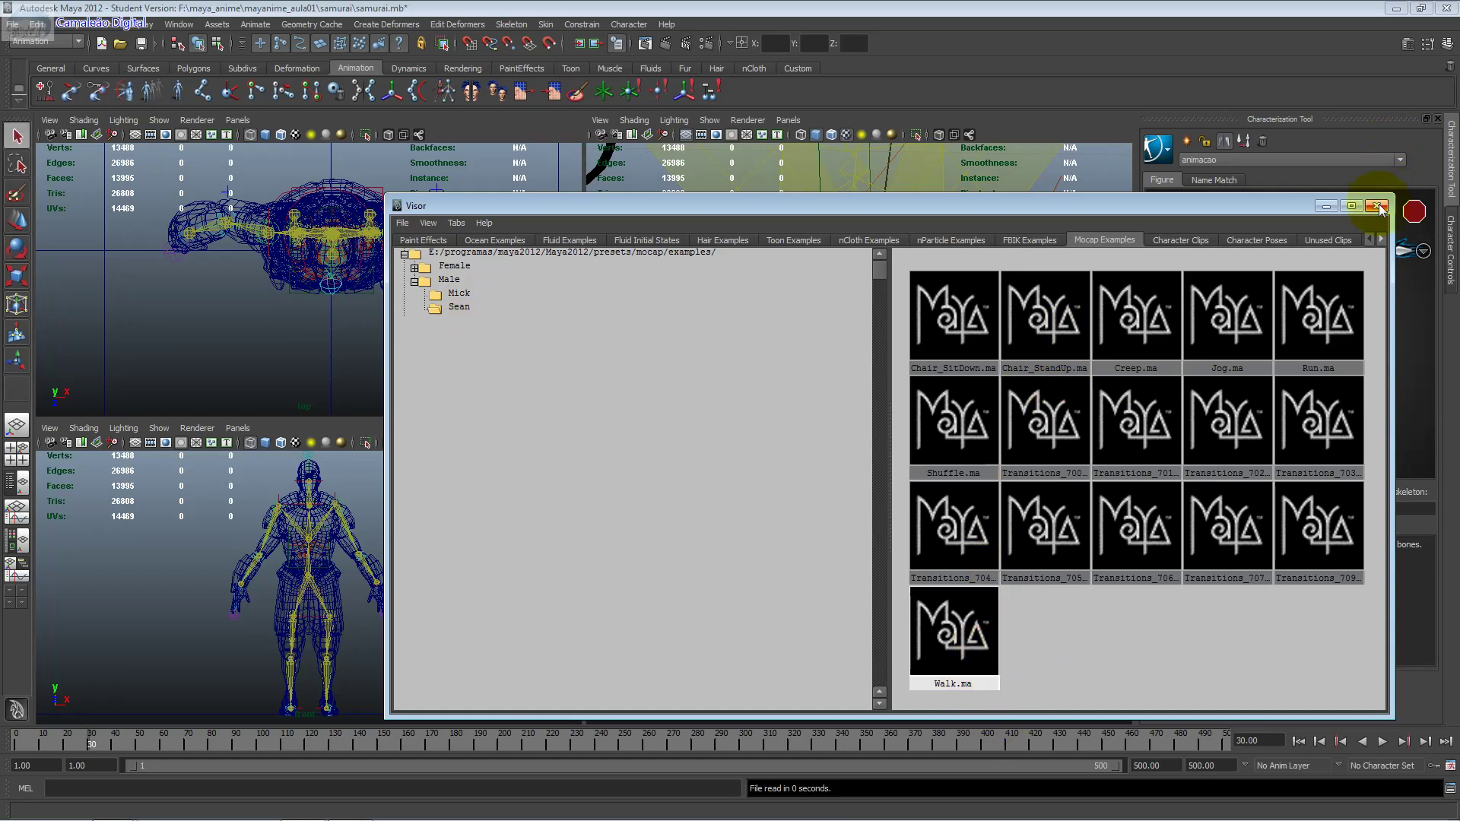
click(1378, 208)
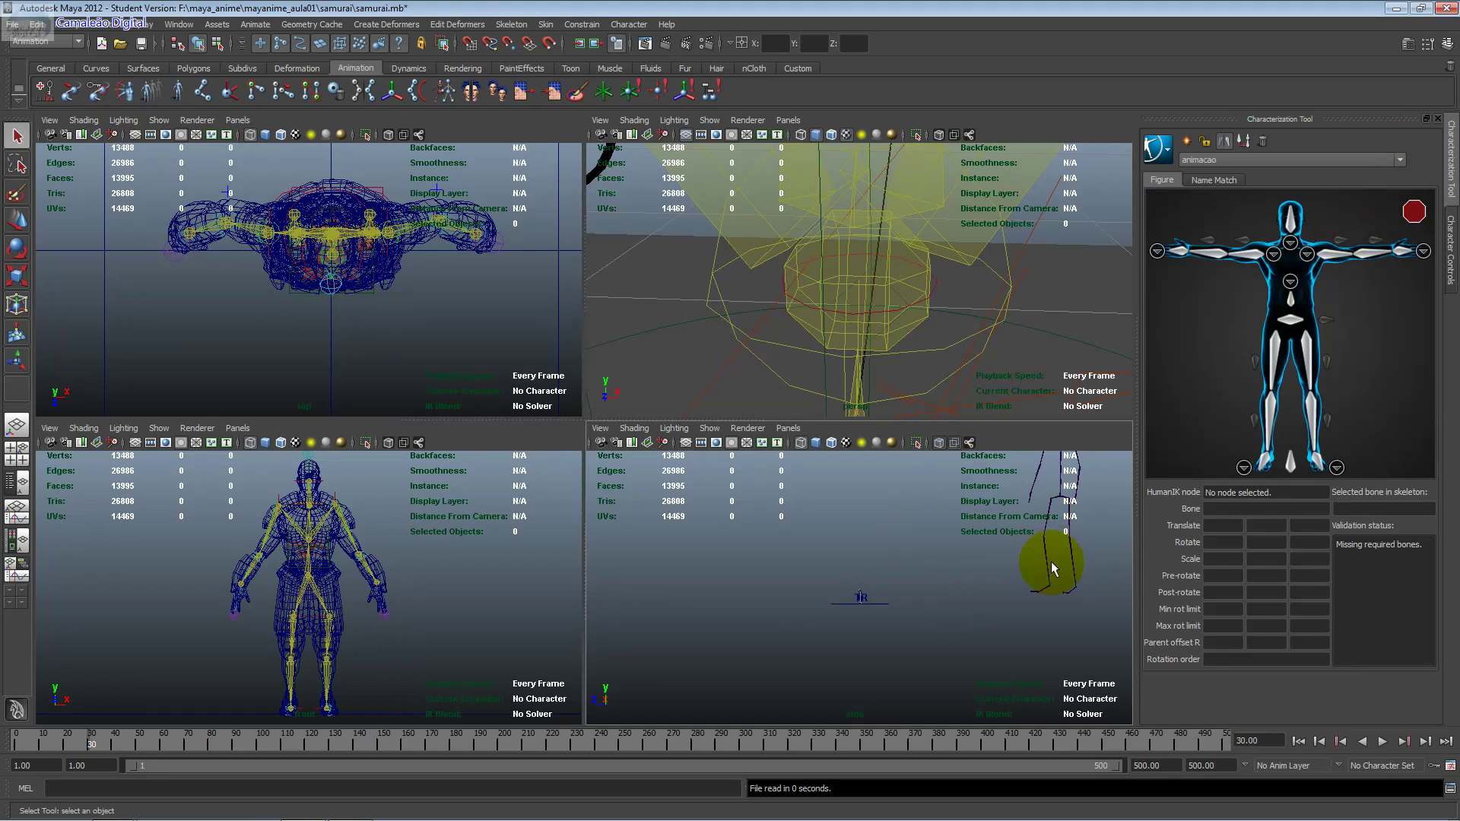
Step: Map BVH:Hips to the Hips slot and BVH:Chest to the Spine slot
click(1062, 502)
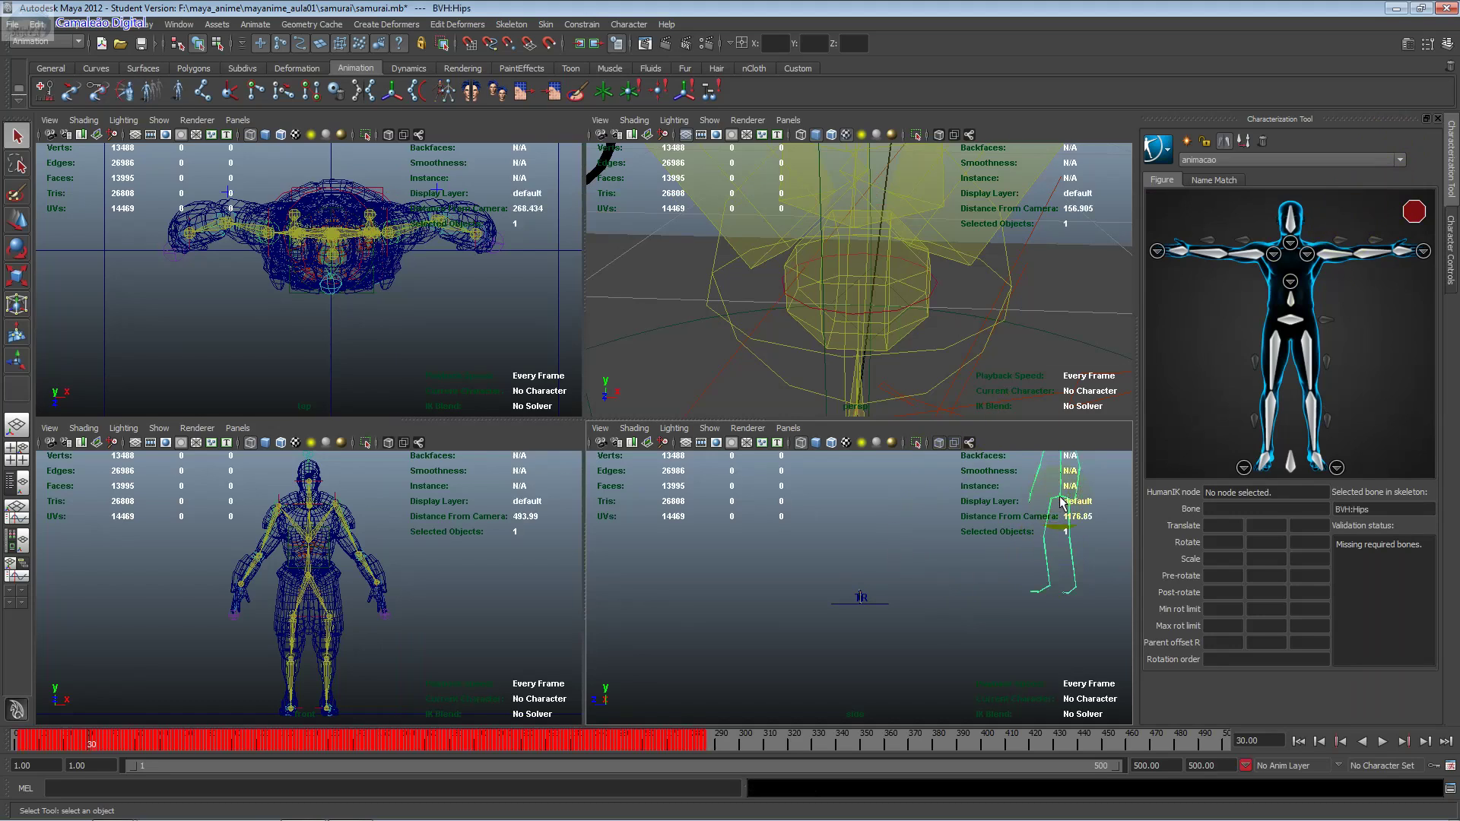
right_click(1289, 321)
click(1290, 351)
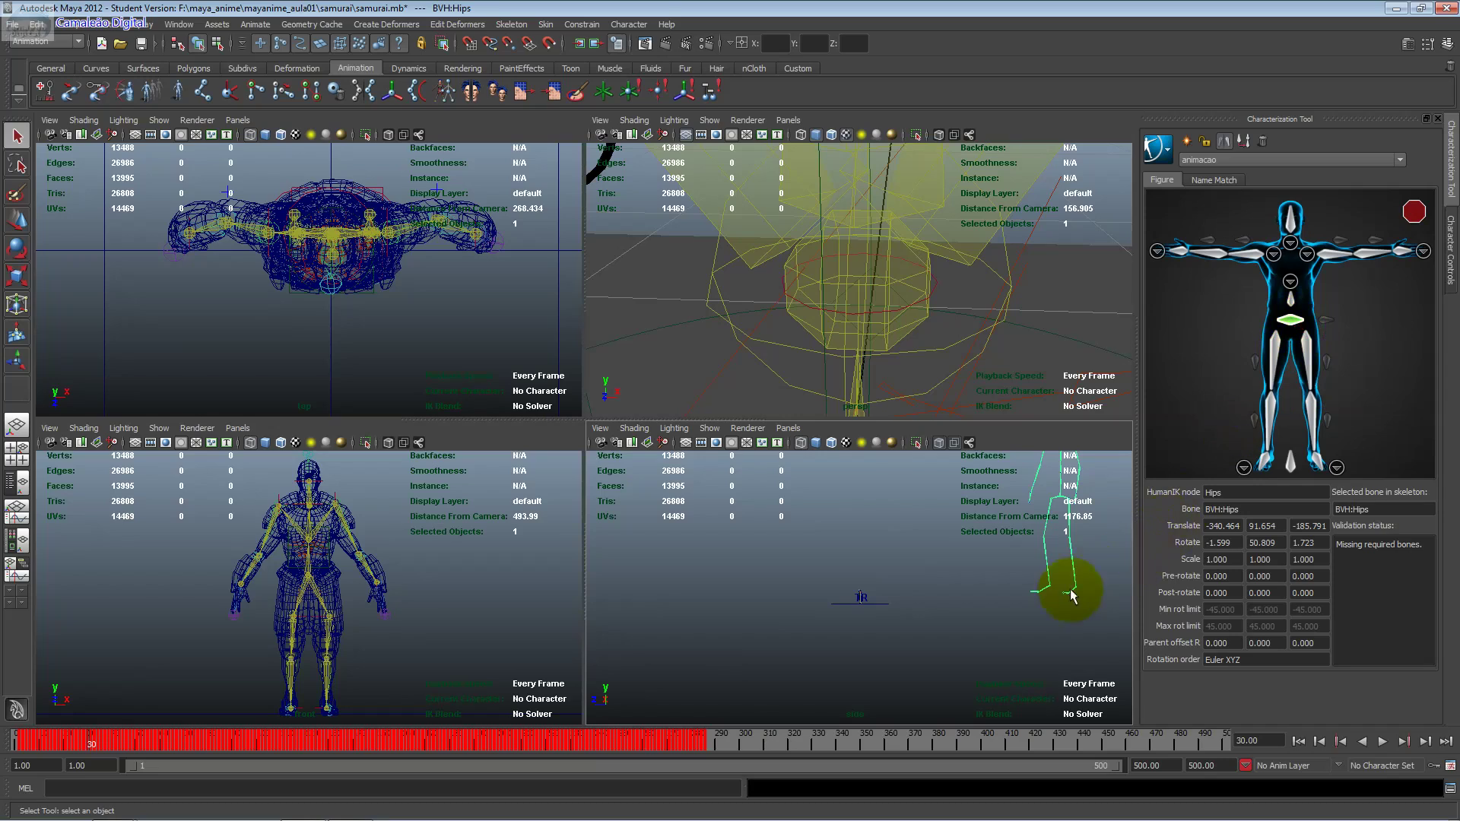
click(1067, 521)
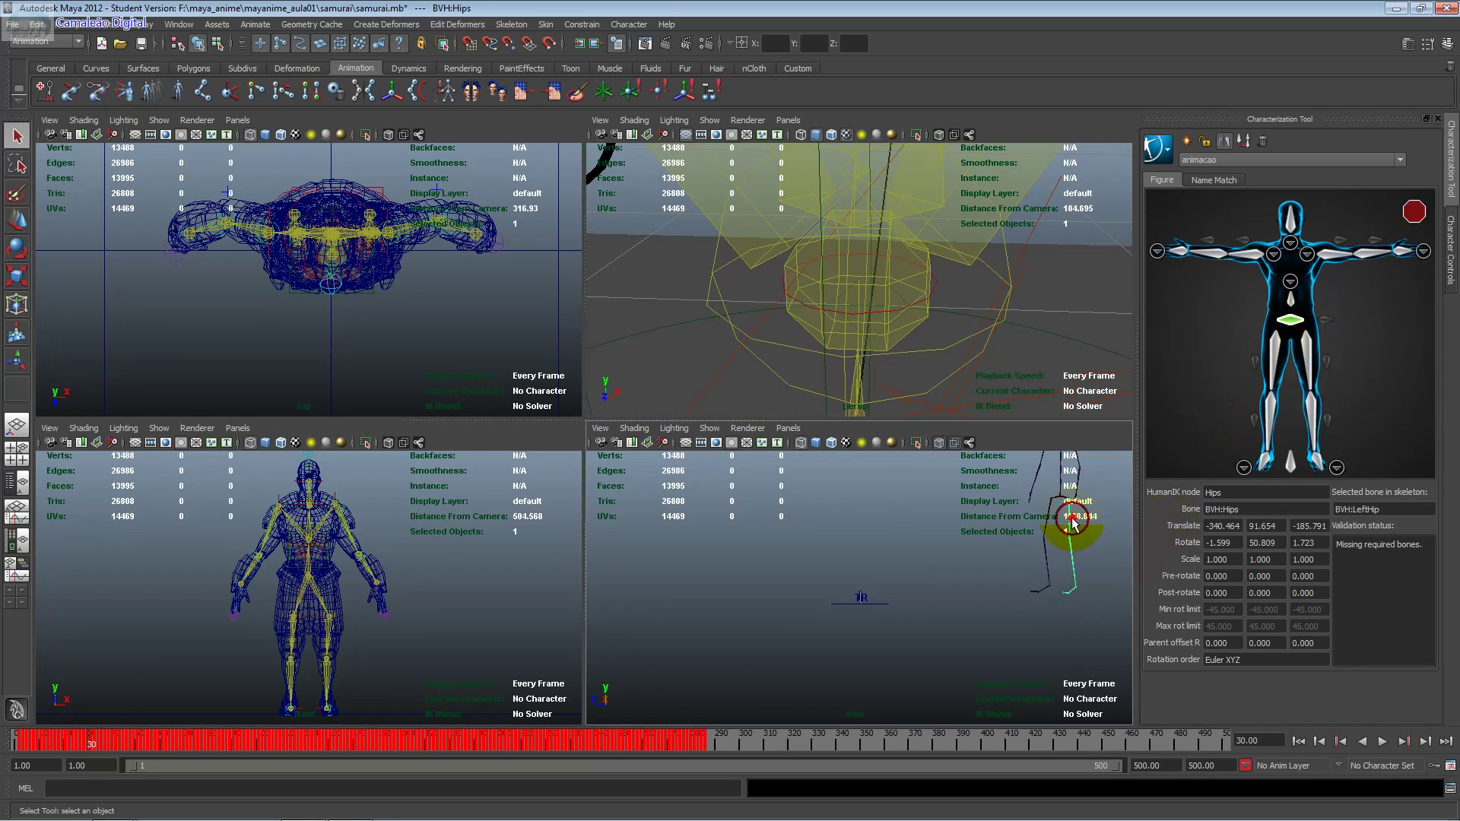
click(1062, 476)
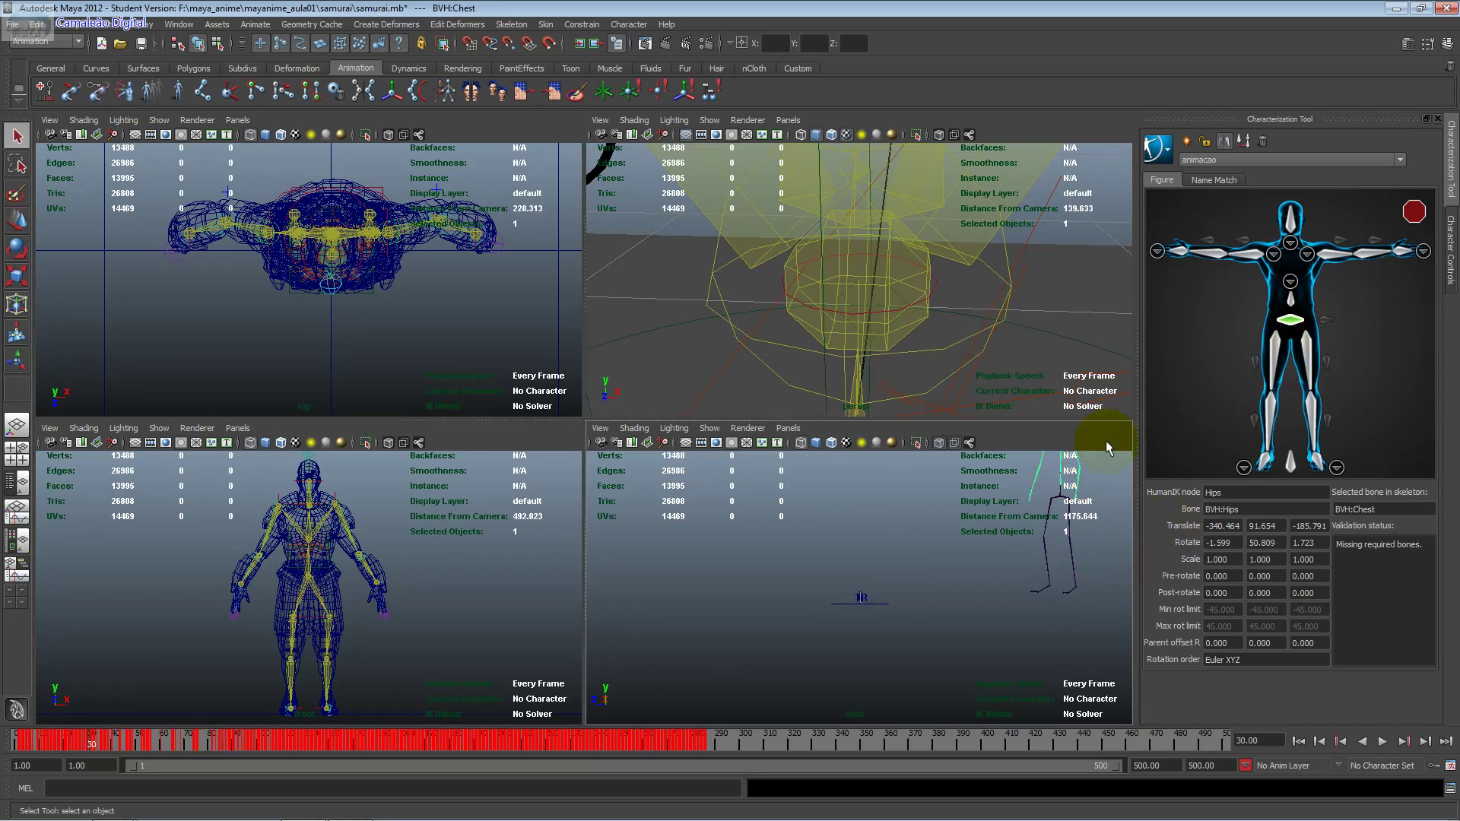
right_click(1297, 299)
click(1311, 329)
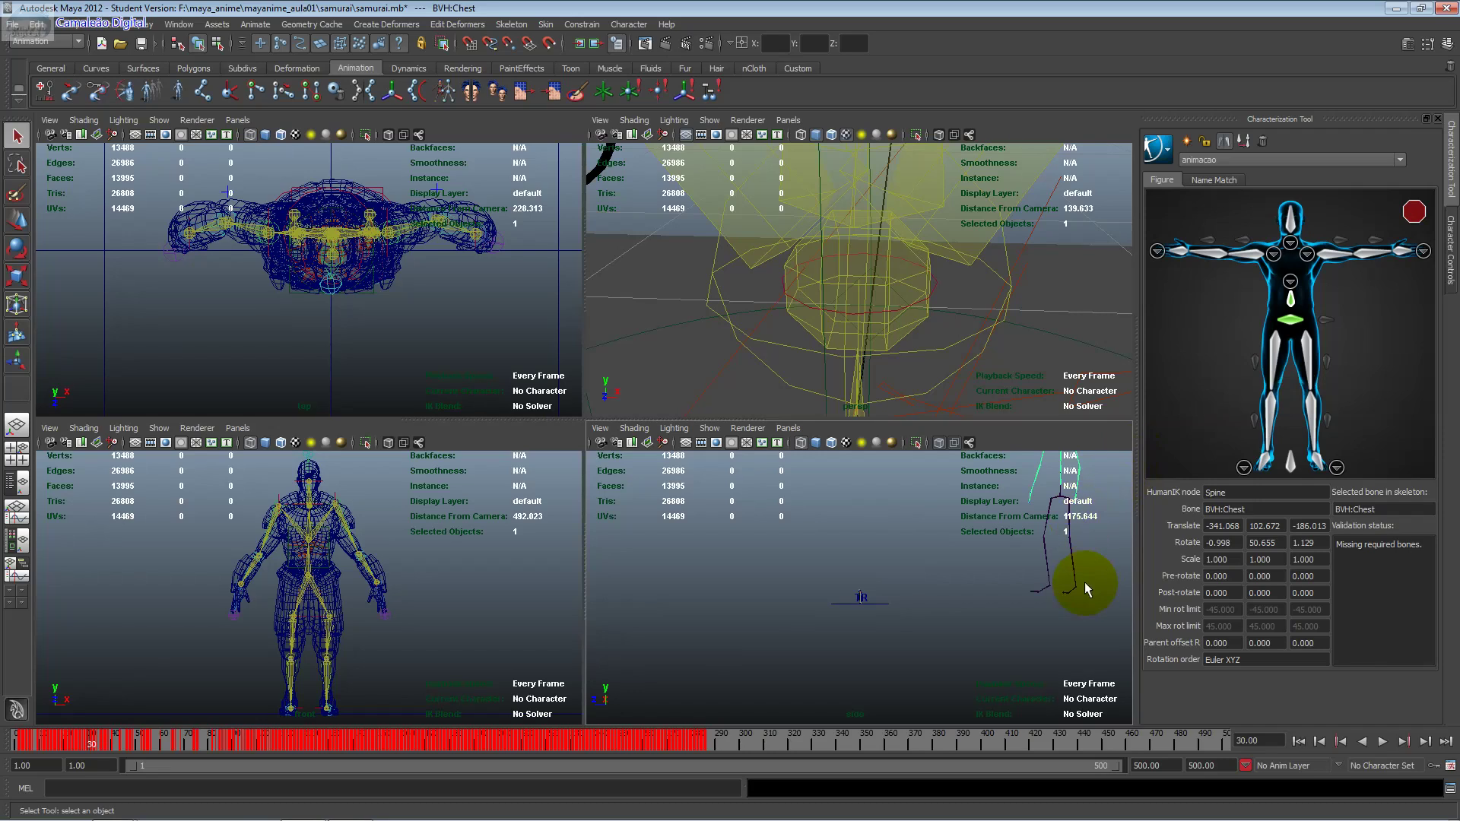
Step: Assign BVH:LeftHip to the left upper-leg slot, then clear that assignment
click(1068, 504)
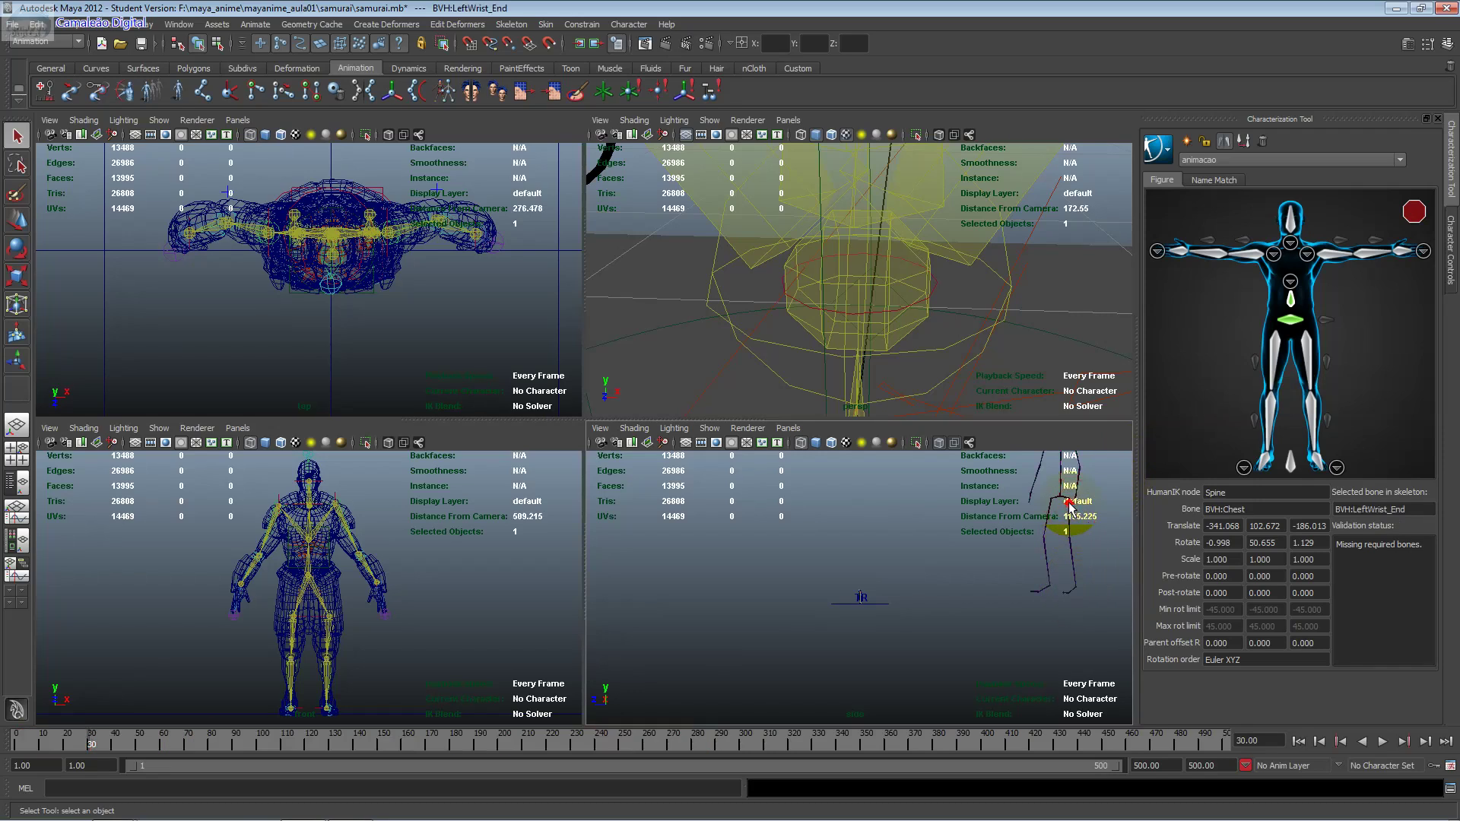
right_click(1299, 348)
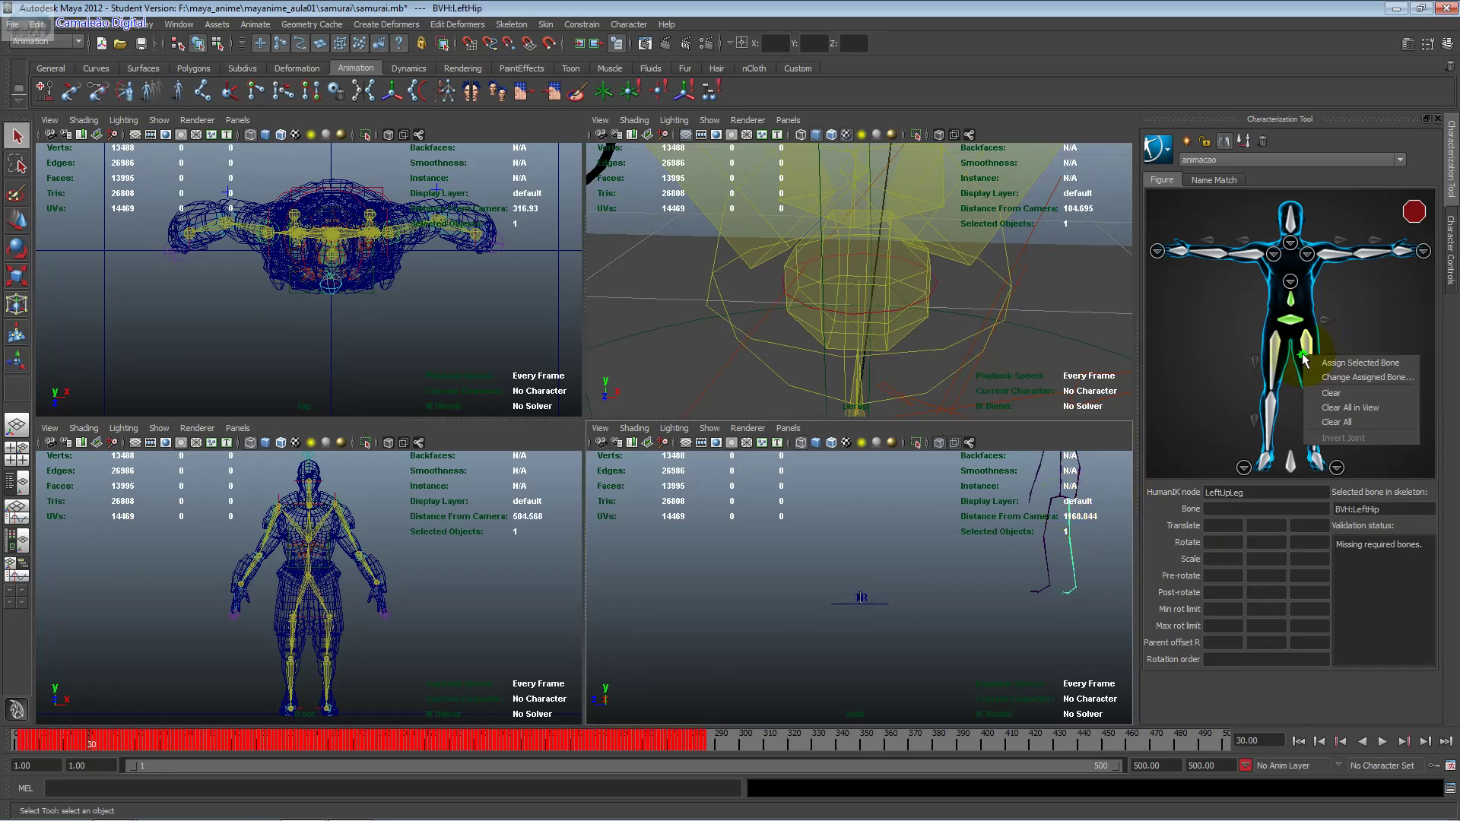
click(1316, 365)
right_click(1323, 363)
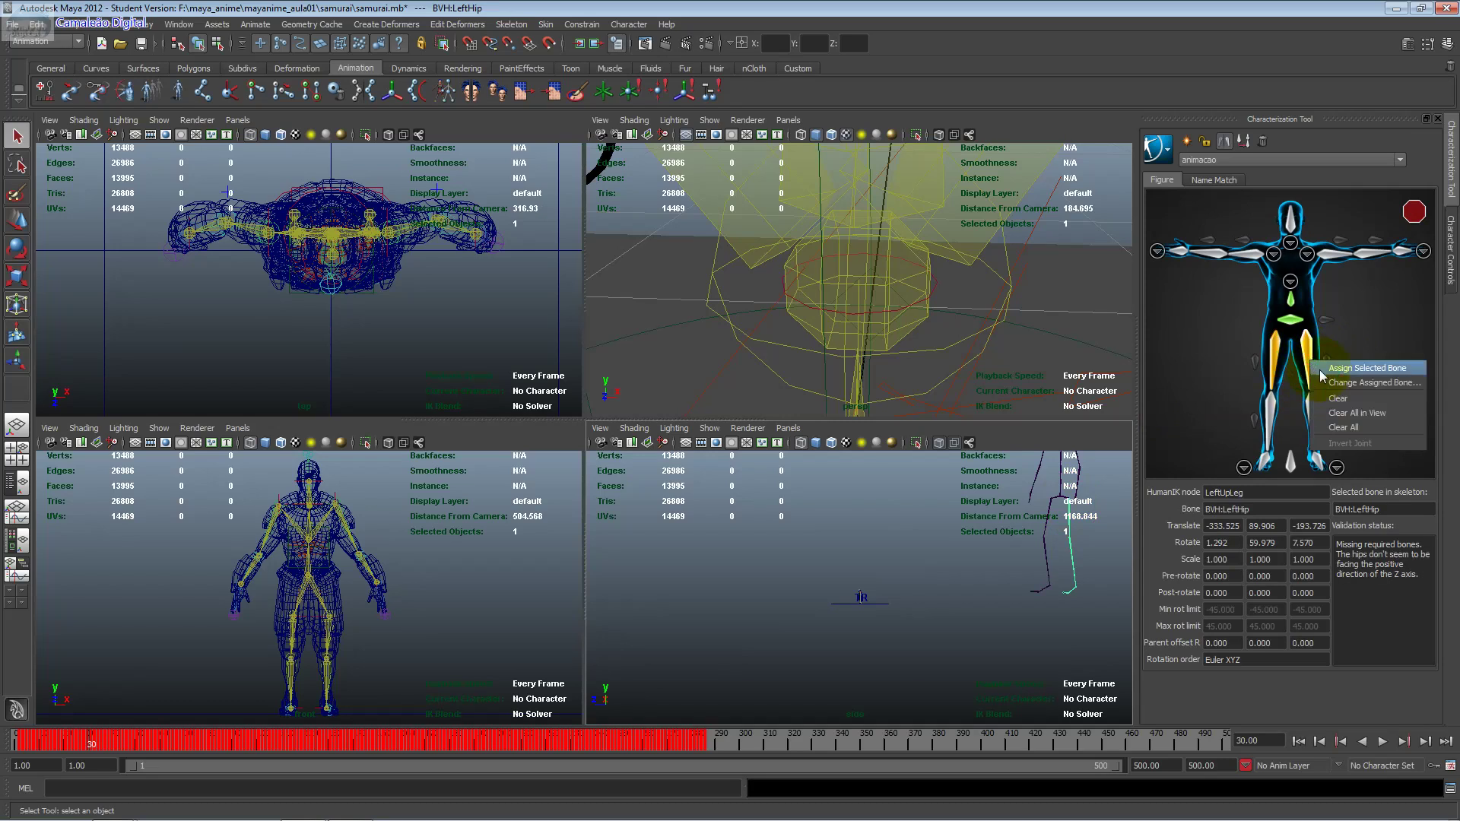
click(1337, 398)
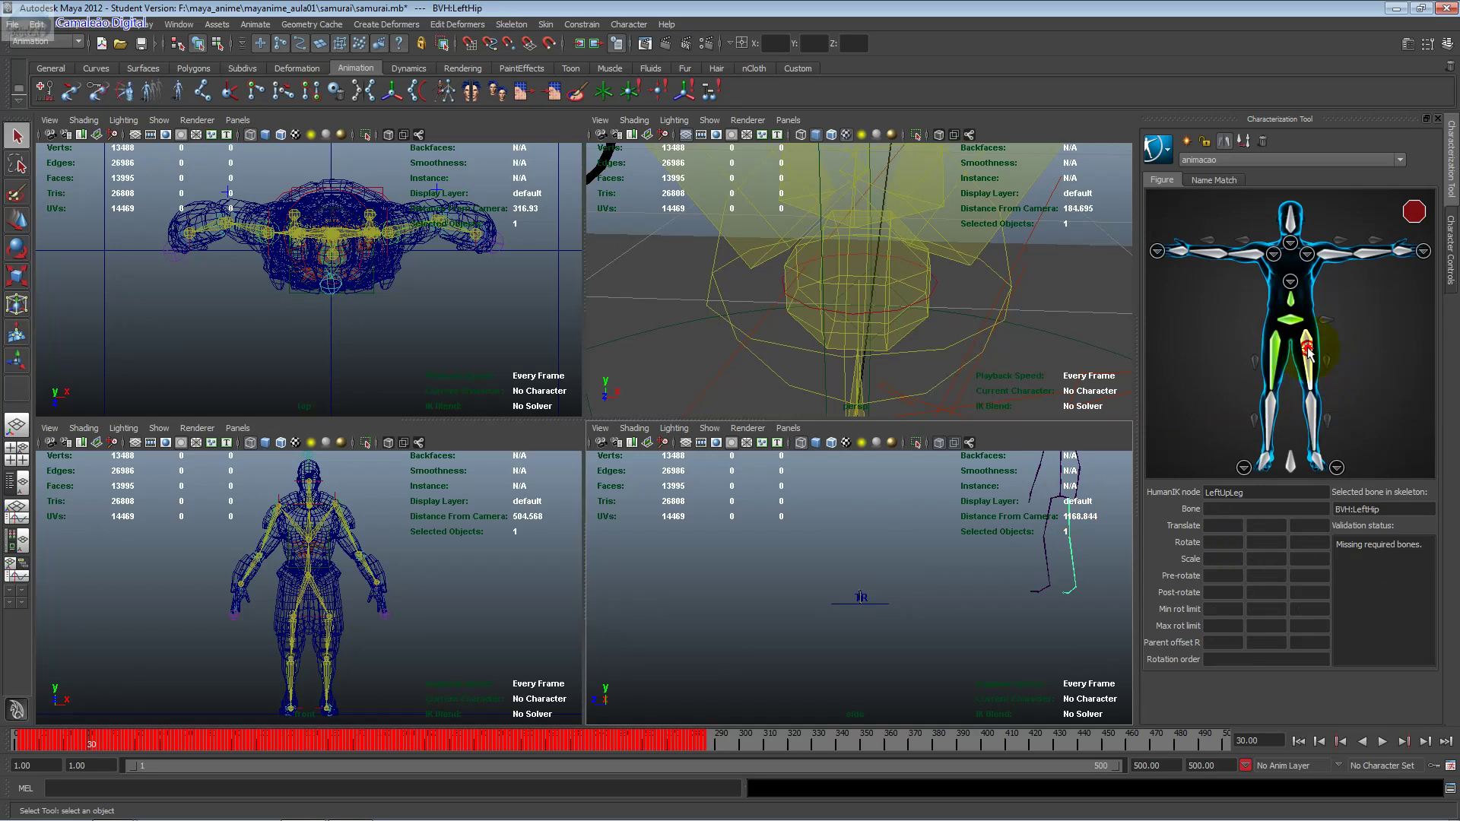
Step: Clear RightUpLeg, assign it the mocap right hip, and toggle mirror matching
right_click(1323, 352)
click(1277, 363)
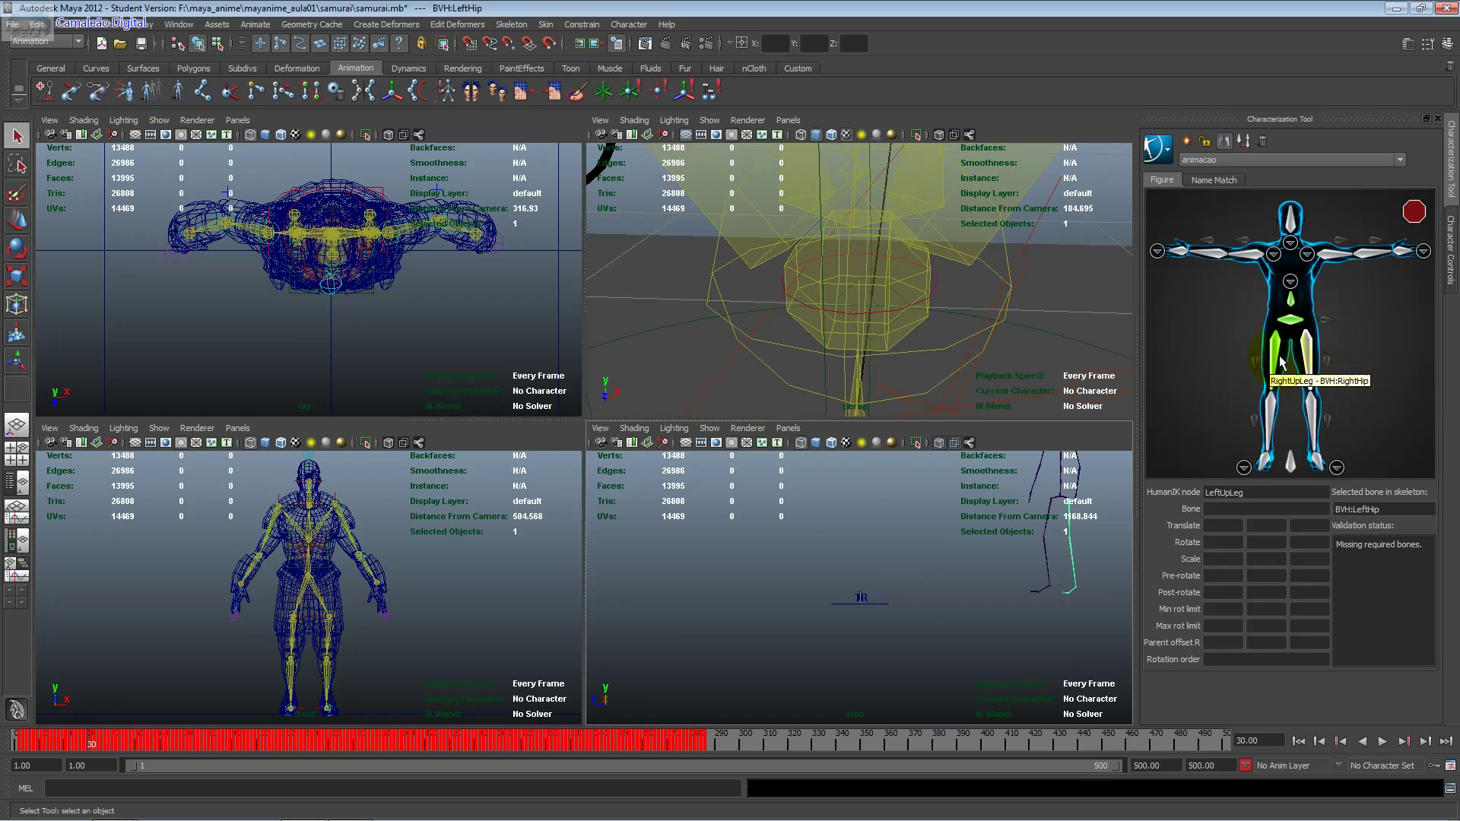
click(1276, 358)
right_click(1291, 365)
click(1306, 394)
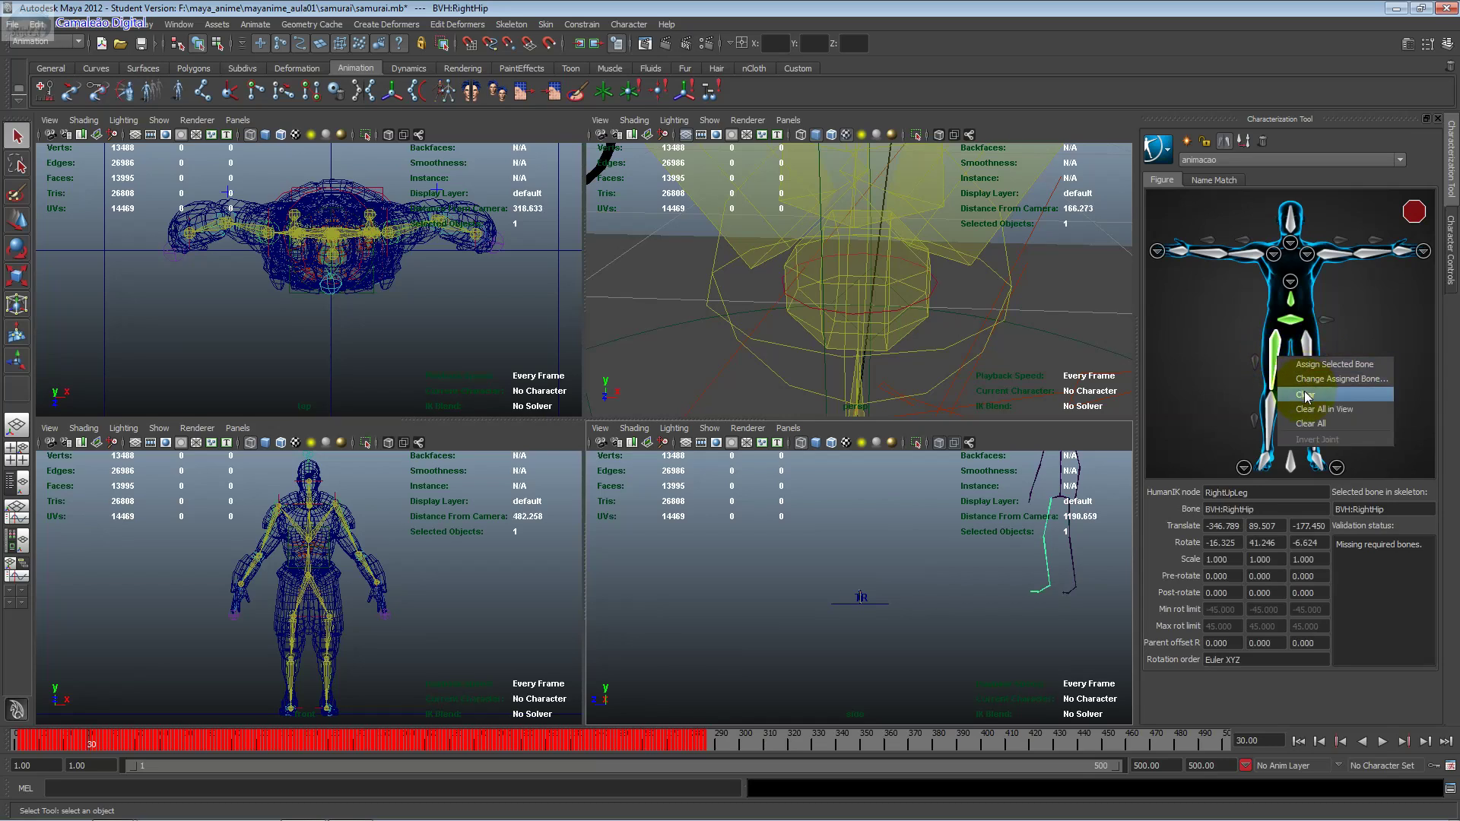
right_click(1277, 363)
click(1297, 395)
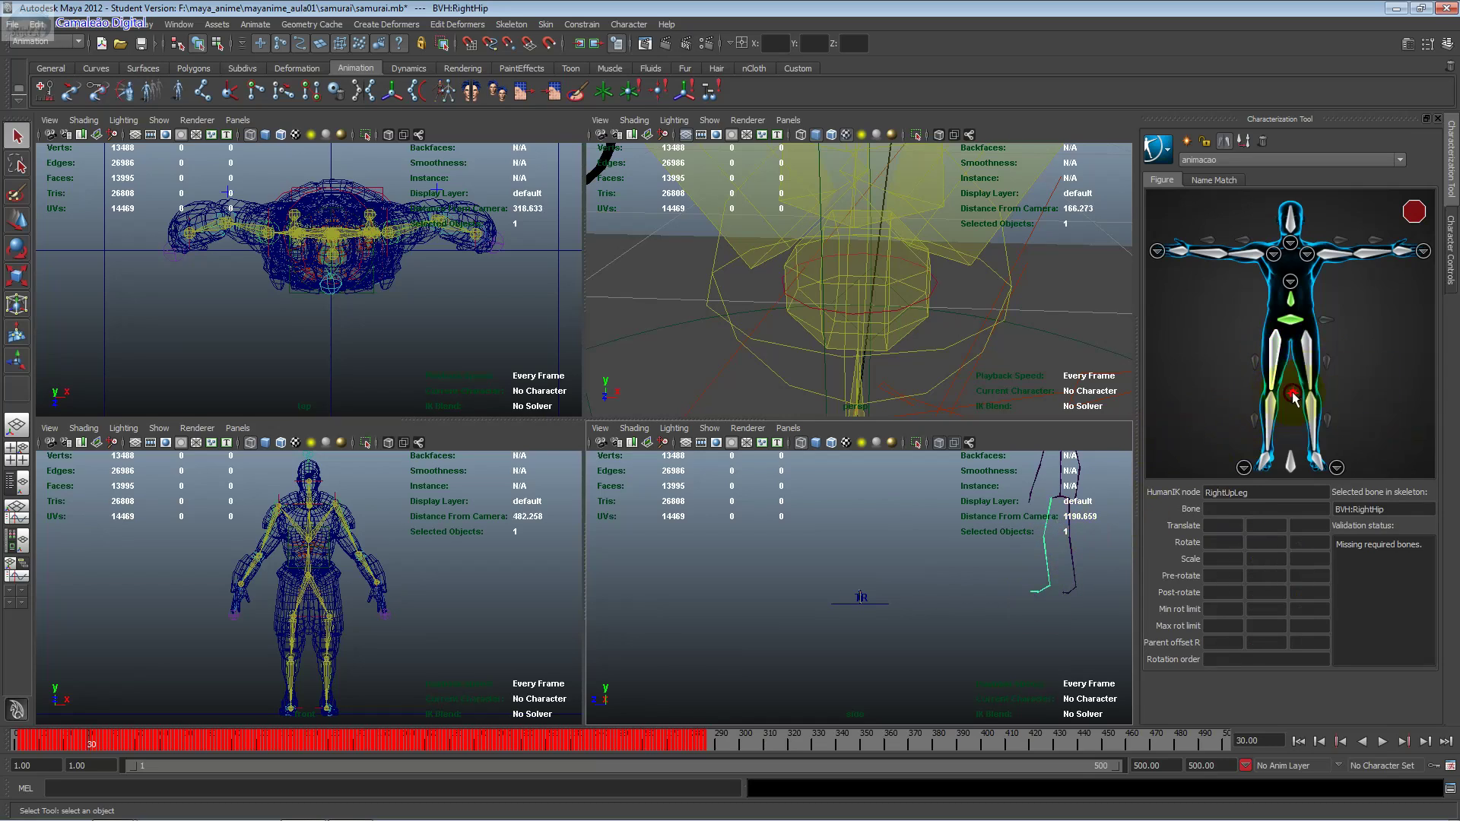
right_click(1292, 362)
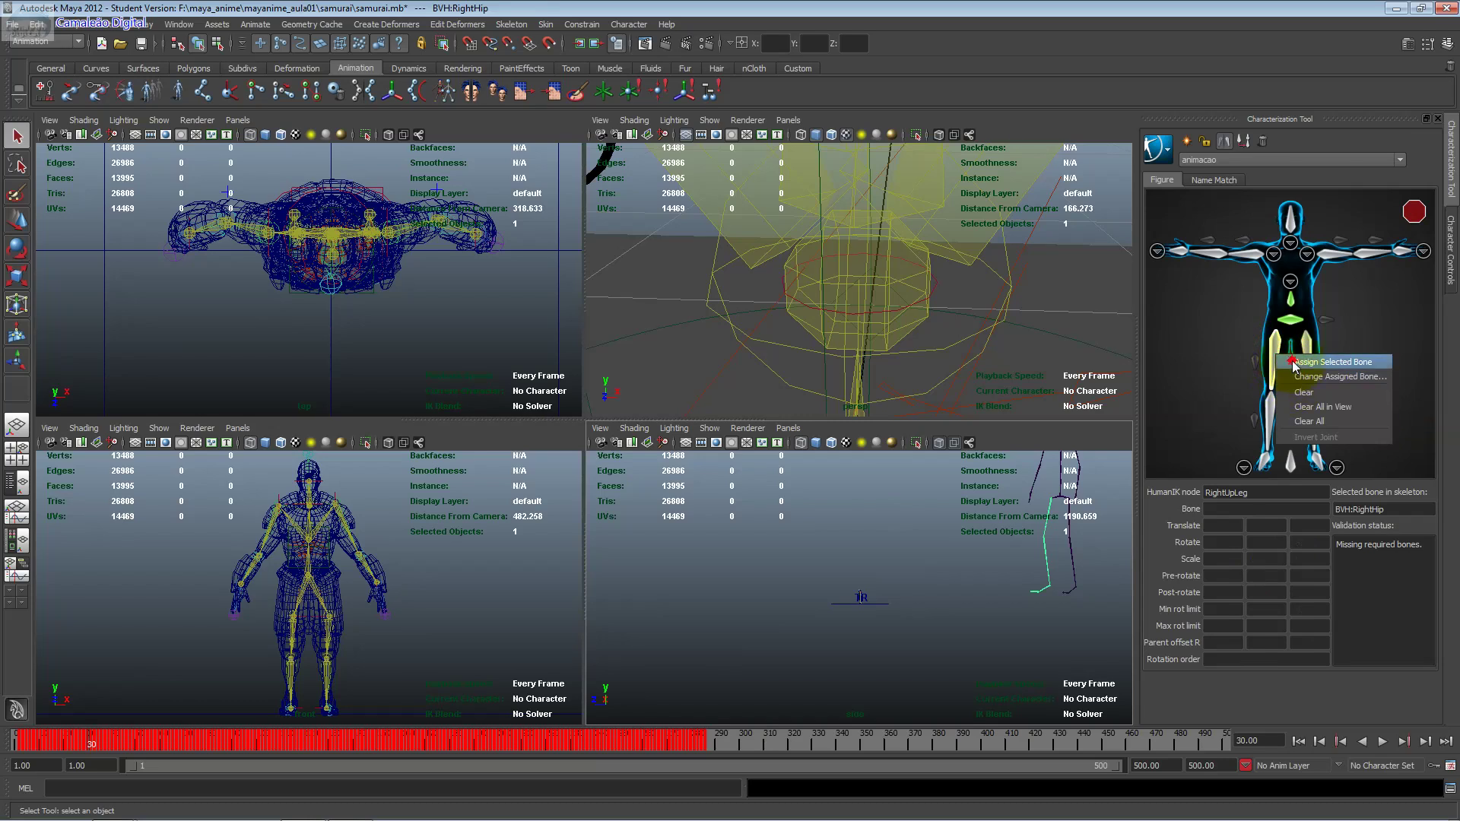
click(1296, 362)
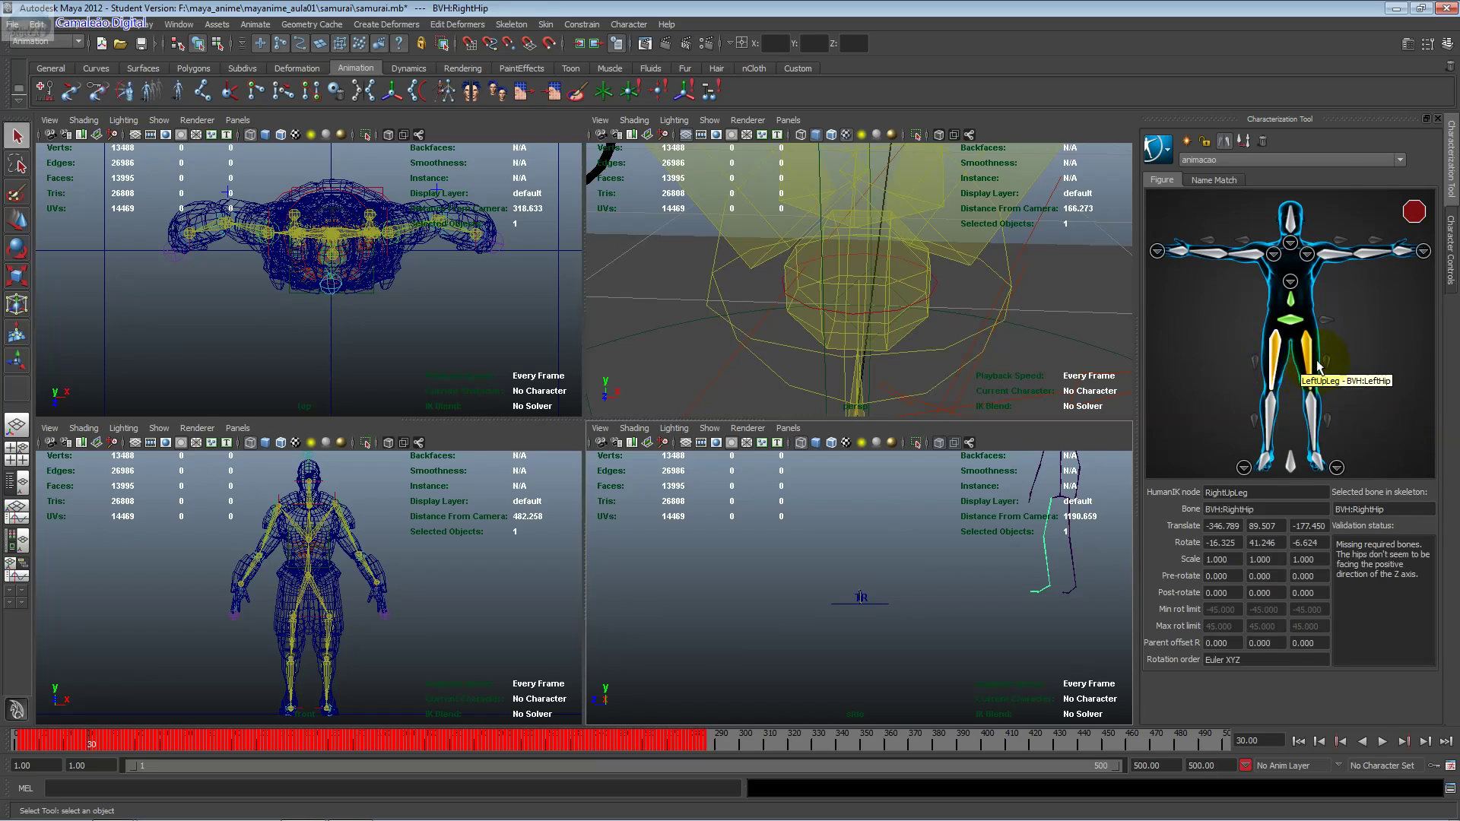
click(1224, 144)
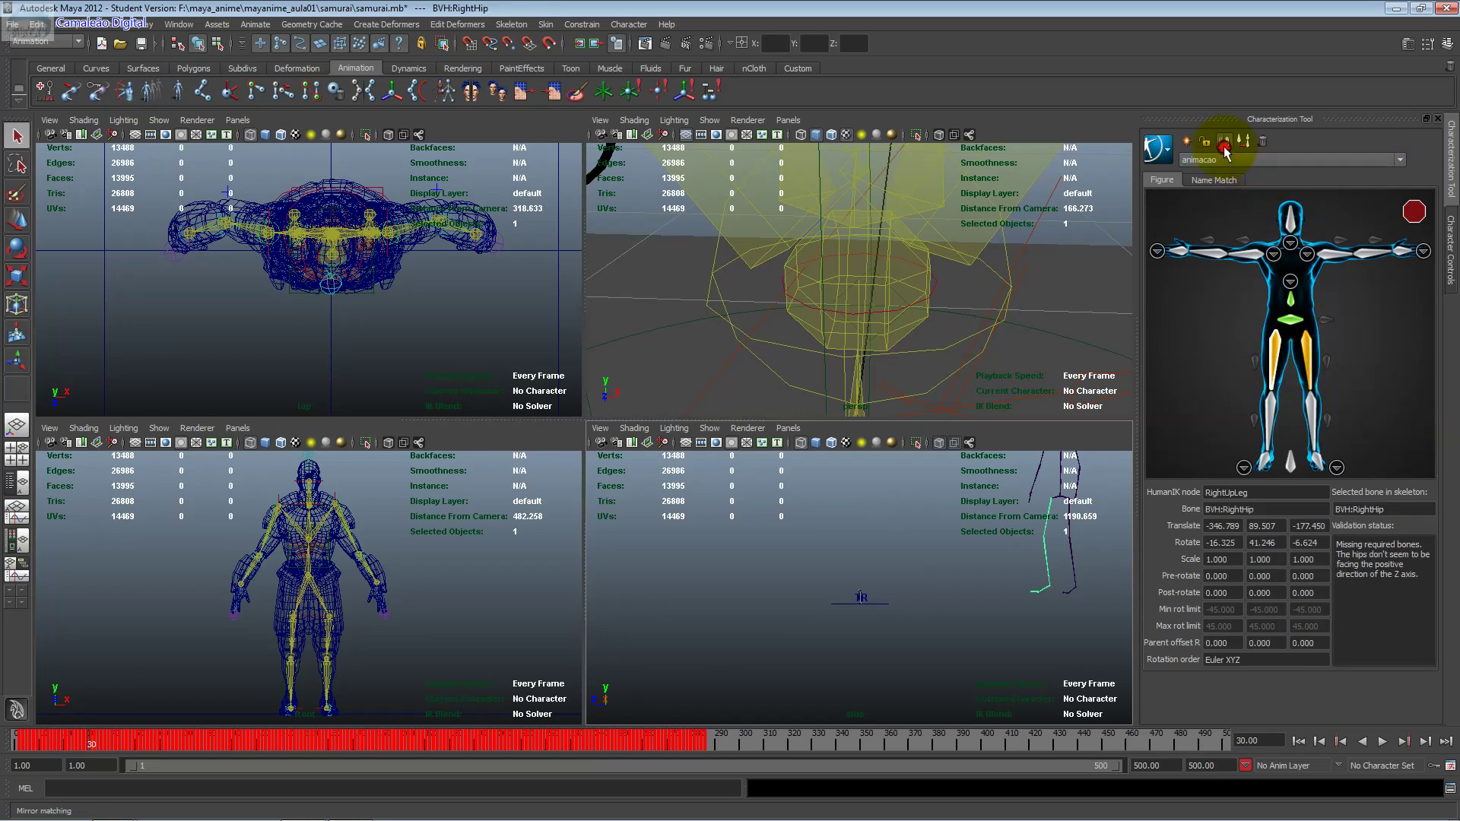
Step: Clear LeftUpLeg, reassign it to BVH:LeftHip, and turn mirror matching on
right_click(1309, 354)
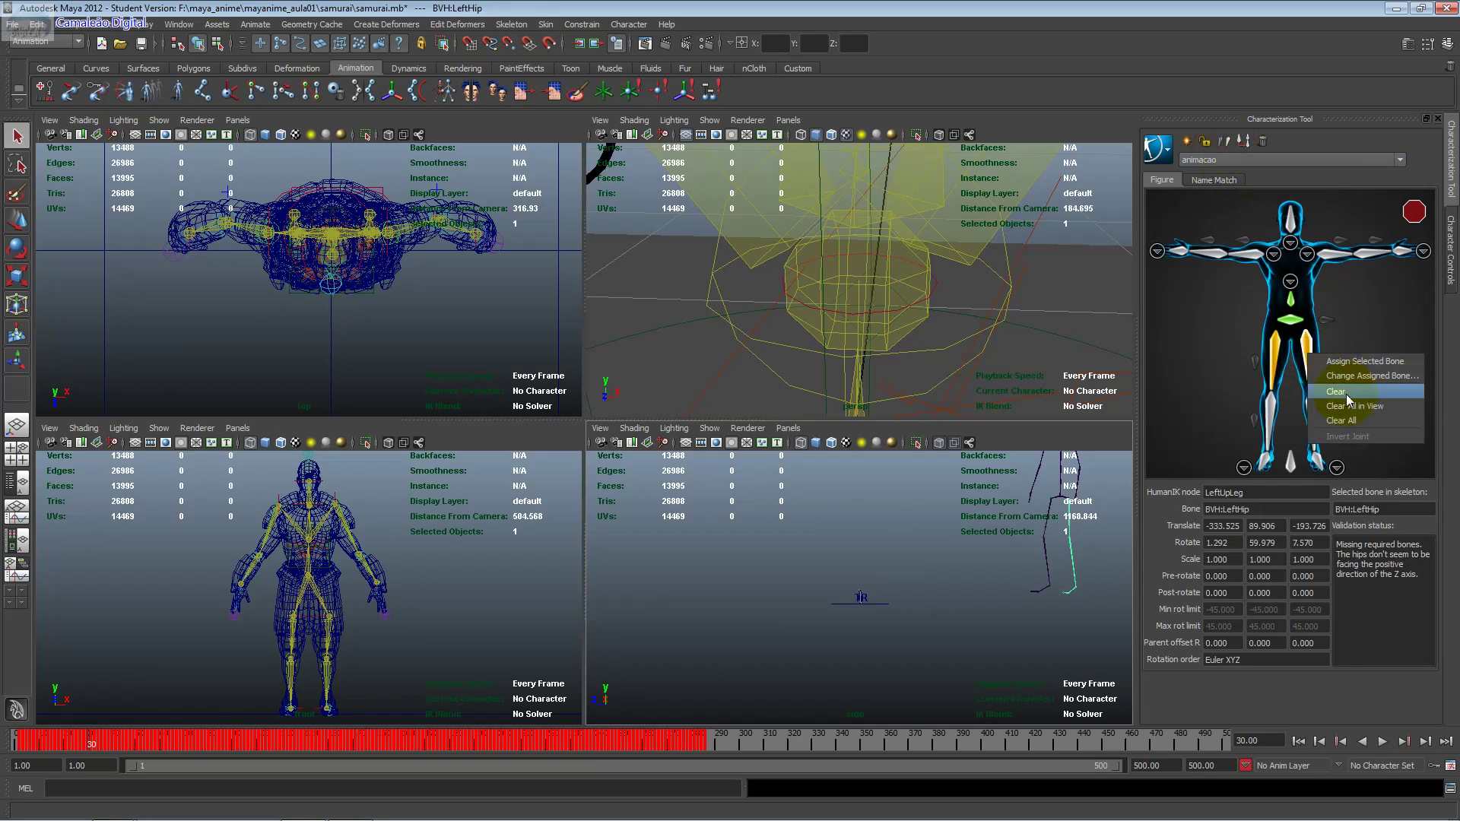
click(1349, 392)
right_click(1313, 355)
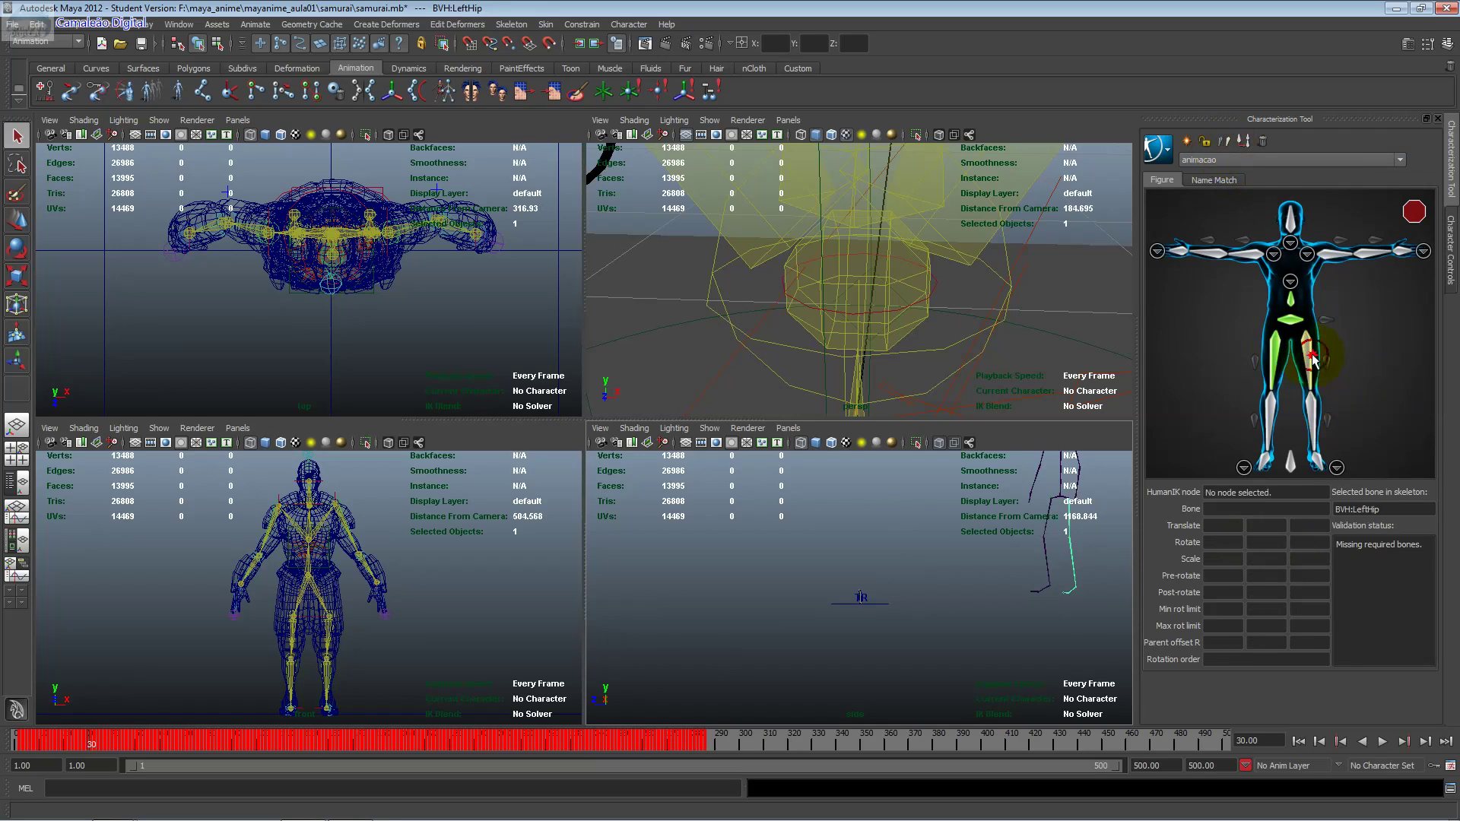
click(1280, 358)
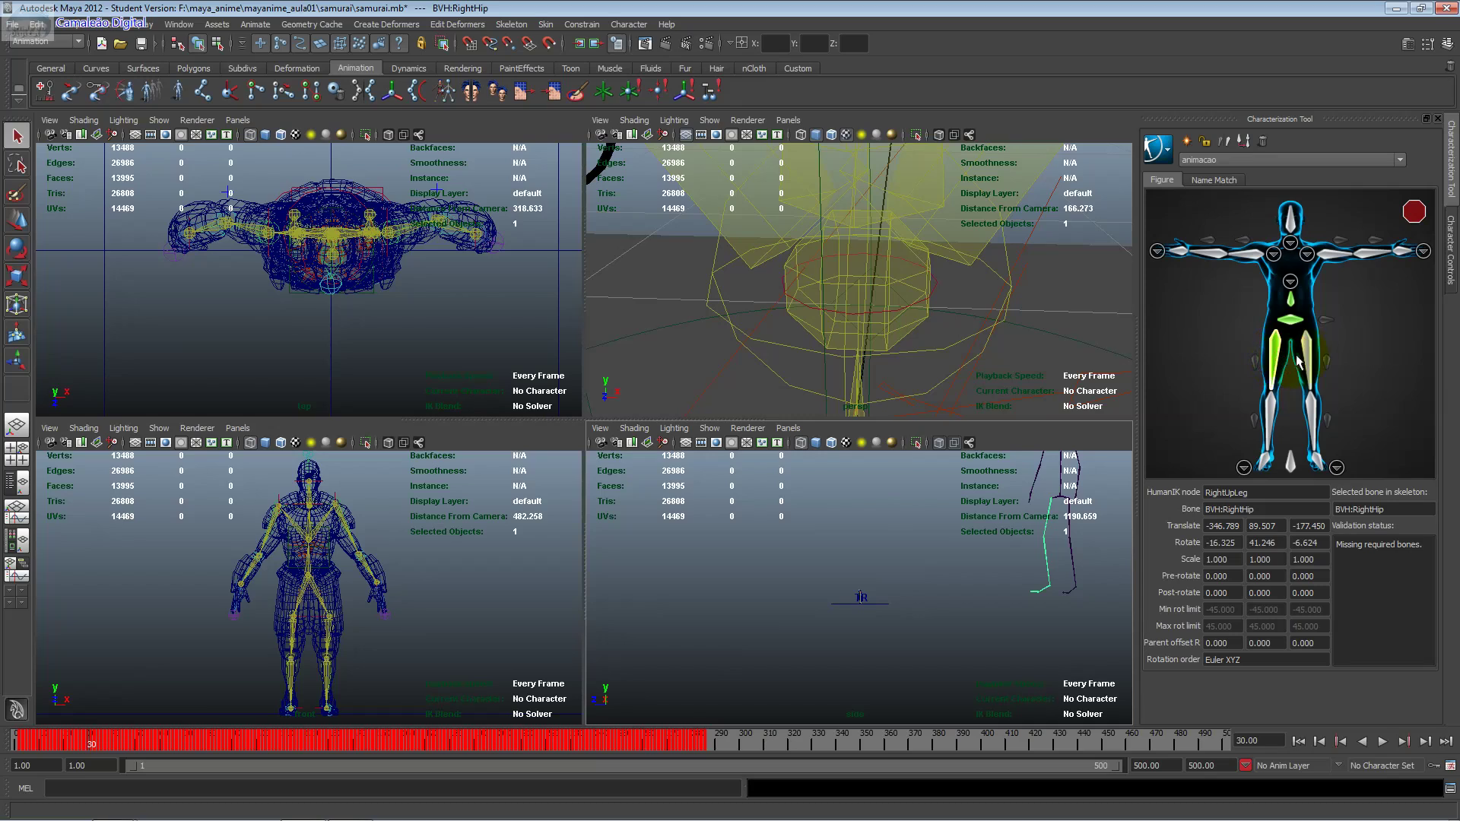
click(1305, 359)
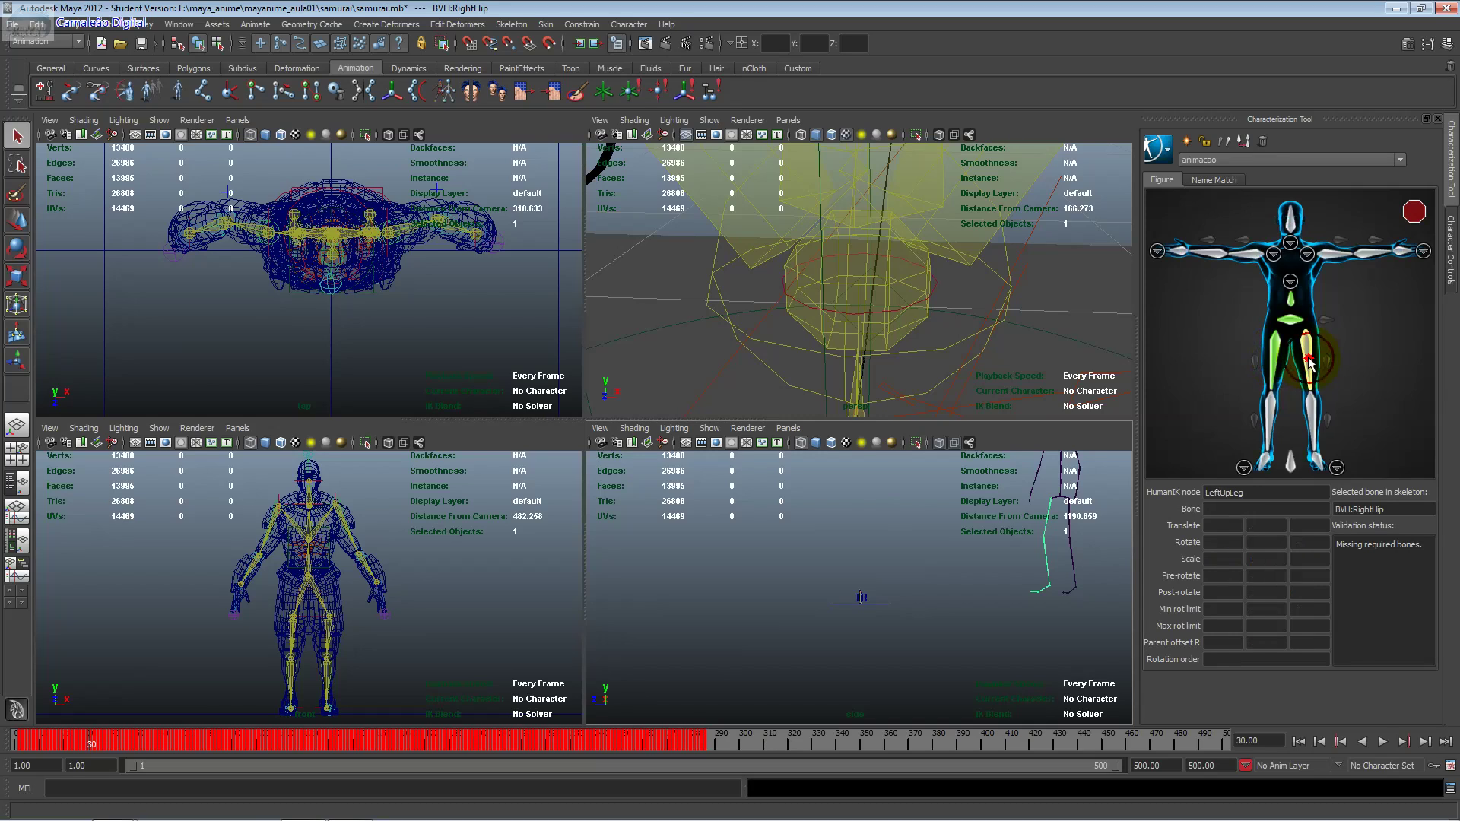
click(1089, 506)
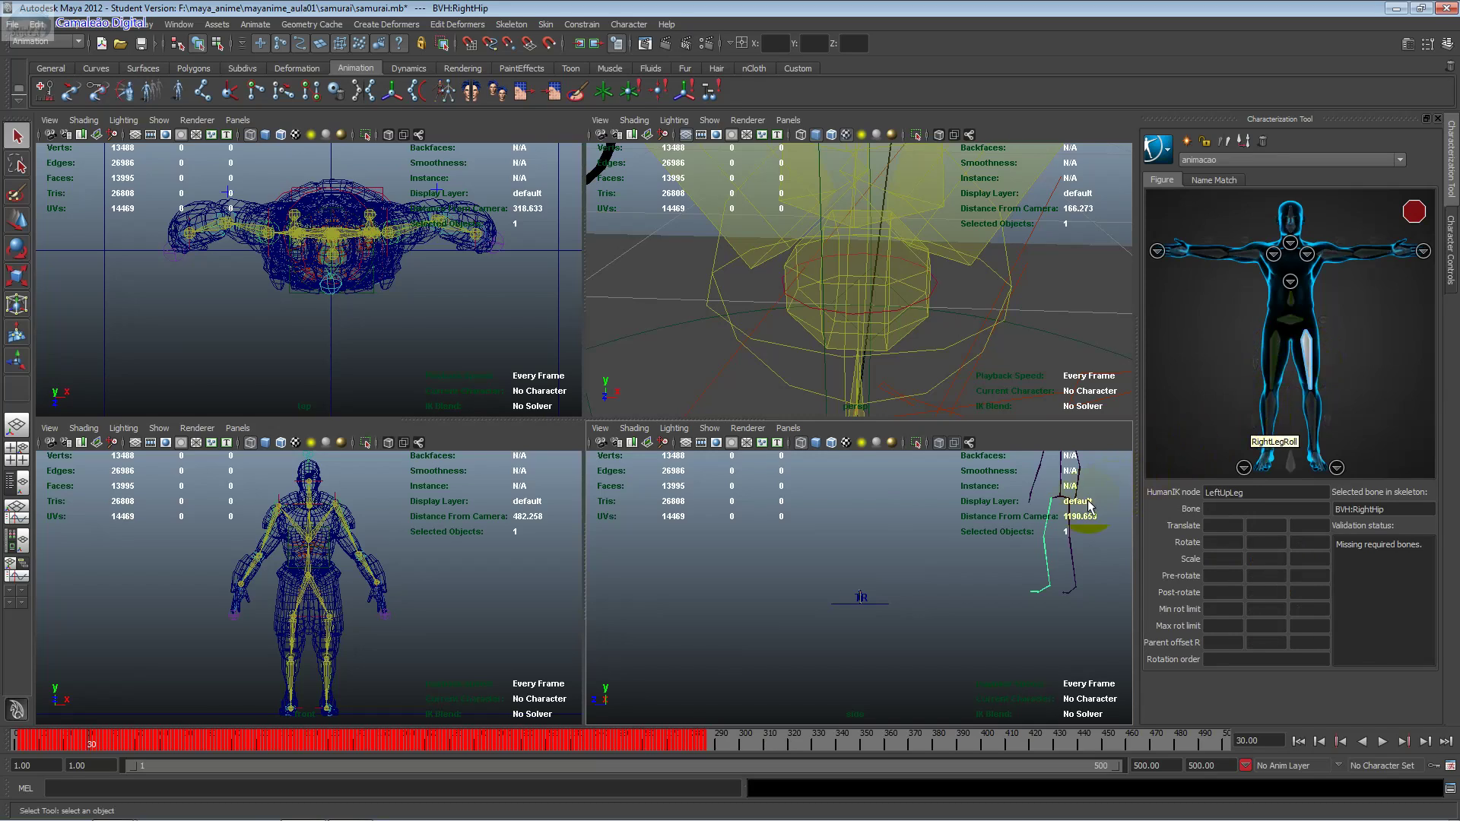
right_click(1309, 353)
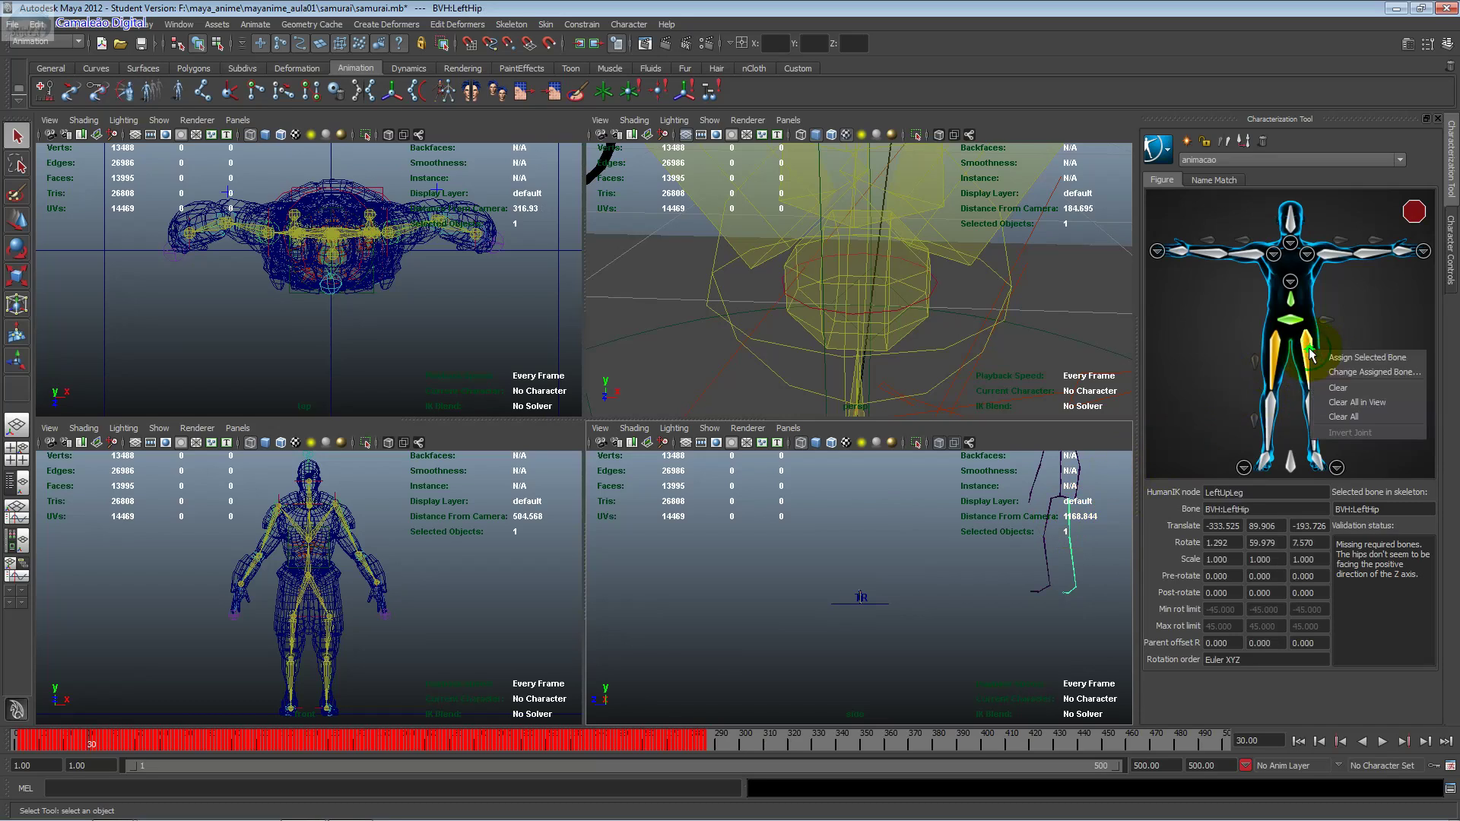
click(1339, 387)
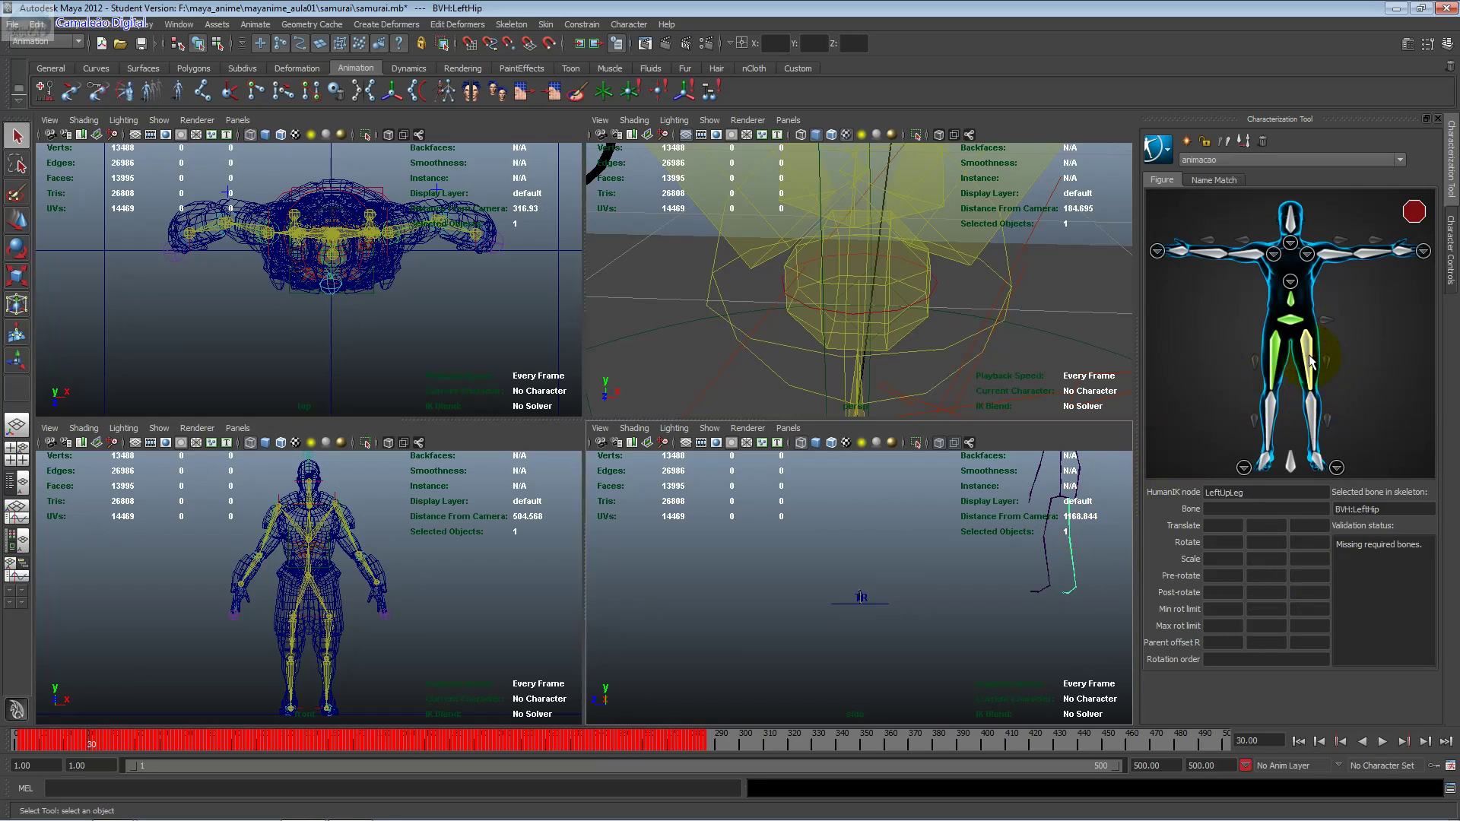
right_click(1310, 361)
click(1330, 369)
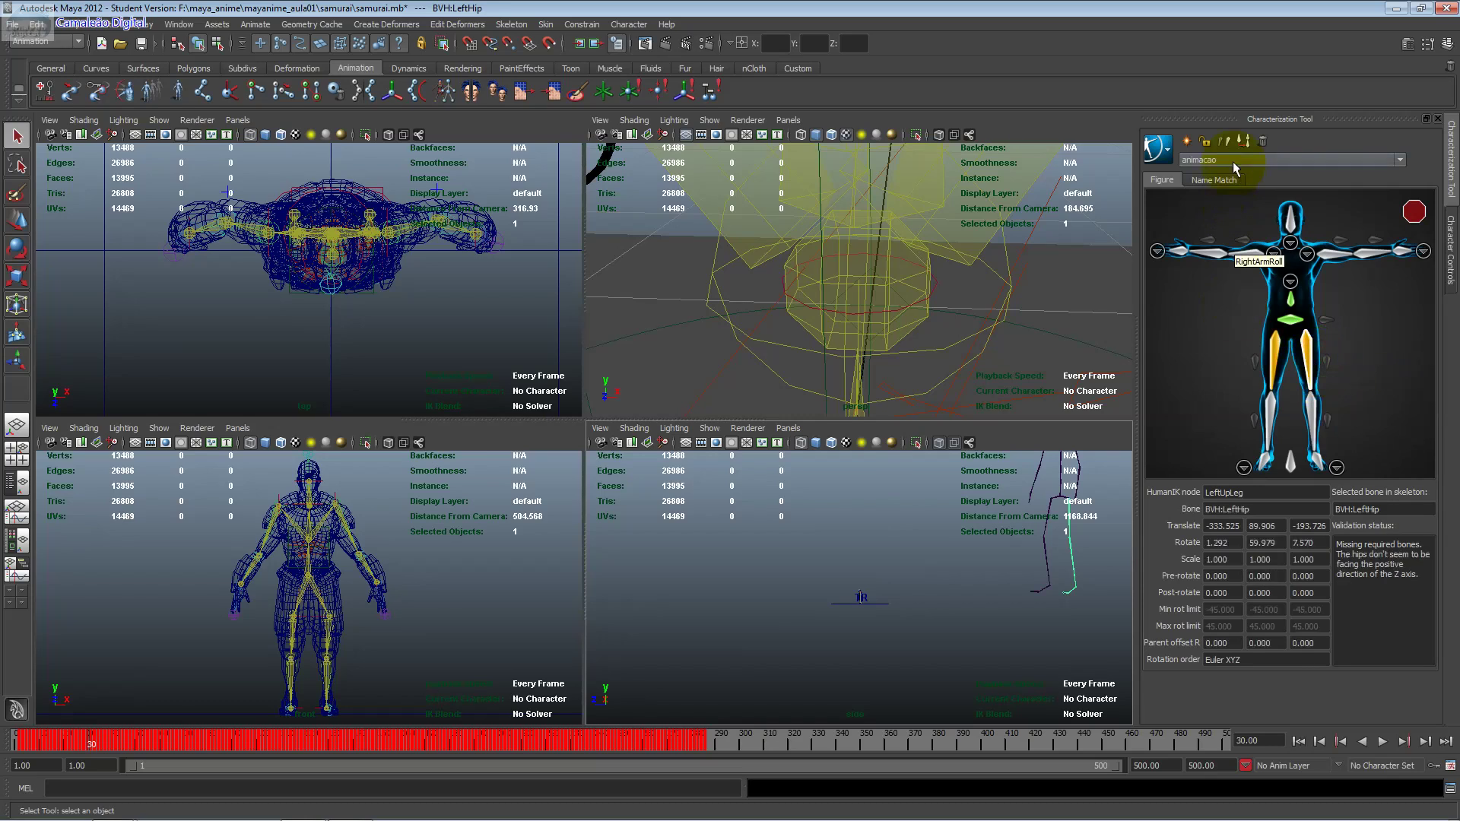
click(1224, 141)
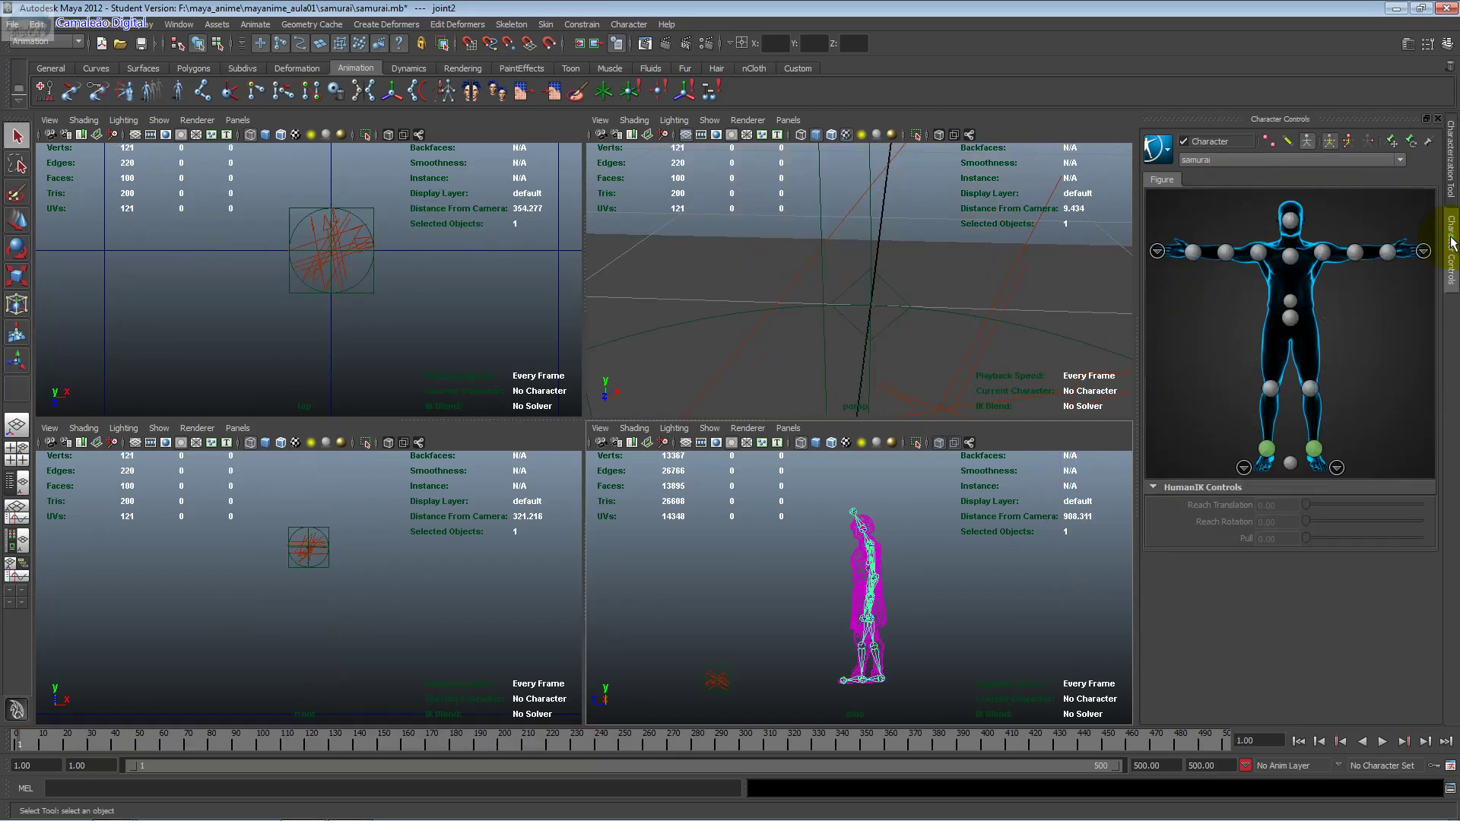
Step: Show the animacao definition in the Characterization Tool
click(1453, 241)
click(1451, 164)
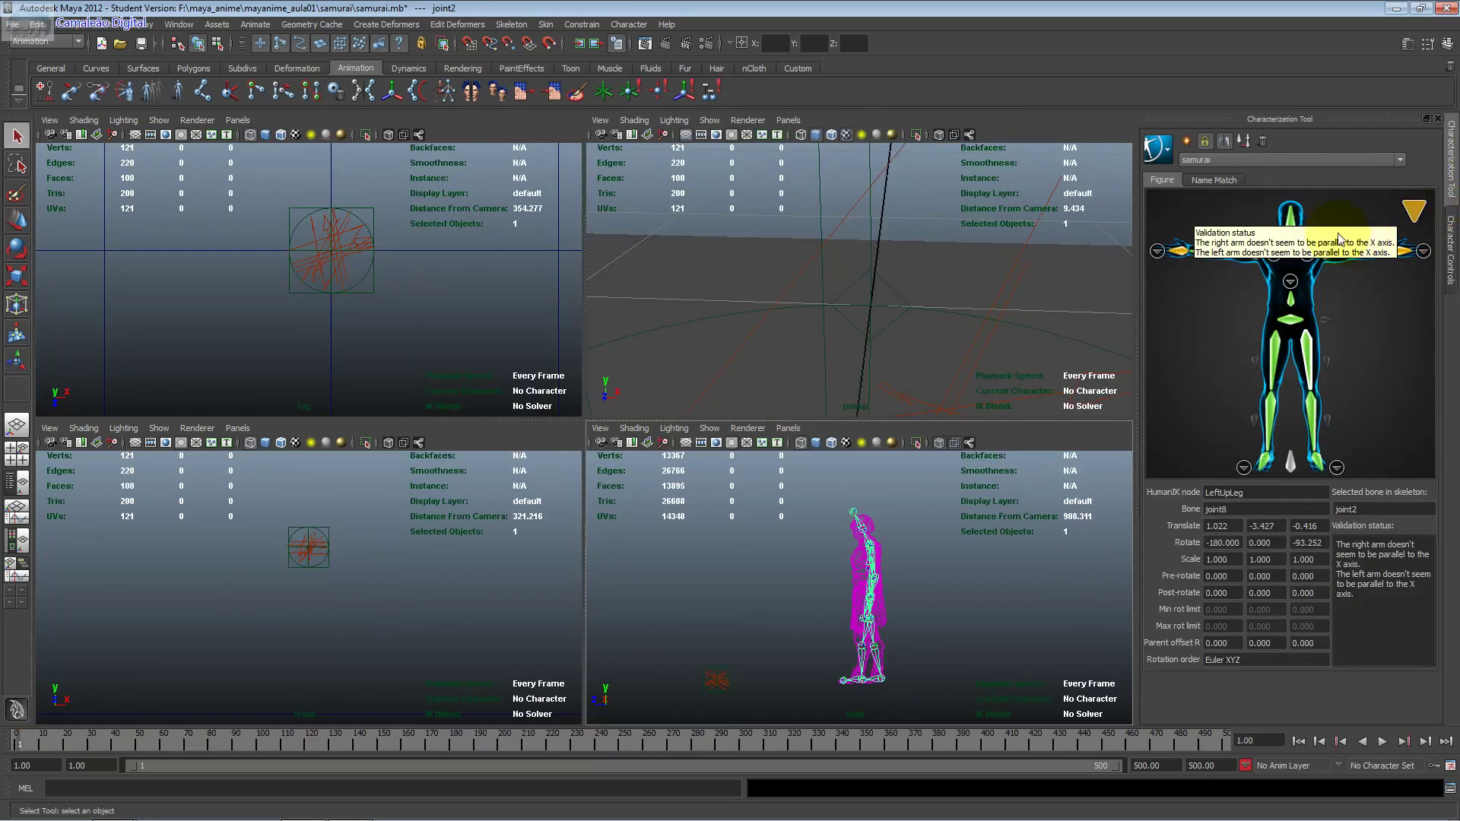
click(1211, 163)
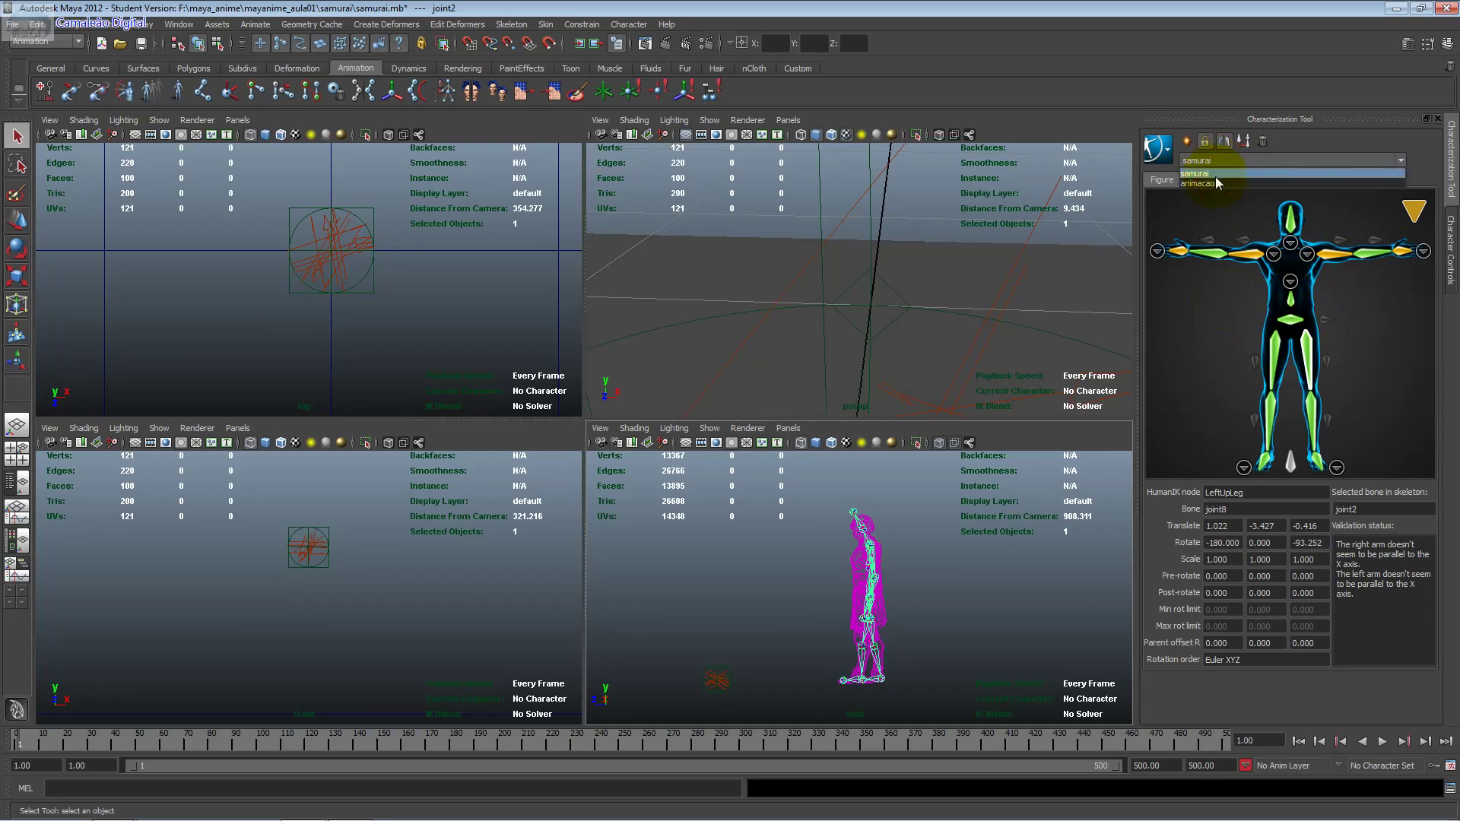
click(1215, 181)
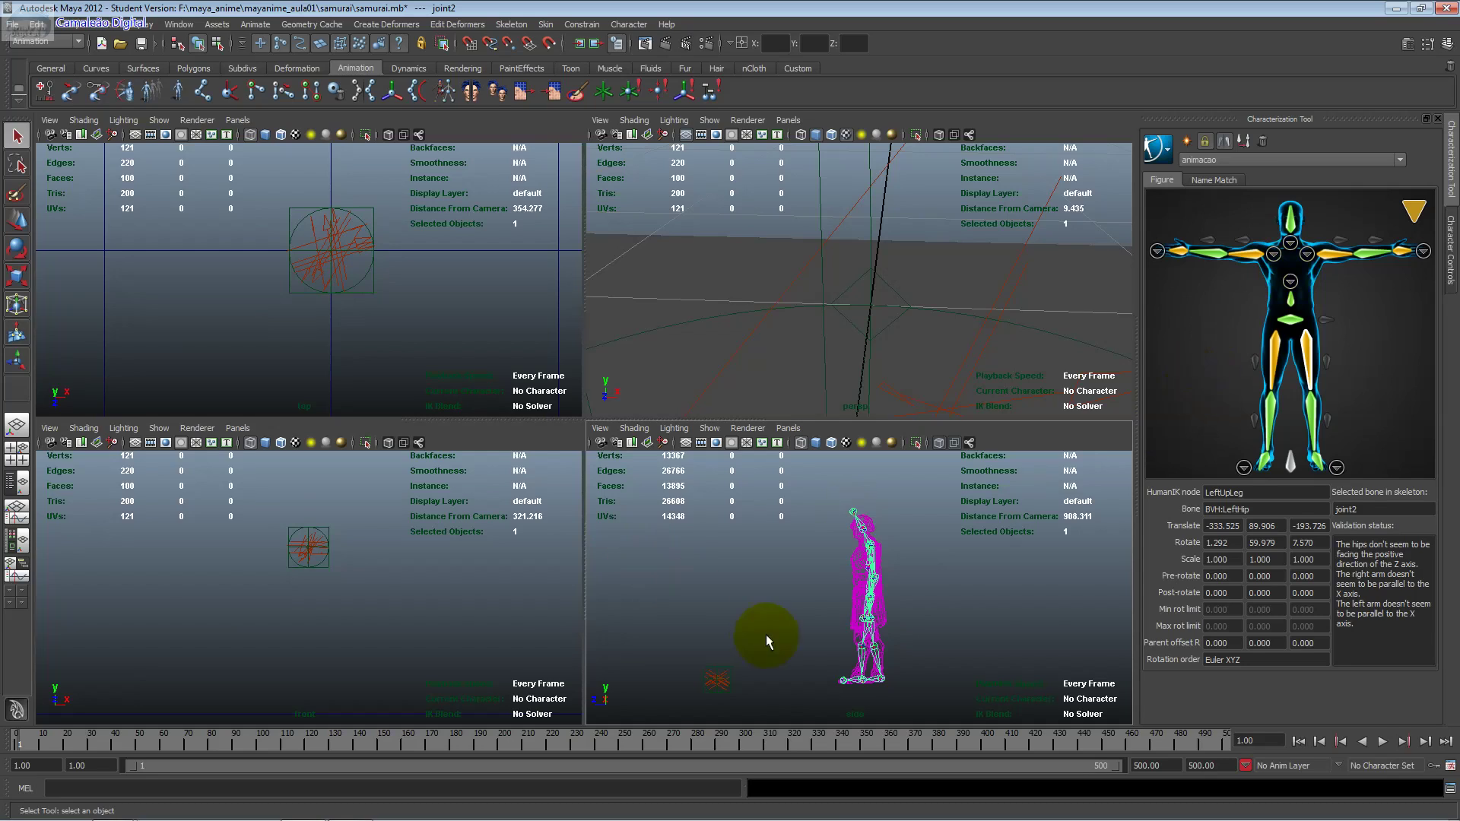
Step: Select the directional light, frame it, and zoom out in the perspective view
click(844, 251)
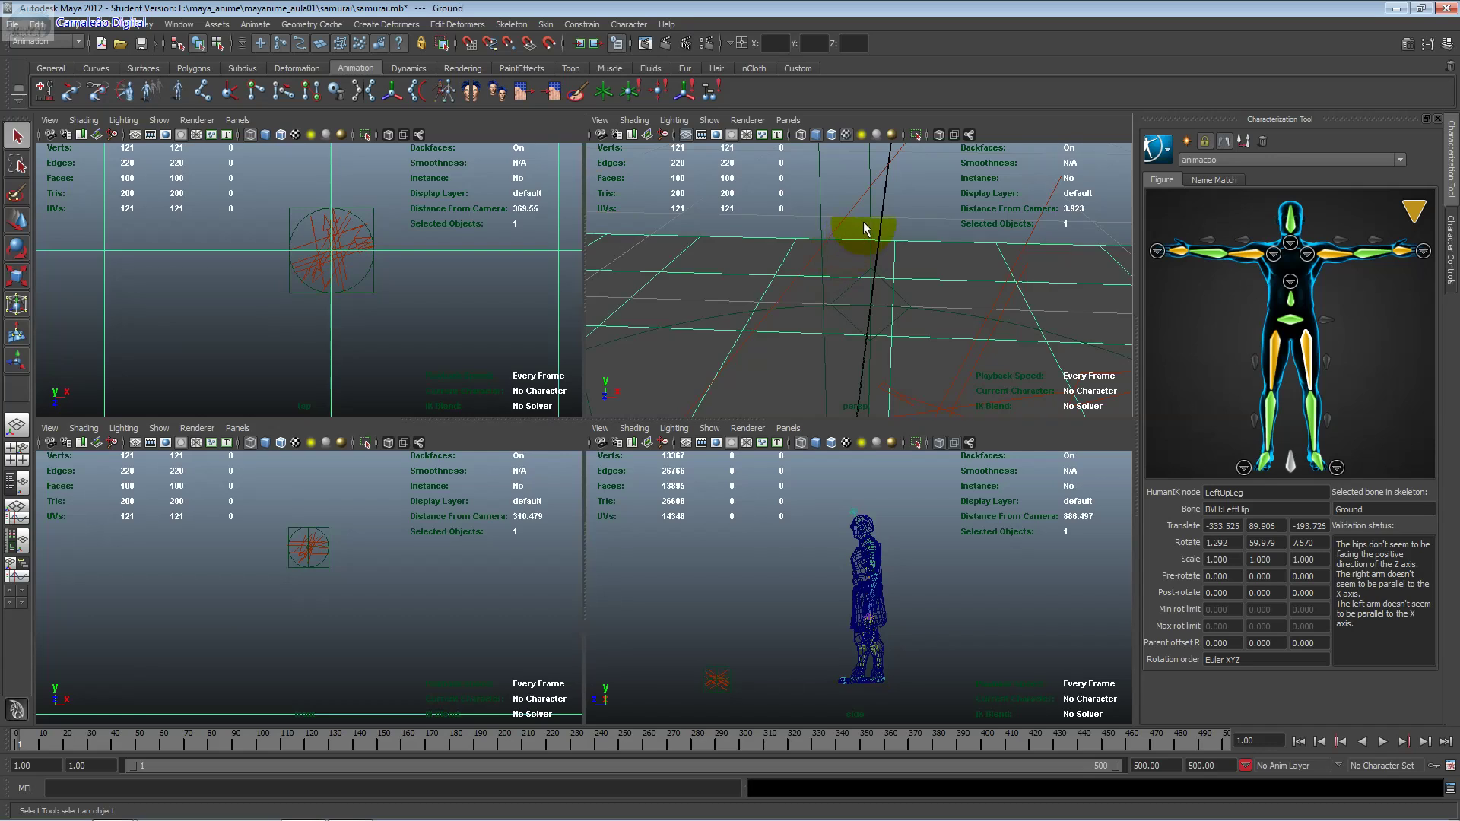
click(854, 199)
key(f)
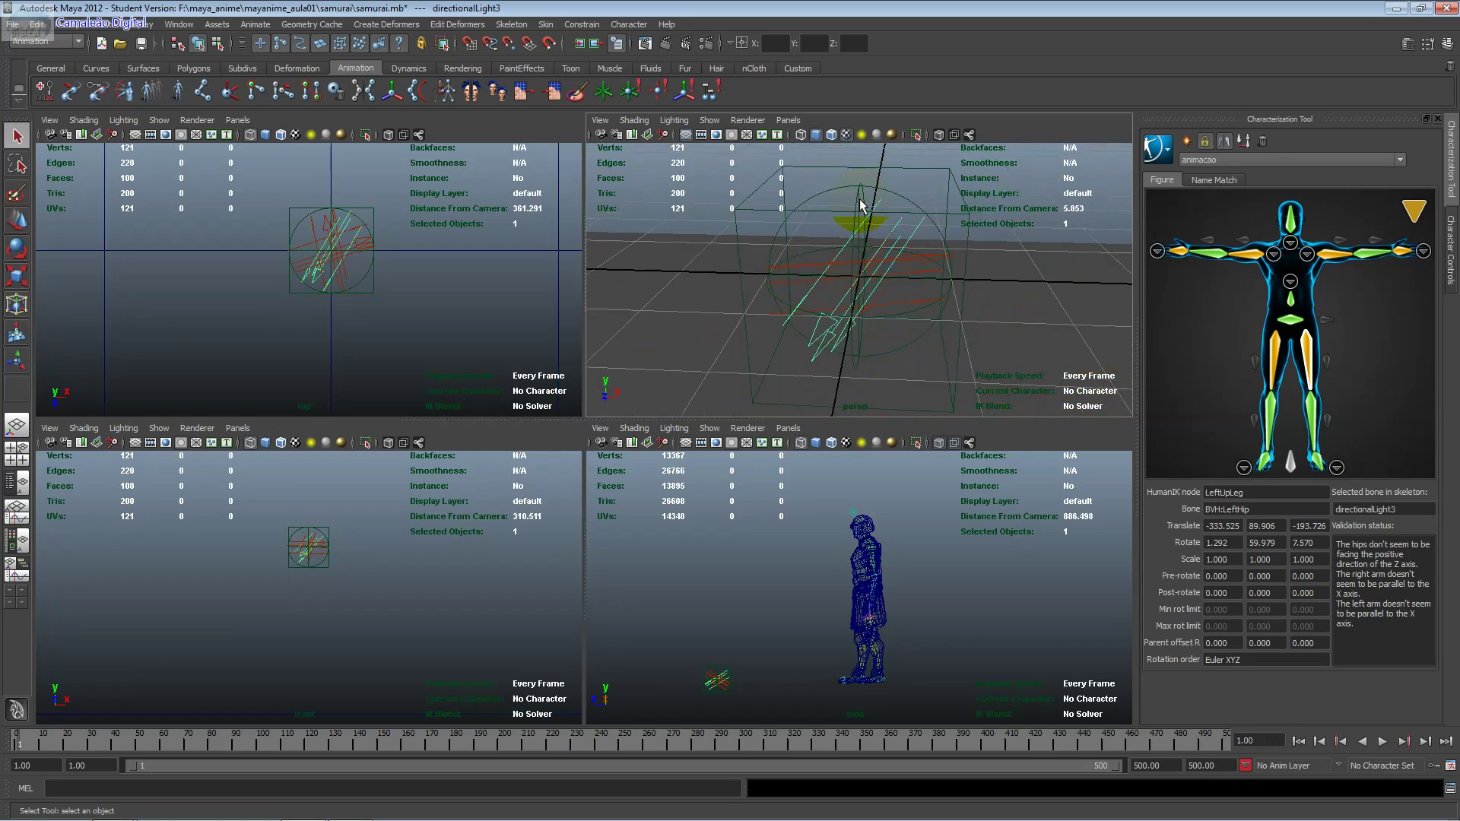
scroll(860, 198, down, 3)
scroll(860, 199, down, 4)
scroll(859, 198, down, 3)
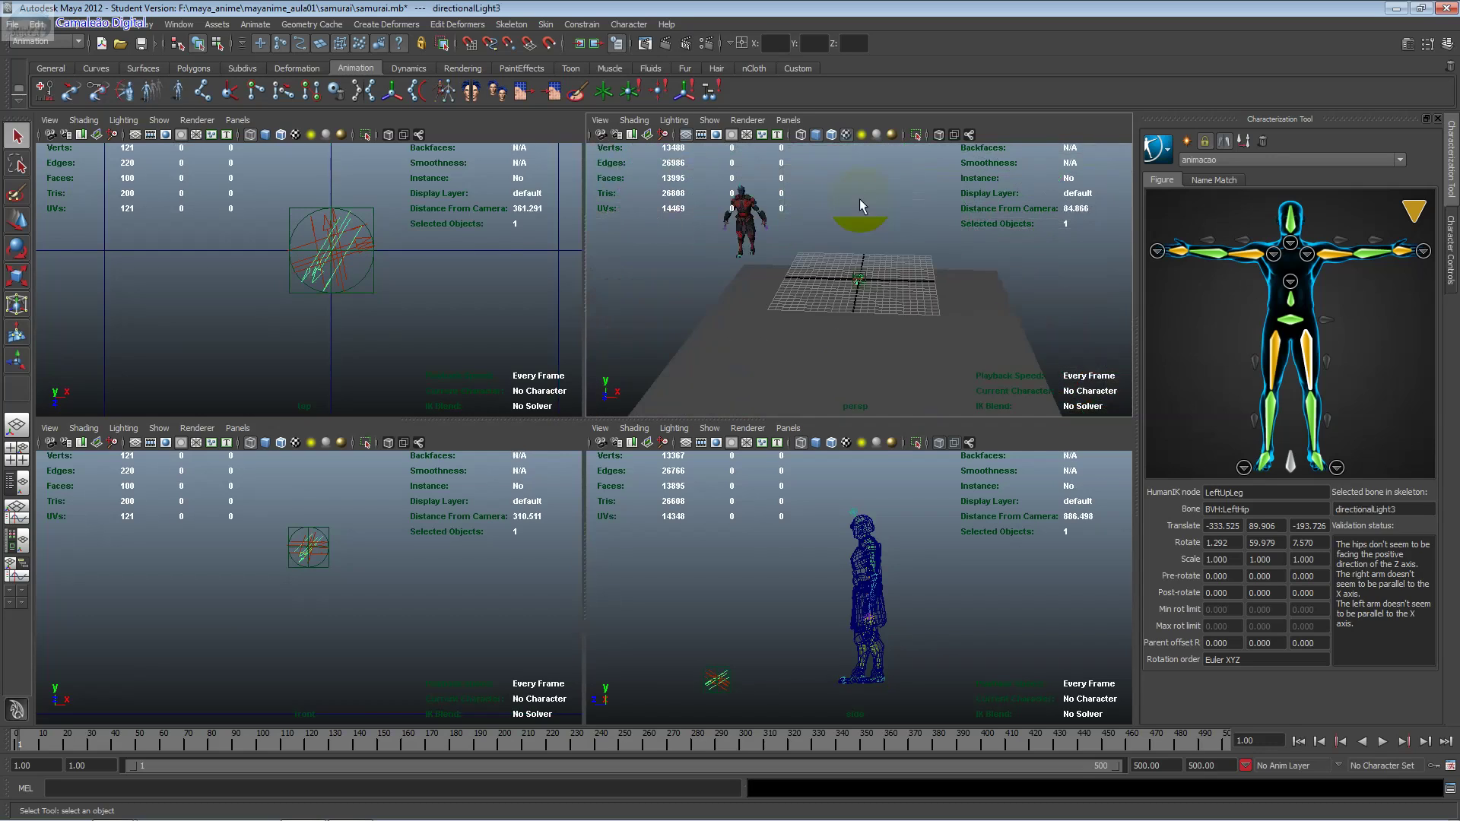
Step: Frame the samurai in the perspective view, zoom in on it, and select the BVH:LeftHip mapping
click(753, 220)
key(f)
click(753, 221)
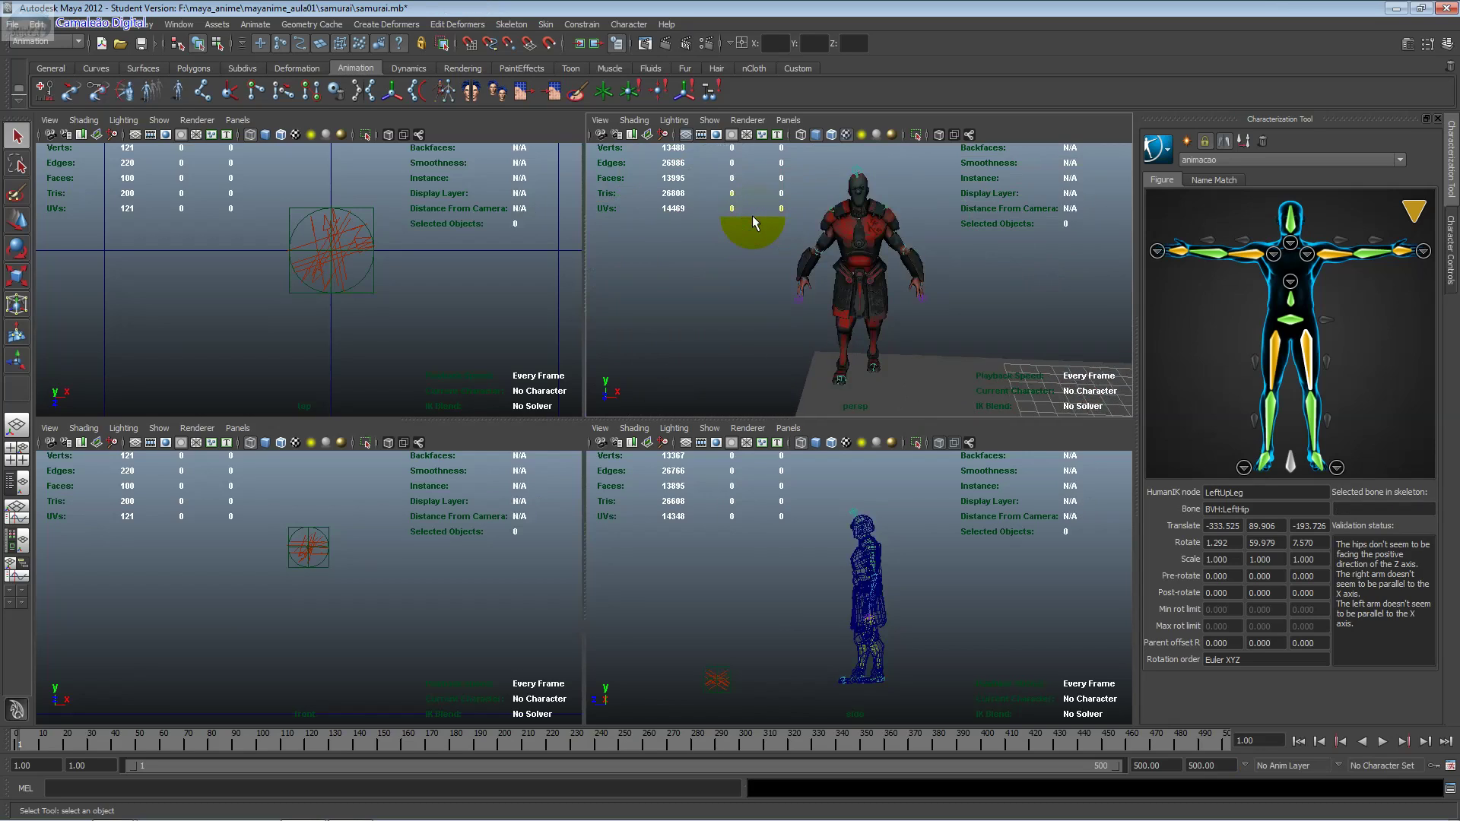
scroll(751, 216, up, 2)
scroll(751, 216, down, 2)
scroll(752, 216, up, 2)
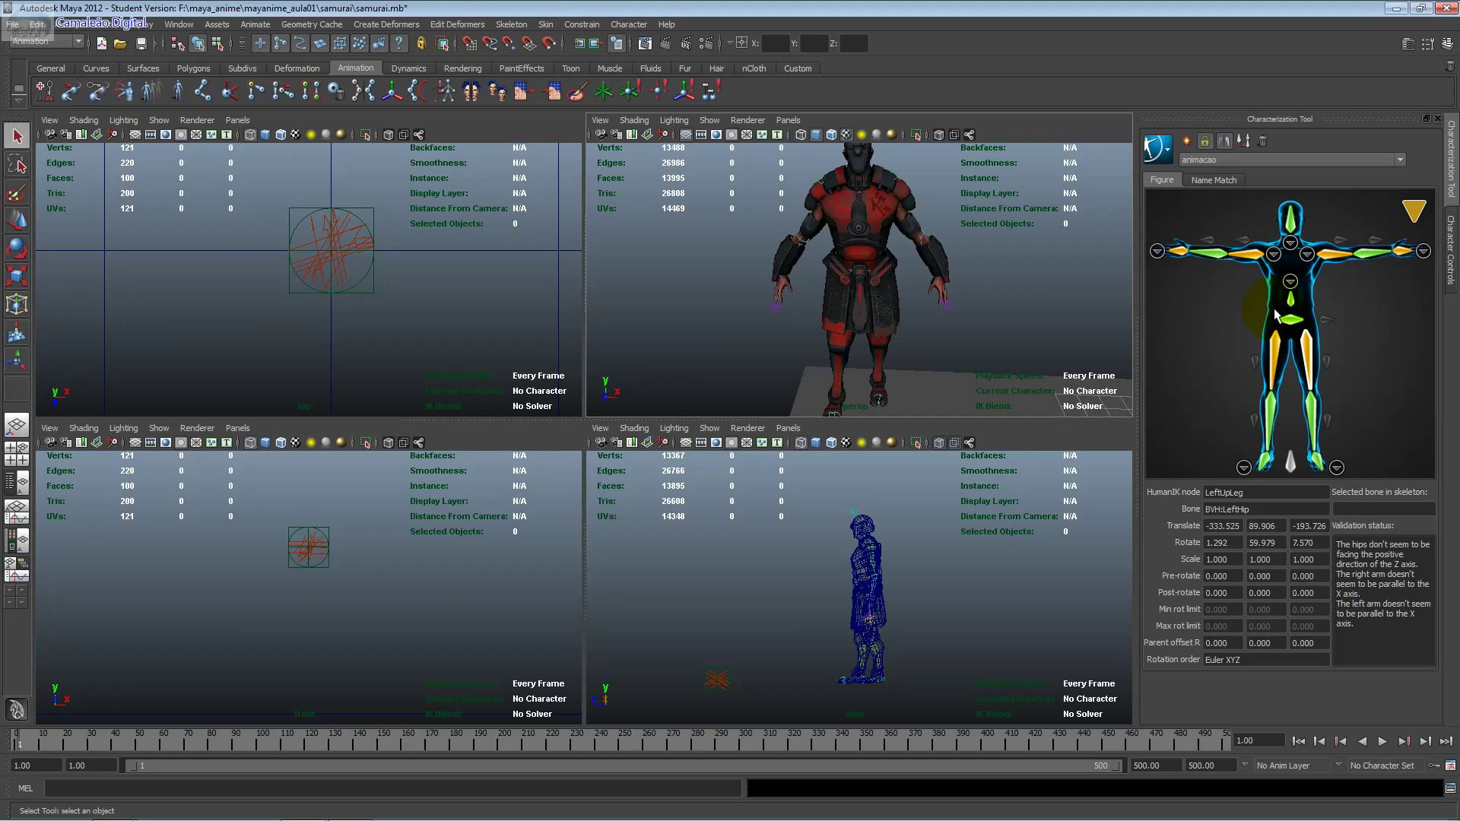
scroll(954, 336, down, 1)
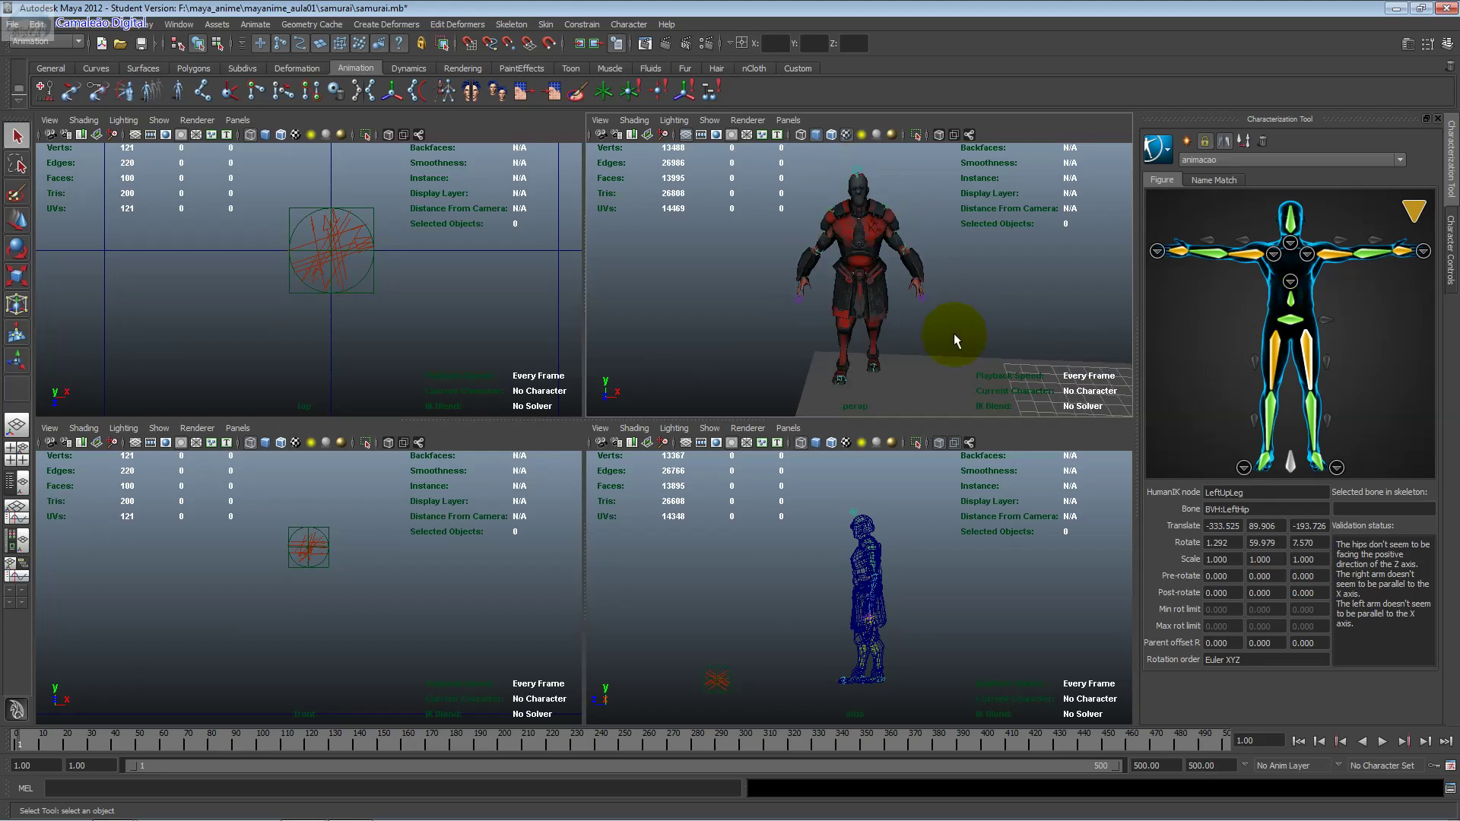
scroll(954, 333, up, 2)
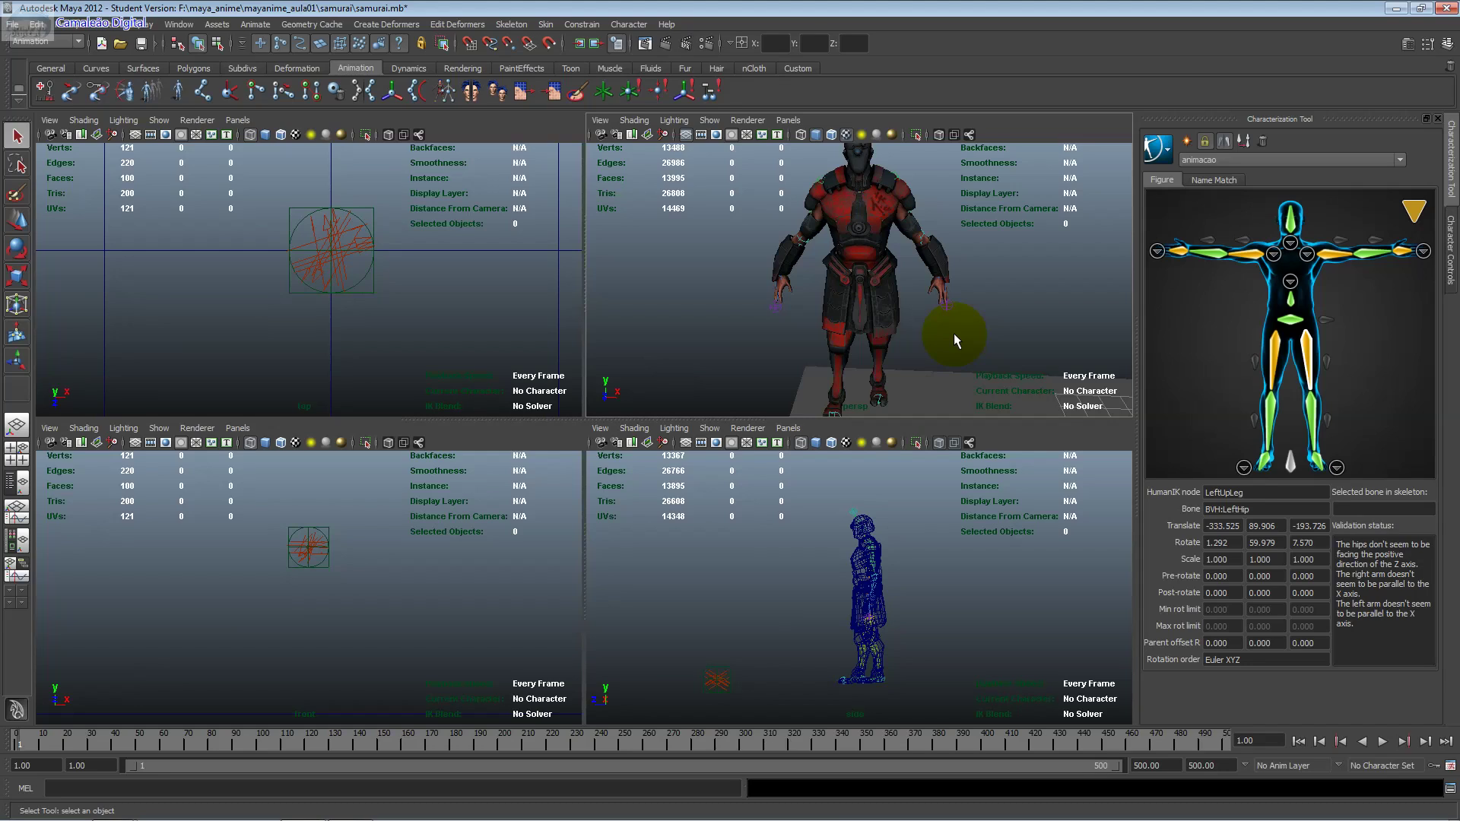
click(1266, 508)
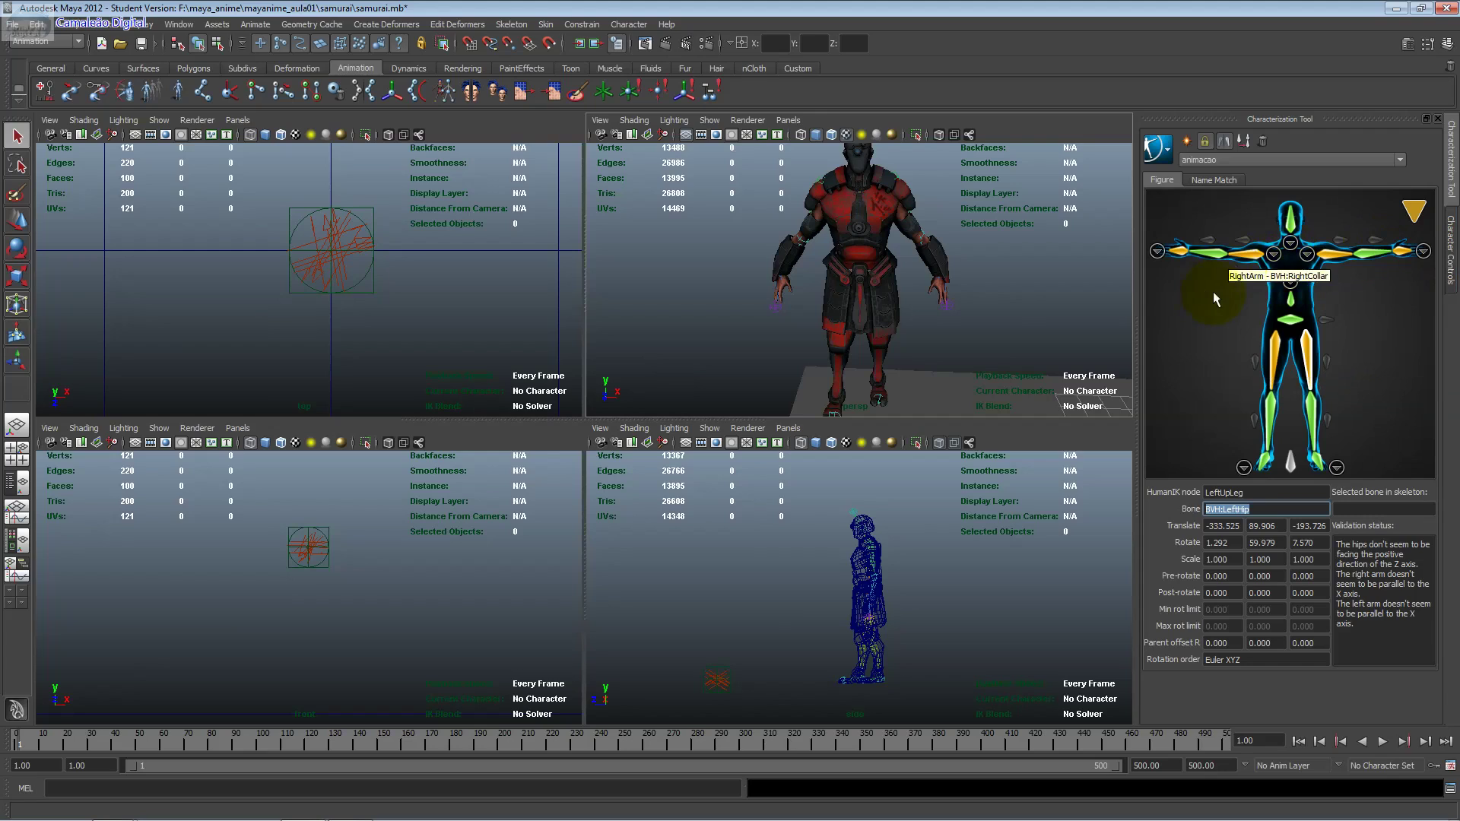
Step: Switch the Characterization Tool to the samurai definition and open Window > General Editors > Visor
click(1235, 160)
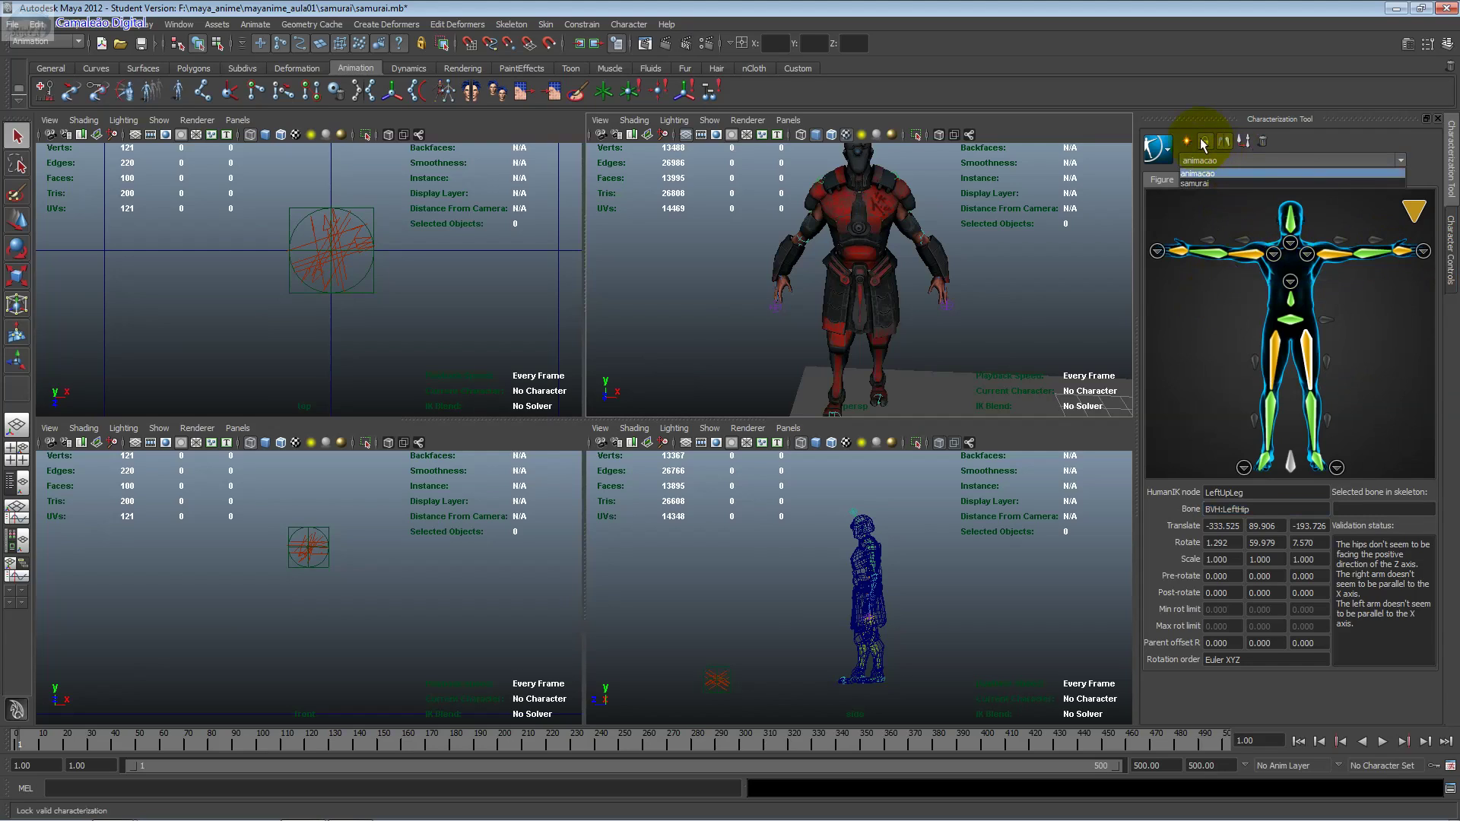
click(1195, 183)
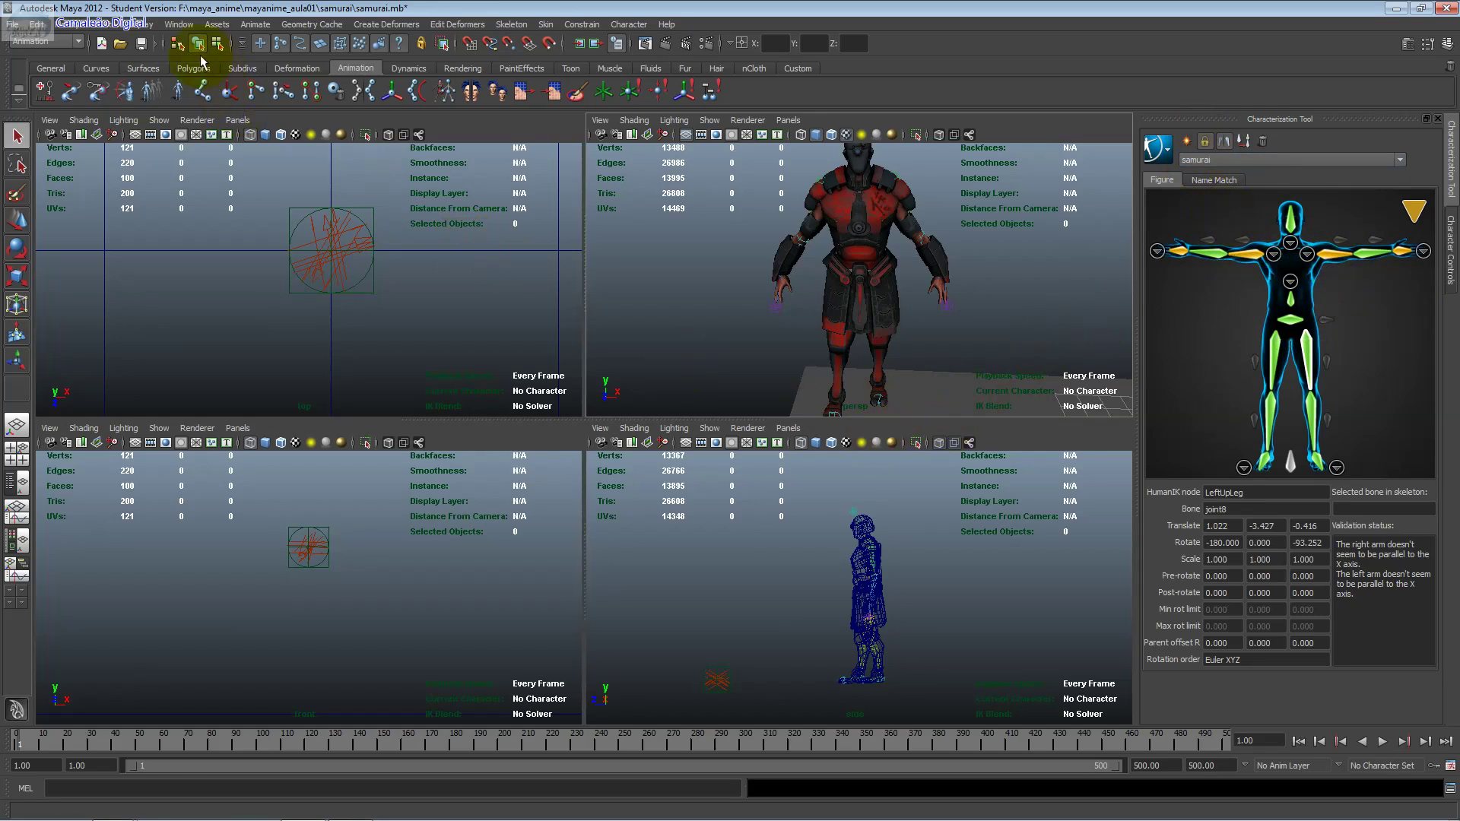
click(178, 24)
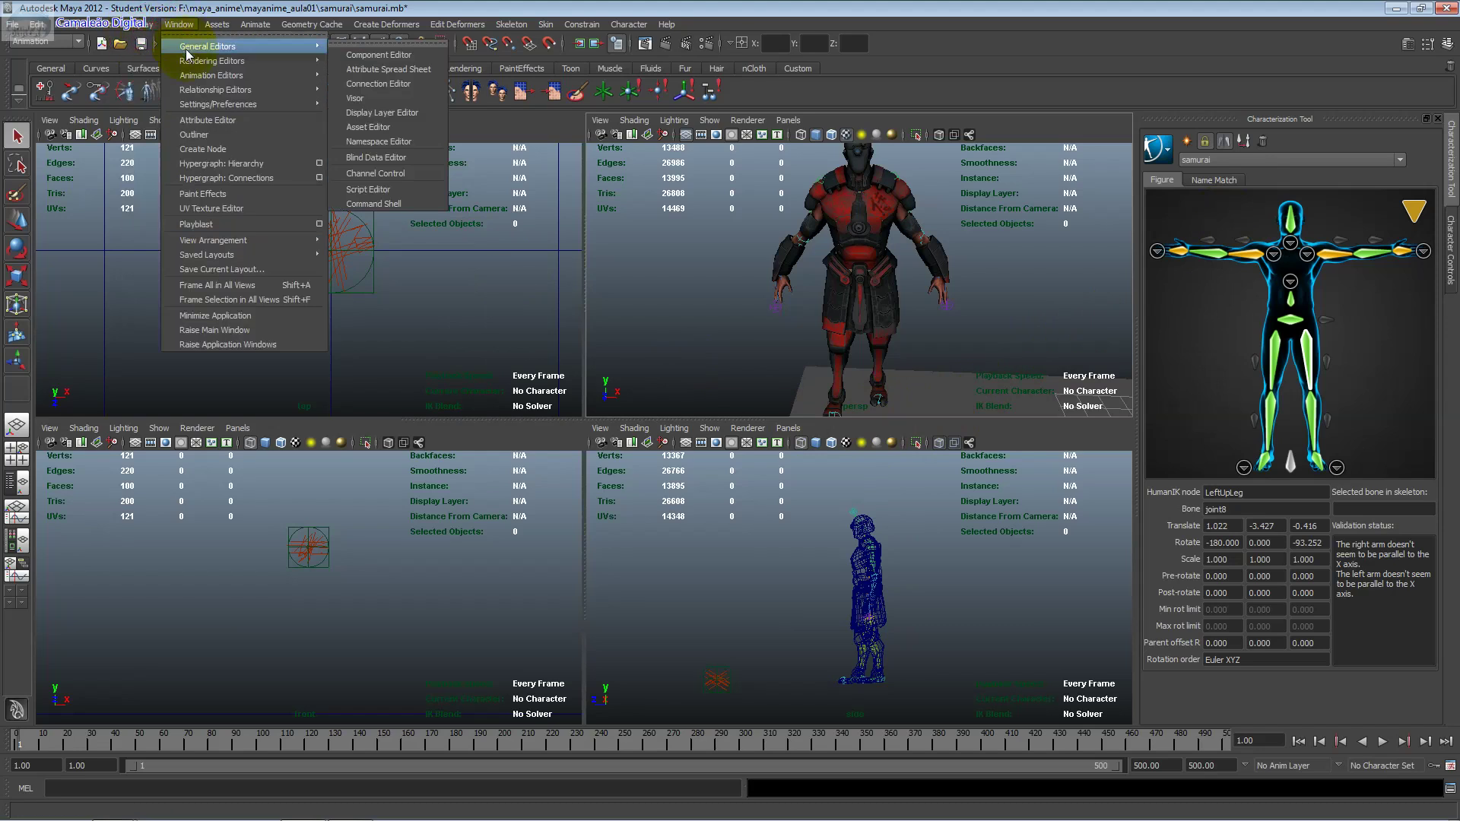
mouse_move(212, 60)
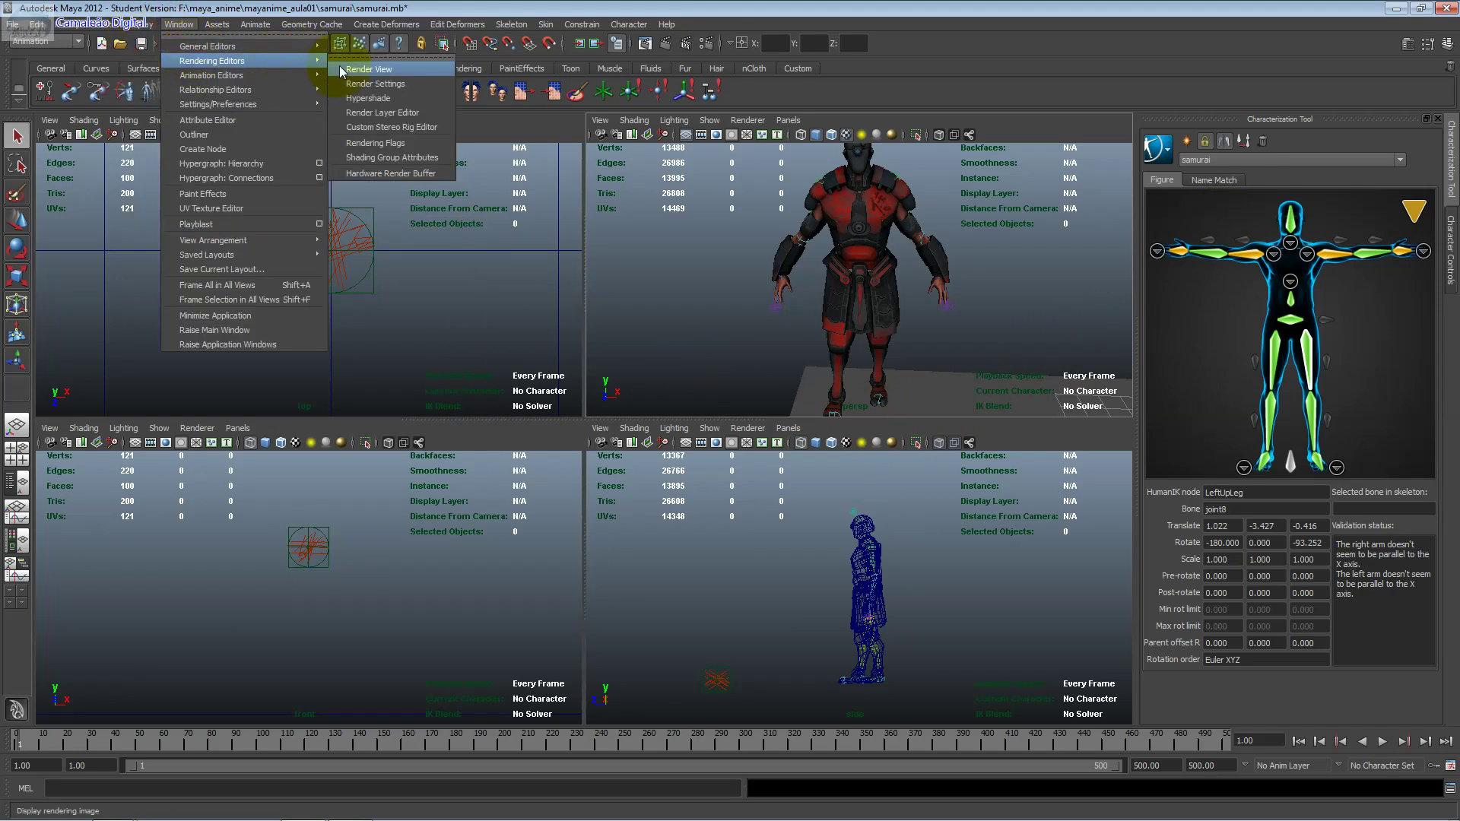
click(355, 98)
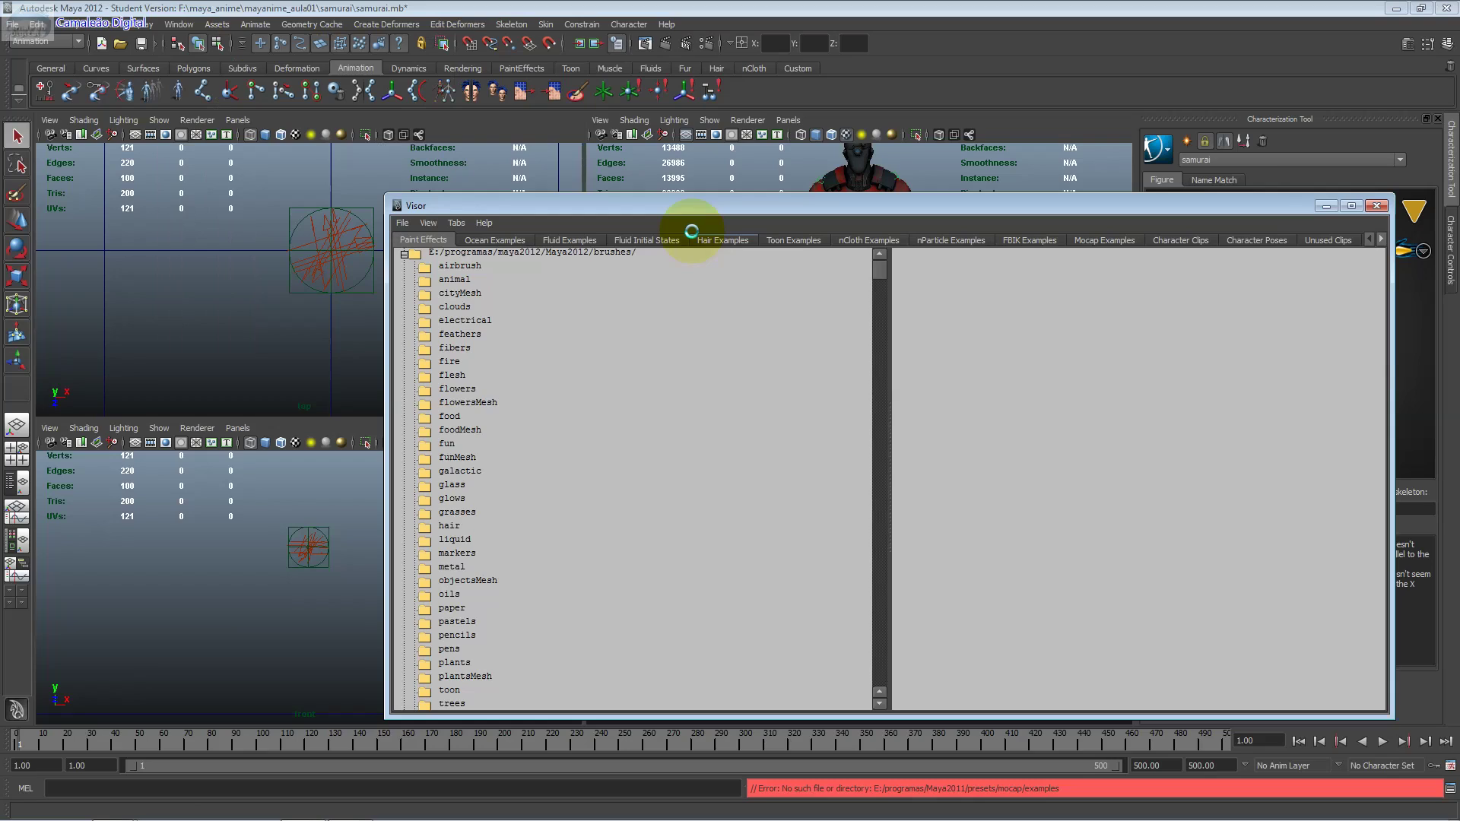
Step: In the Visor's Mocap Examples, open Male > Sean and import Walk.ma
click(1104, 240)
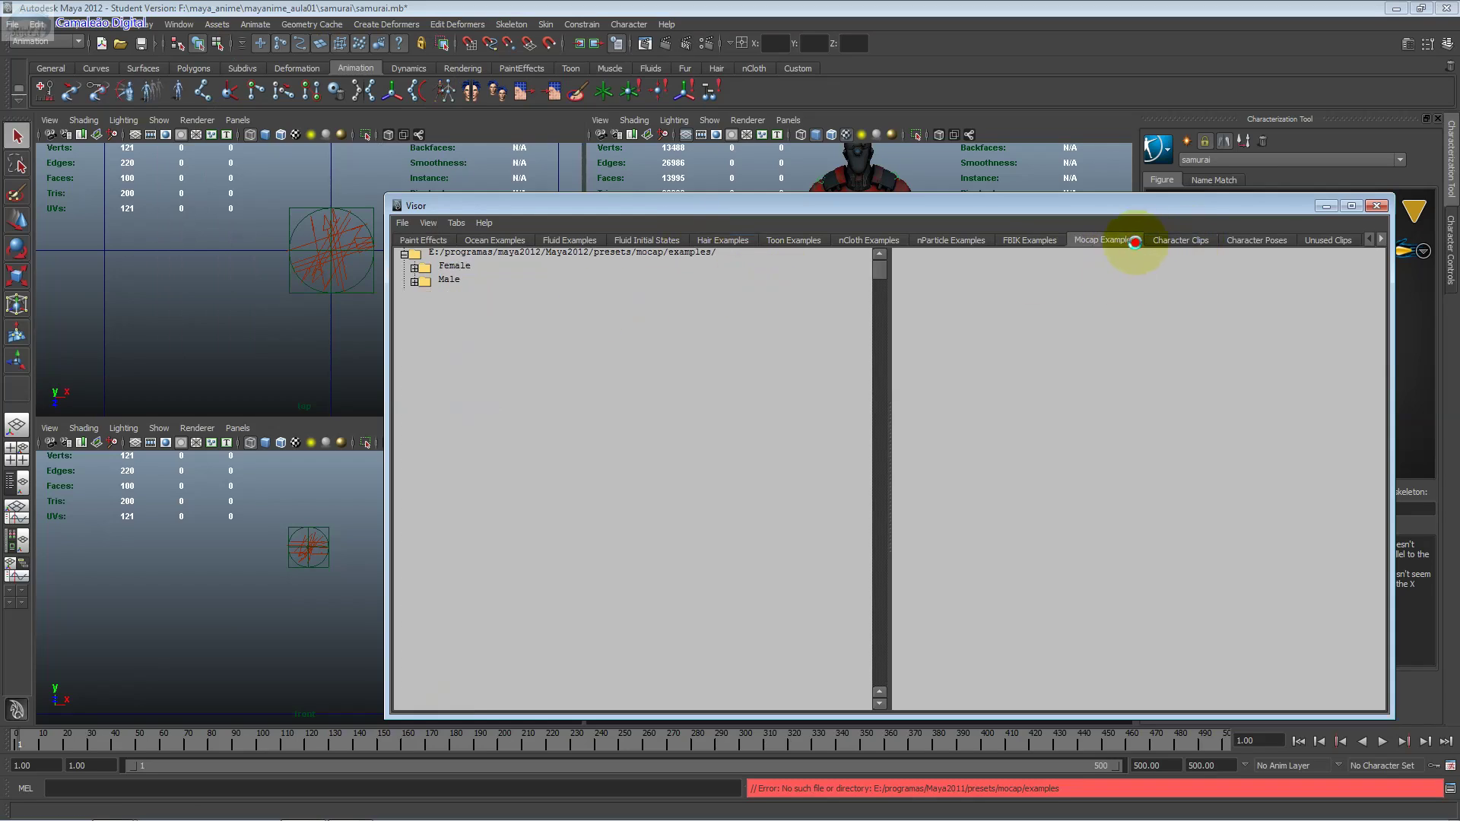
click(414, 283)
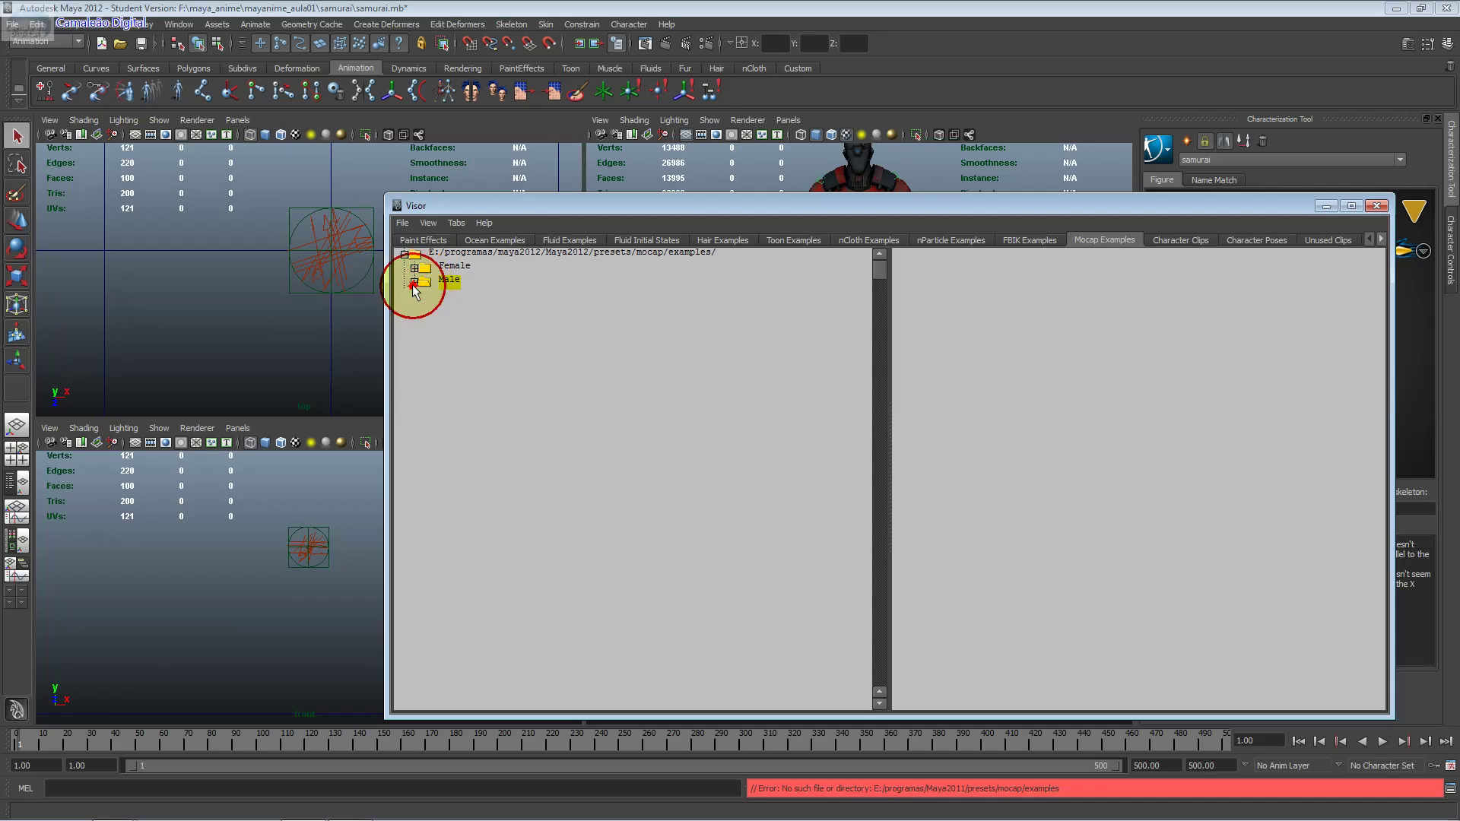
click(414, 282)
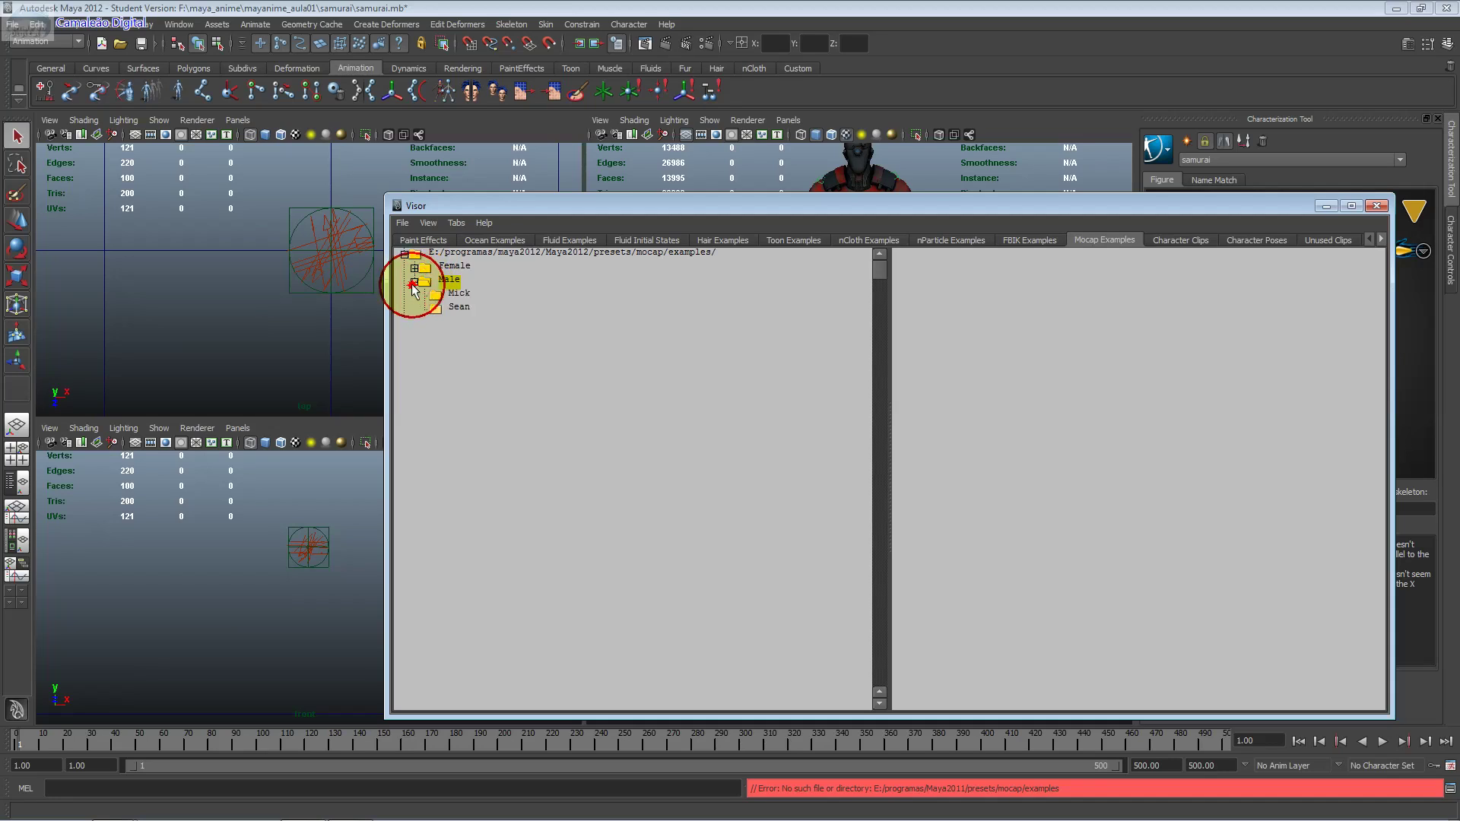
click(459, 308)
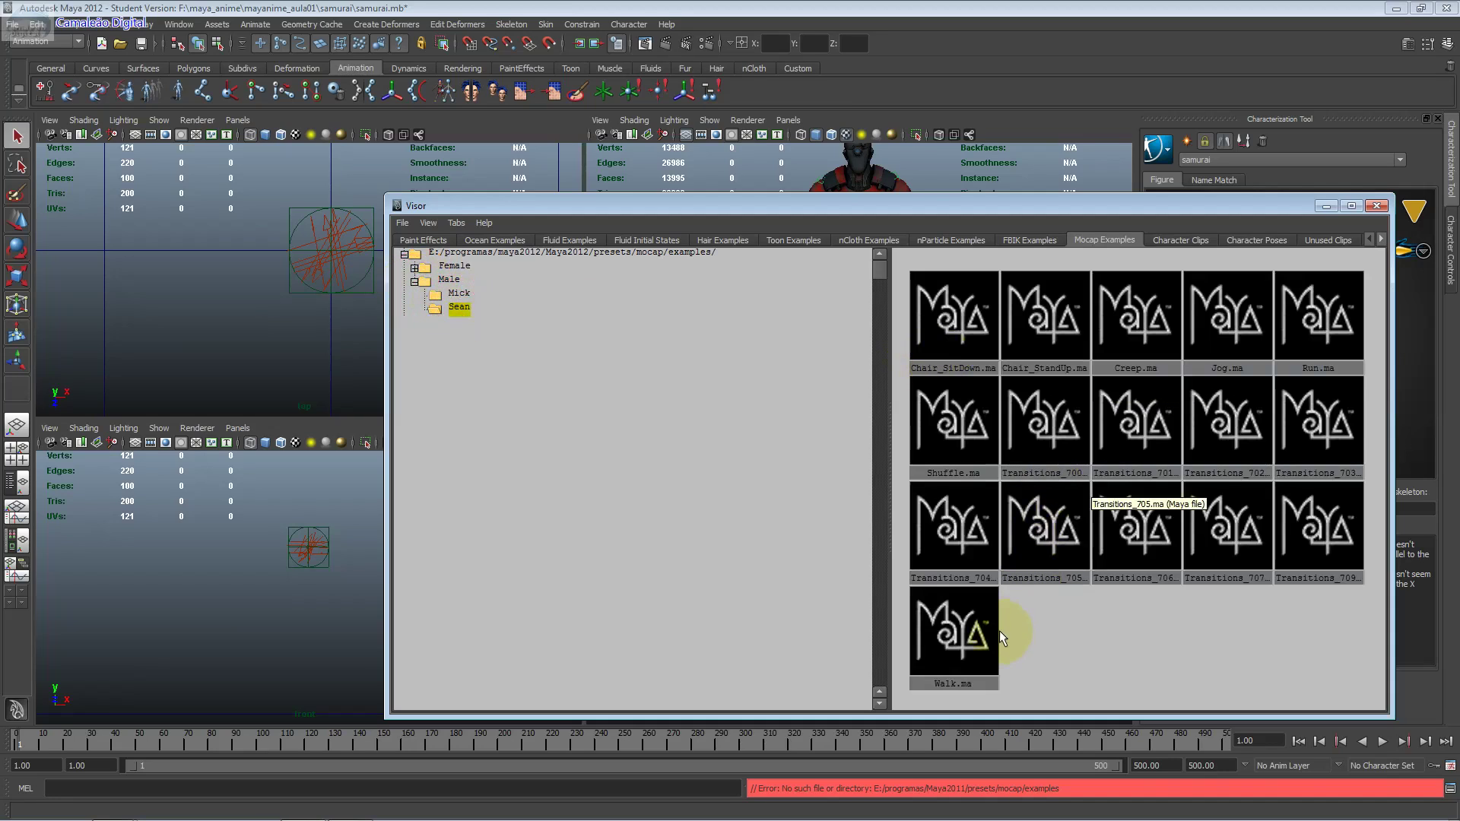
click(976, 635)
right_click(975, 635)
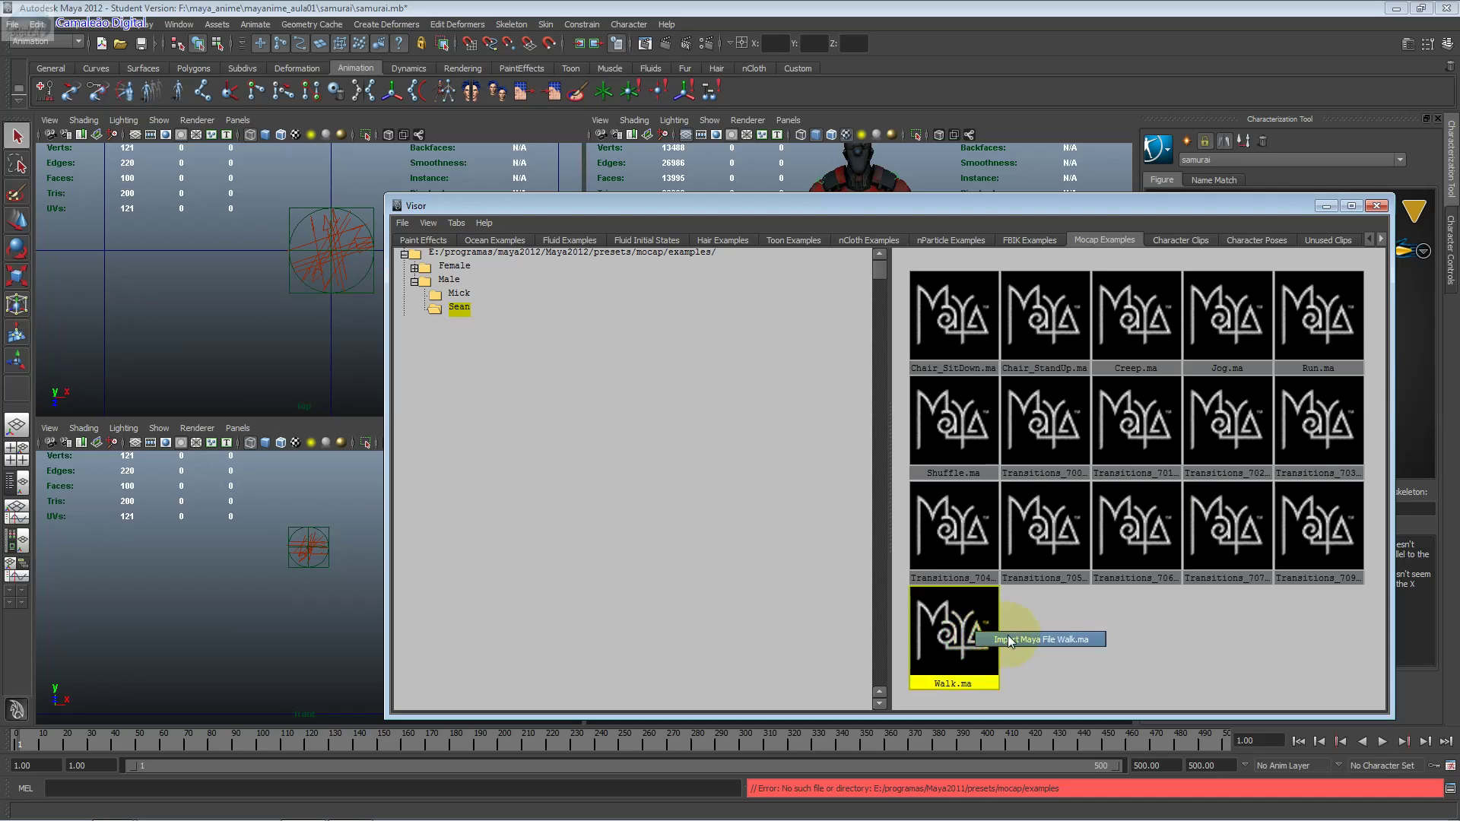
click(1009, 639)
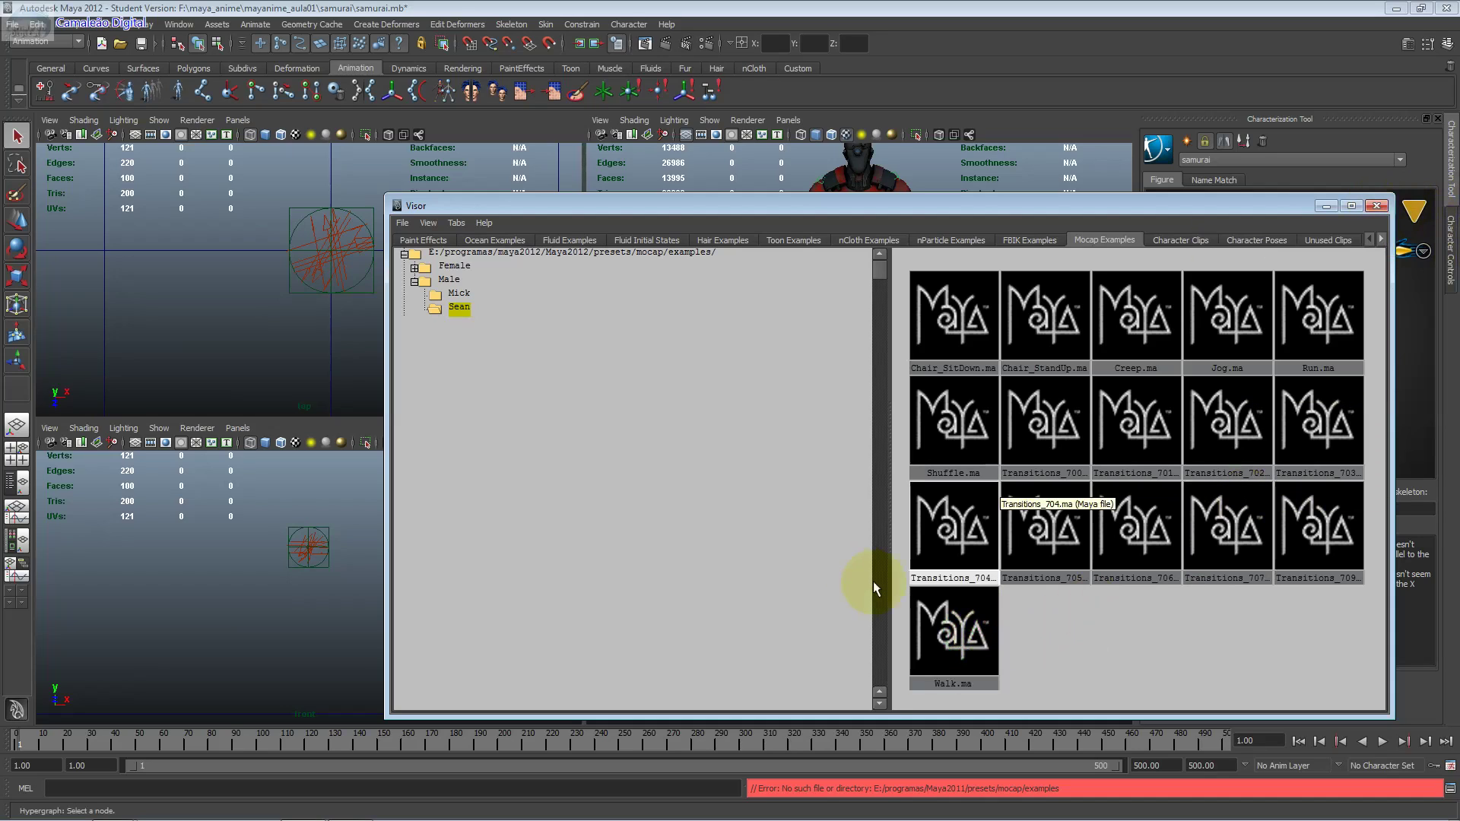
right_click(929, 614)
click(988, 631)
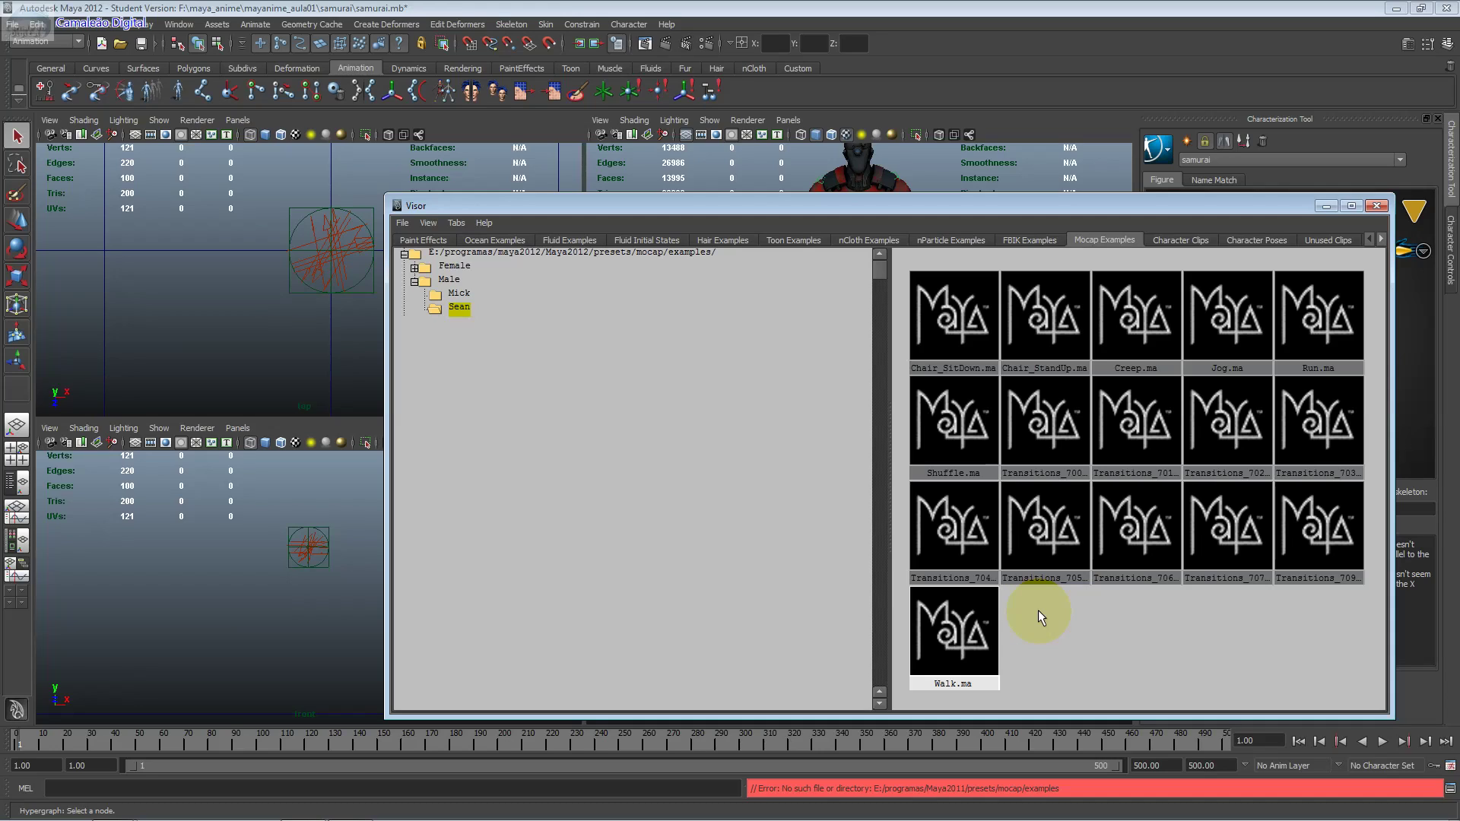
Step: Close the Visor and scrub the walk through frames 47, 138, 245 and 277, returning to frame 1
click(1376, 206)
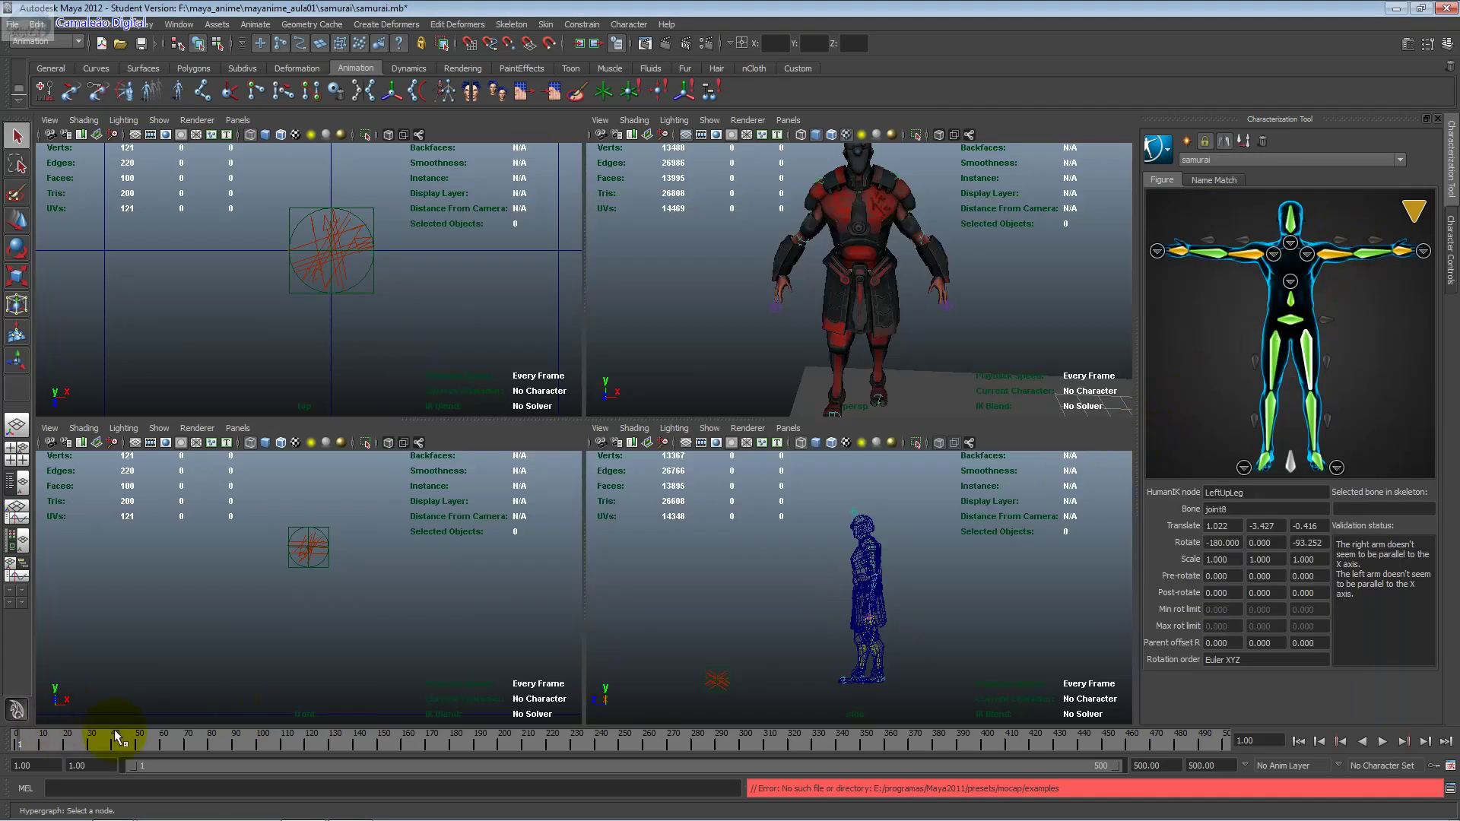
click(131, 742)
drag(131, 743, 458, 746)
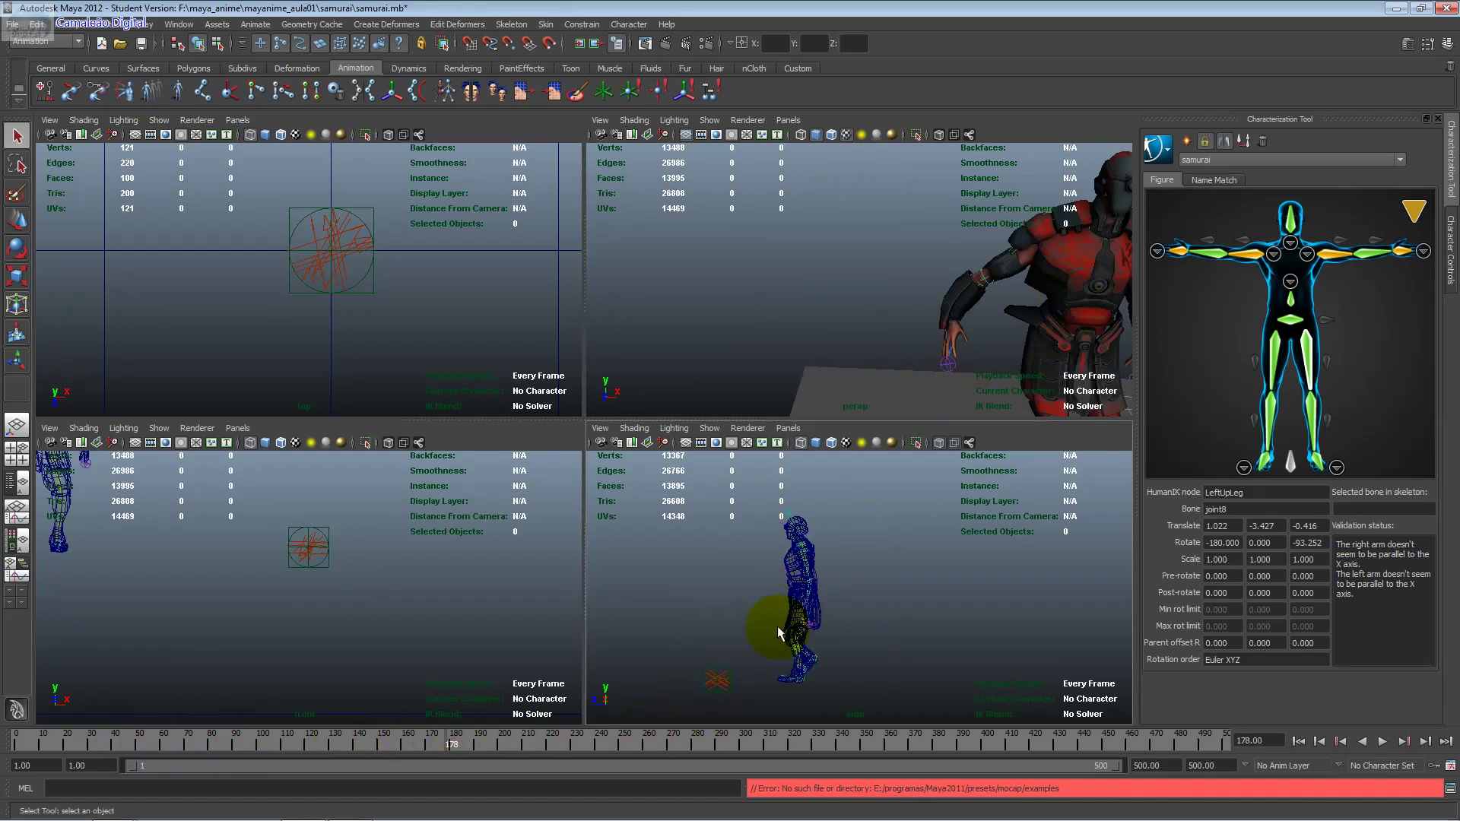
click(608, 735)
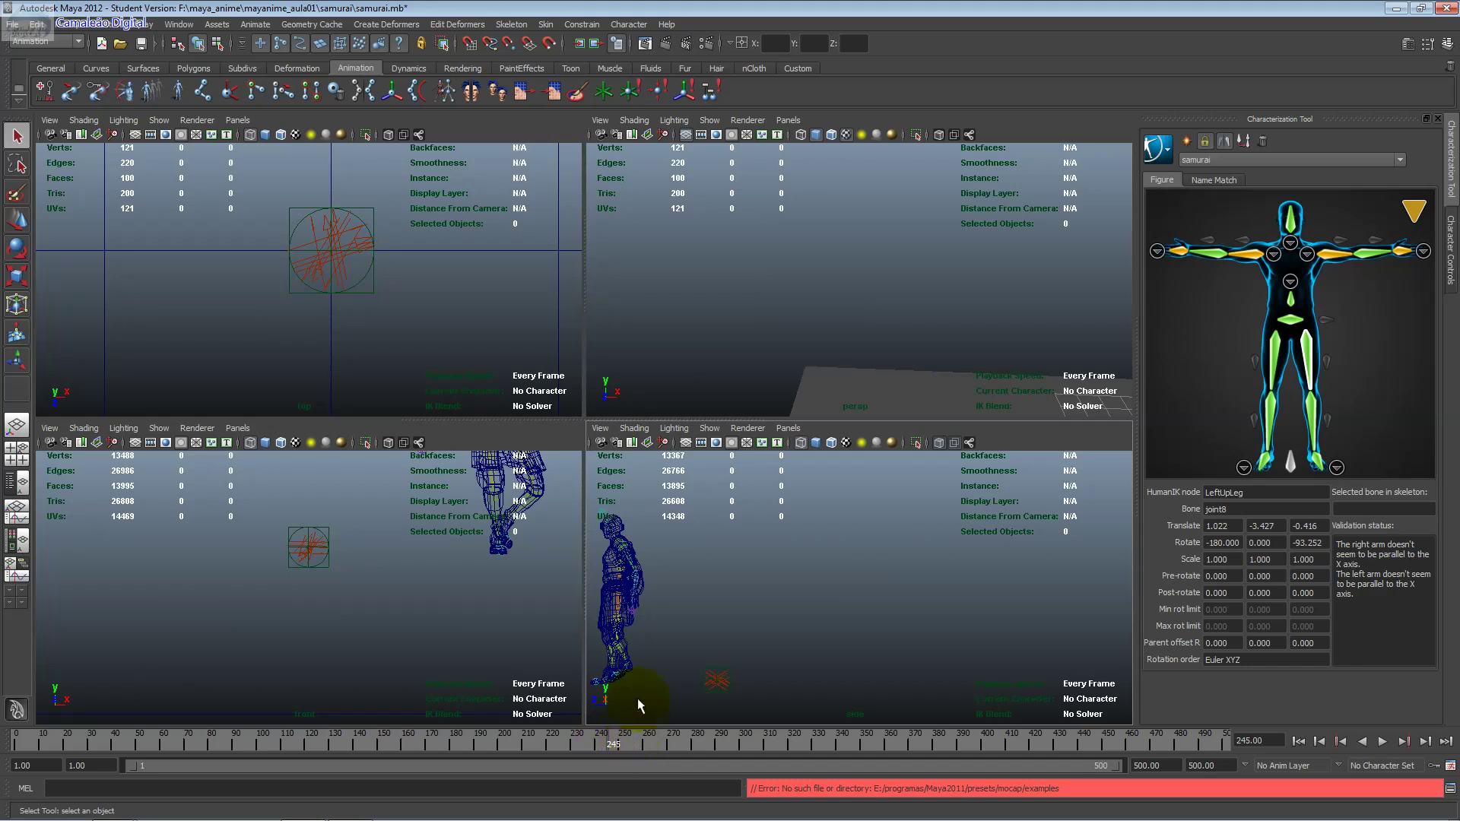
click(684, 742)
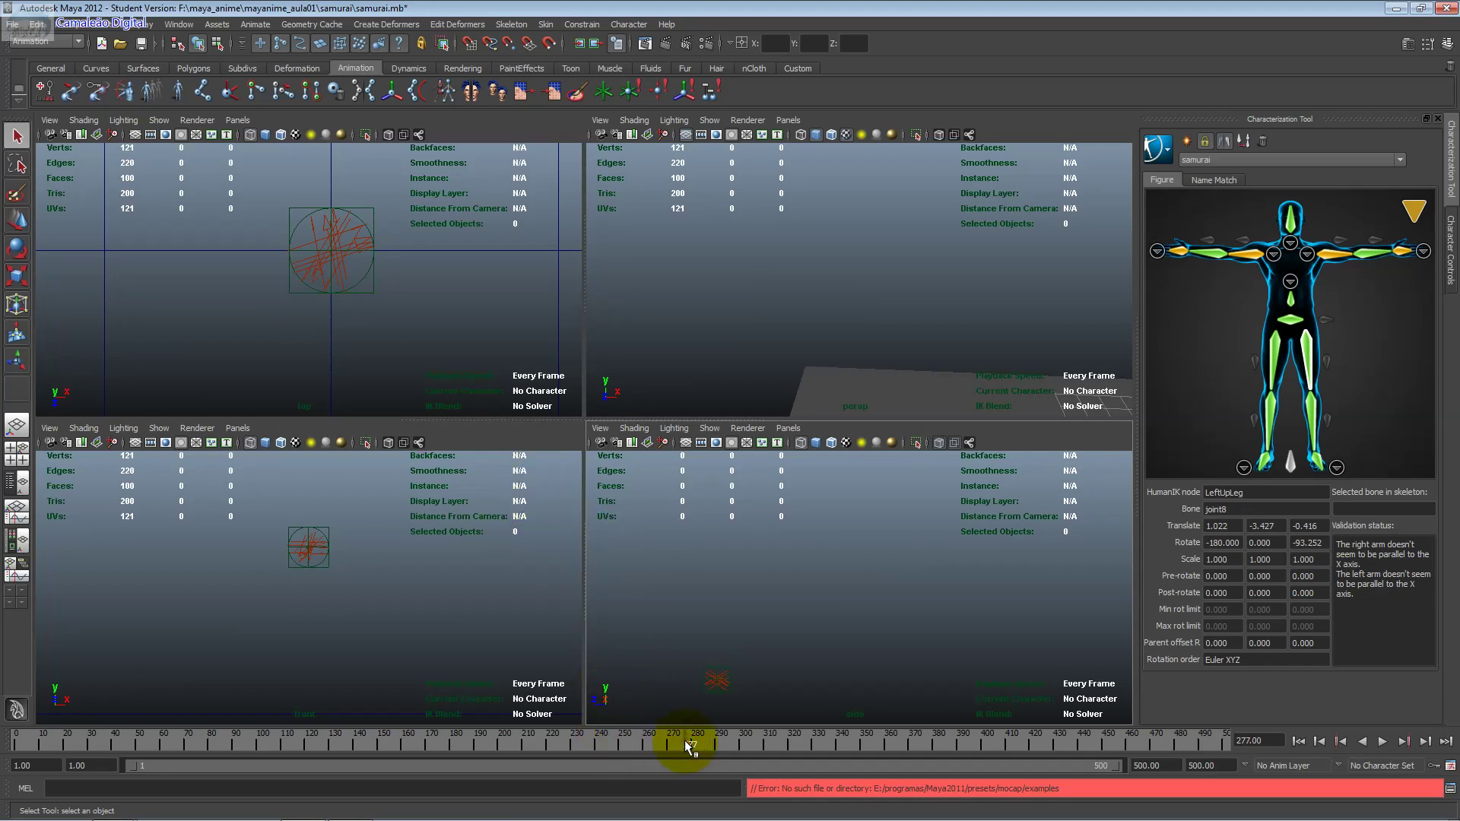
click(1299, 741)
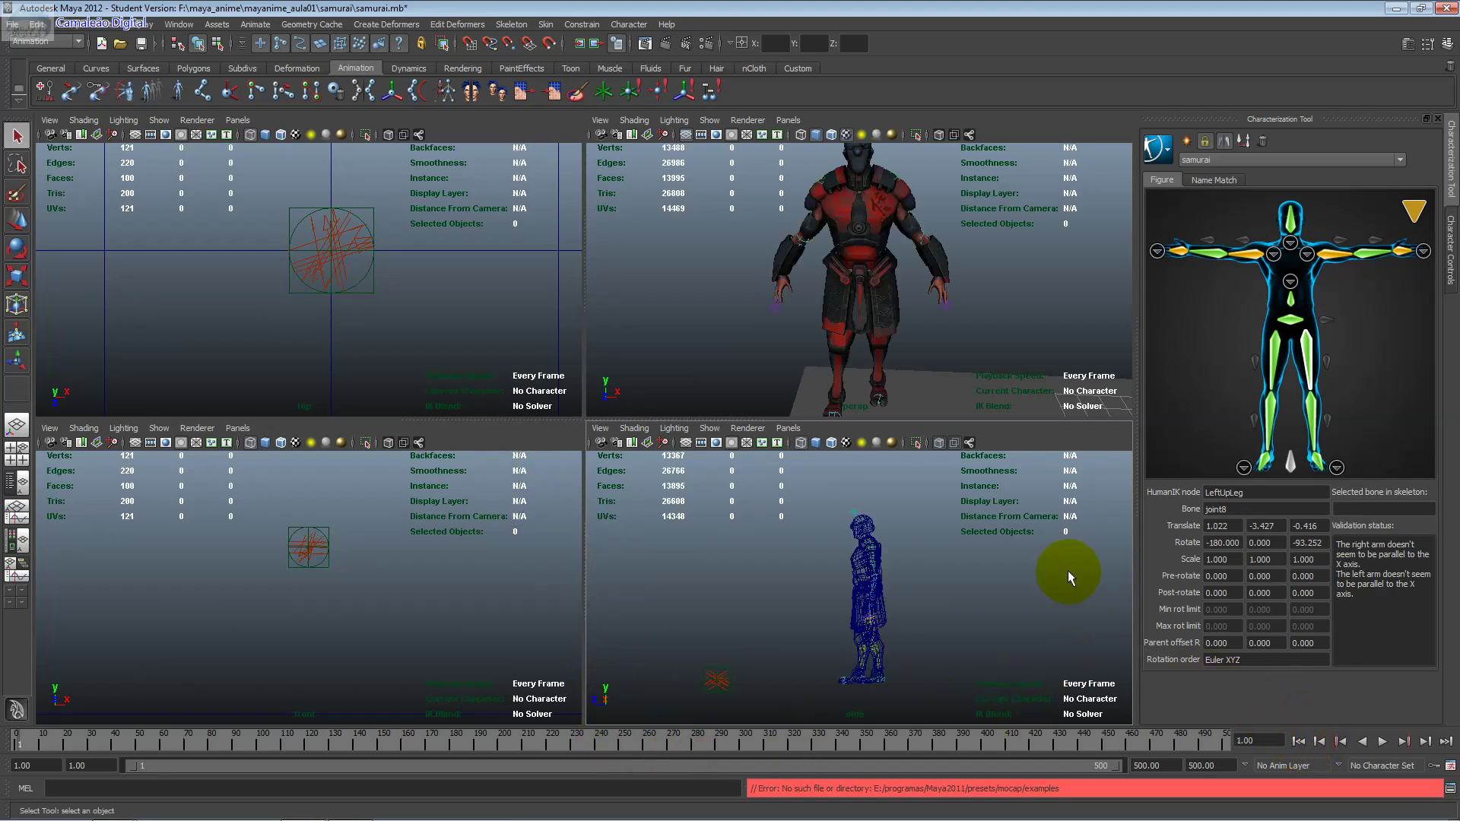
Step: Play the walk, stop around frame 253, and go back to the start
click(1390, 738)
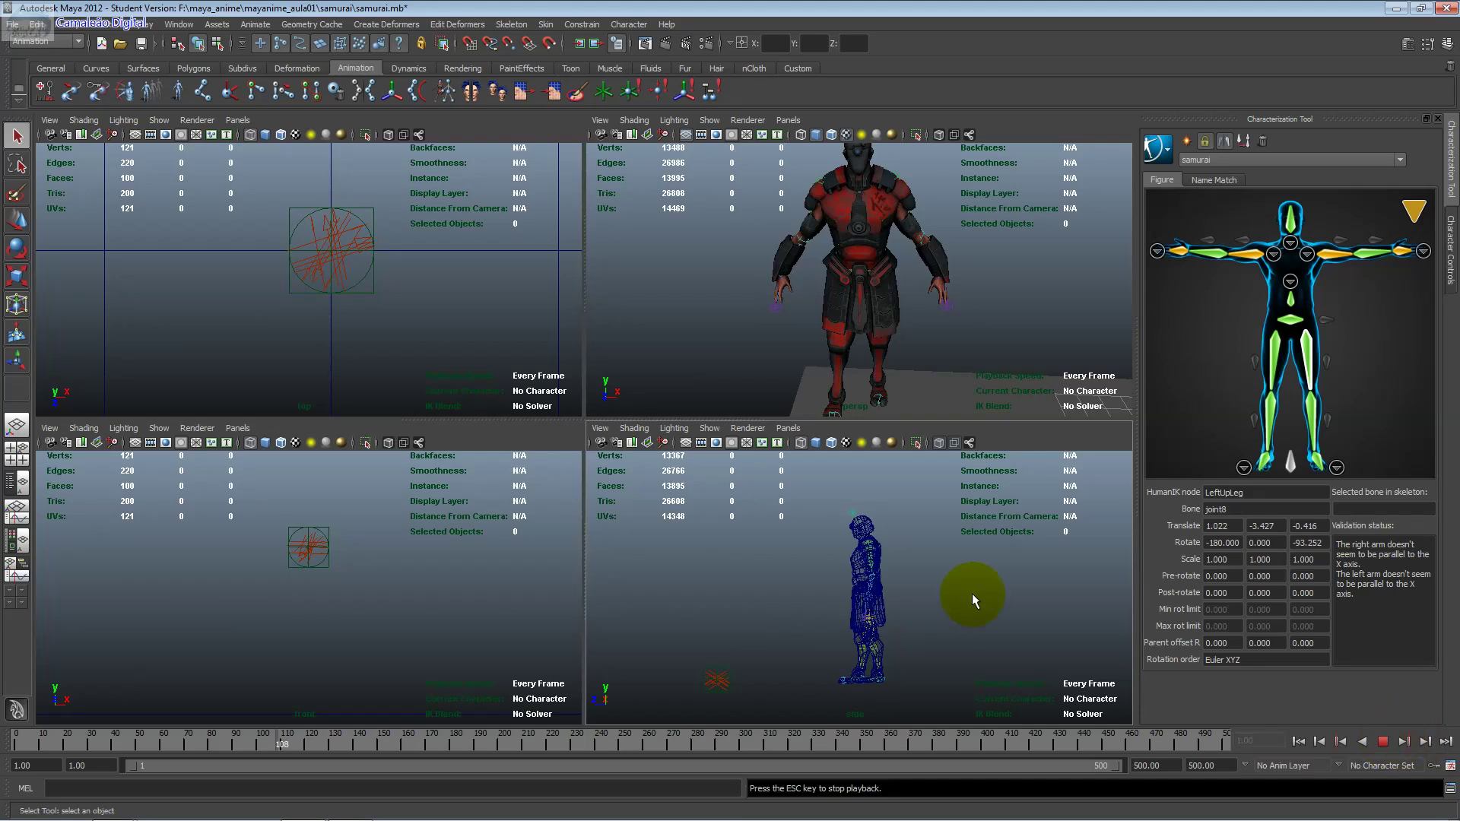
click(1380, 741)
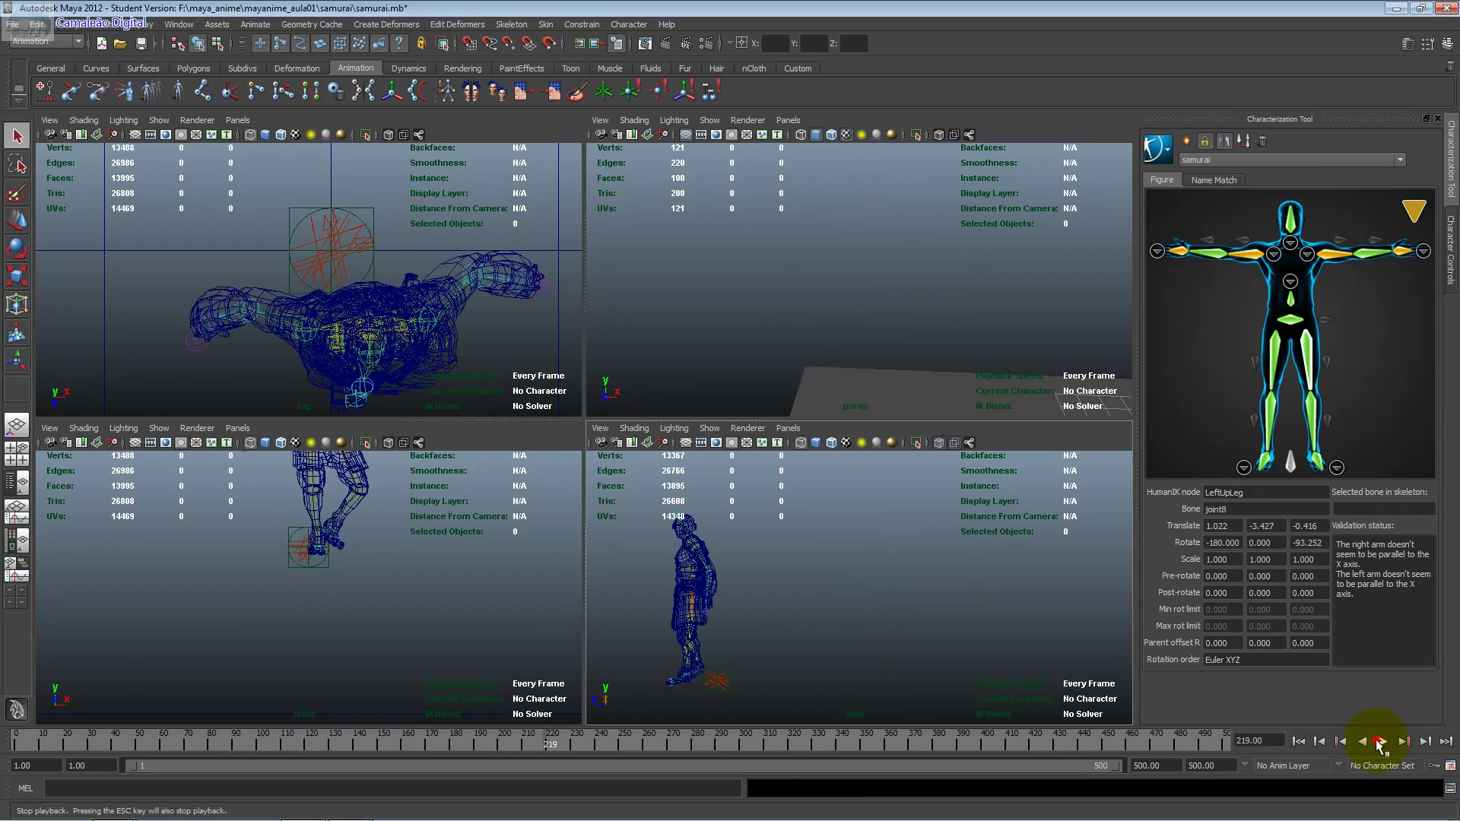
click(1380, 741)
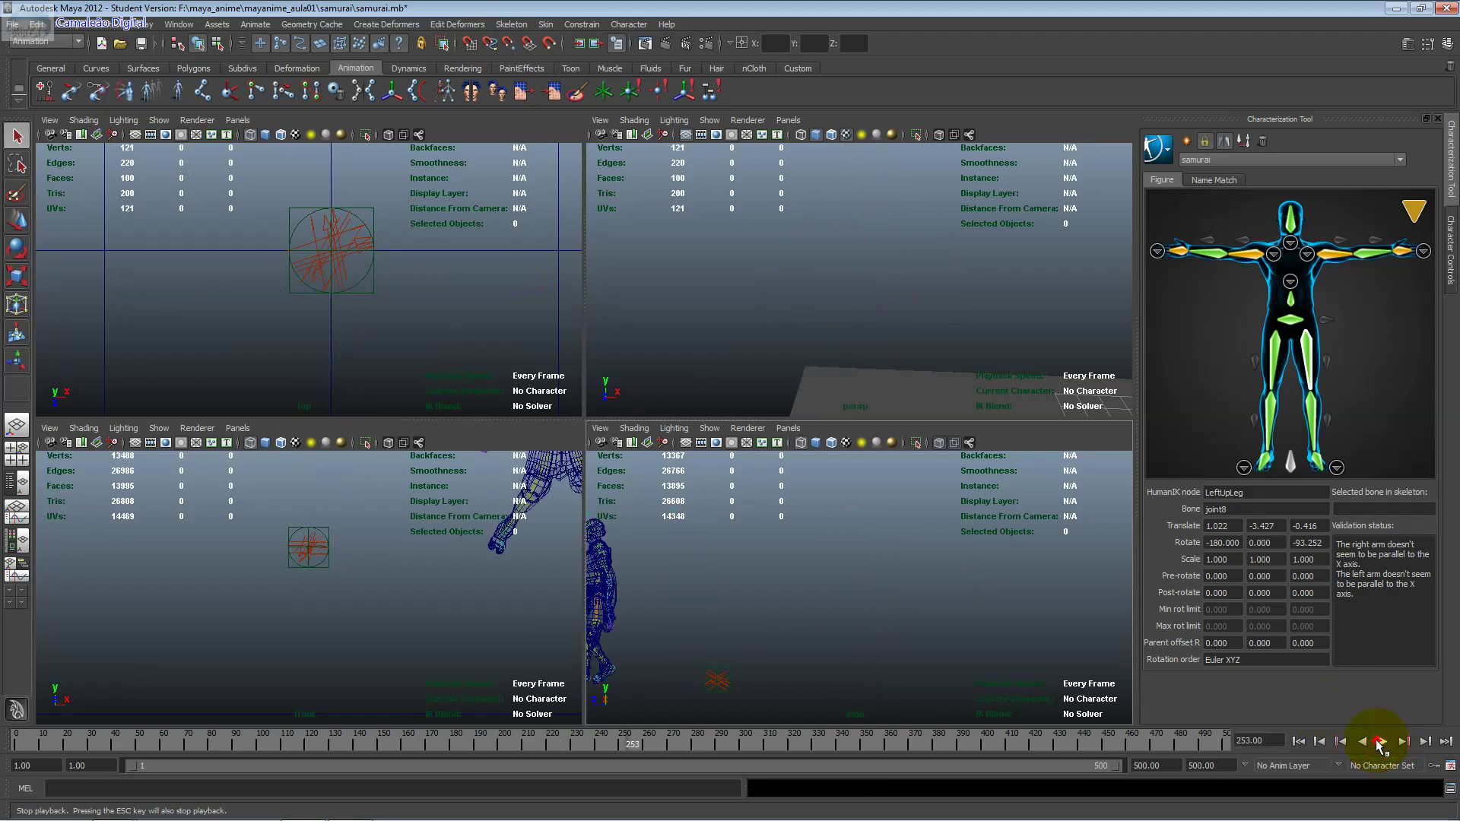
click(1301, 743)
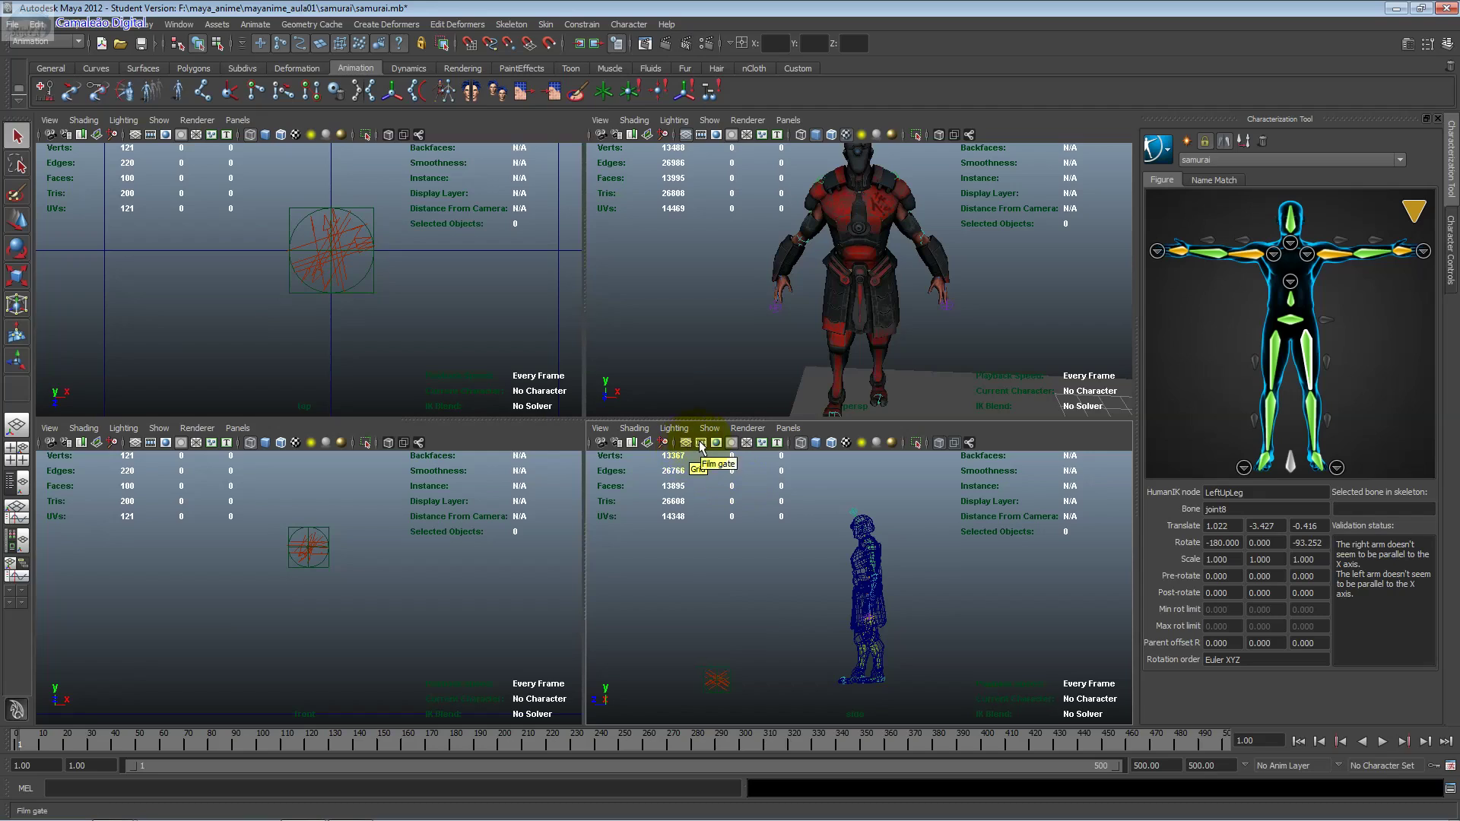
Step: Cycle the side view through Textured, Smooth Shade, X-Ray and Wireframe, ending on Wireframe on Shaded
click(847, 444)
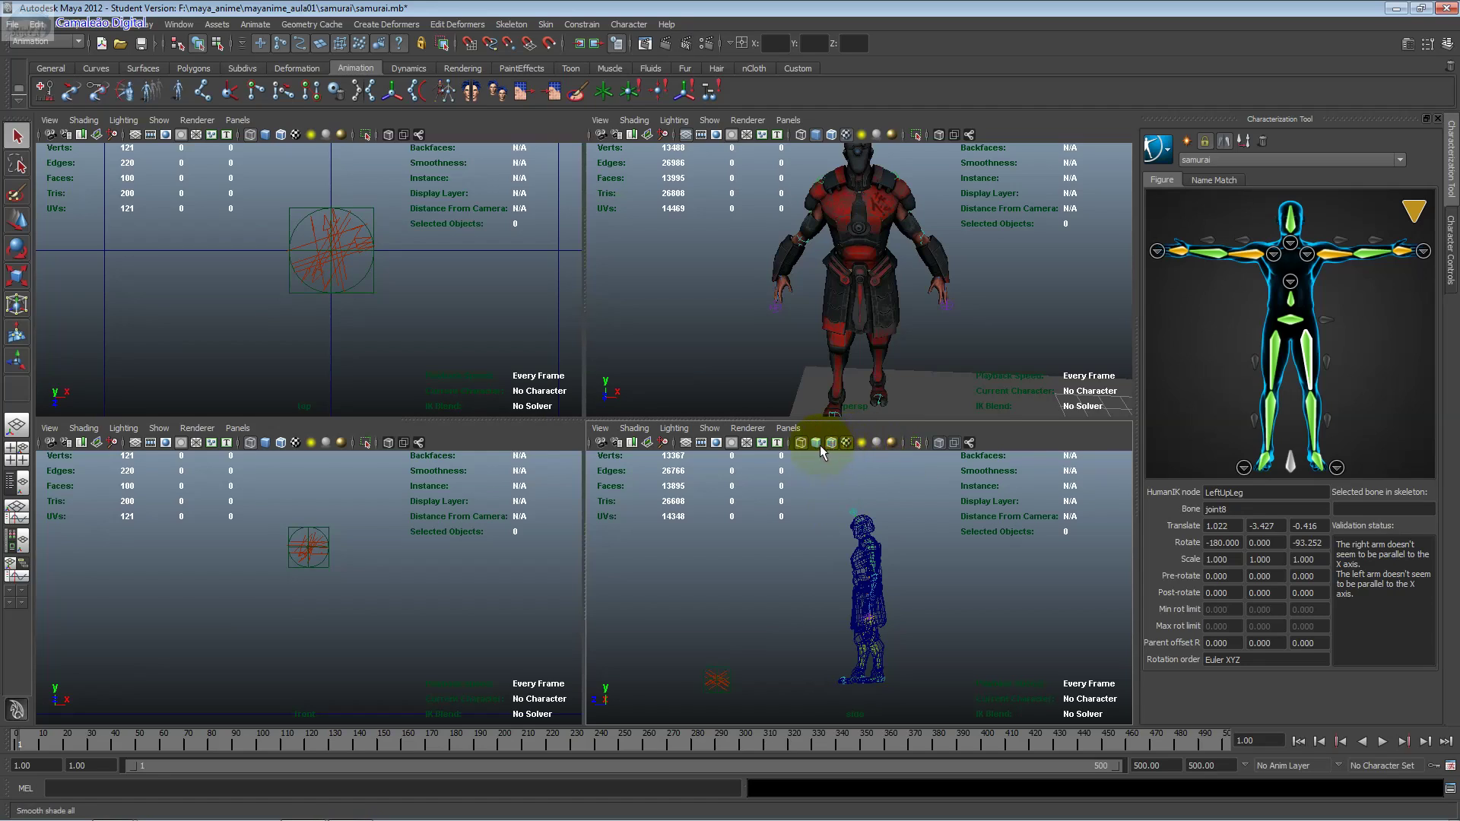
click(817, 449)
click(849, 441)
click(832, 445)
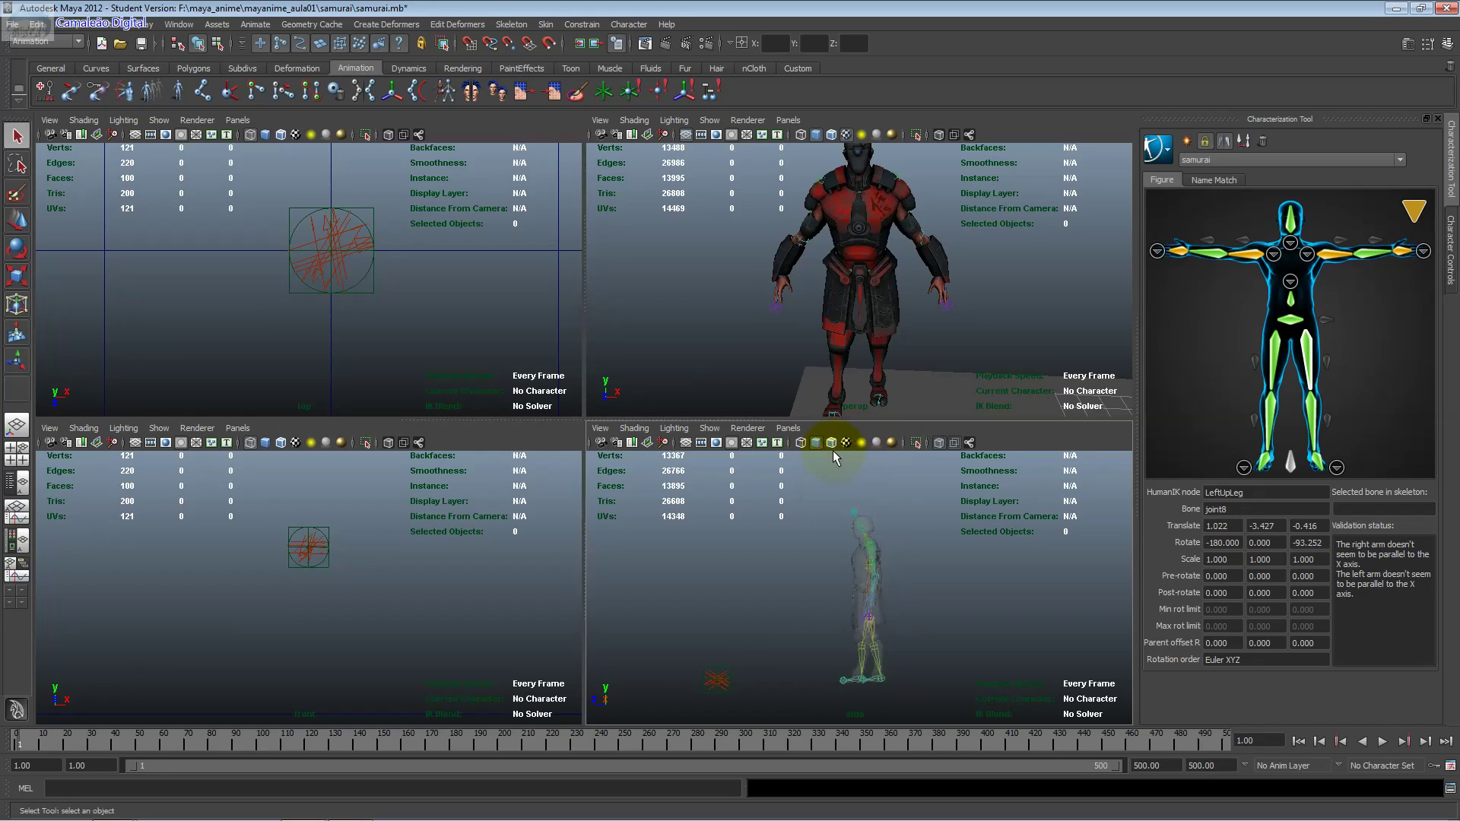
click(844, 442)
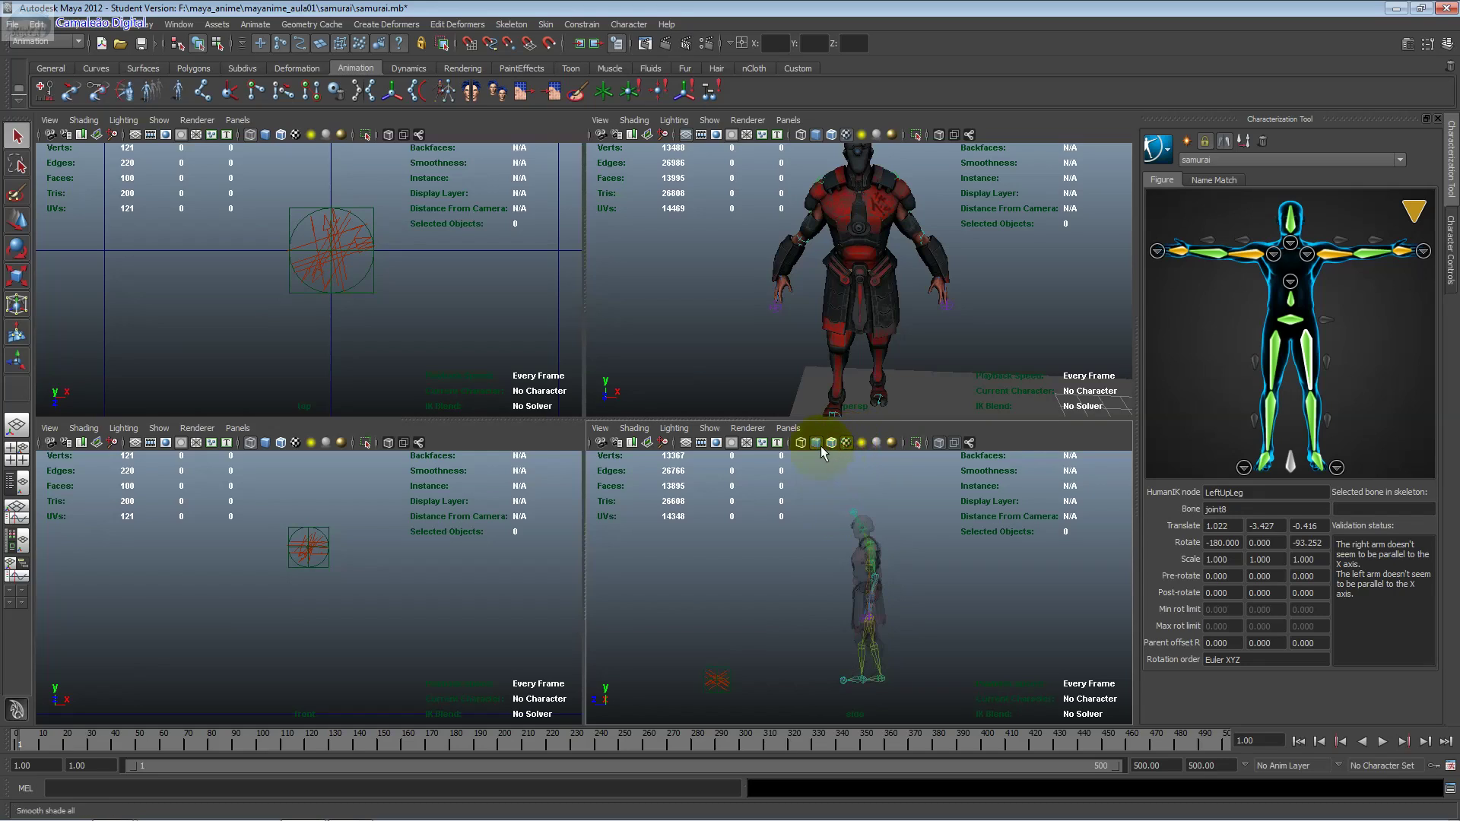
click(802, 443)
click(816, 442)
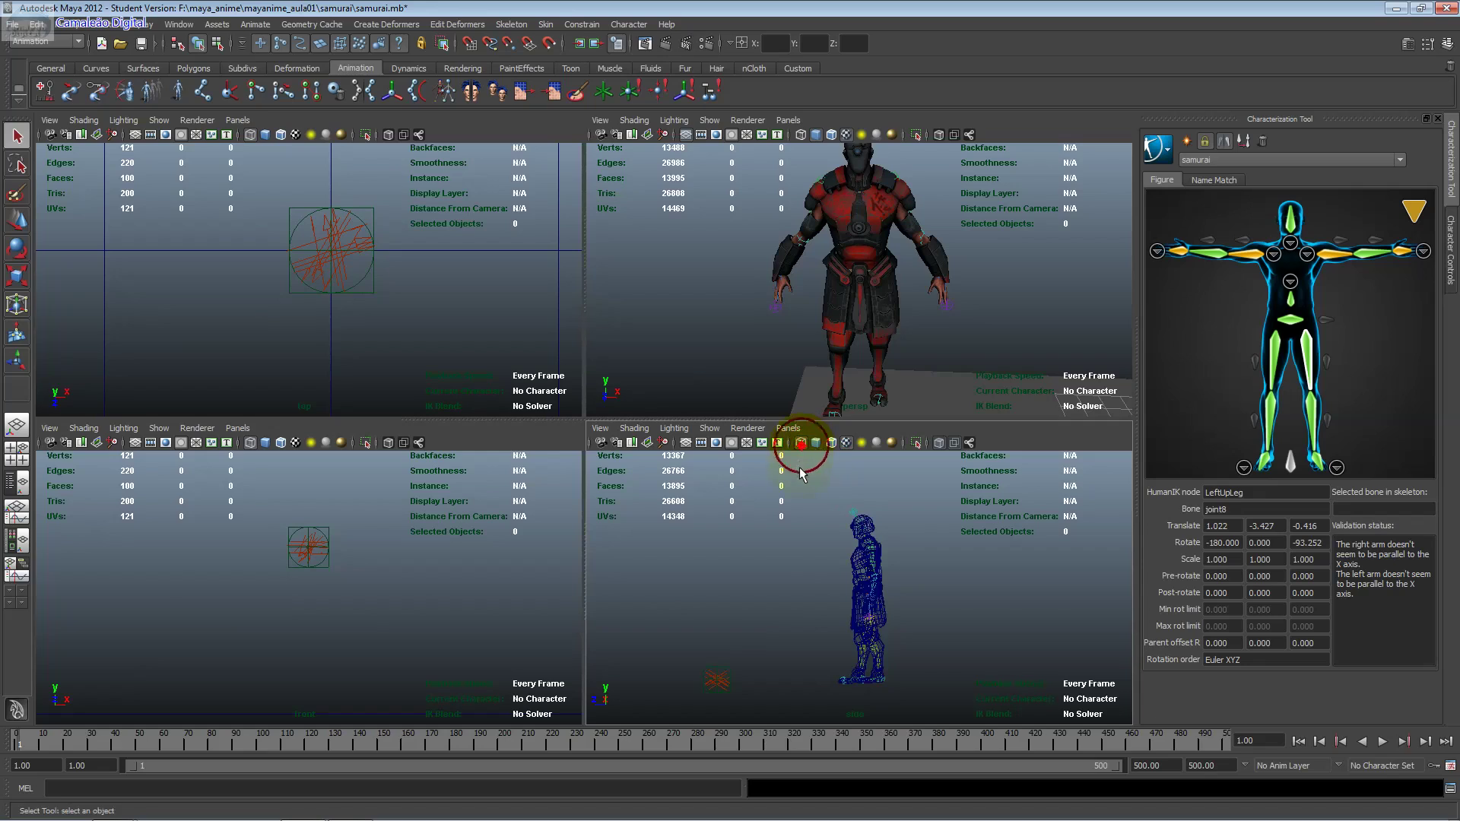
click(816, 442)
scroll(832, 517, up, 2)
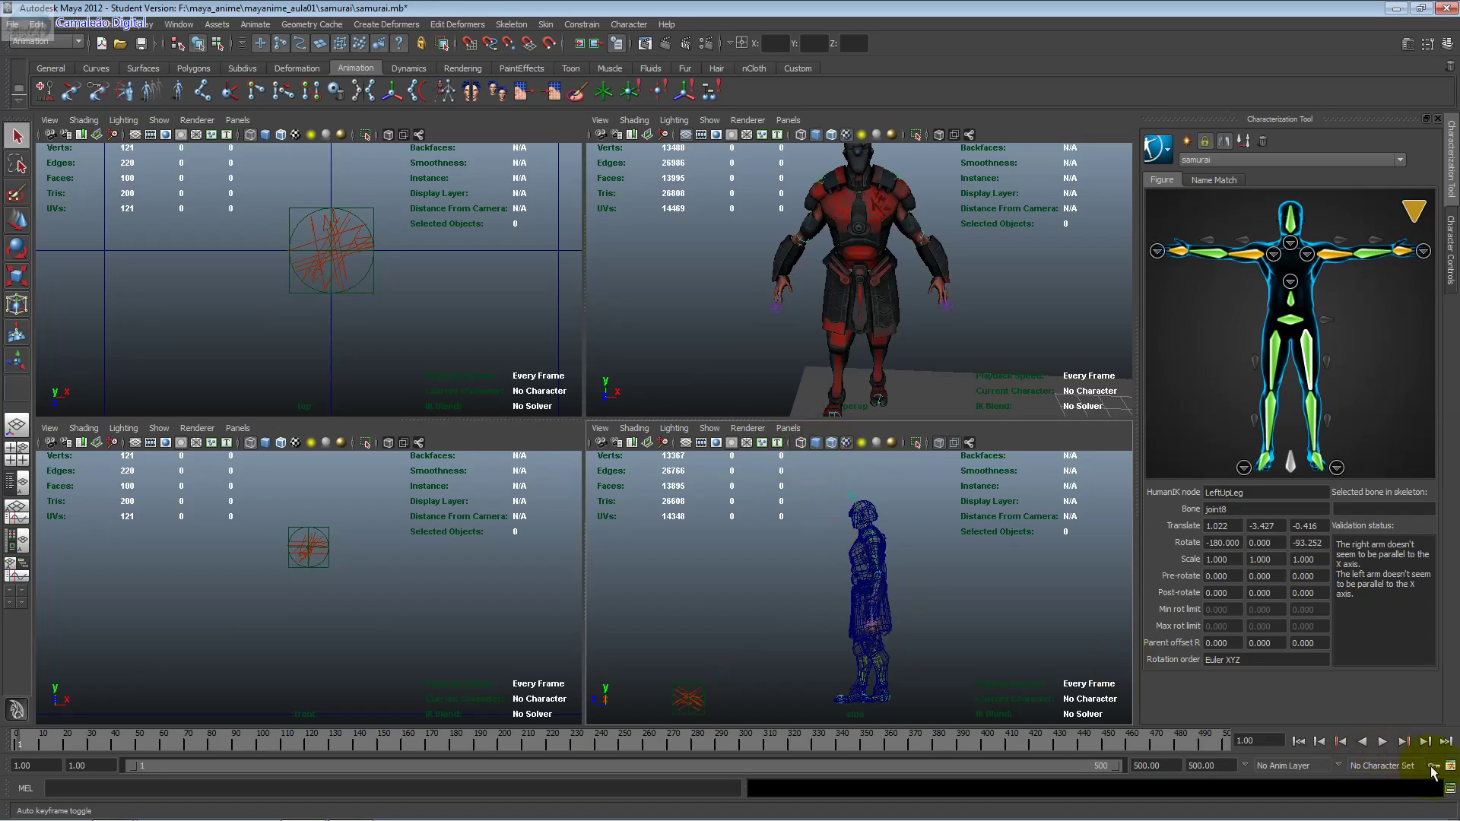
Step: Maximize the side view and play the walk, stopping at frame 257
key(space)
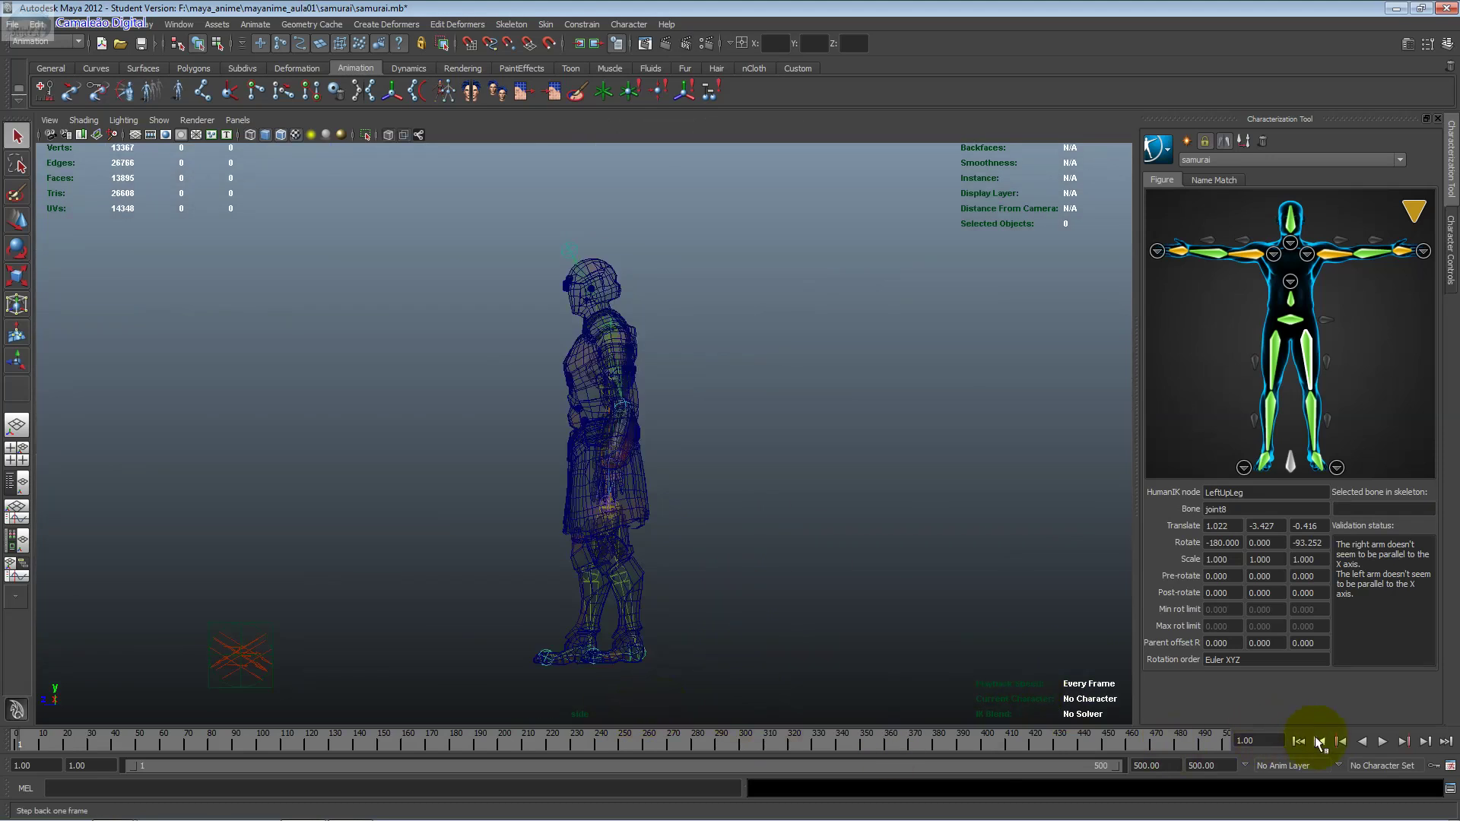
click(1383, 742)
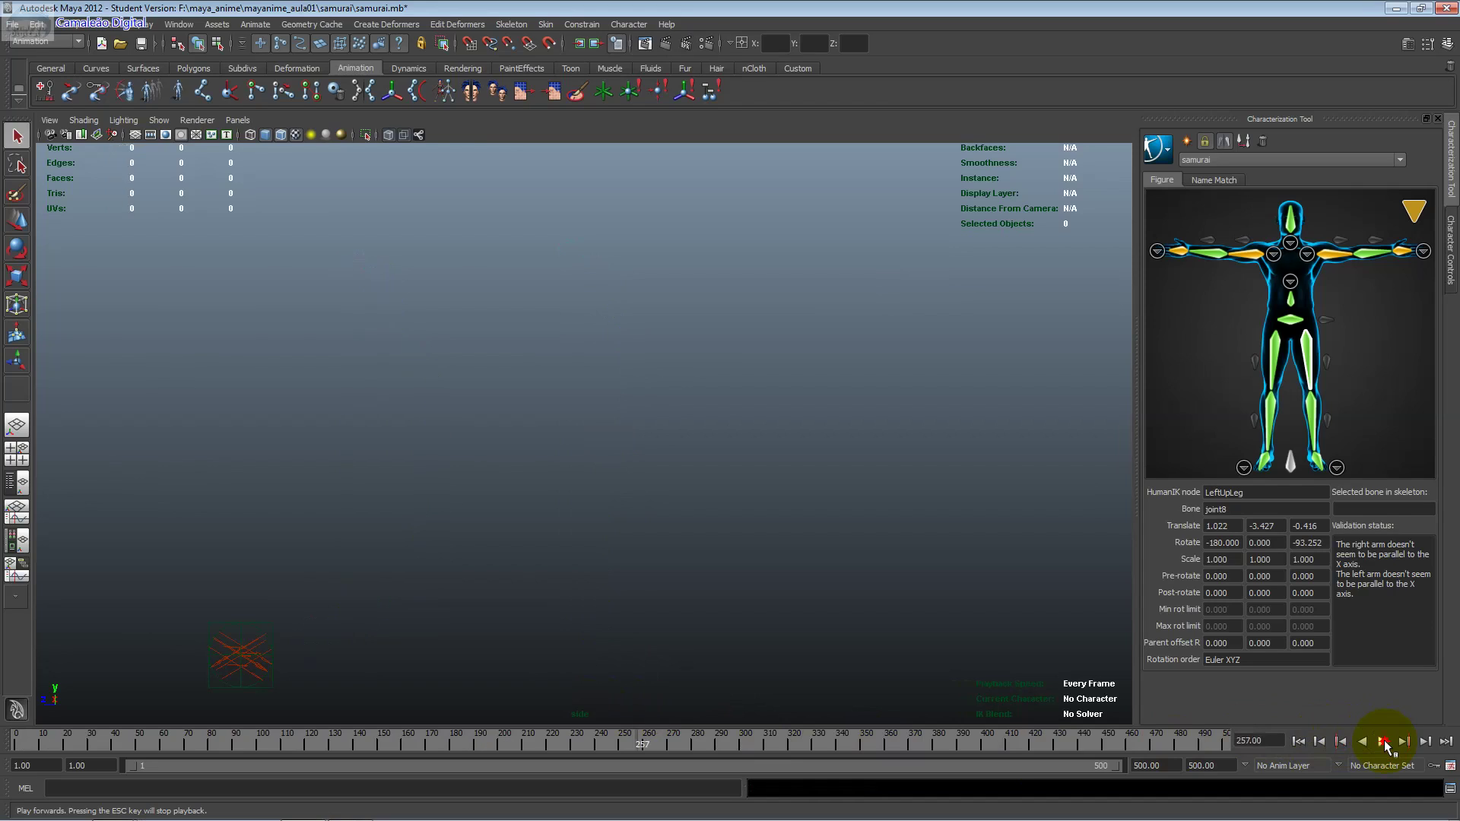
click(1383, 742)
Step: Restore four views, frame the samurai, play the walk from frame 1 to 190, and show the Muscle shelf
key(space)
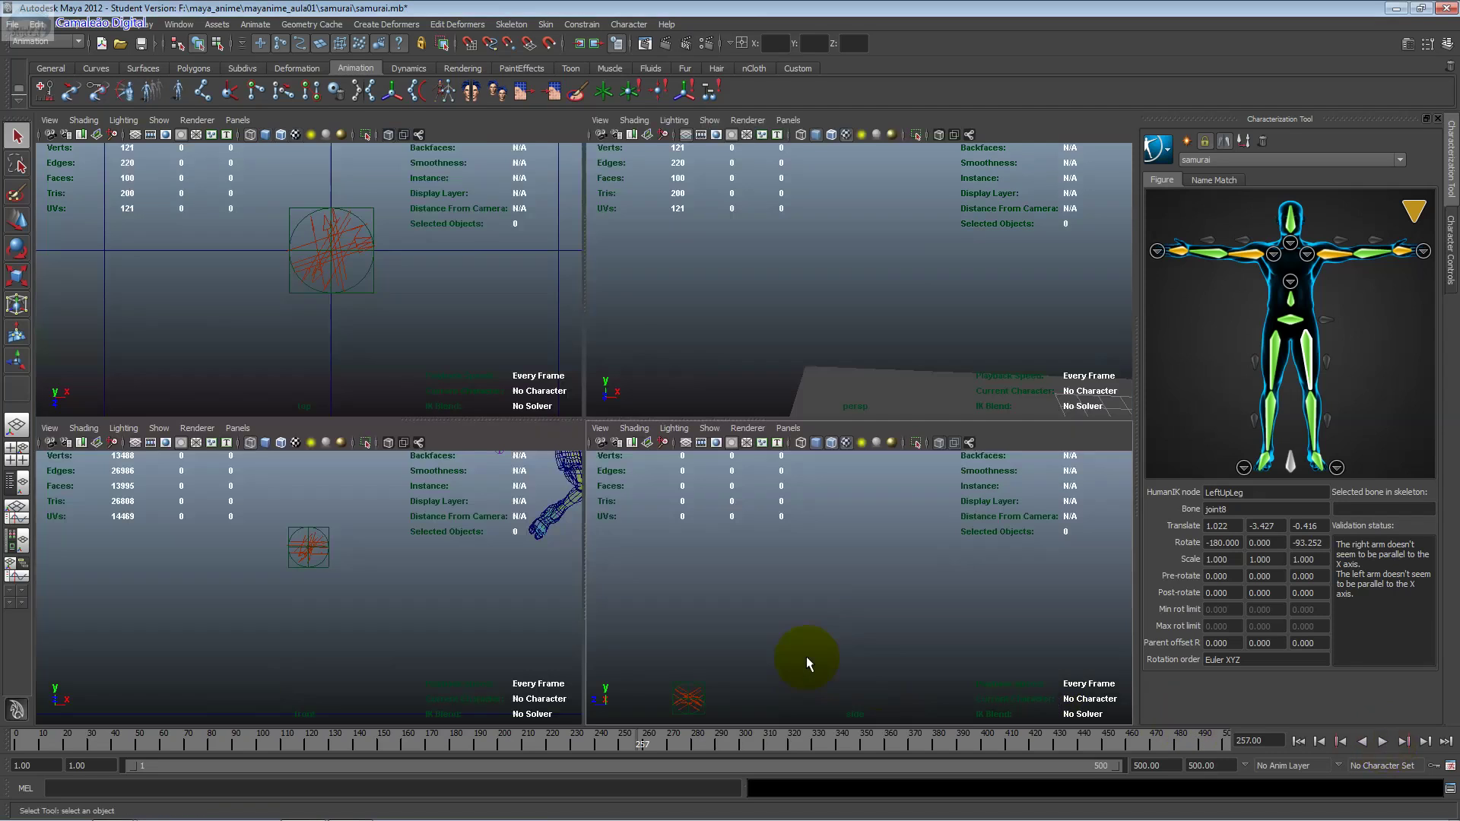
key(a)
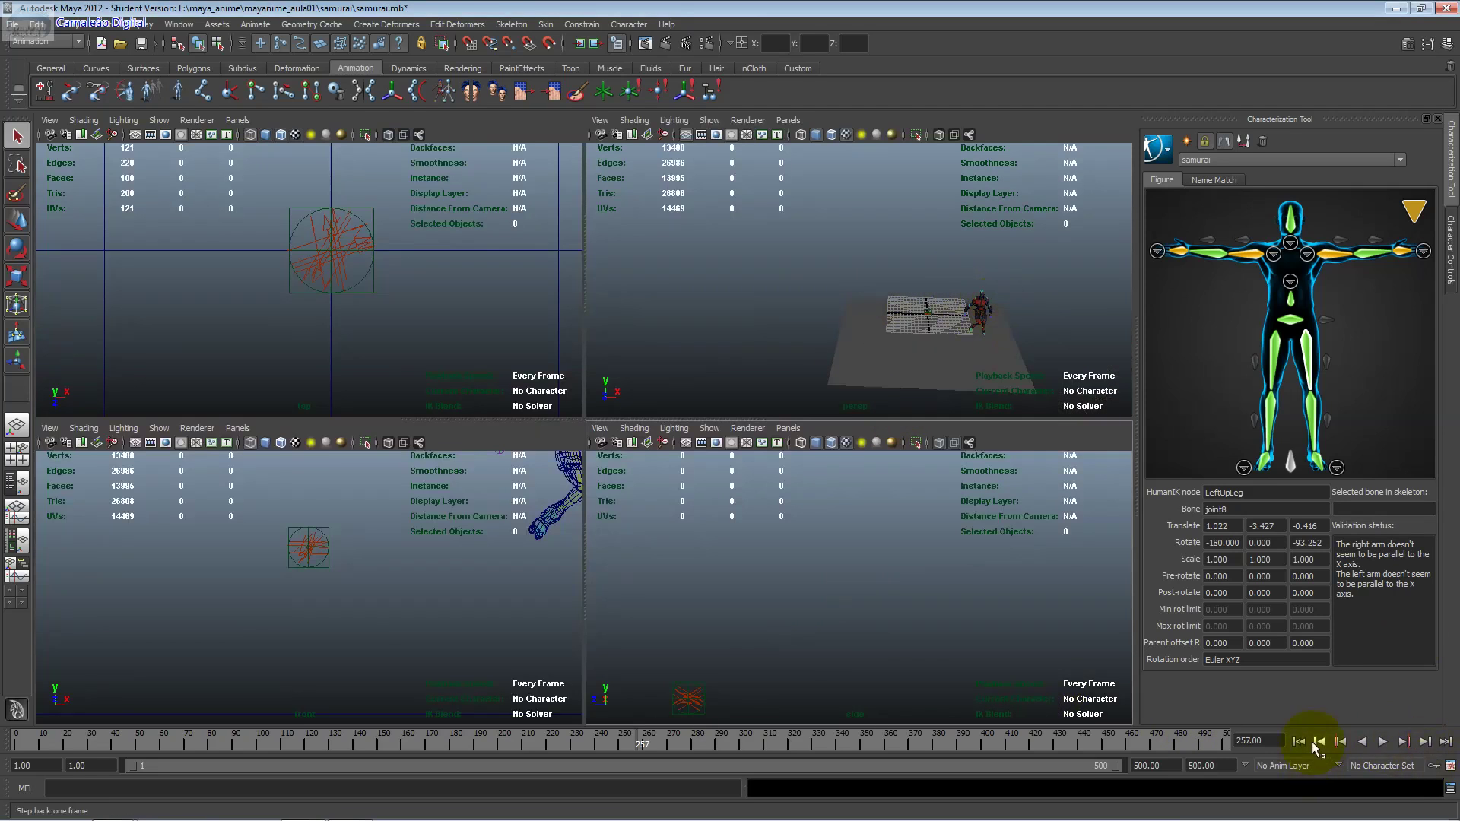
click(1298, 742)
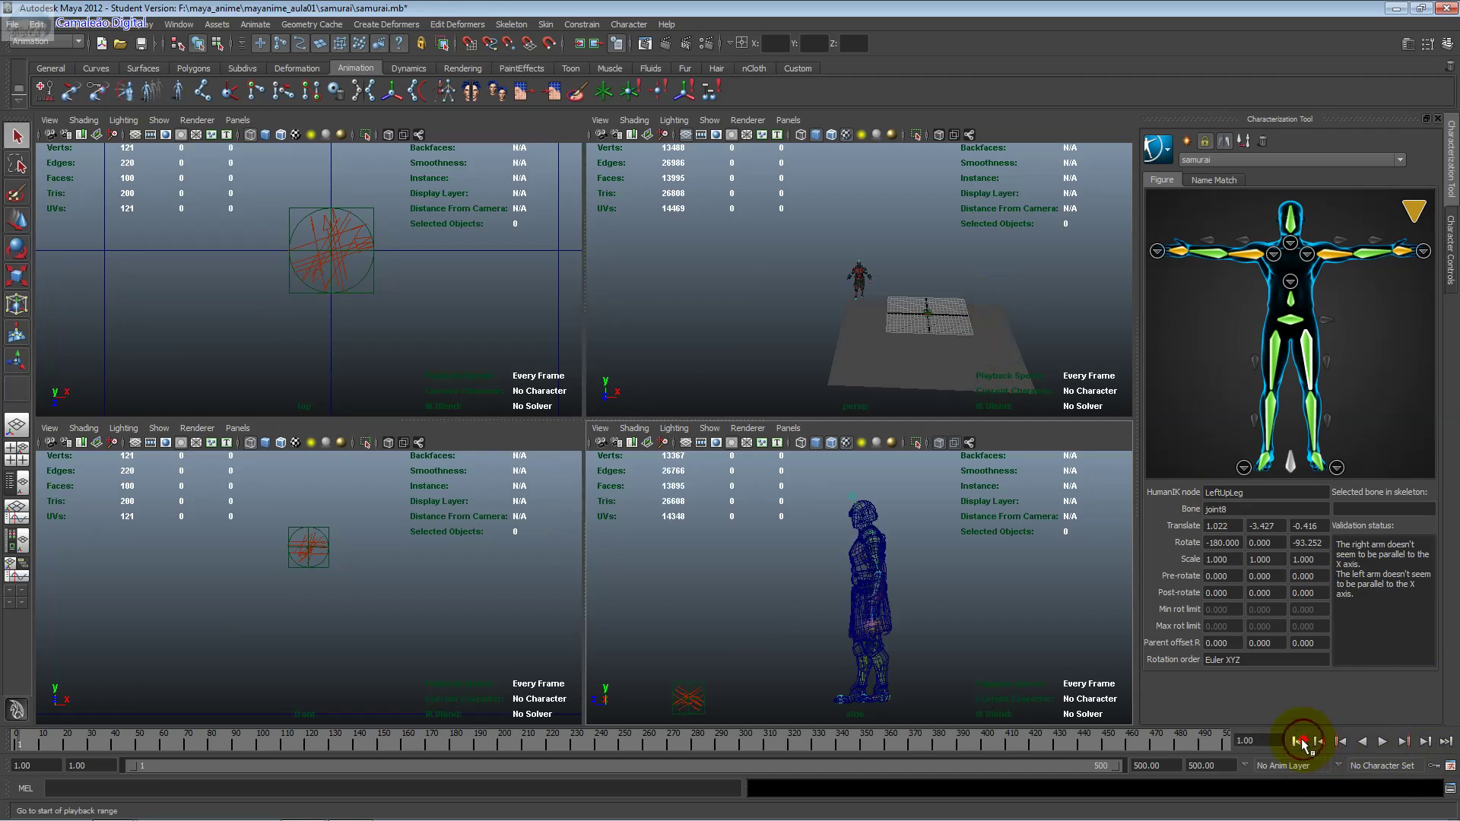
scroll(860, 285, up, 10)
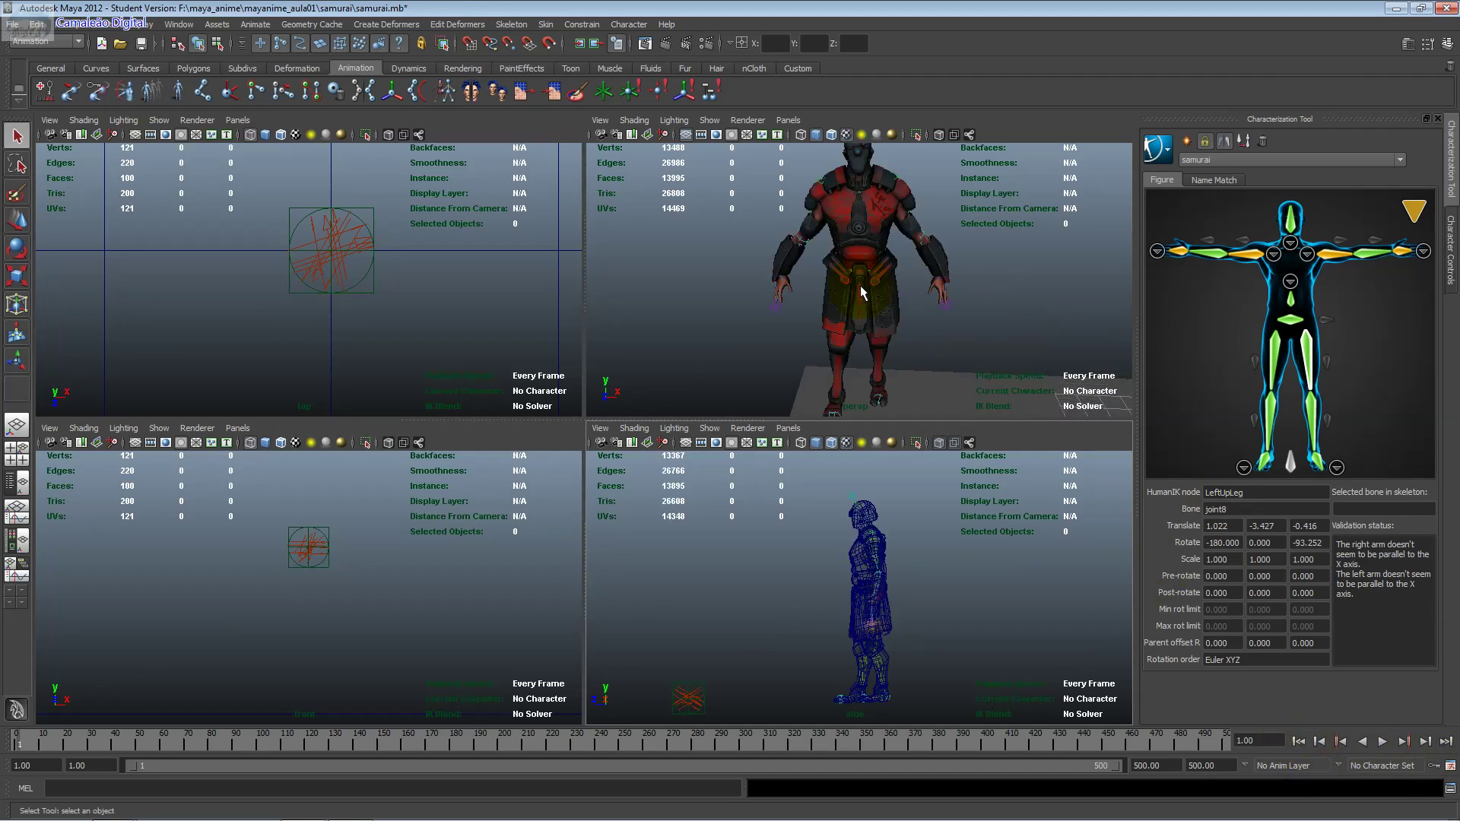
alt+drag(860, 285, 911, 302)
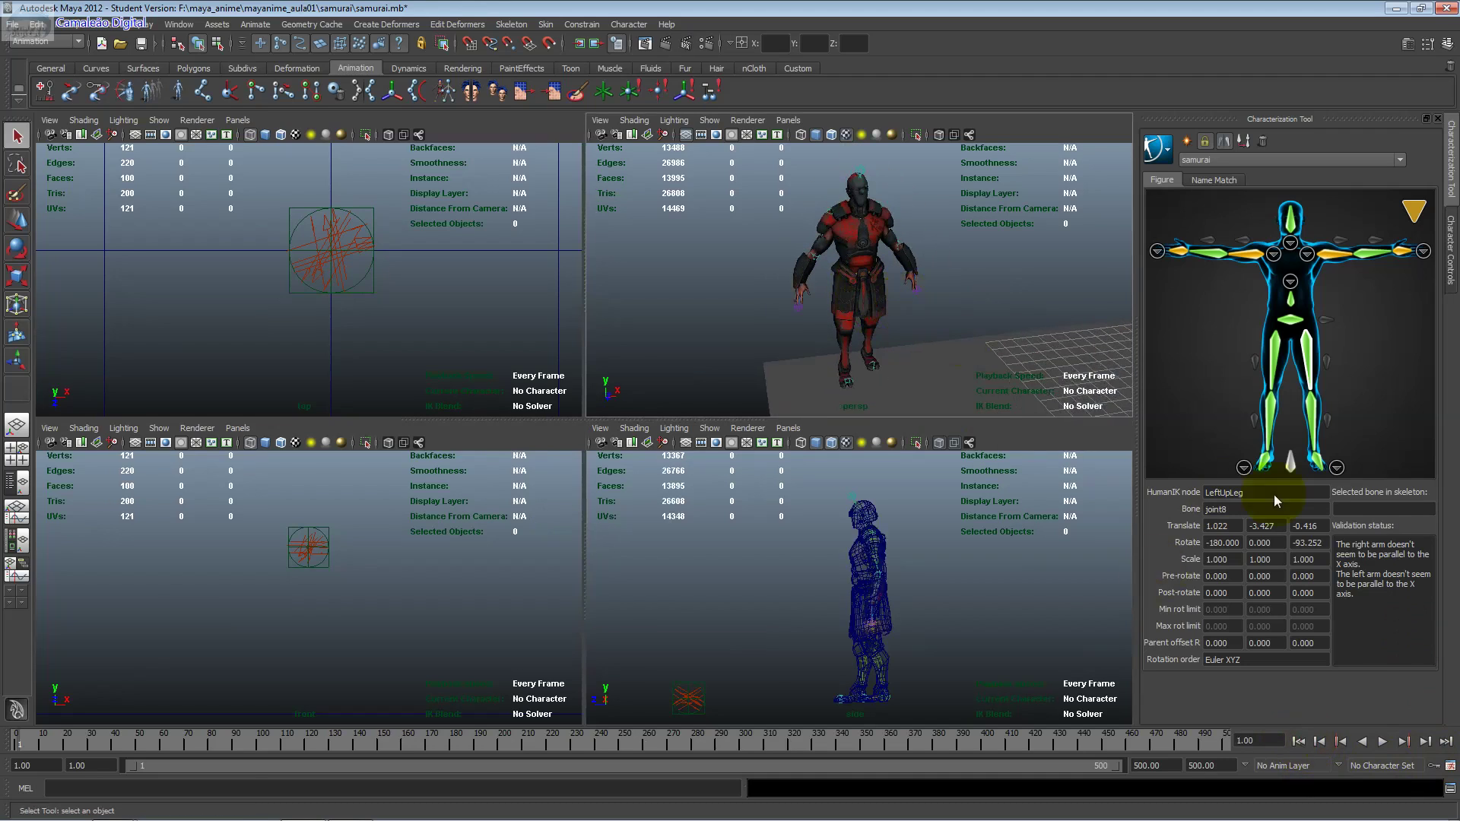
click(1382, 742)
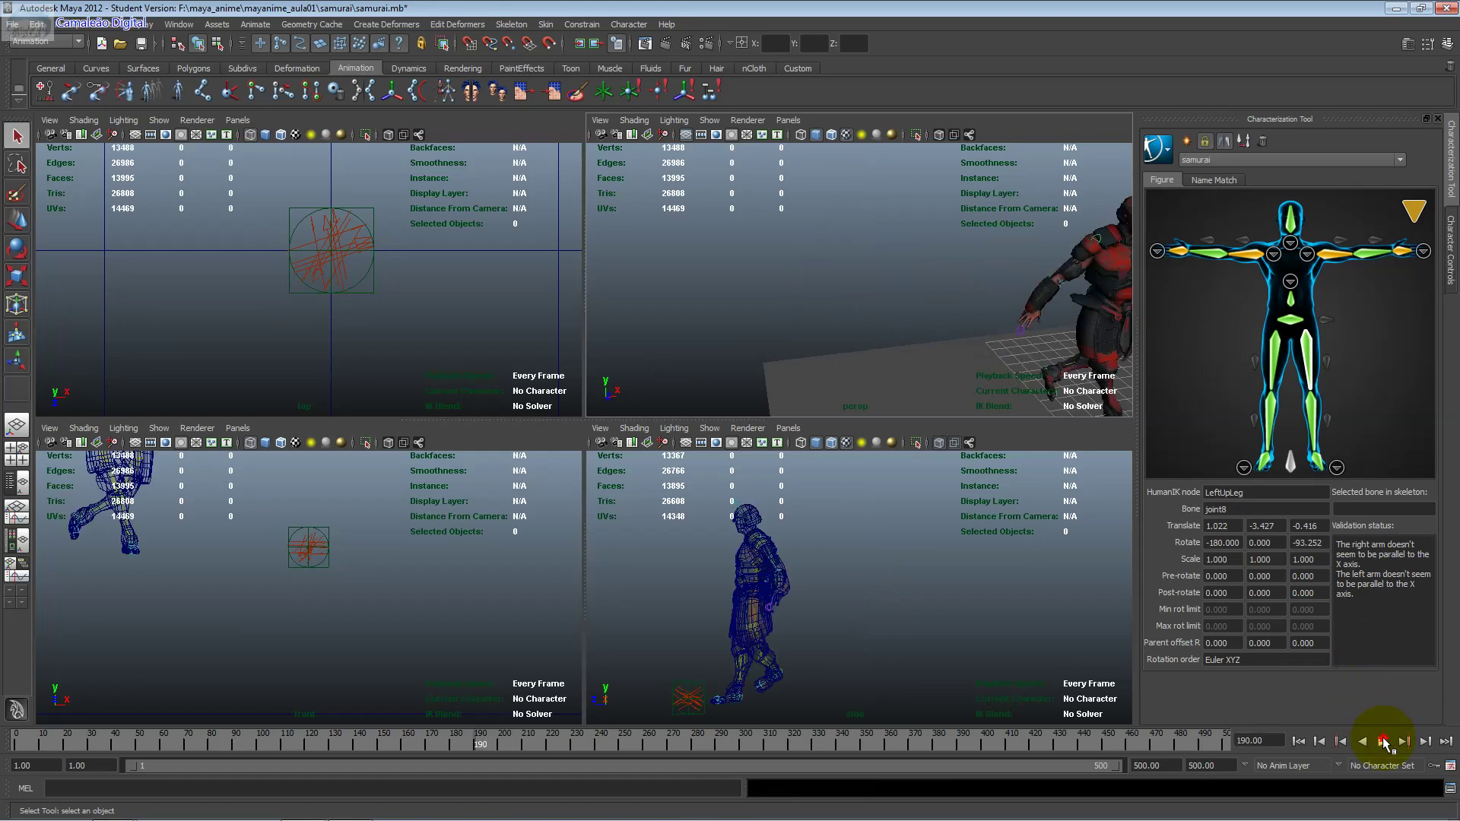
click(1382, 741)
click(610, 68)
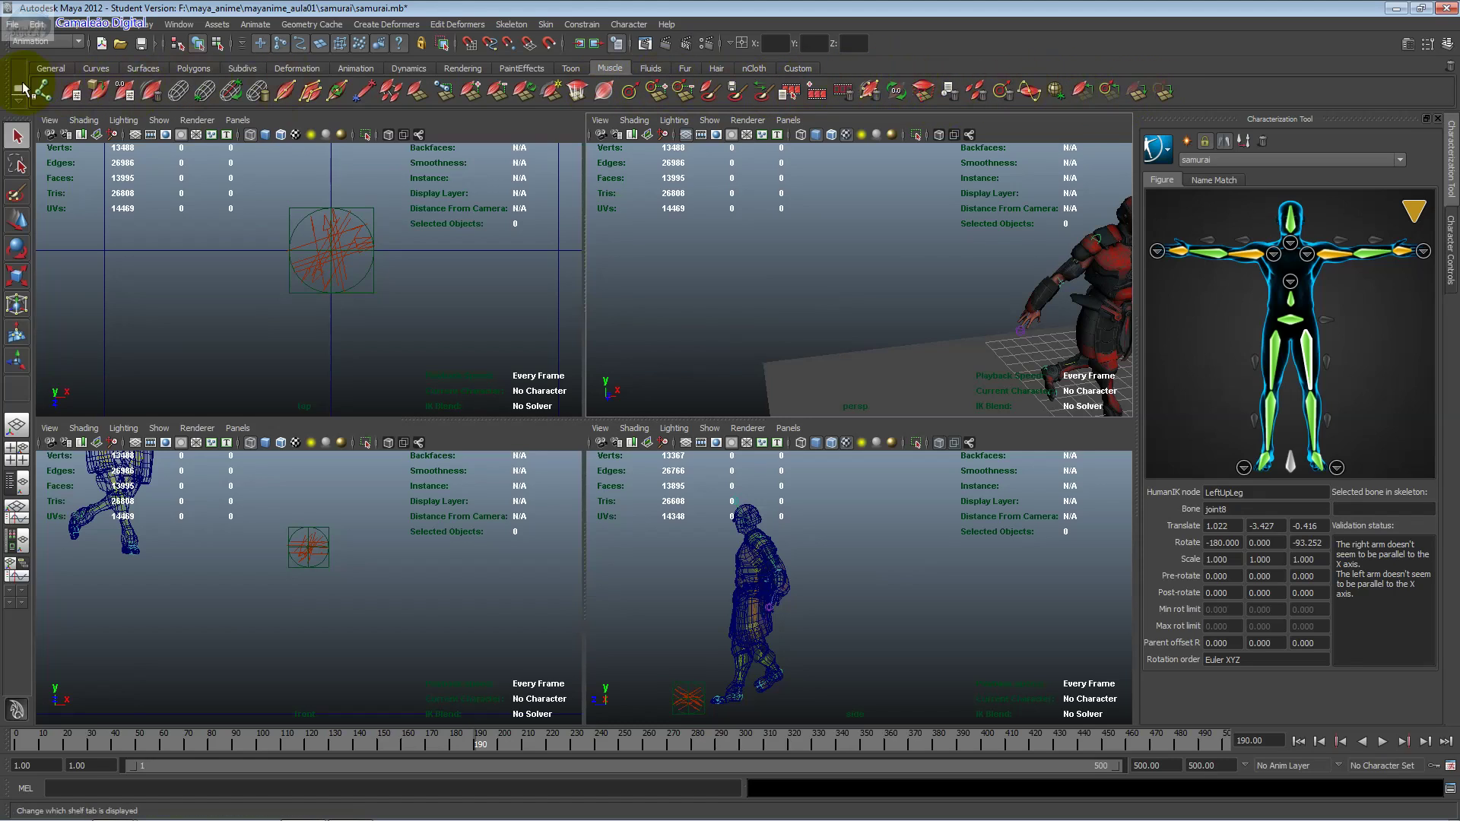
Step: Save the scene as samurai.mb, accepting the Student Version file notice
click(141, 44)
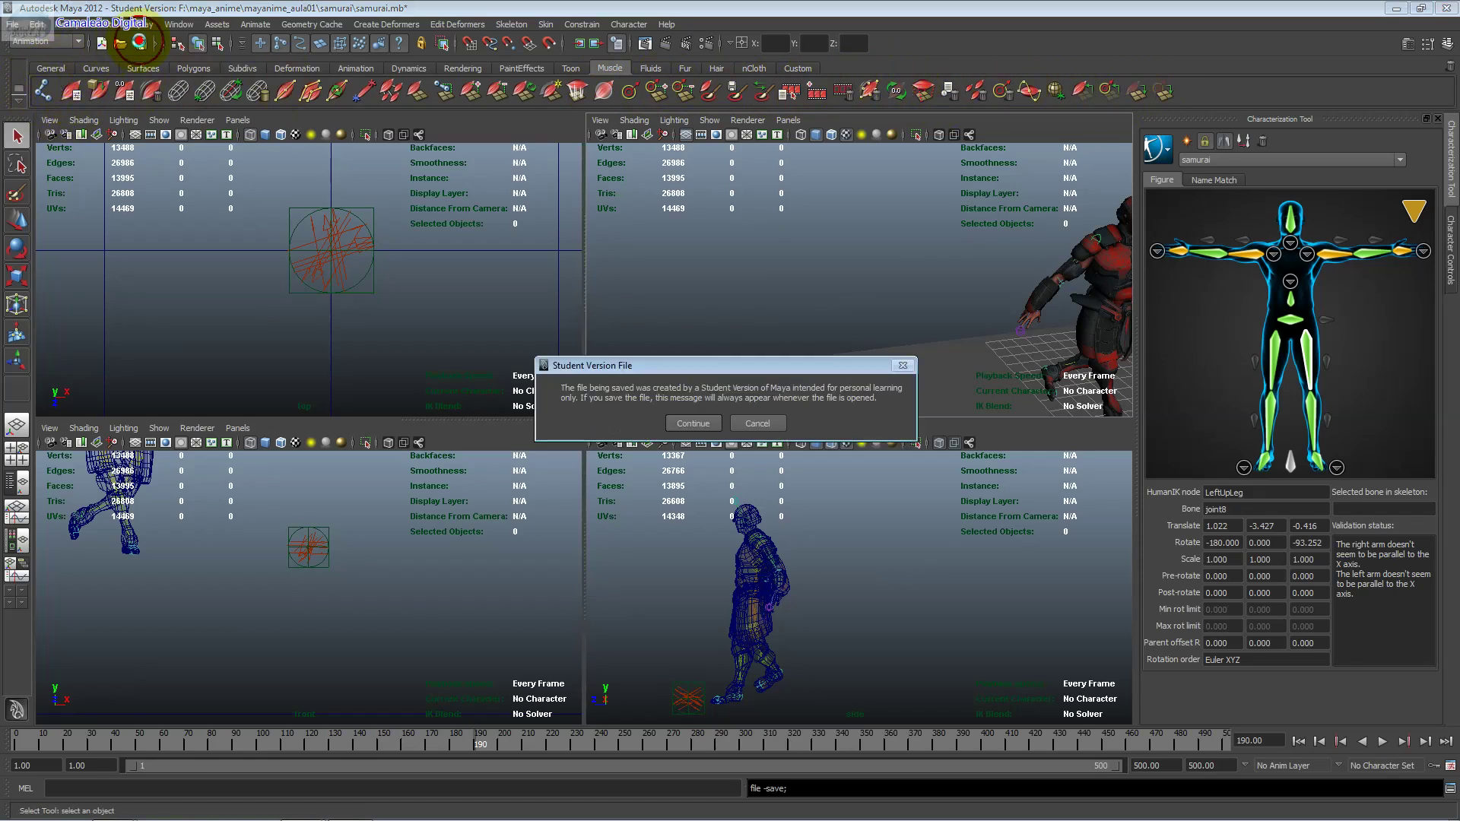
click(690, 428)
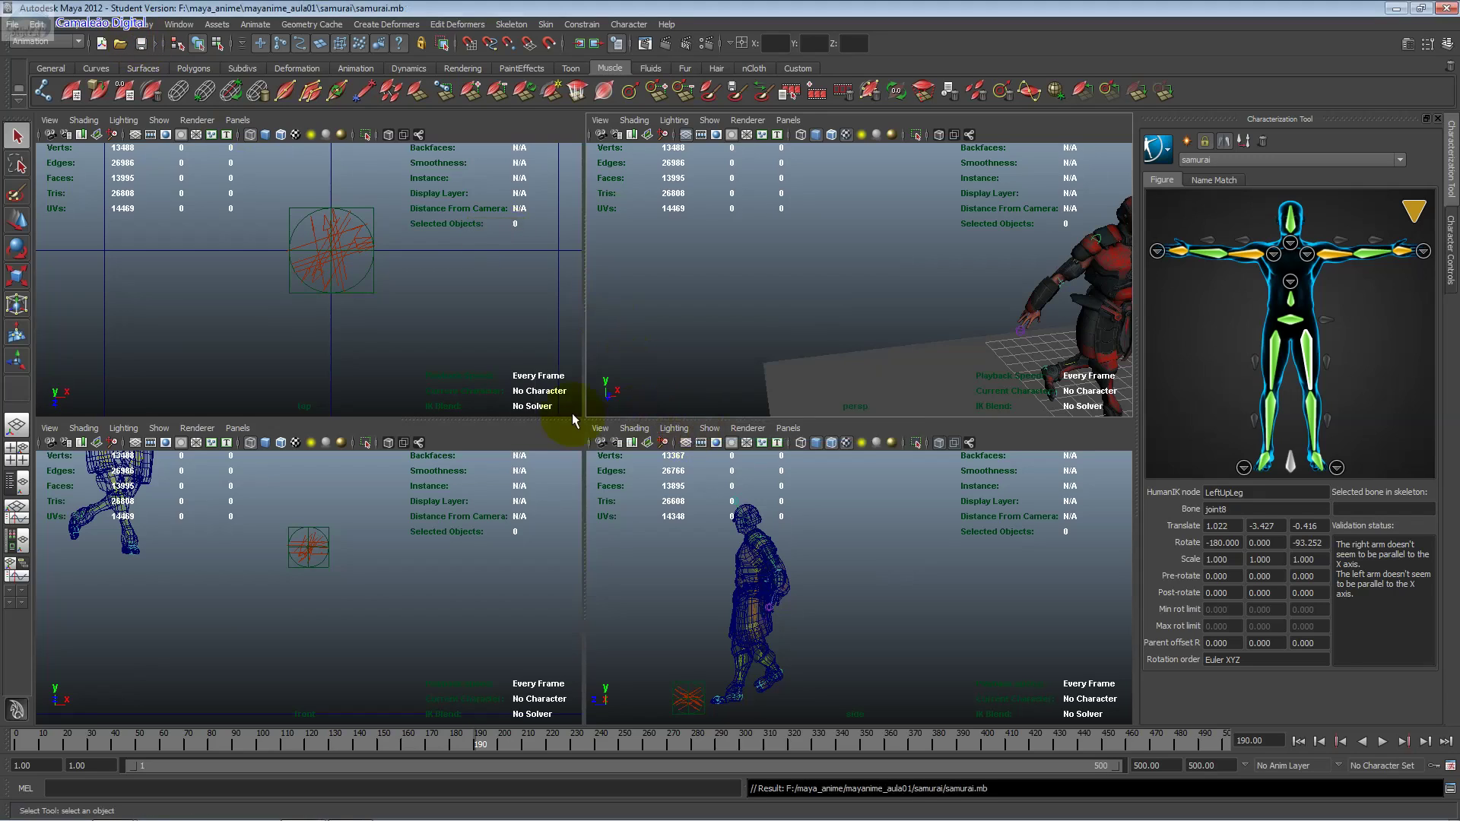